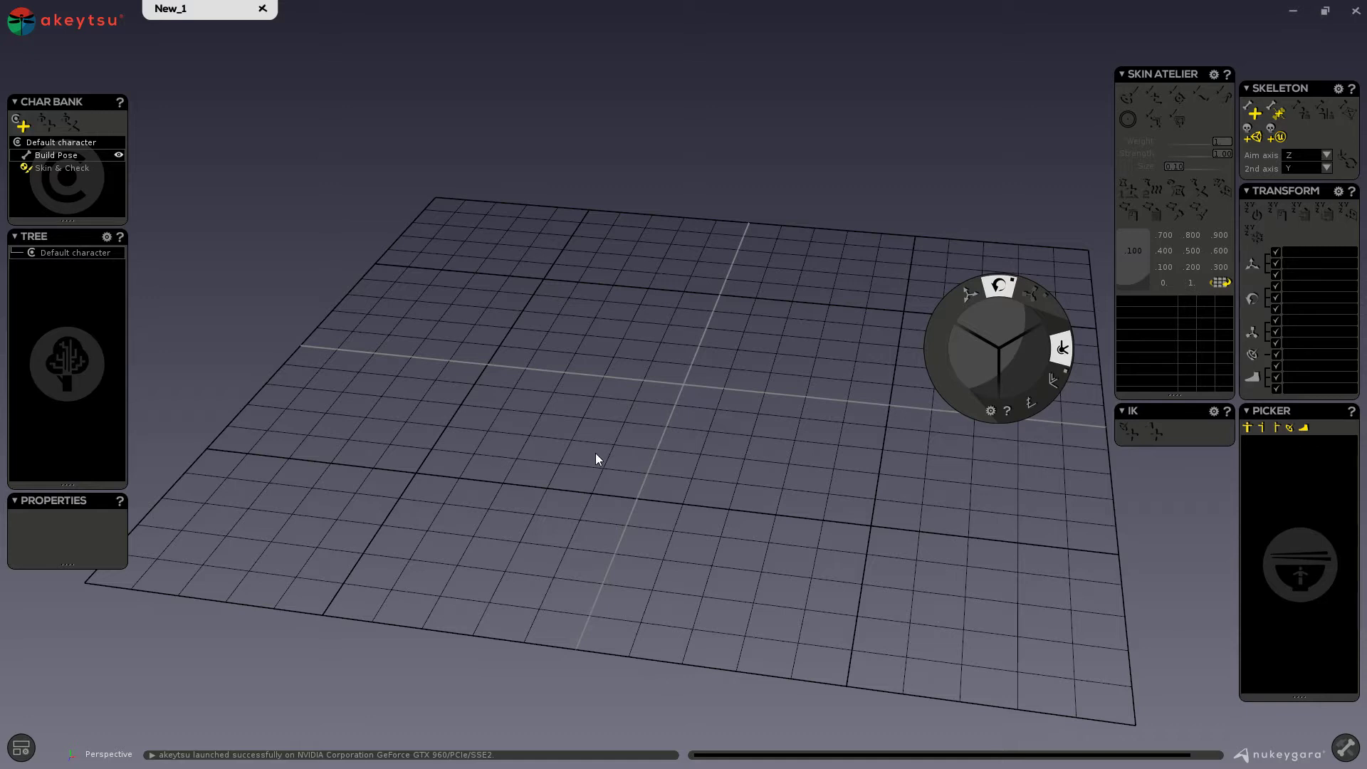
Open the scene Akeyboy_Copy_Skin.akt from the old folder.
left_click(20, 27)
left_click(31, 64)
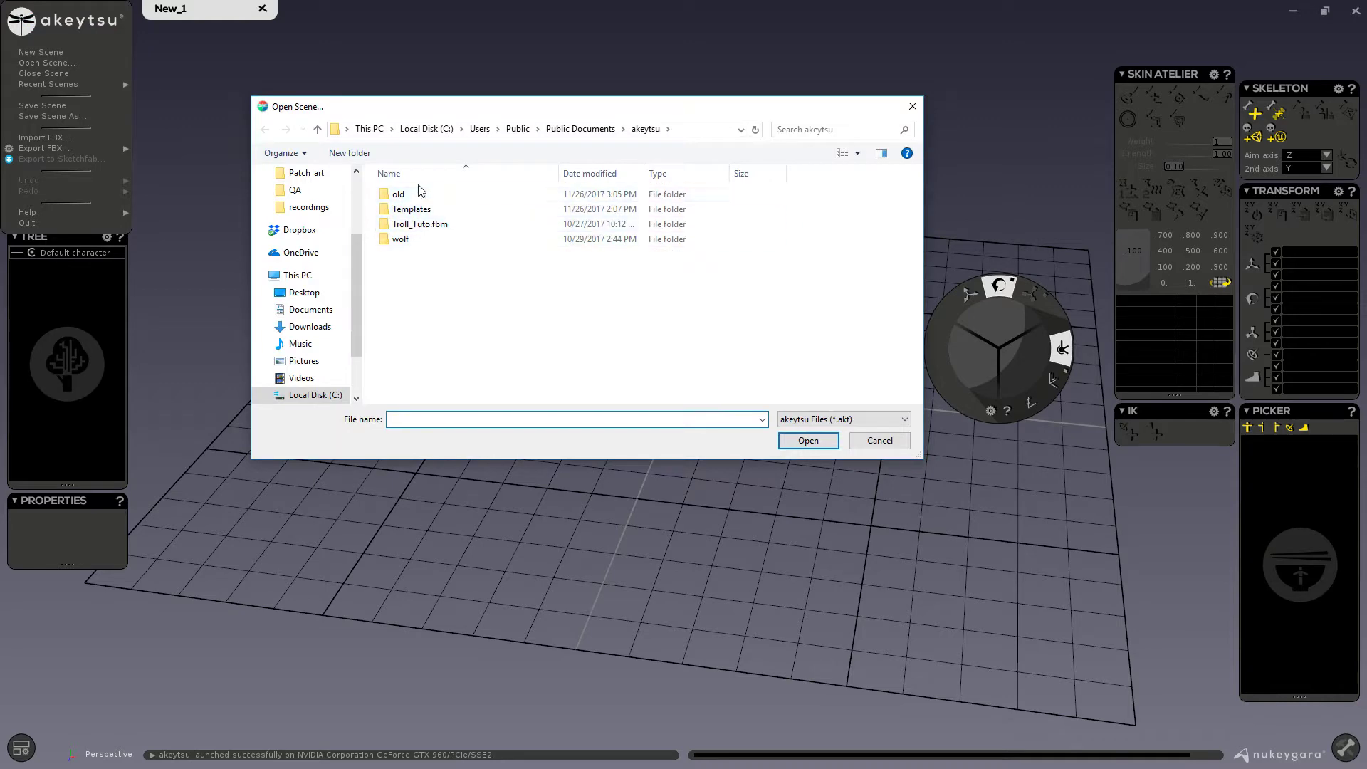
double_click(400, 194)
left_click(430, 193)
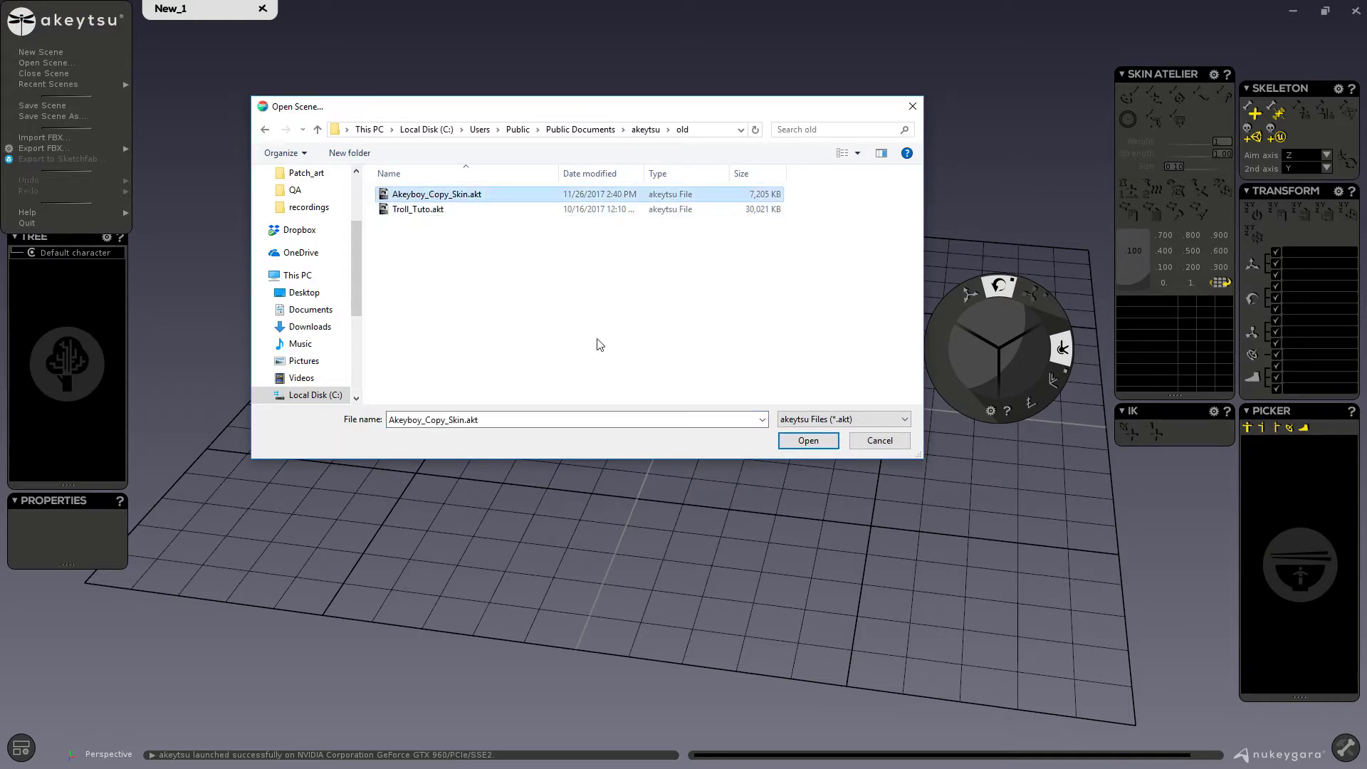
left_click(809, 440)
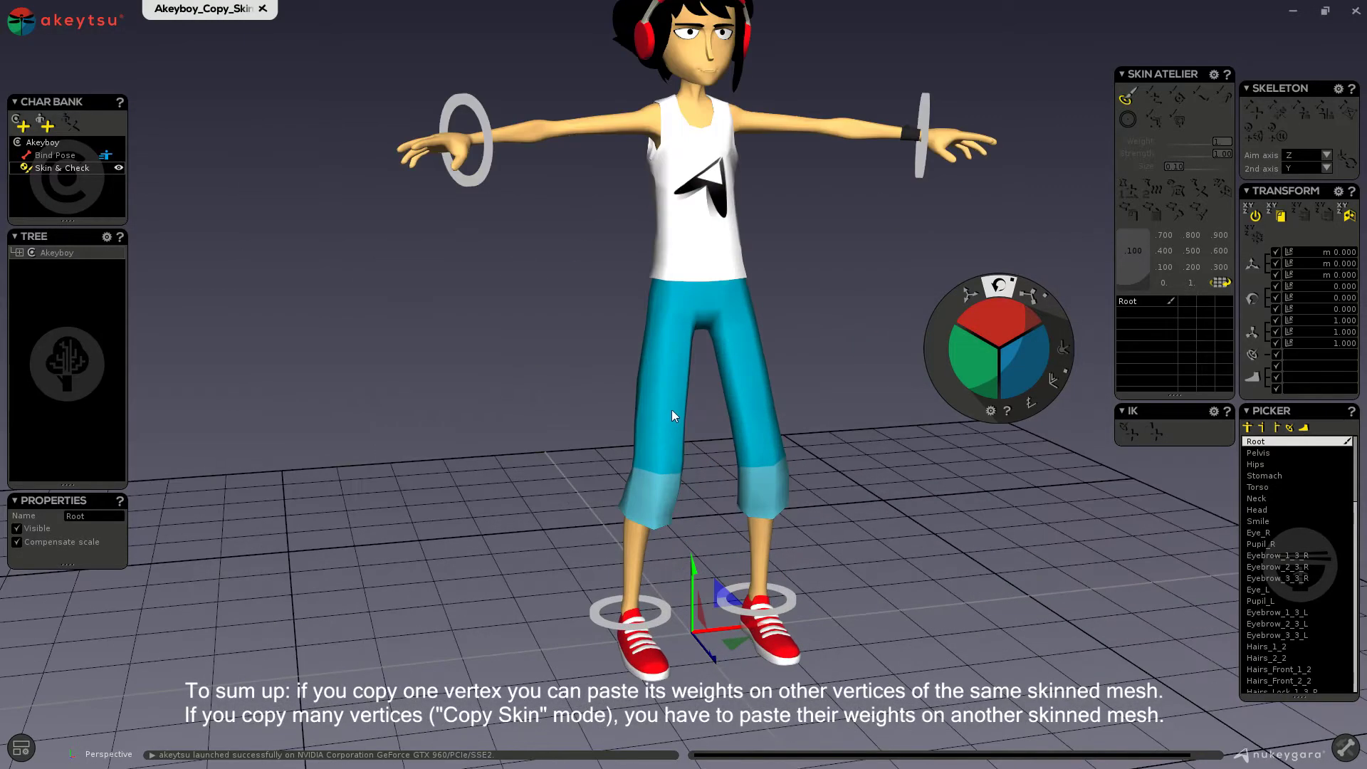
Show the character in wireframe and select its Torso joint to display the joint's skin weights.
key("4")
scroll(681, 225, "up", 3)
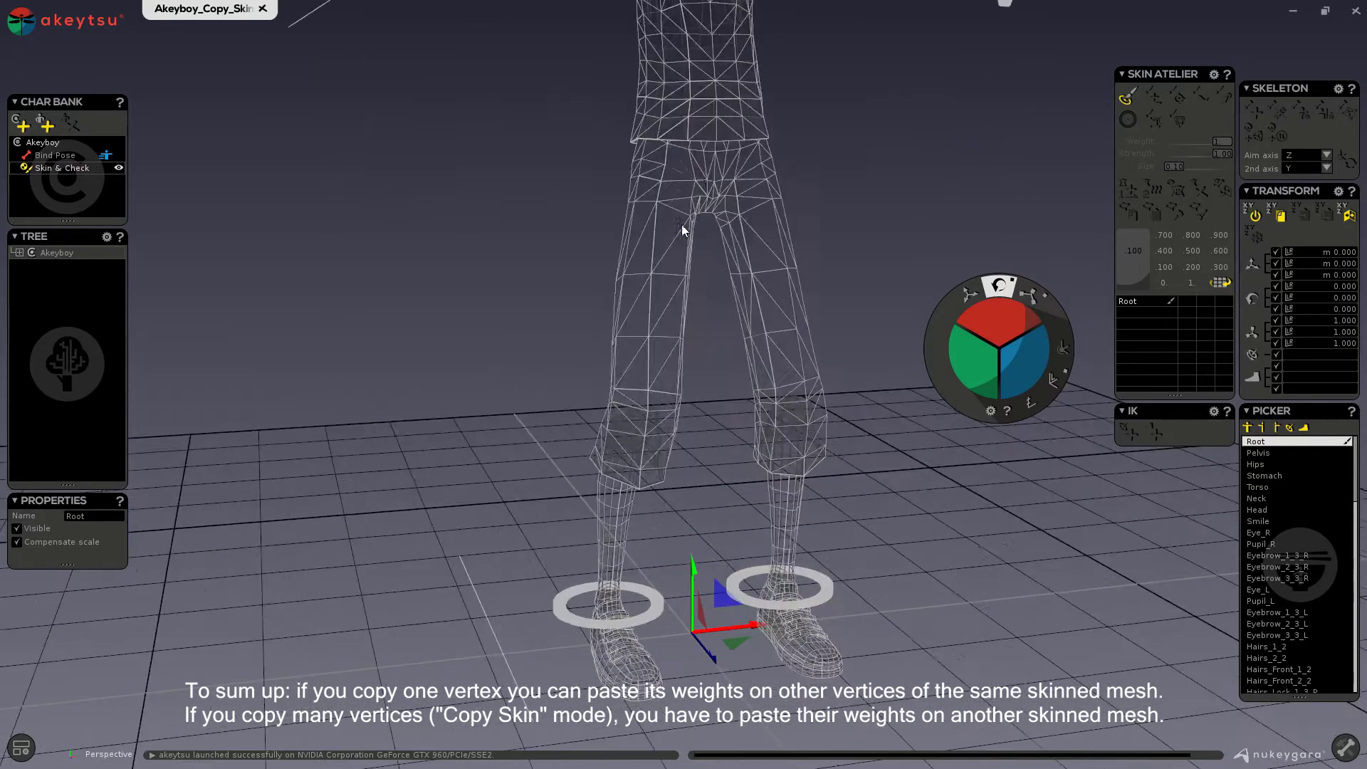
left_click(705, 112)
middle_click_drag(855, 75, 633, 324, "alt")
left_click(565, 310)
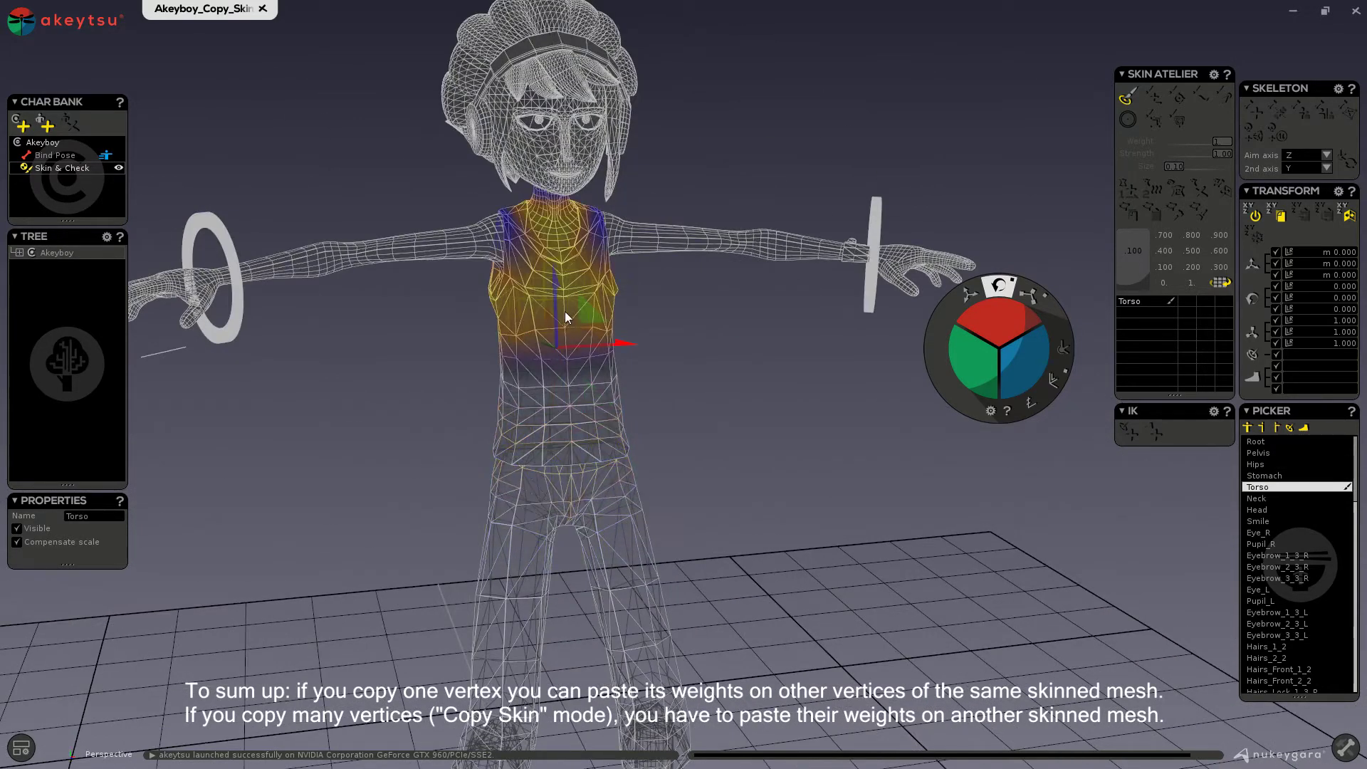
Select a single vertex on the shirt front below the chest and copy its skin weights.
scroll(542, 292, "up", 3)
left_click_drag(515, 314, 517, 314)
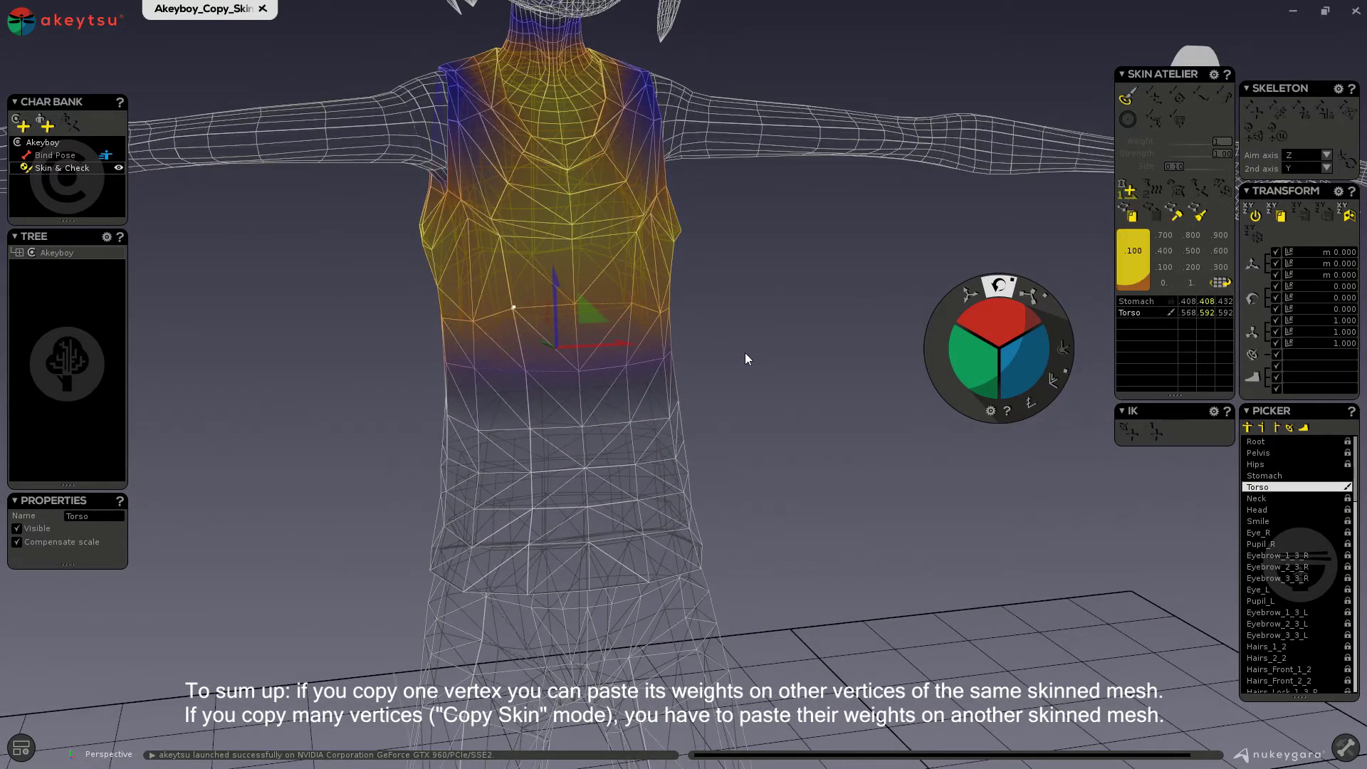
left_click_drag(744, 356, 677, 396, "alt")
left_click_drag(477, 315, 481, 314)
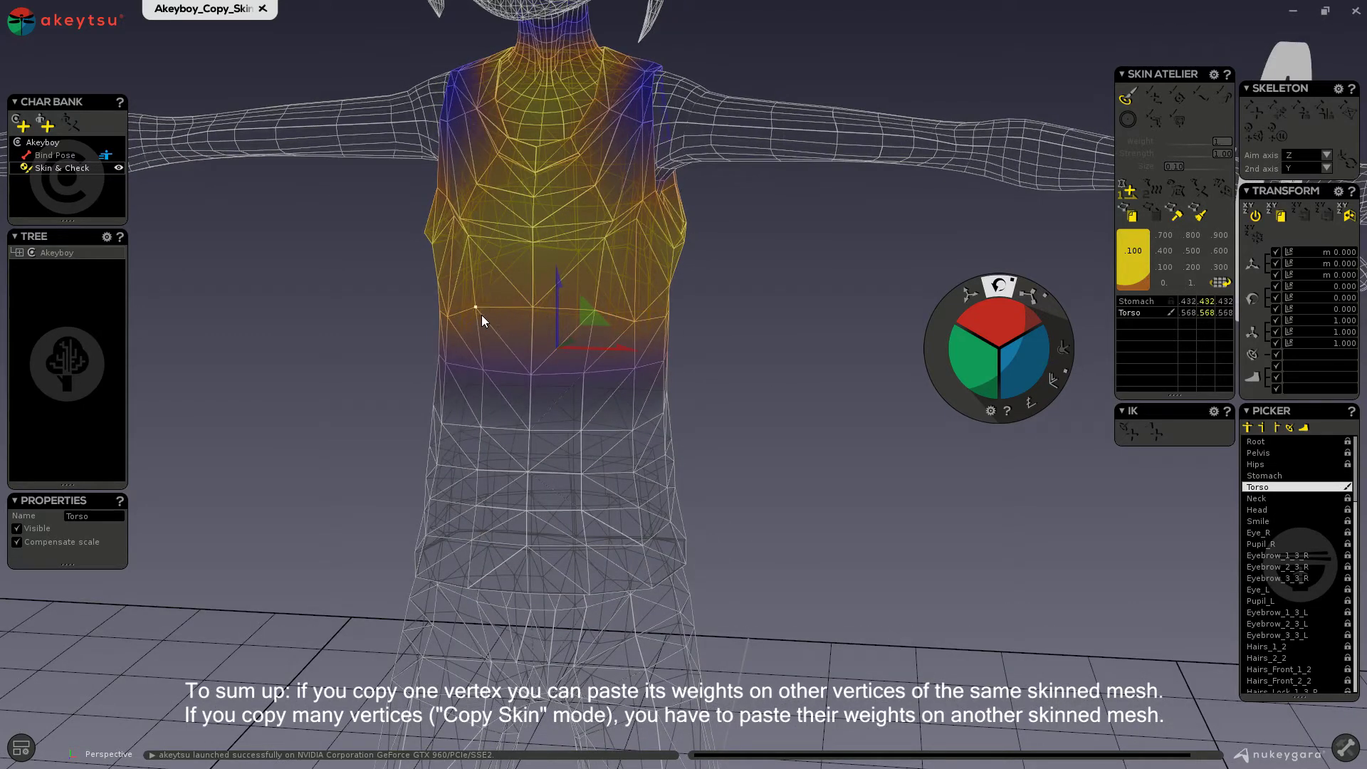
left_click(1132, 215)
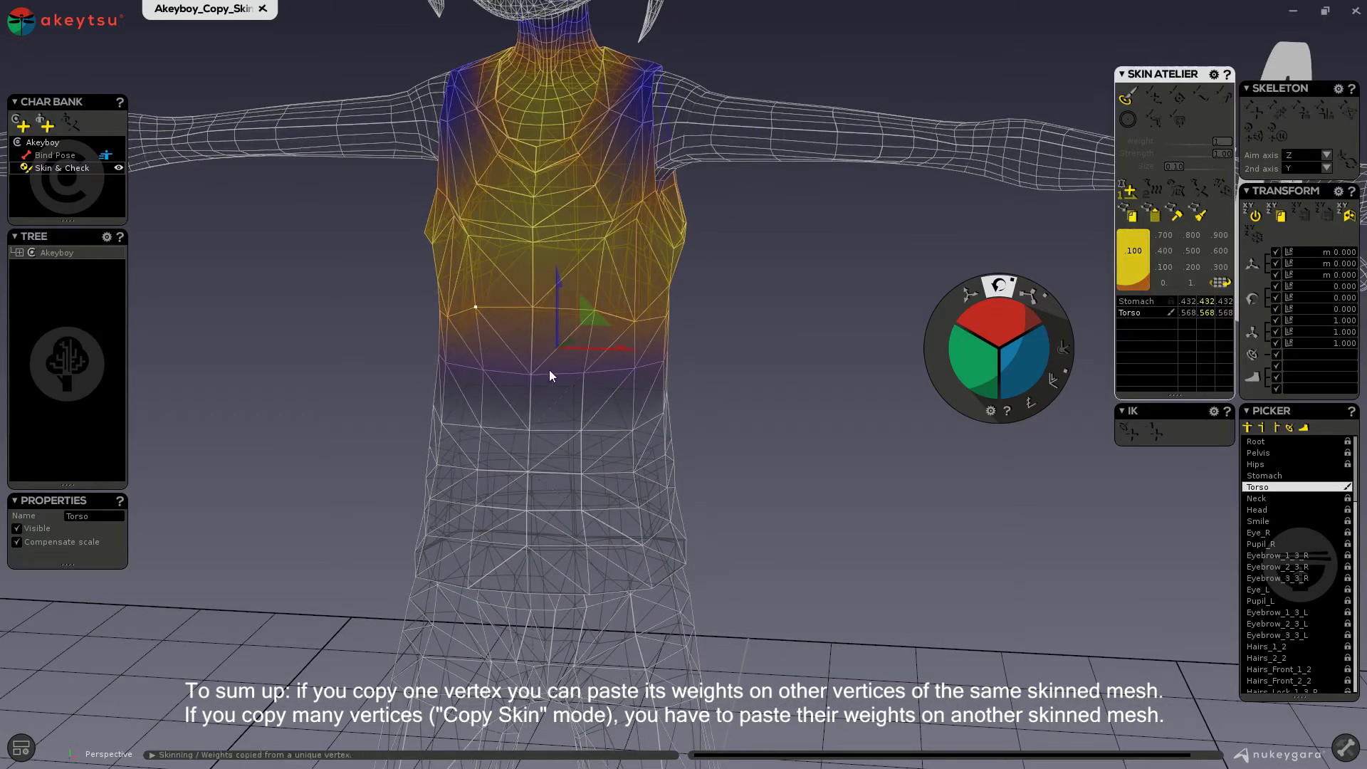
Try pasting the copied vertex weights onto all vertices of the shirt's lower half, then undo the paste and clear the vertex selection.
left_click_drag(388, 347, 850, 541)
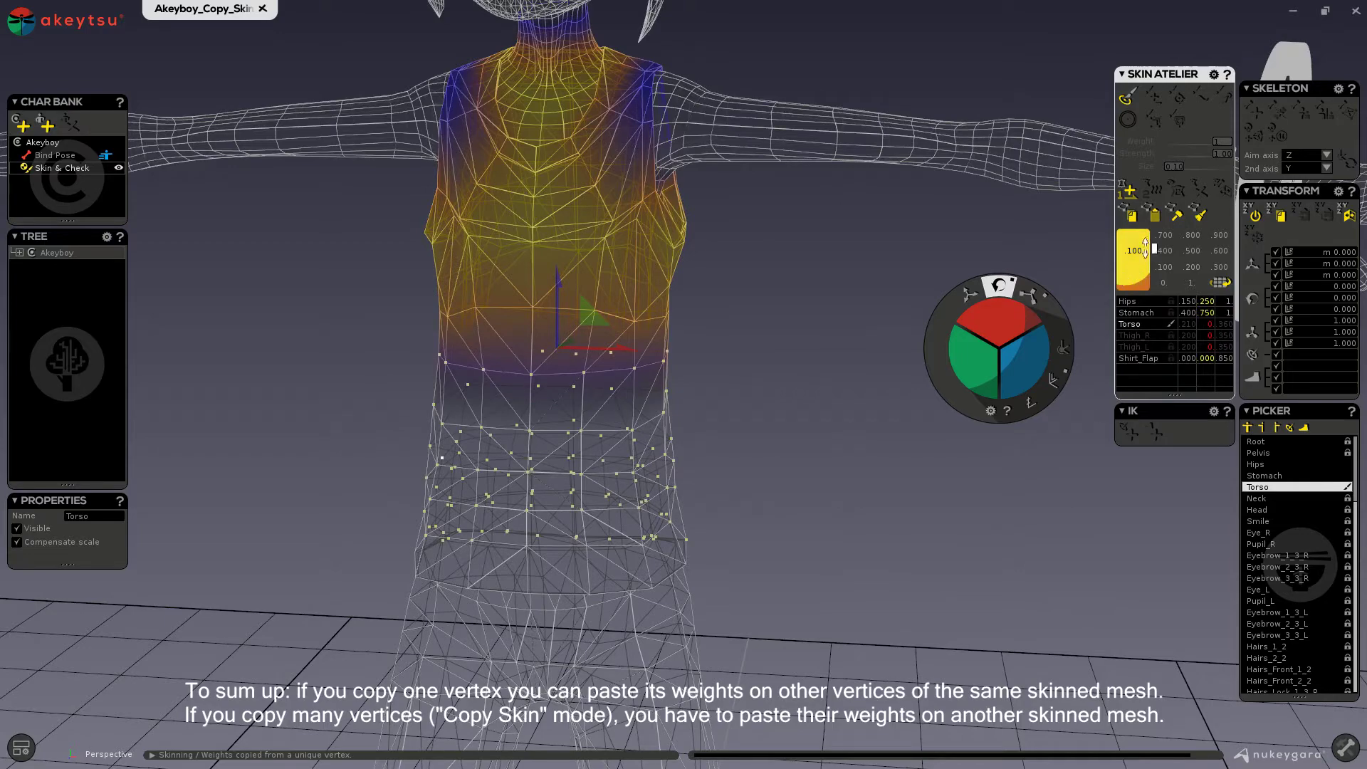
left_click(1158, 214)
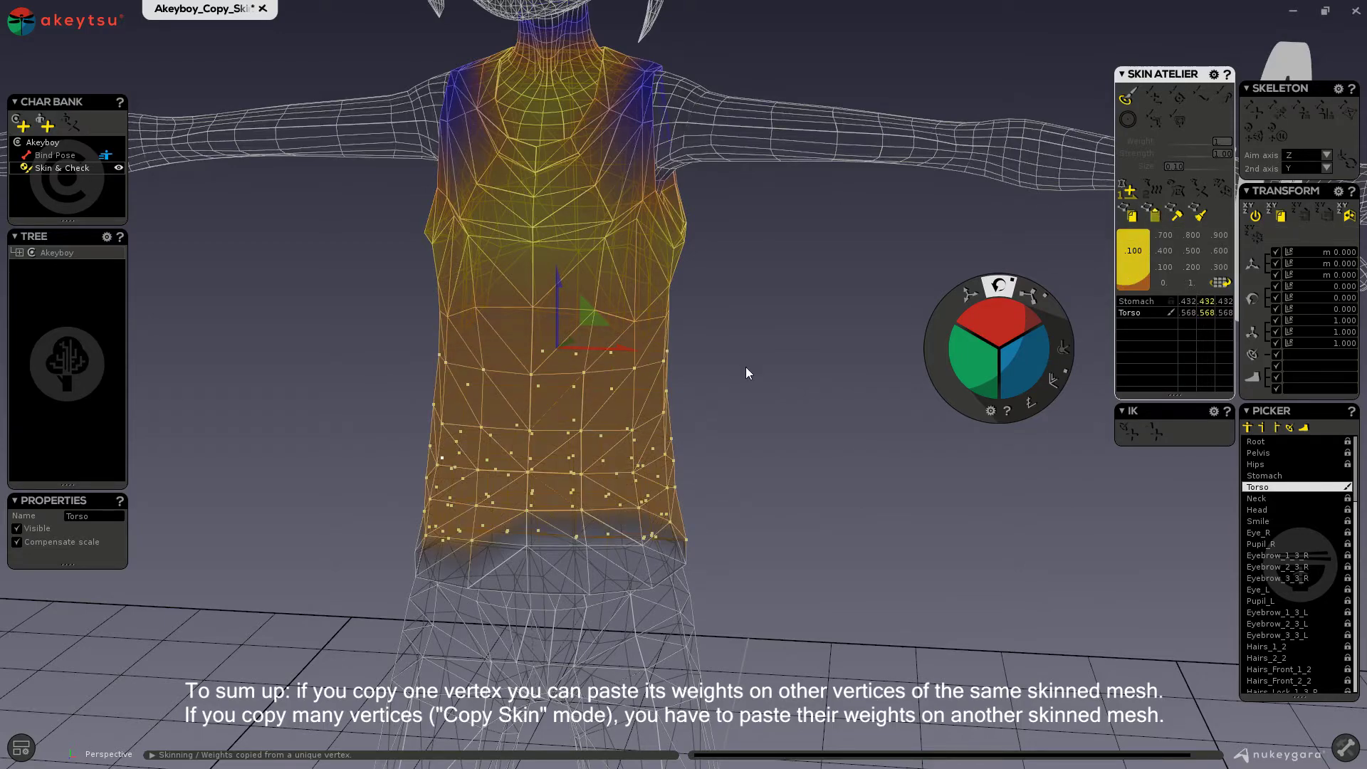
scroll(746, 366, "down", 3)
mouse_move(728, 416)
middle_mouse_down()
mouse_move(803, 418)
mouse_move(746, 432)
middle_mouse_up()
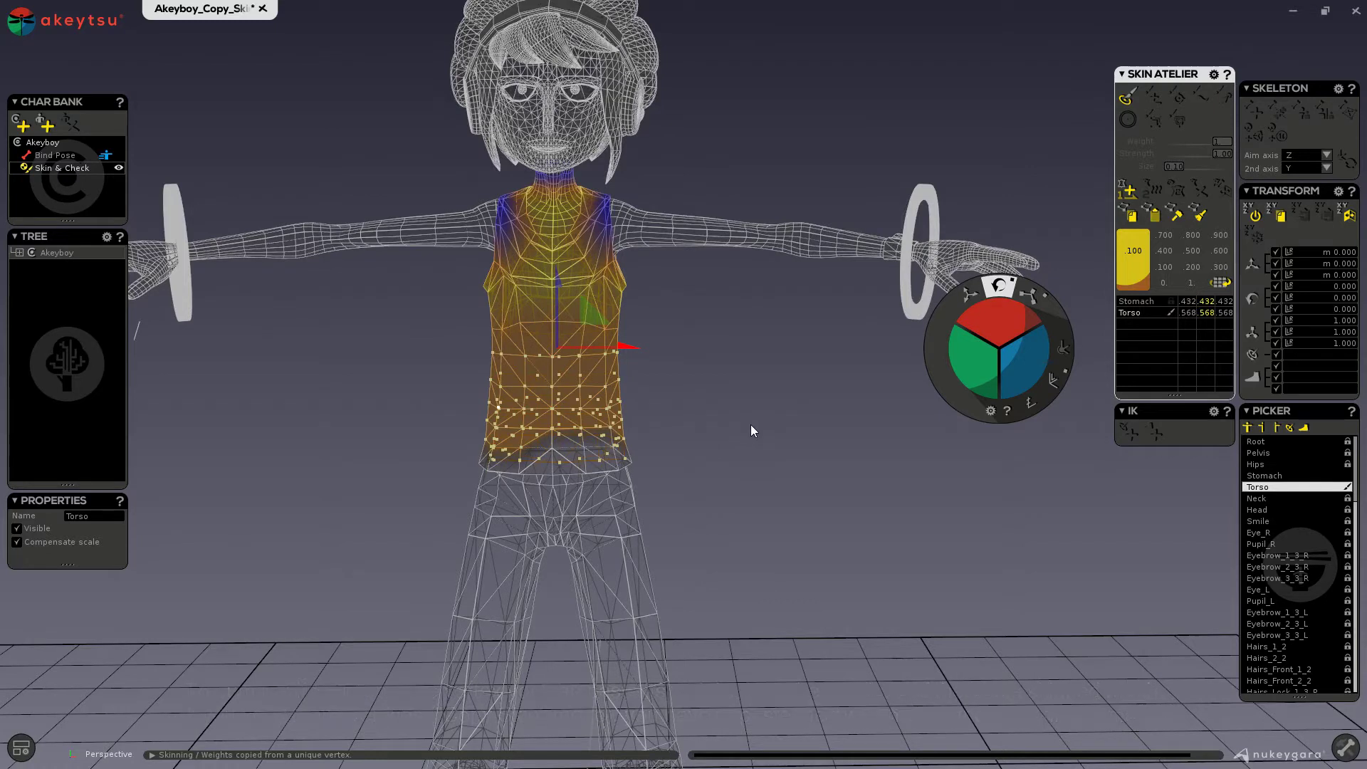
key("ctrl+z")
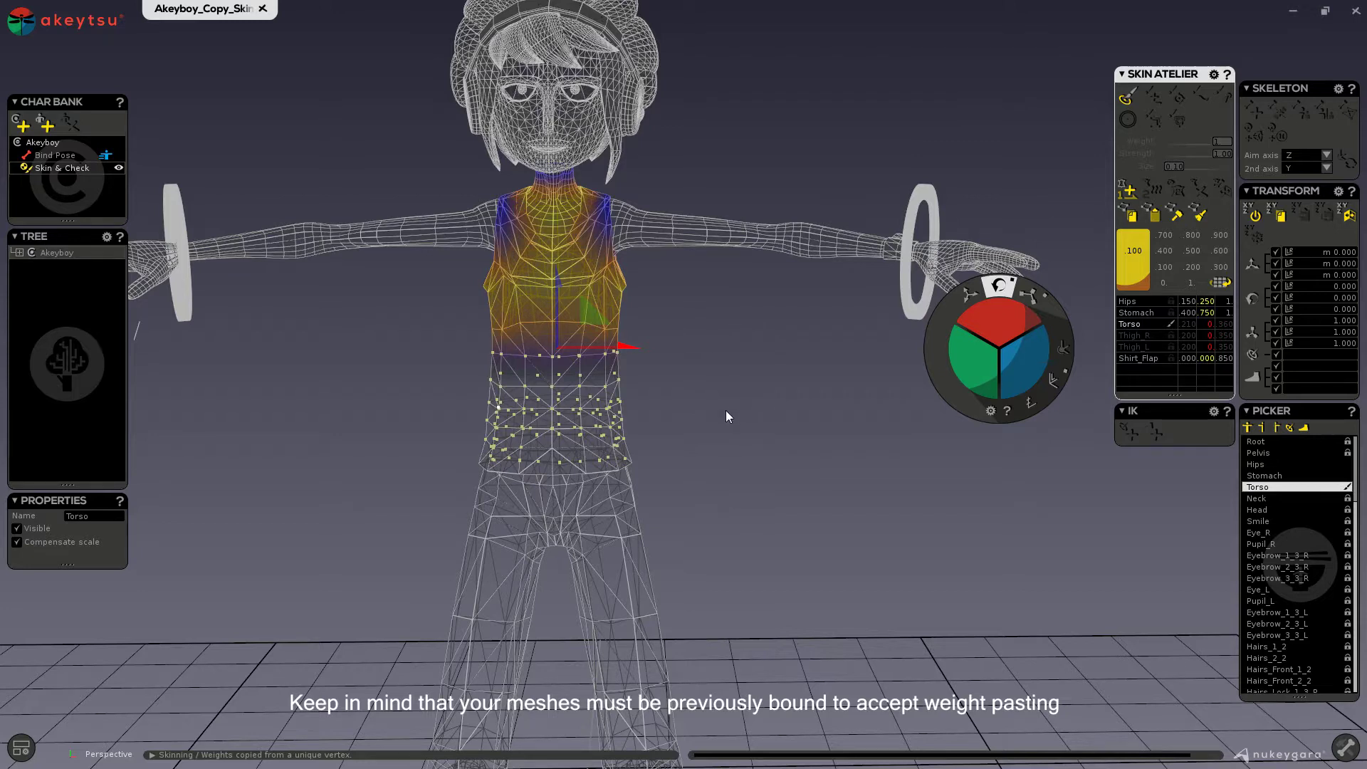
left_click_drag(740, 366, 788, 477)
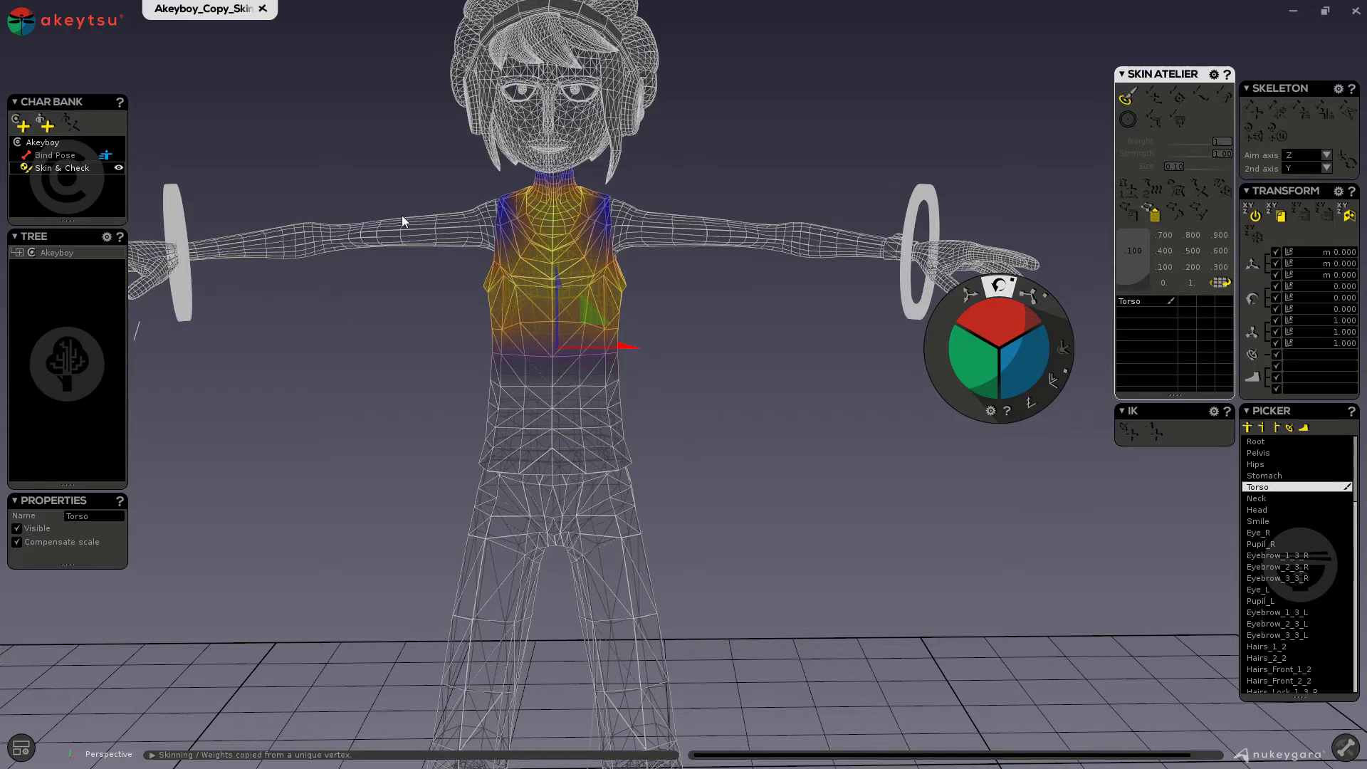
Examine the skin weights around Akeyboy's waist, thighs, calves and left arm joint by joint.
scroll(401, 215, "down", 4)
middle_click_drag(398, 379, 360, 330, "alt")
left_click_drag(360, 330, 447, 363, "alt")
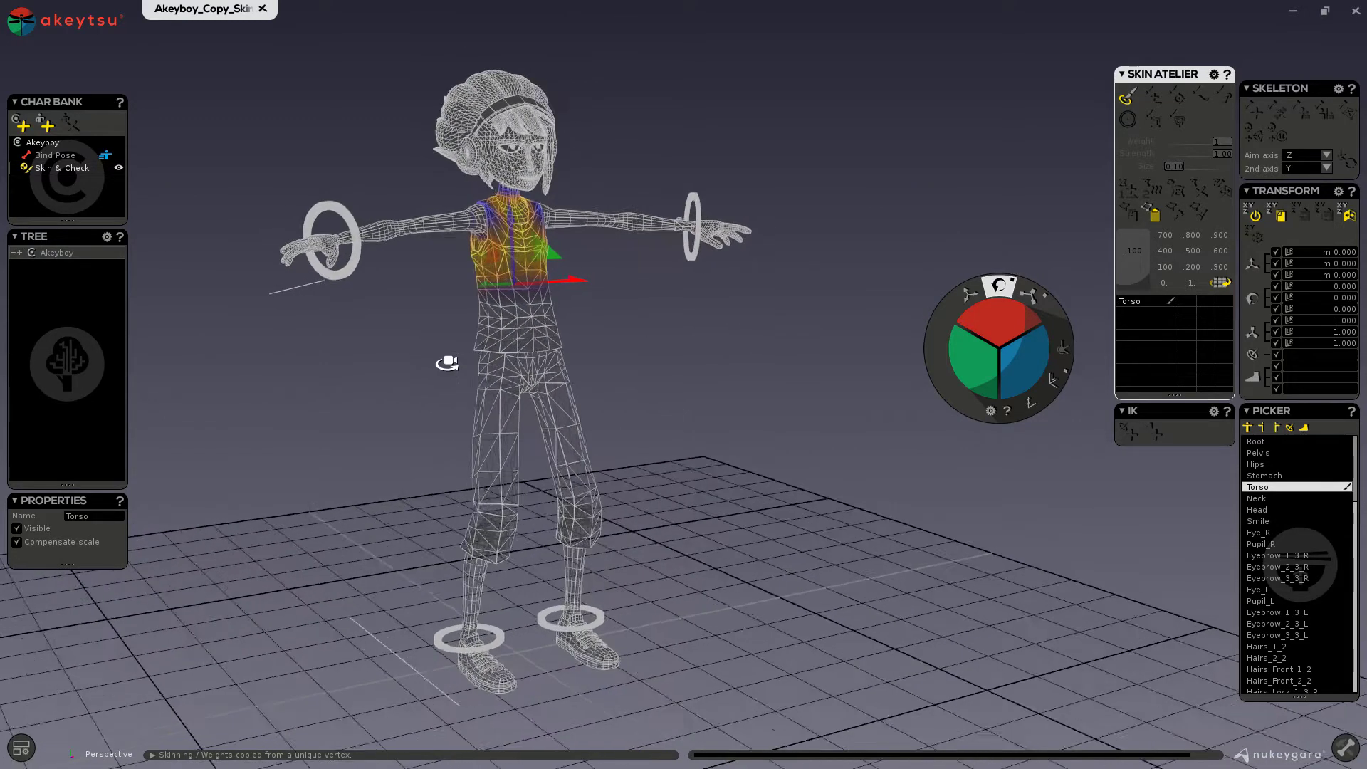
right_click_drag(446, 363, 416, 365)
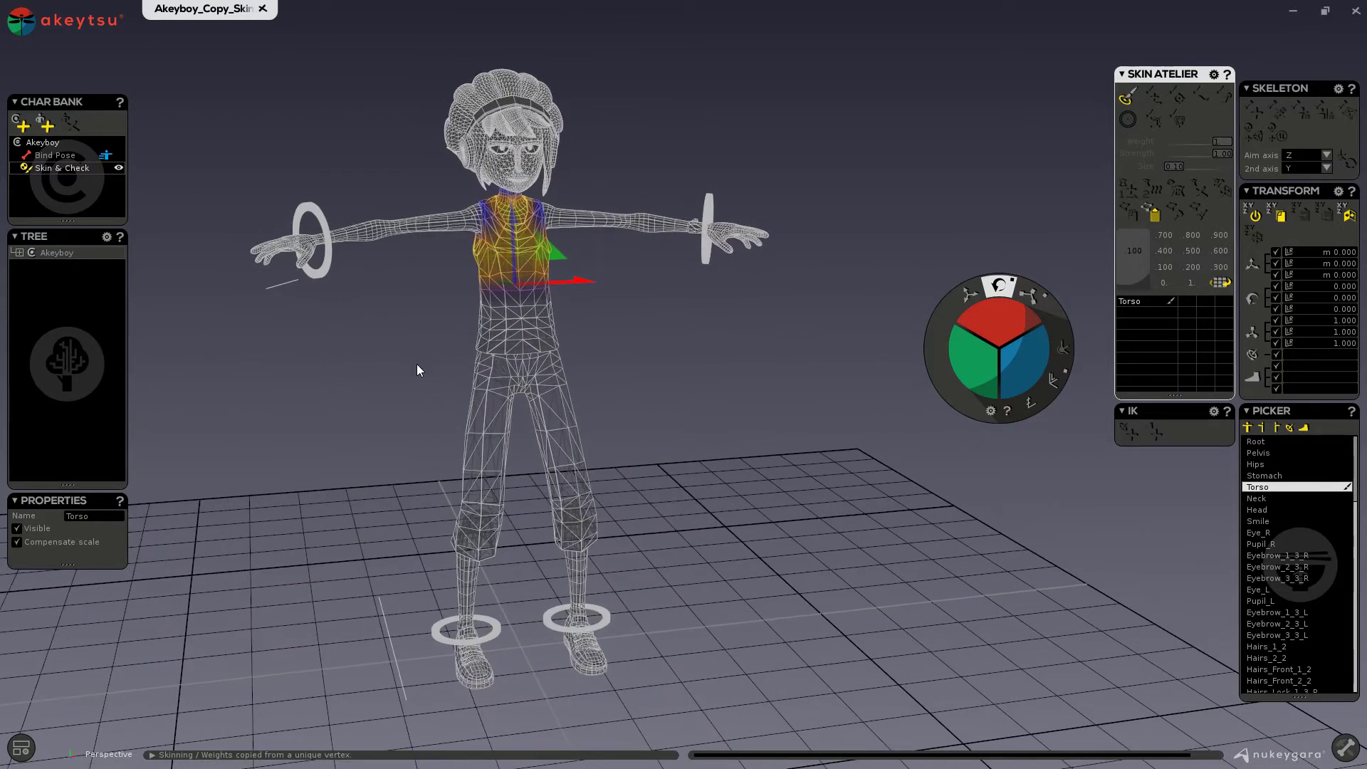
left_click(540, 341)
left_click(563, 447)
left_click(487, 461)
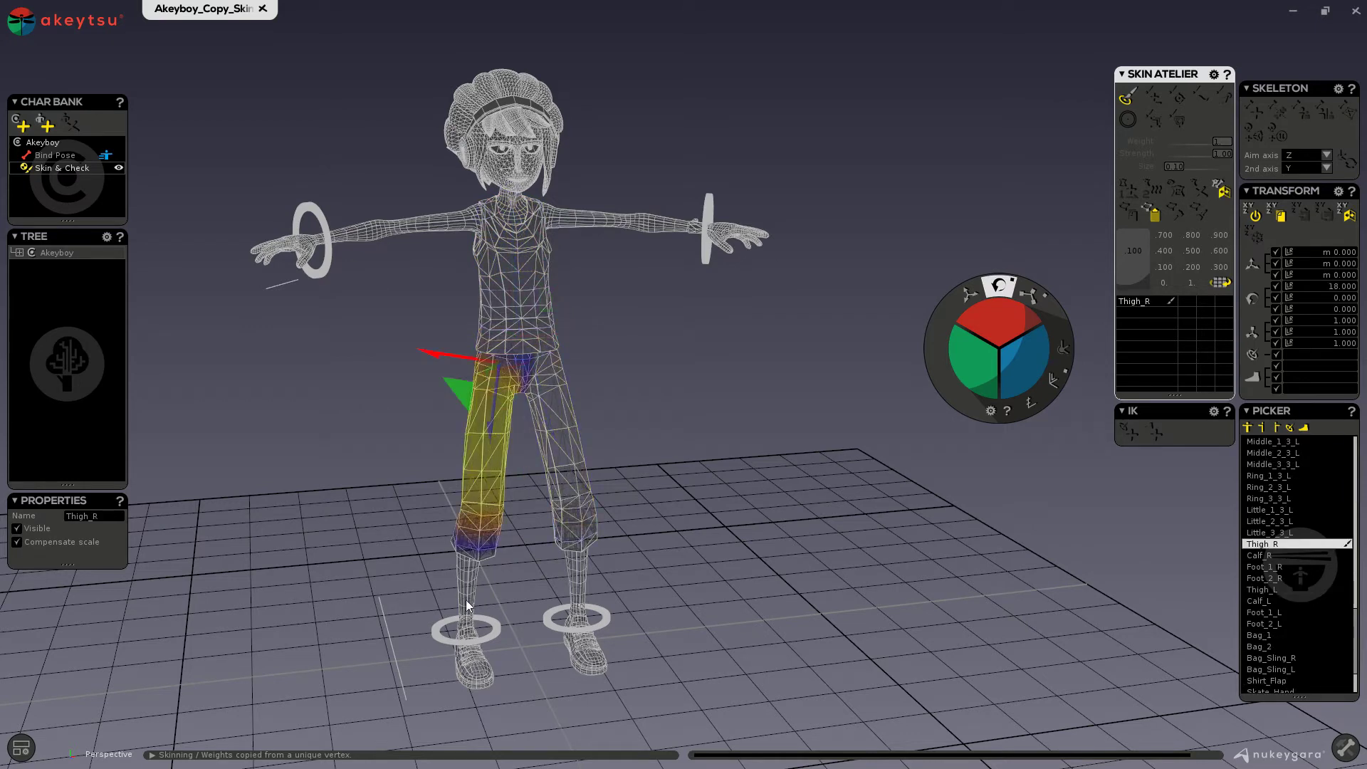
left_click(467, 597)
left_click(578, 564)
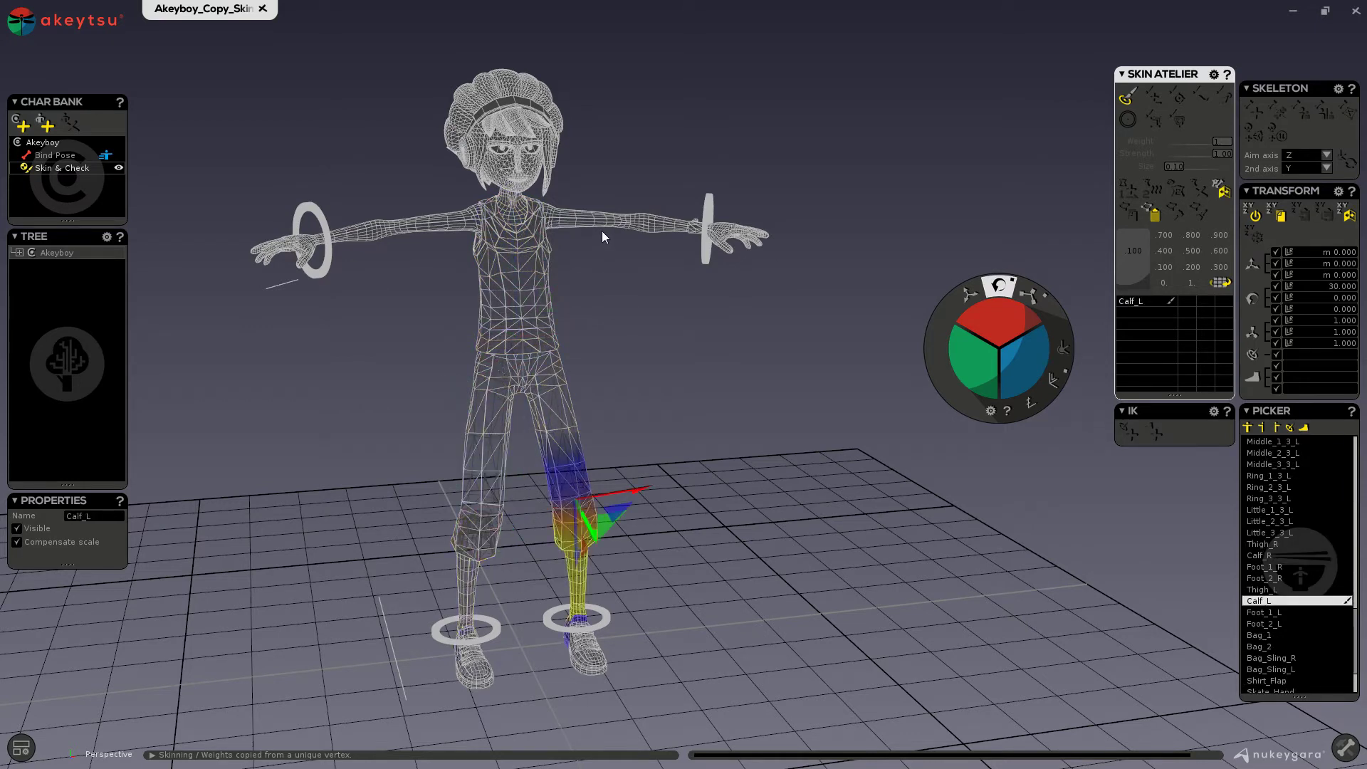
left_click(601, 231)
Import the skinned troll file Troll_paste_skin.fbx from the old folder into the scene.
left_click(61, 30)
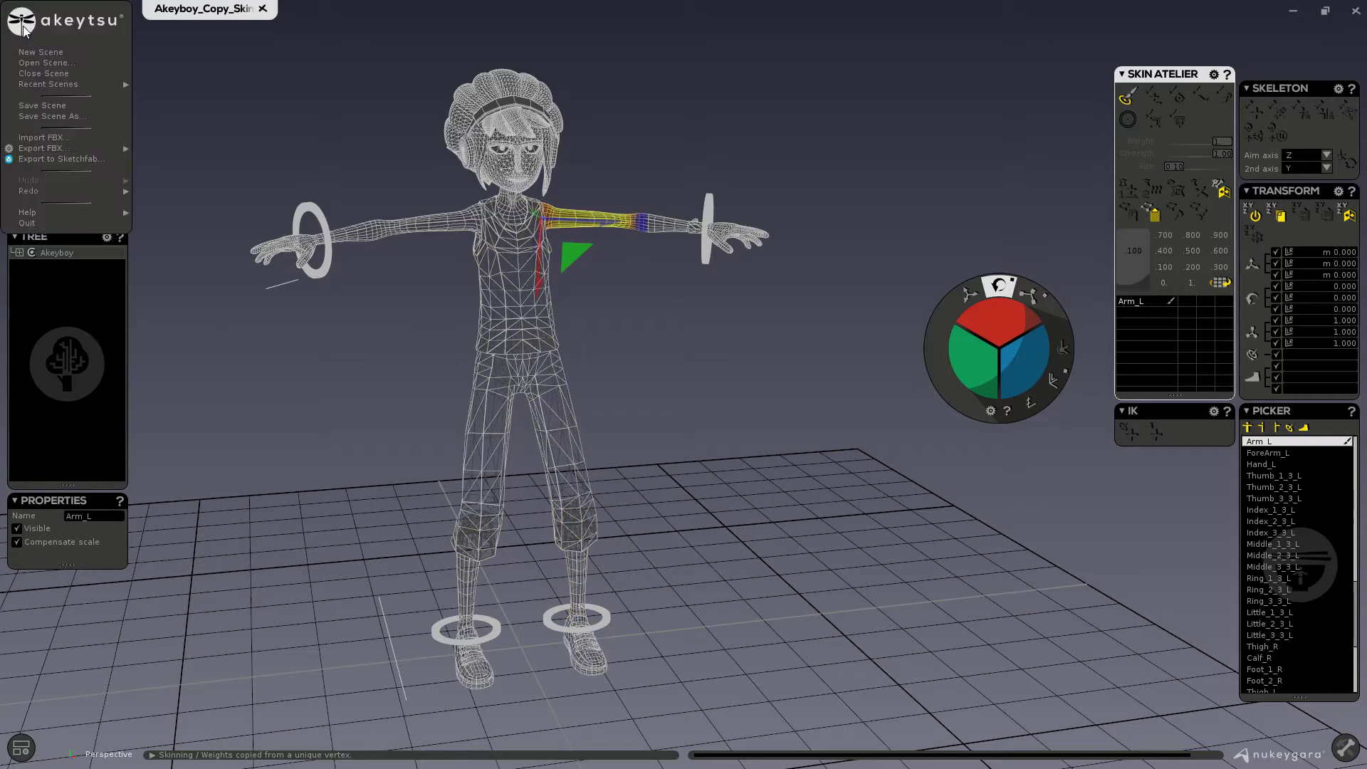
left_click(37, 137)
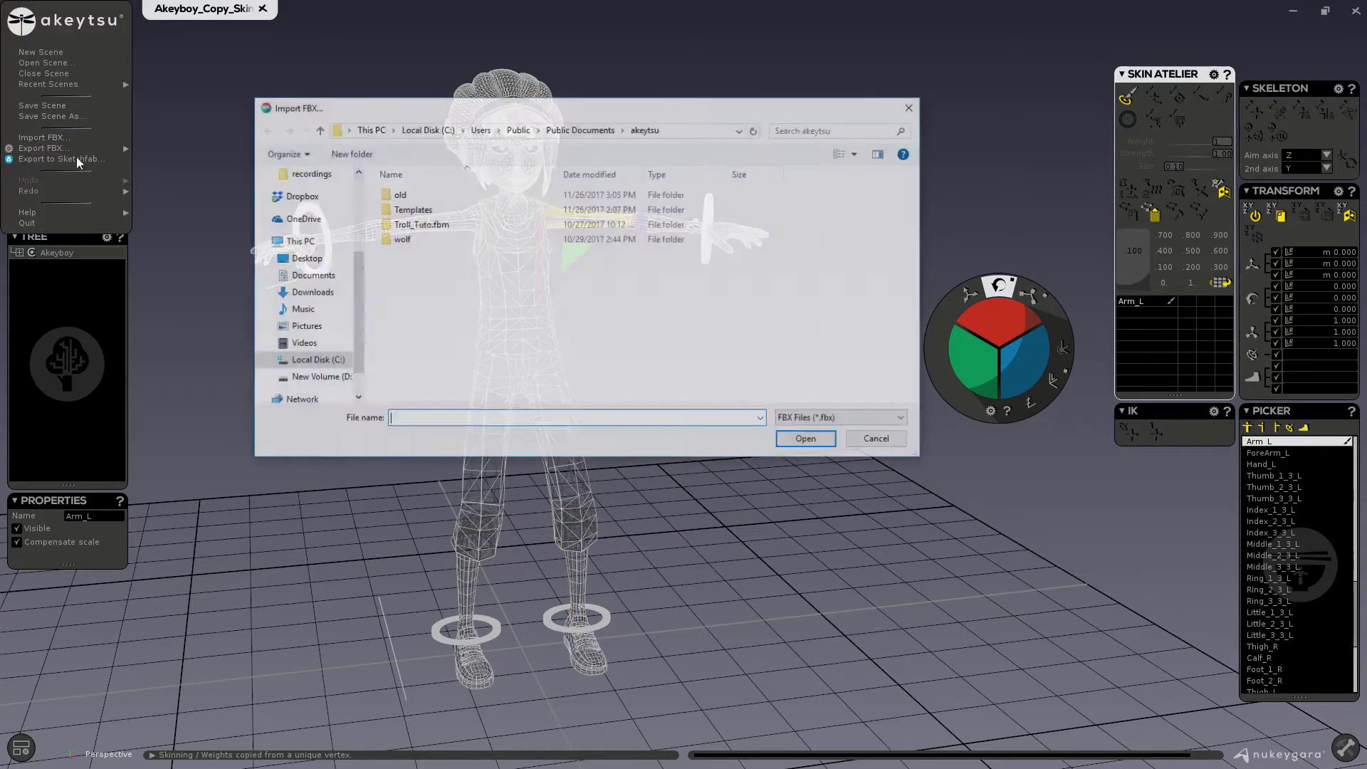
double_click(400, 195)
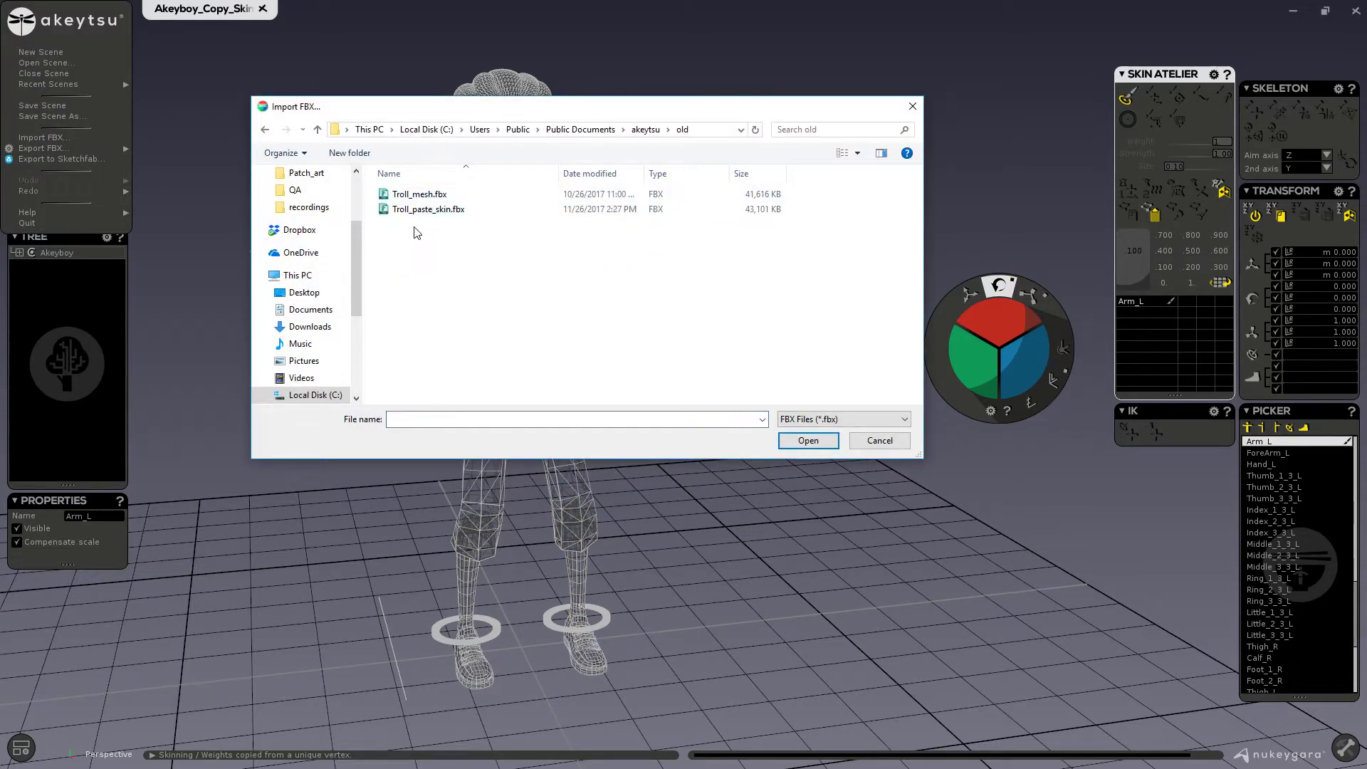
left_click(430, 210)
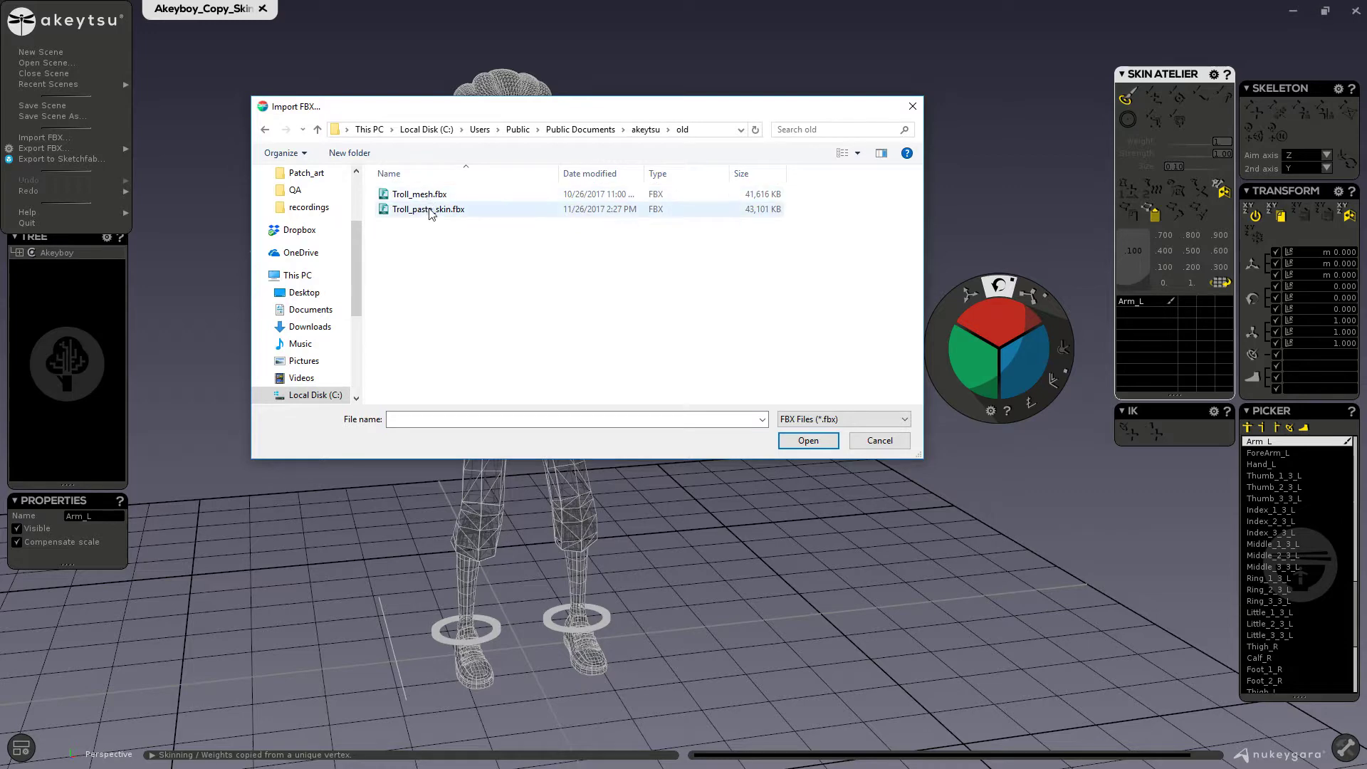
left_click(799, 441)
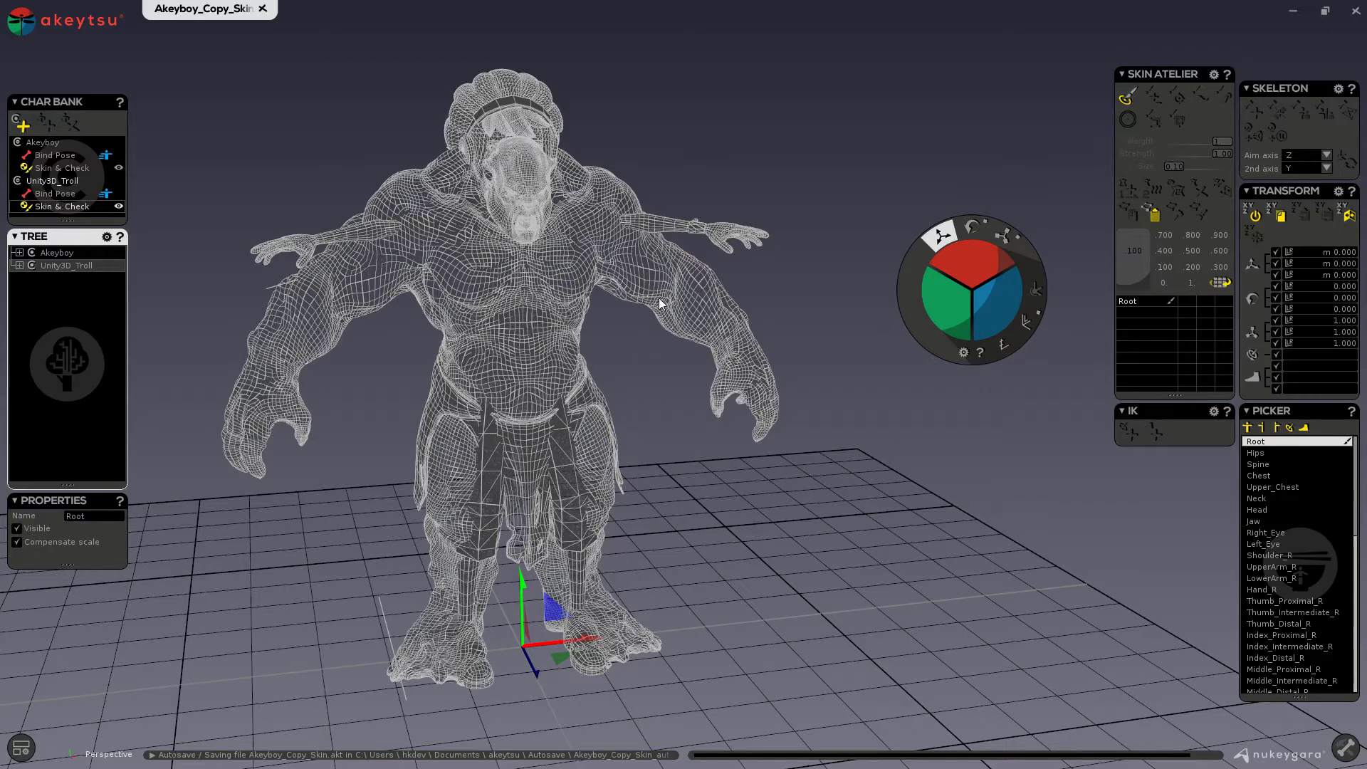
Select the troll's LowerArm_L joint and display the skeletons over the textured characters.
left_click(719, 235)
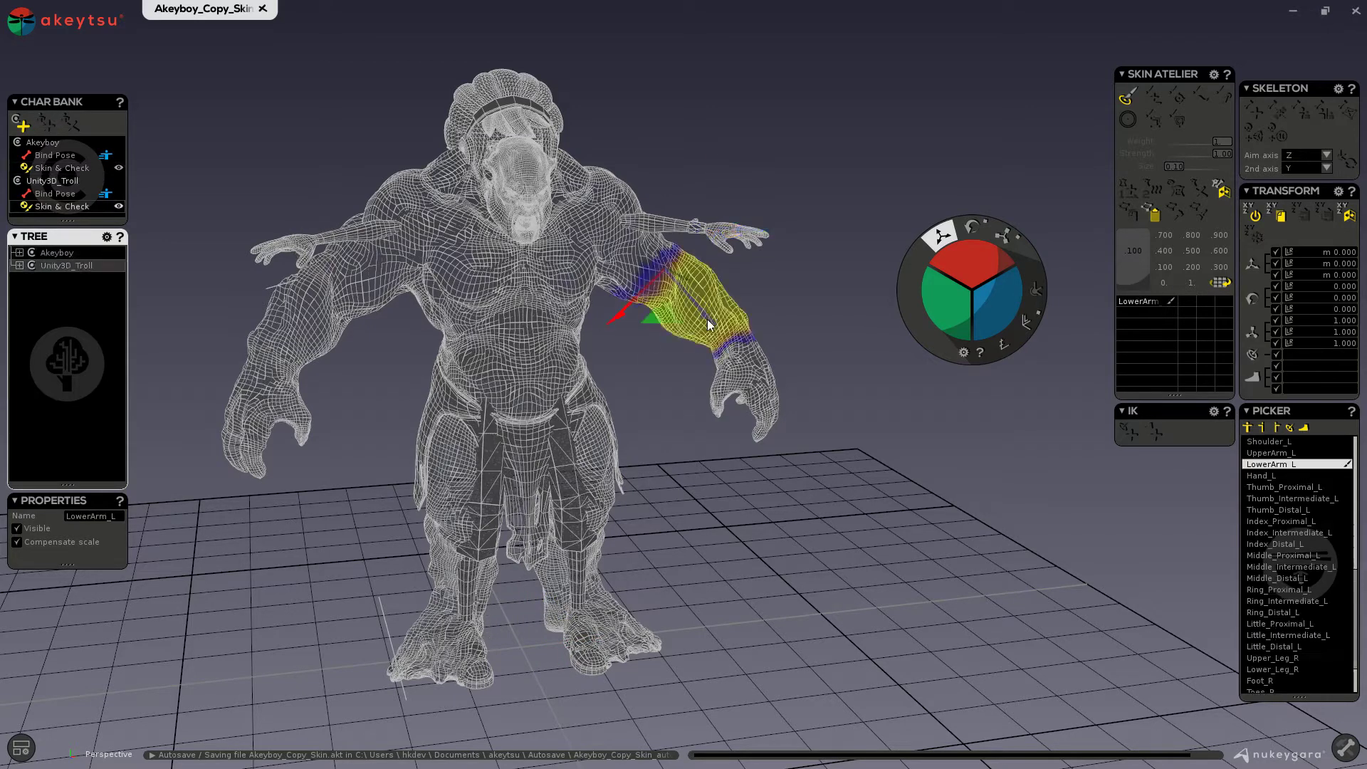
left_click(707, 319)
key("x")
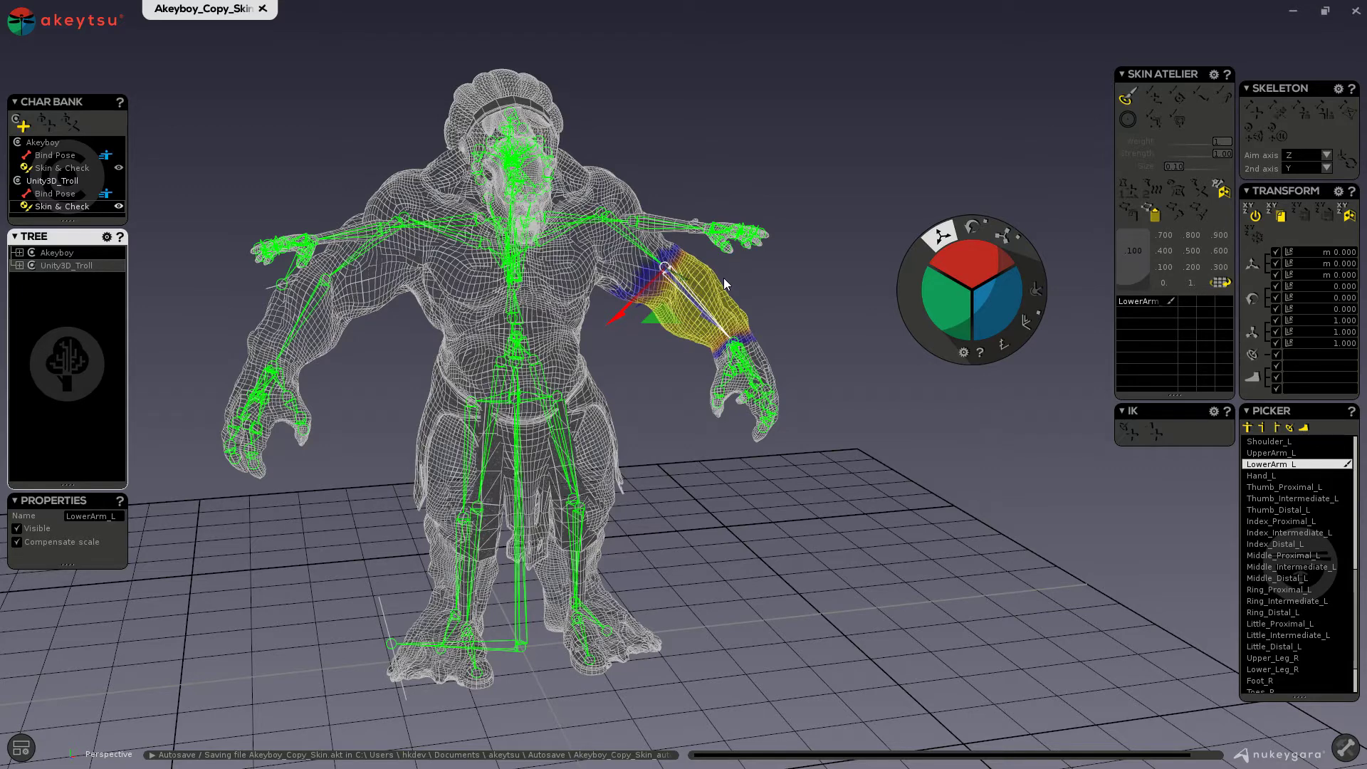
key("6")
Expand the Unity3D_Troll character and hide its skeleton from the Root joint down.
mouse_move(102, 297)
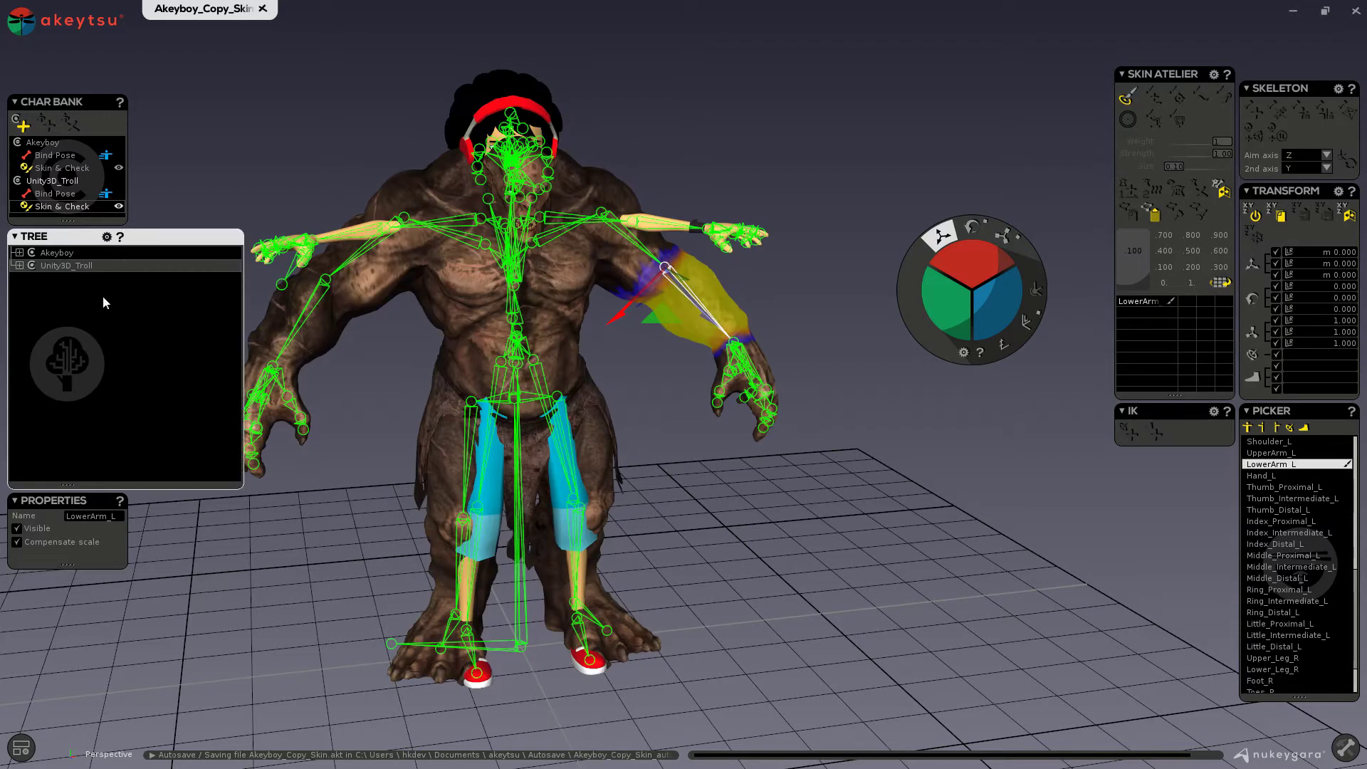
left_click(21, 265)
right_click(49, 278)
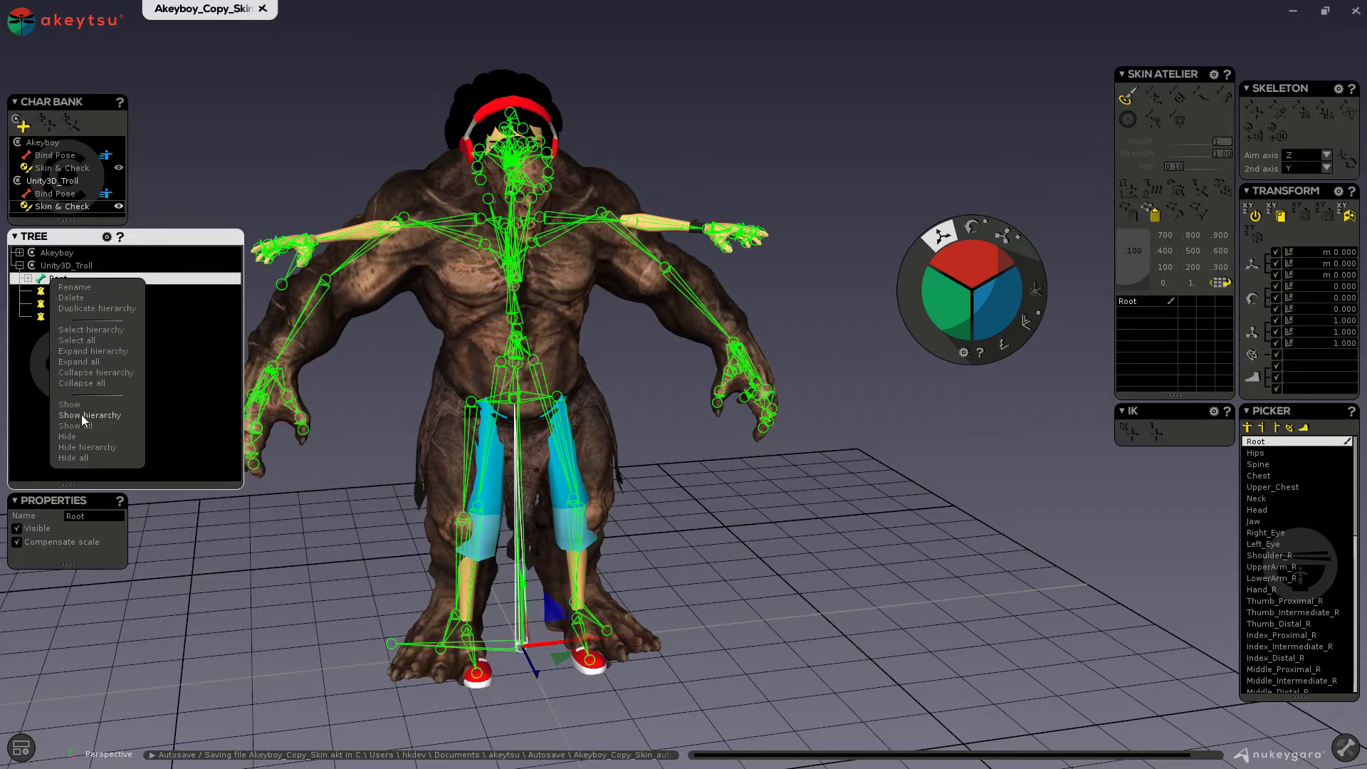
left_click(82, 414)
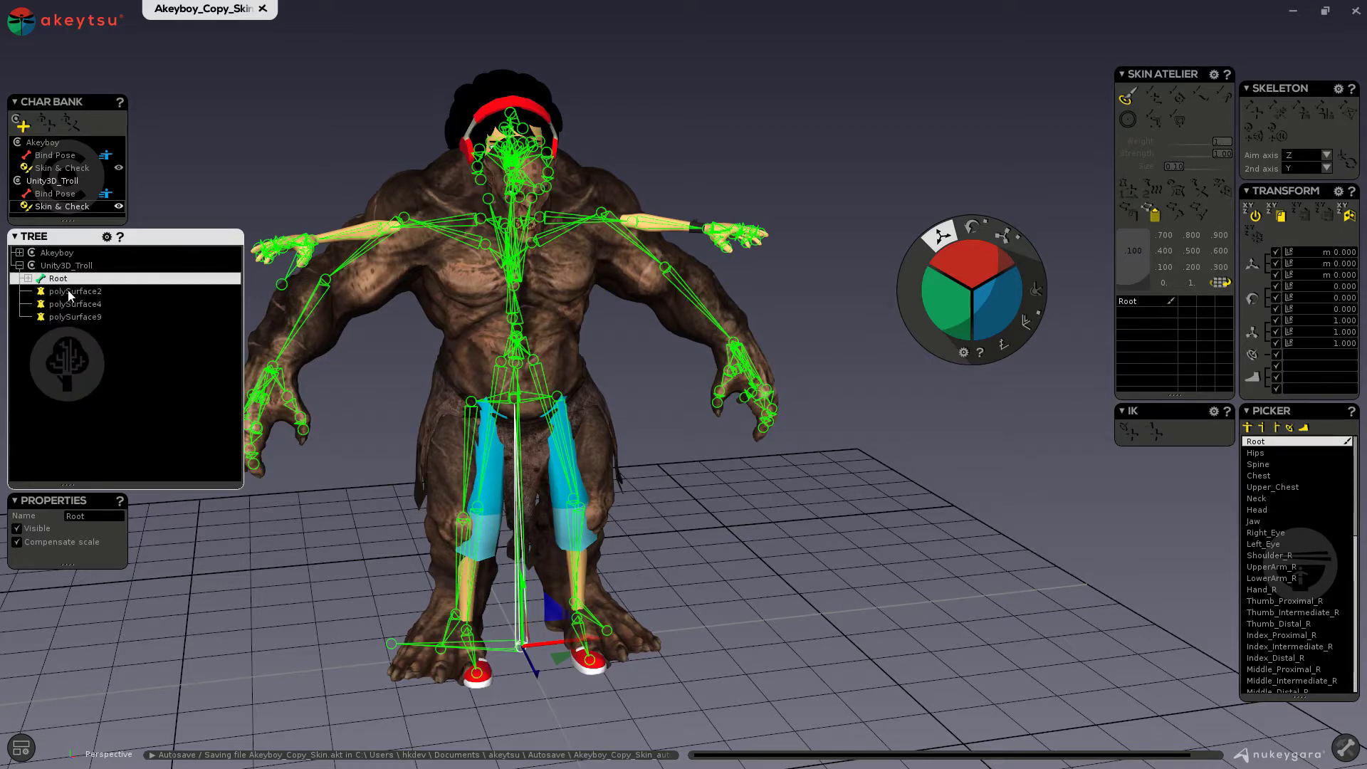
right_click(69, 278)
left_click(92, 438)
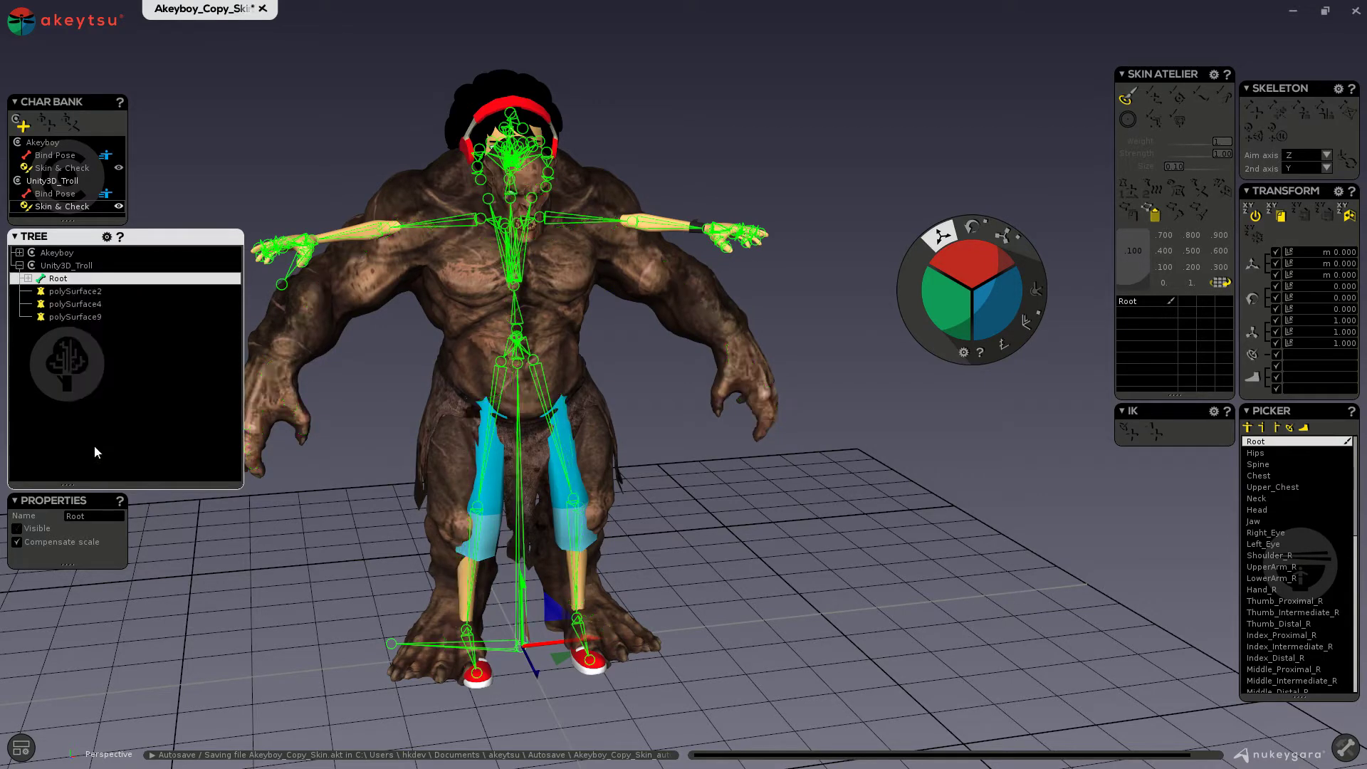
Expand the Akeyboy character and the full joint hierarchy under its Root.
left_click(20, 253)
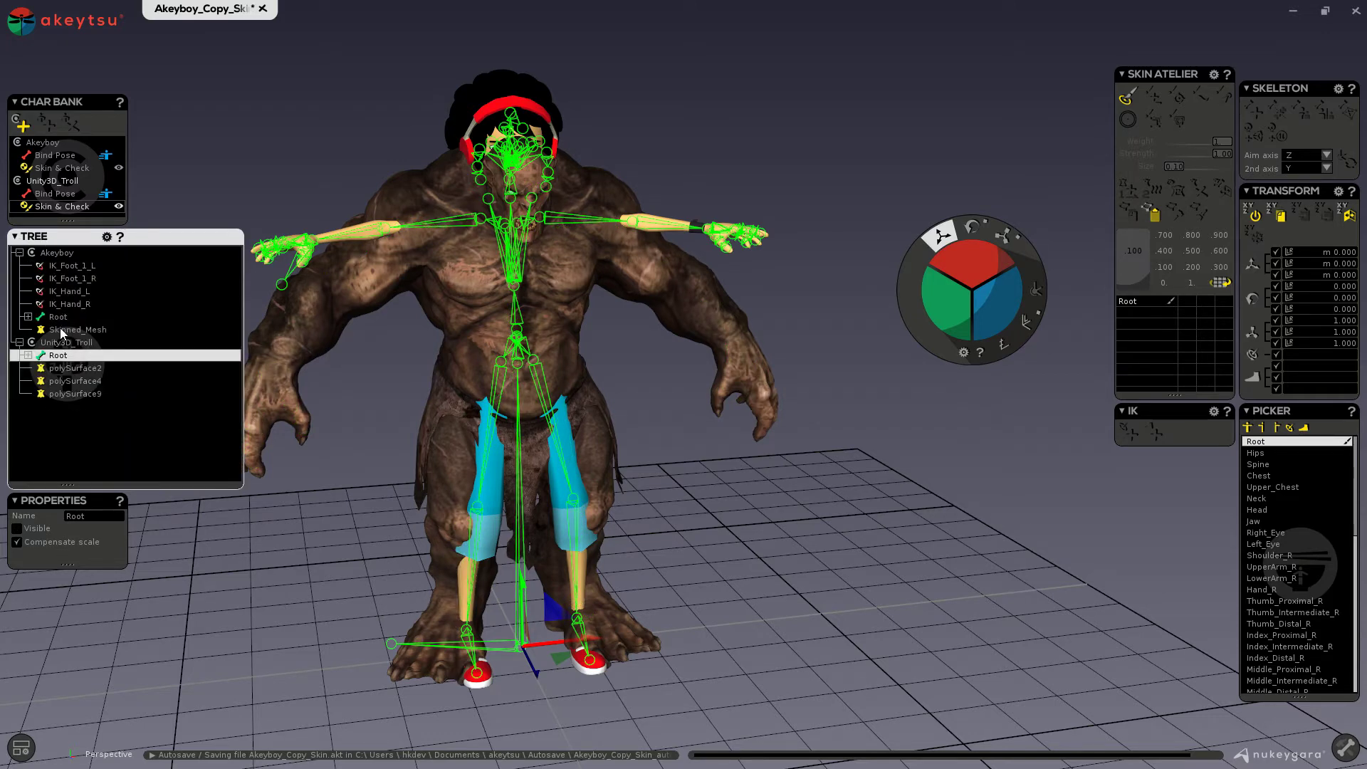
left_click(27, 317)
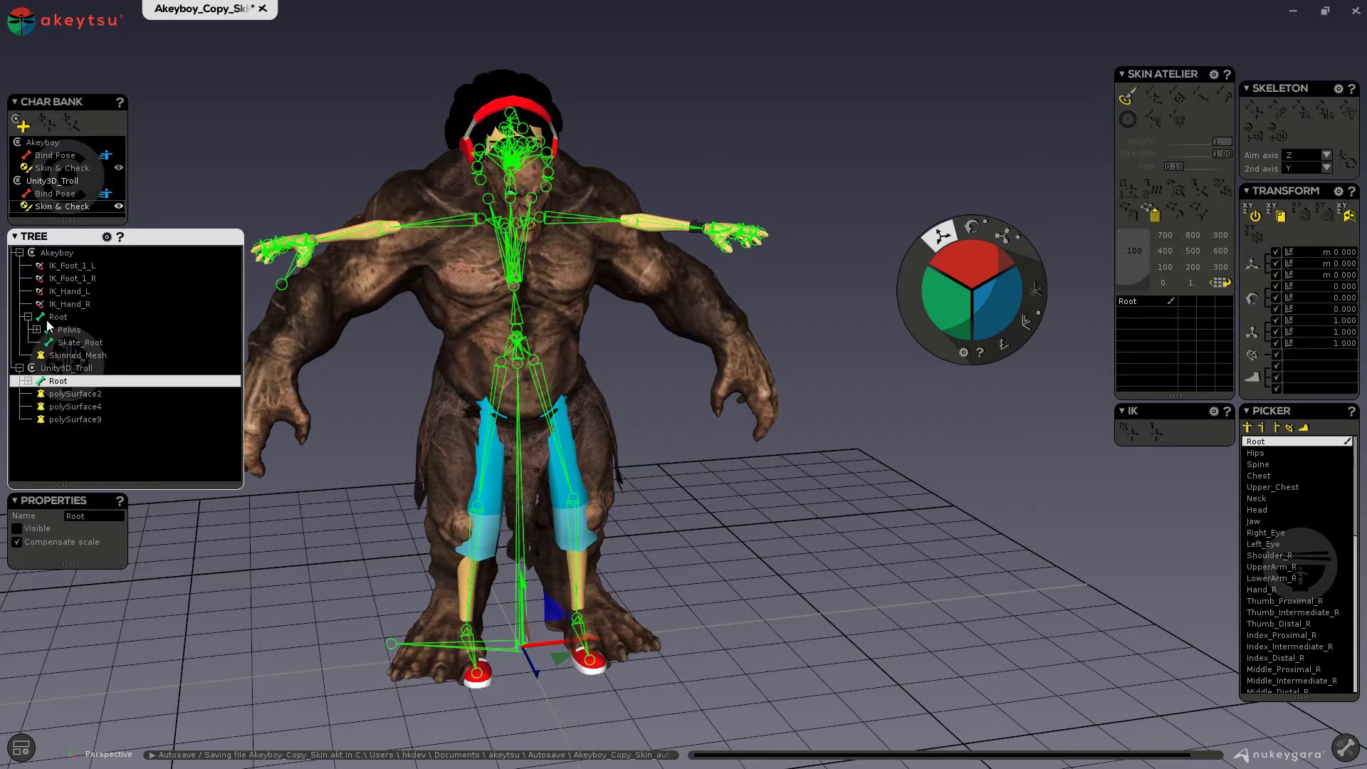
right_click(56, 318)
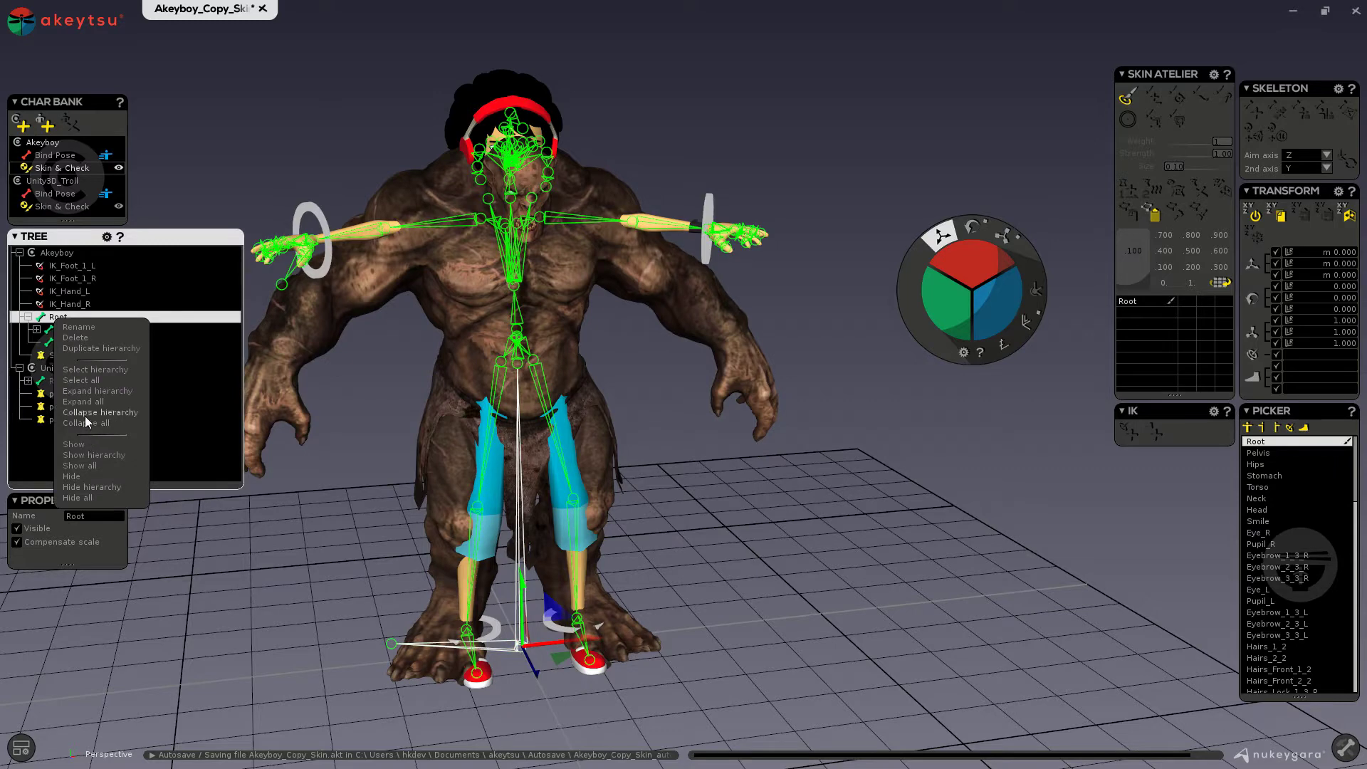
left_click(91, 391)
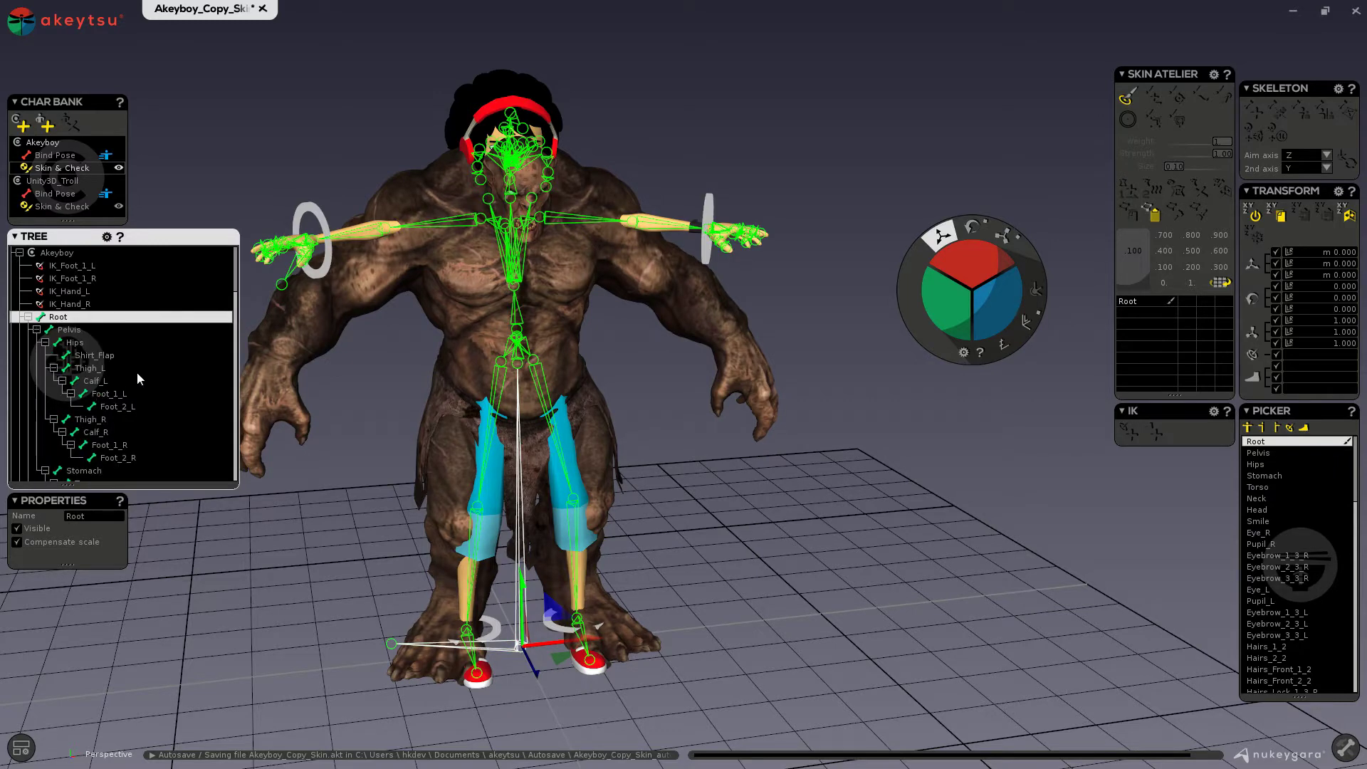
Select Akeyboy's Pelvis joint and lower it toward the troll's hip level.
middle_click_drag(723, 528, 678, 483, "alt")
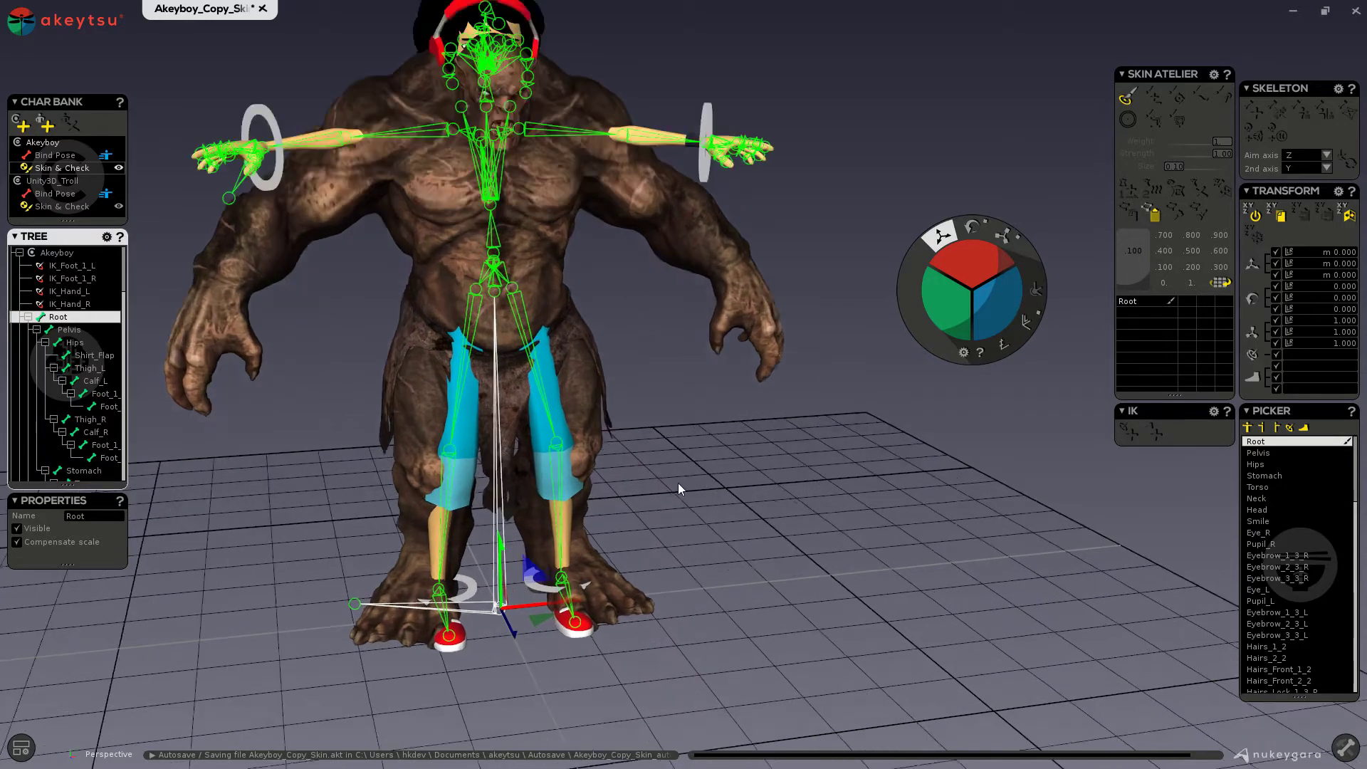
right_click_drag(678, 483, 699, 355, "alt")
left_click_drag(699, 355, 672, 364, "alt")
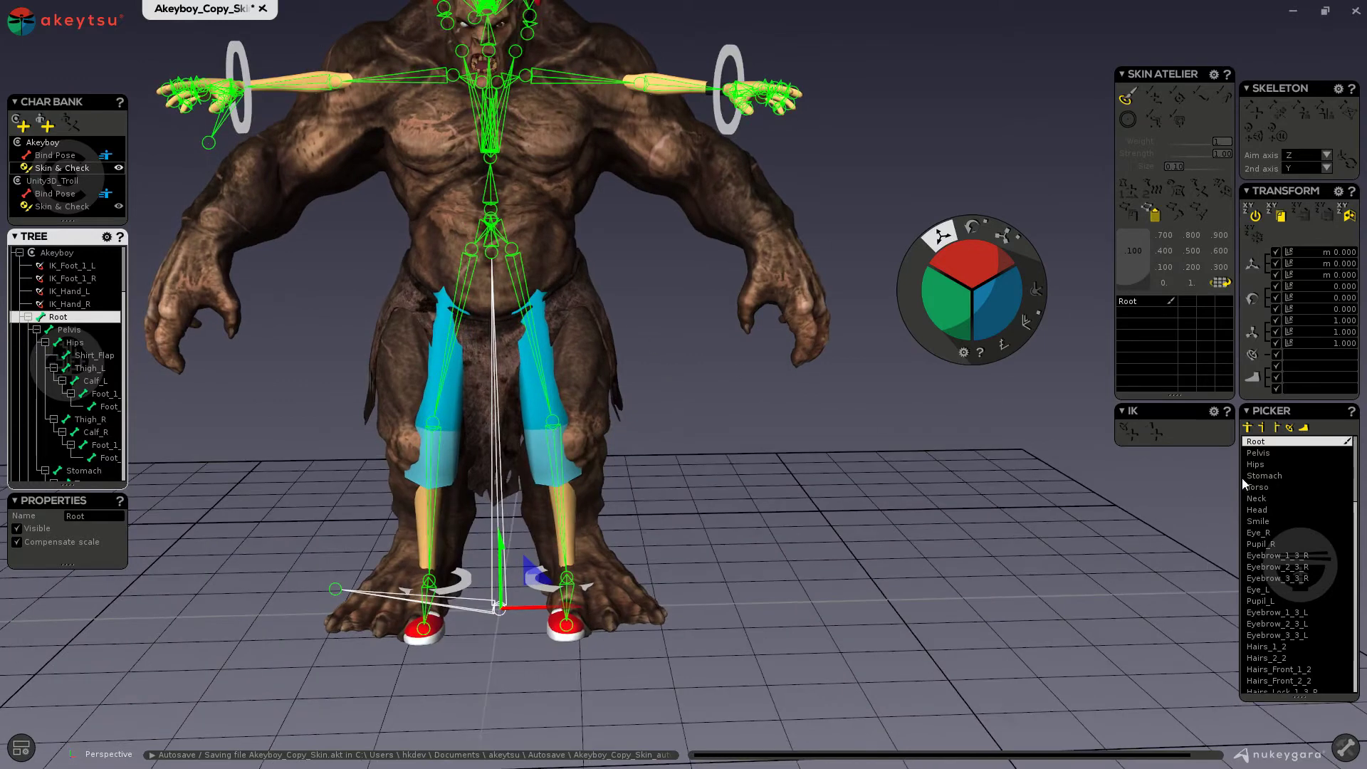
left_click(1258, 454)
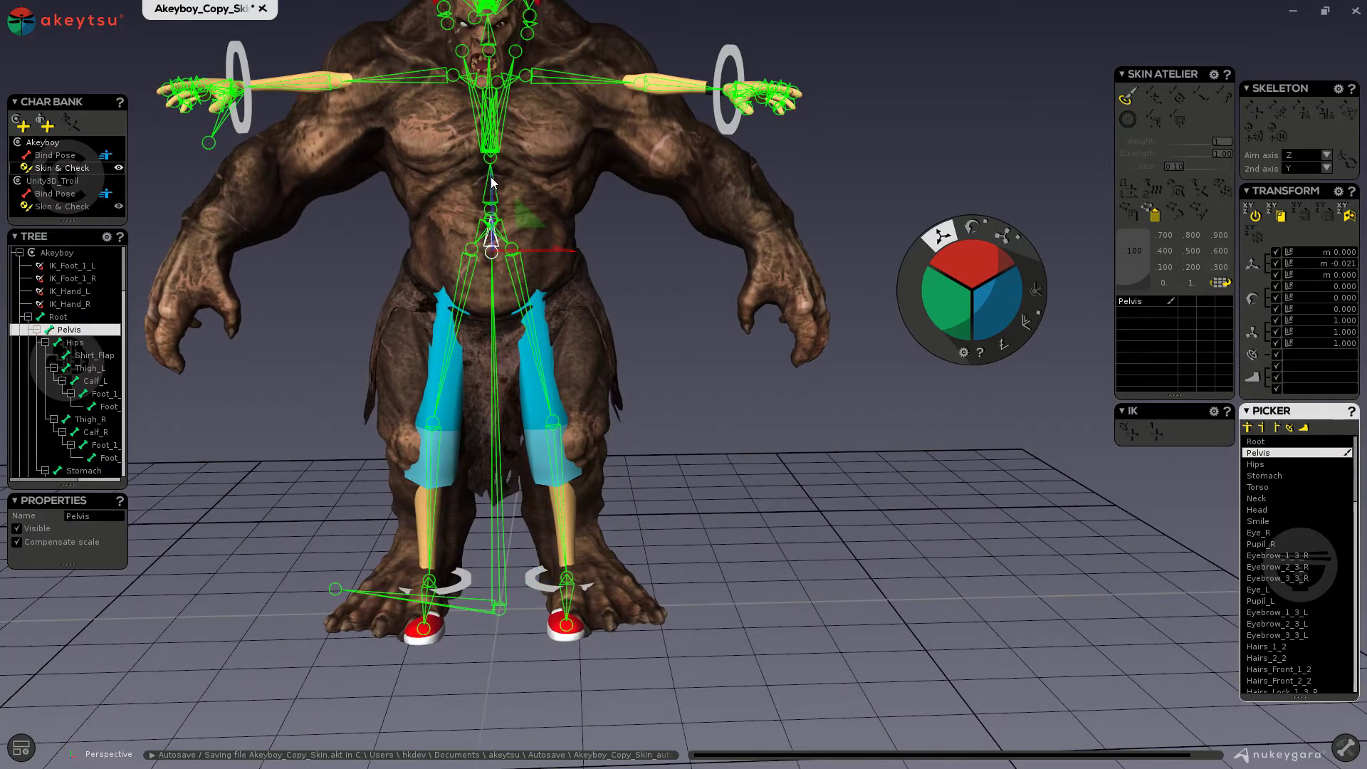
left_click_drag(483, 191, 527, 262)
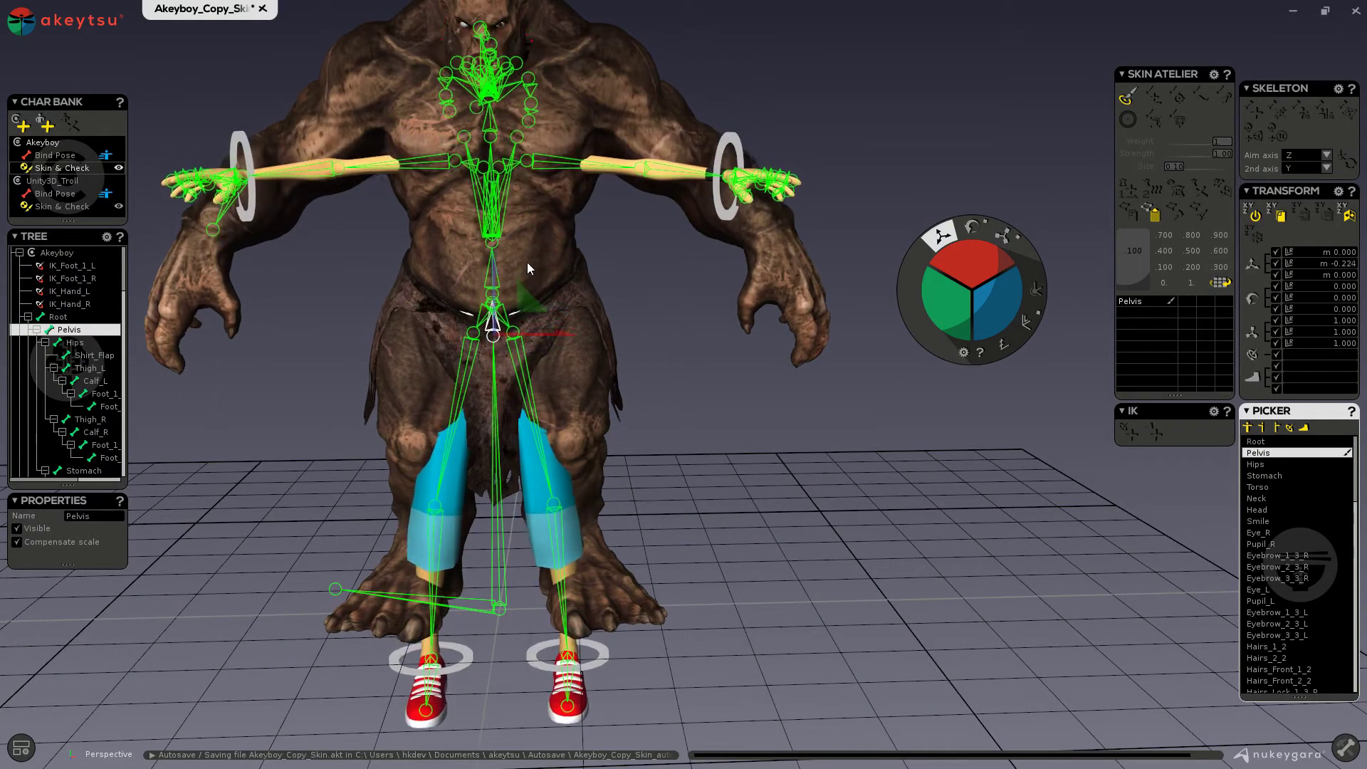
Hide the troll's polySurface2 and polySurface9 meshes.
scroll(57, 367, "down", 8)
scroll(57, 367, "down", 10)
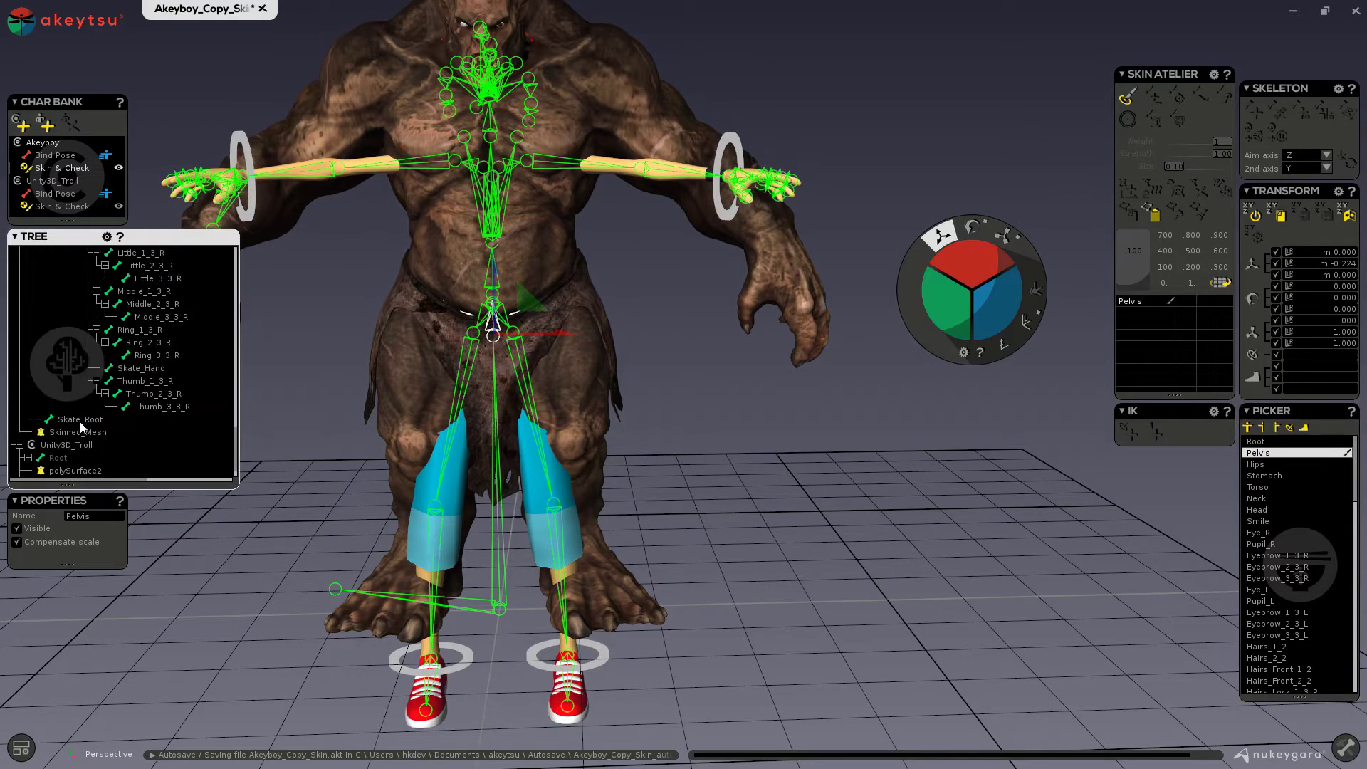
left_click(74, 445)
right_click(74, 445)
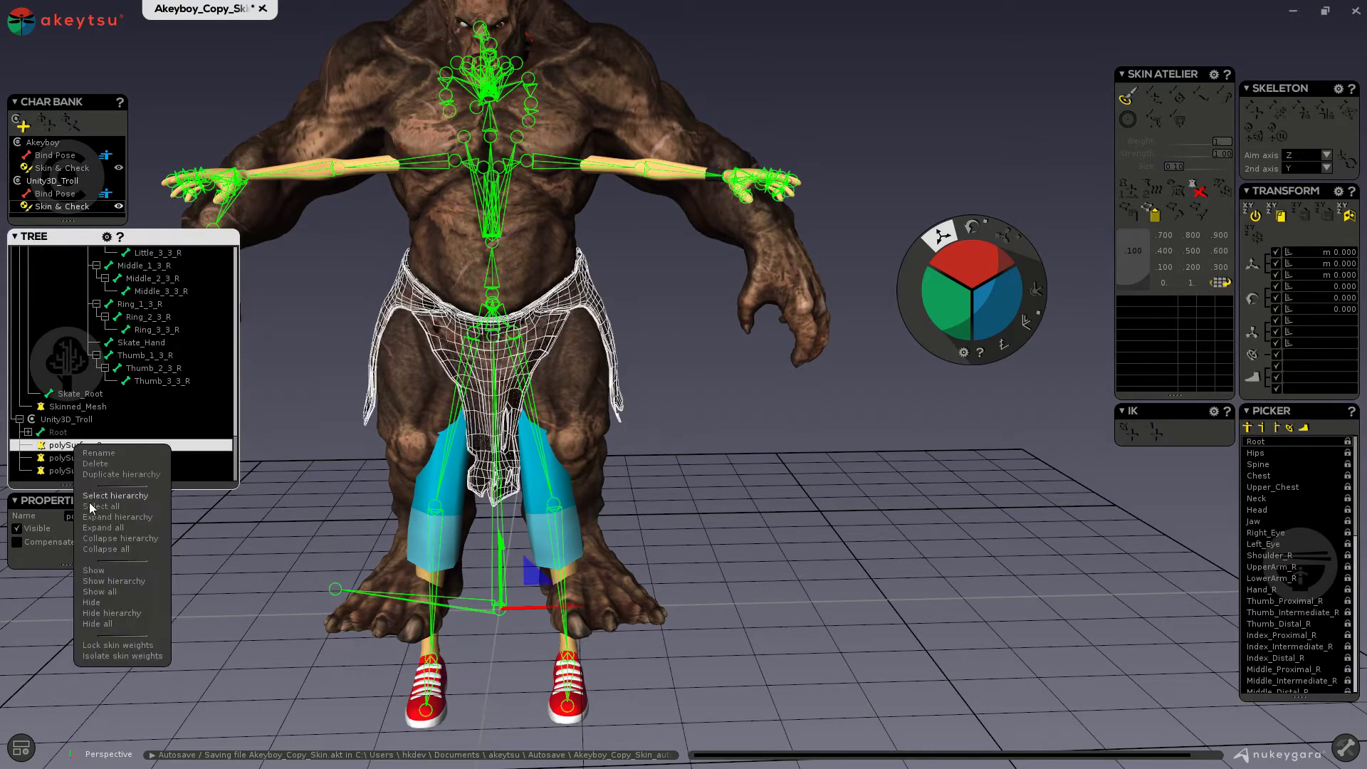
left_click(91, 603)
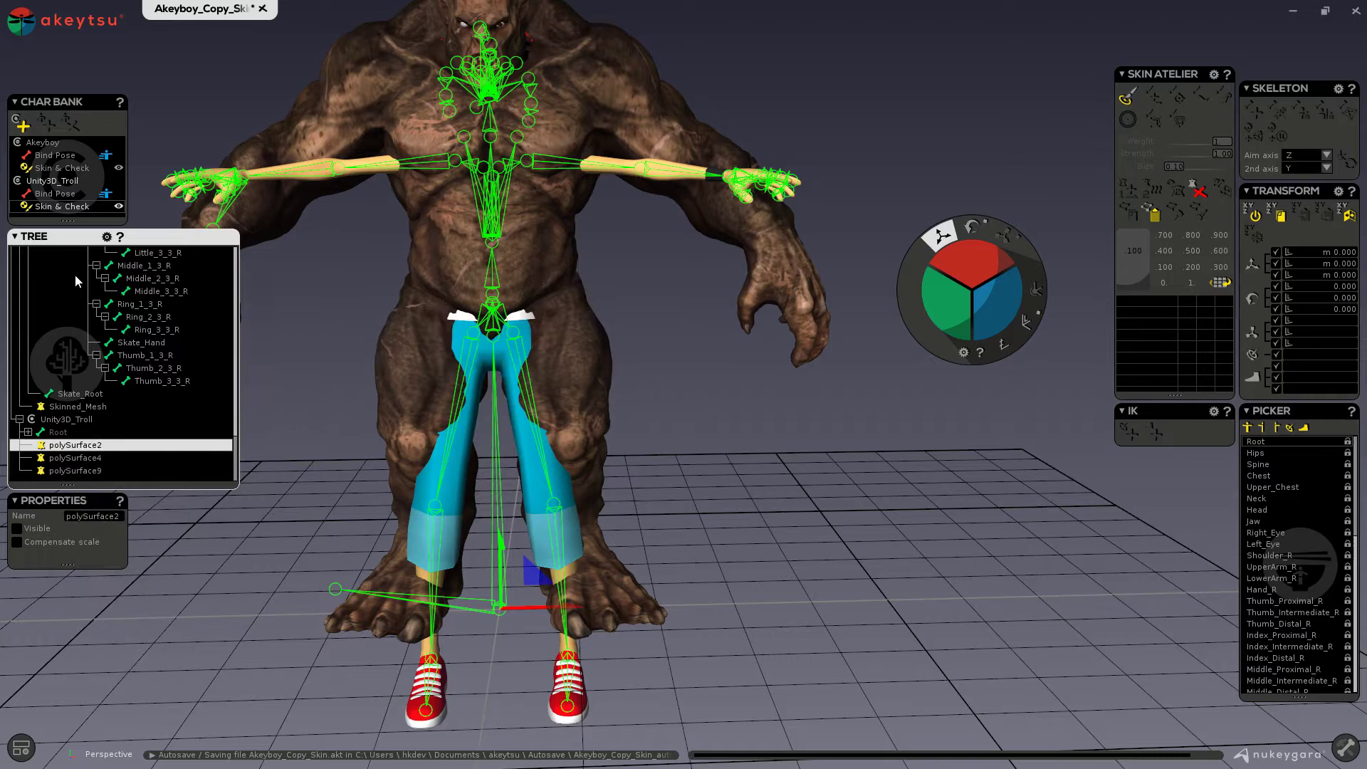
left_click(79, 471)
right_click(80, 472)
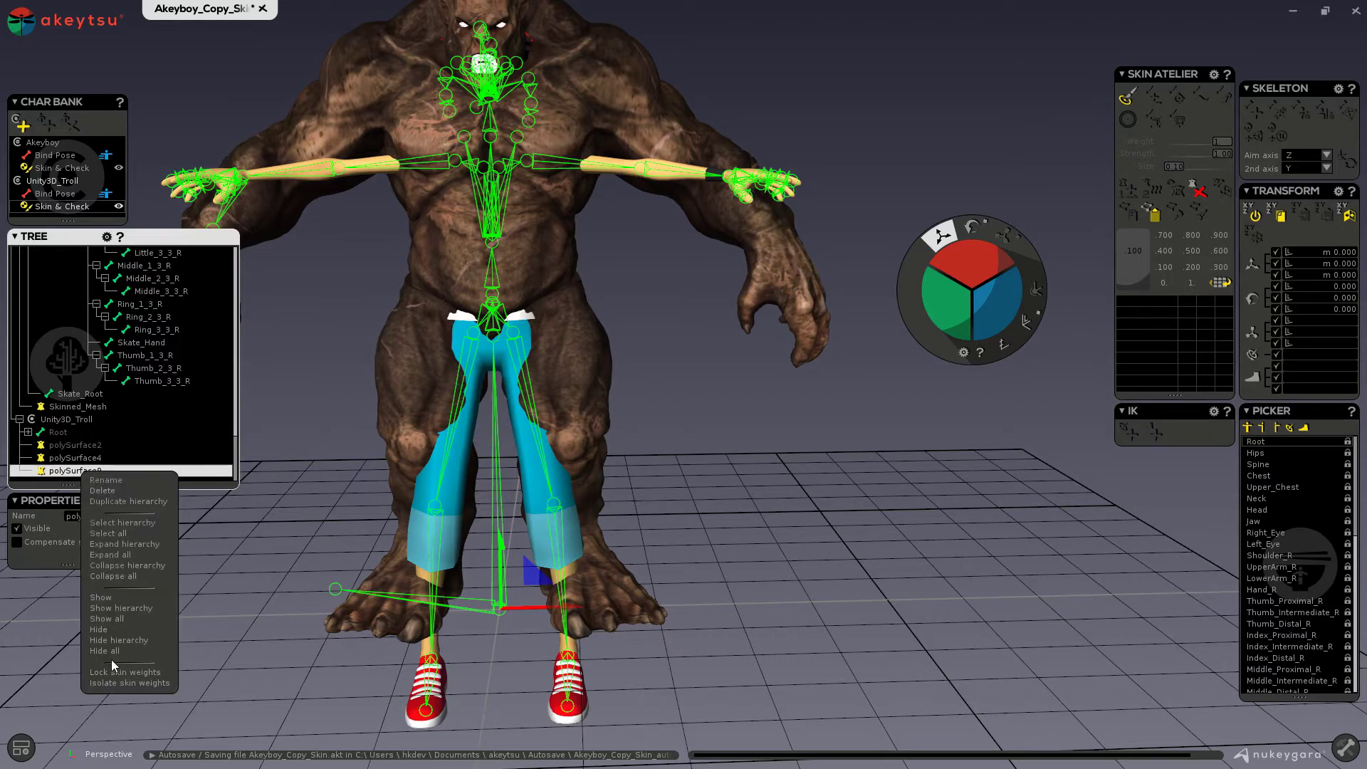
left_click(101, 630)
Reselect Akeyboy's Pelvis joint and raise it slightly to line its hips up with the troll's.
middle_click_drag(324, 391, 267, 519, "alt")
scroll(104, 319, "up", 10)
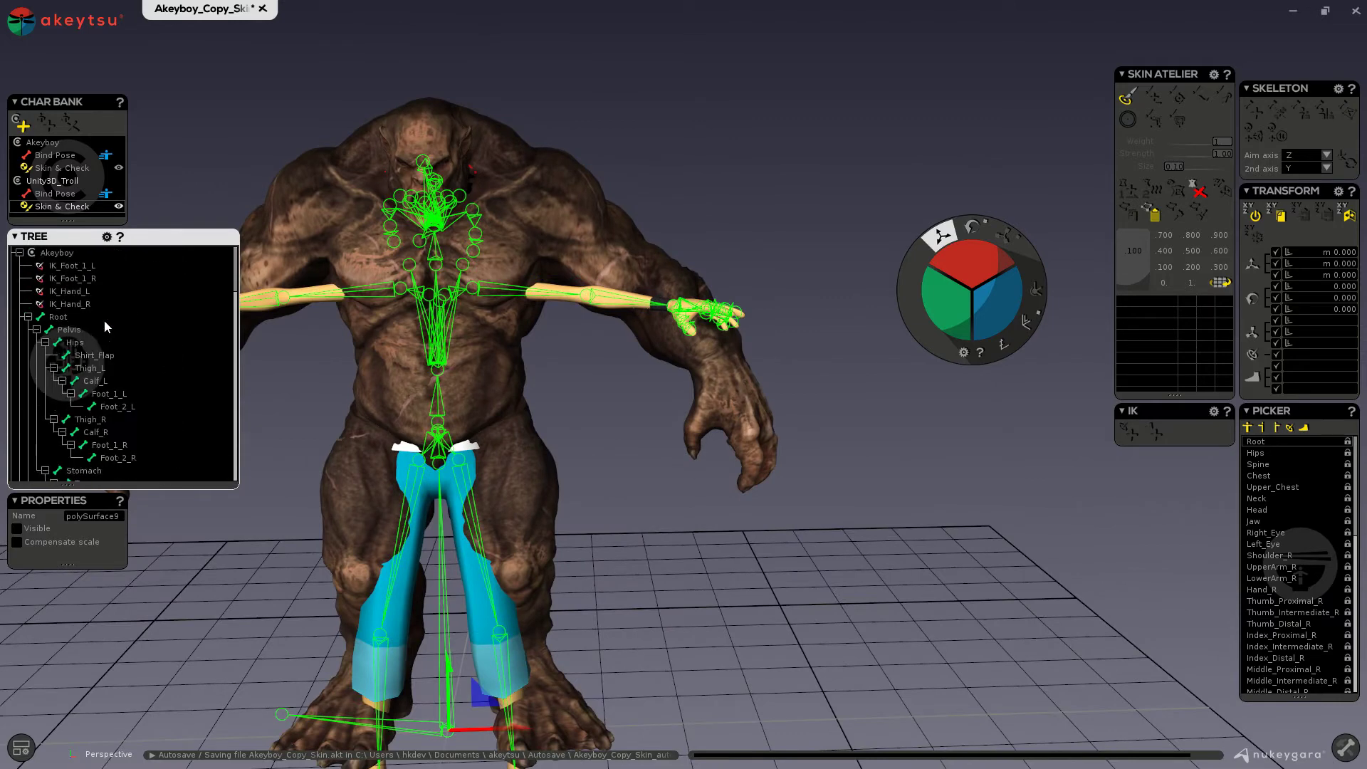
left_click(1266, 454)
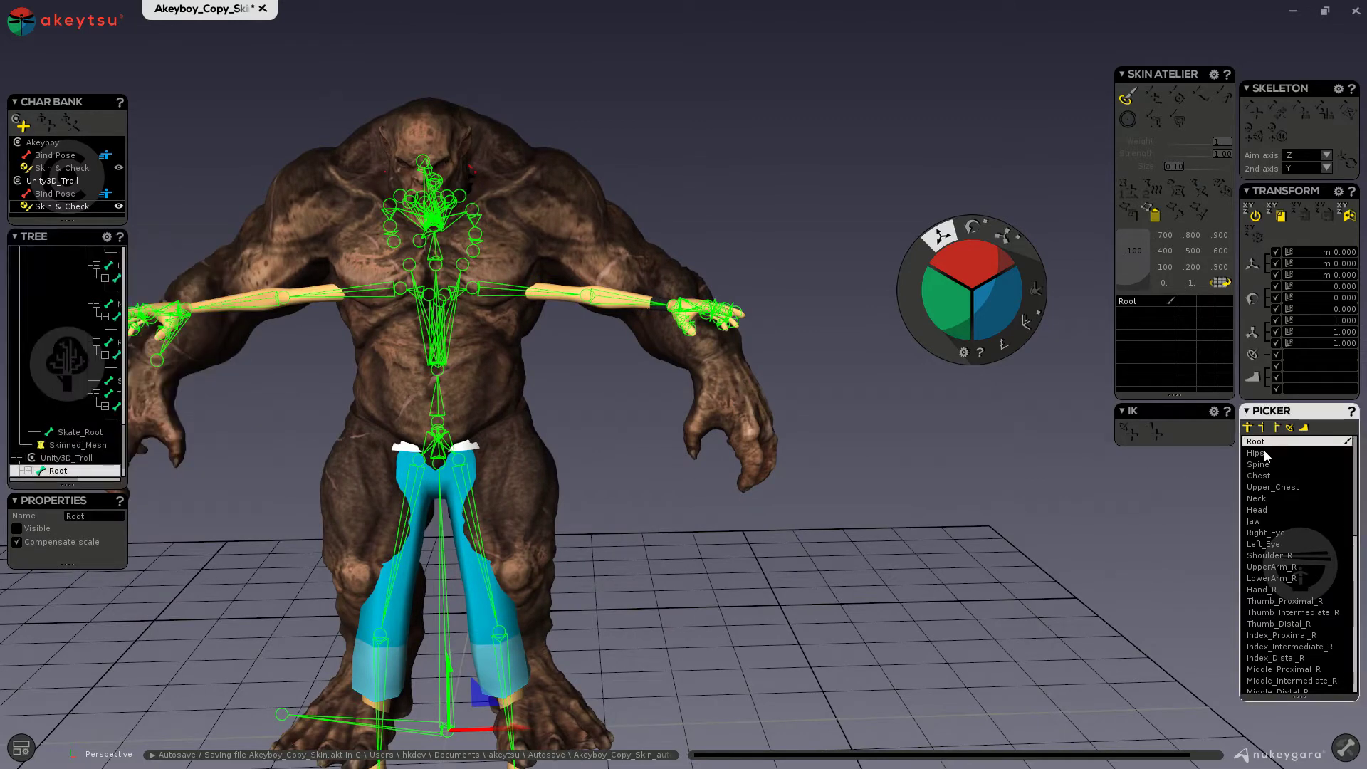
middle_click_drag(764, 565, 841, 483, "alt")
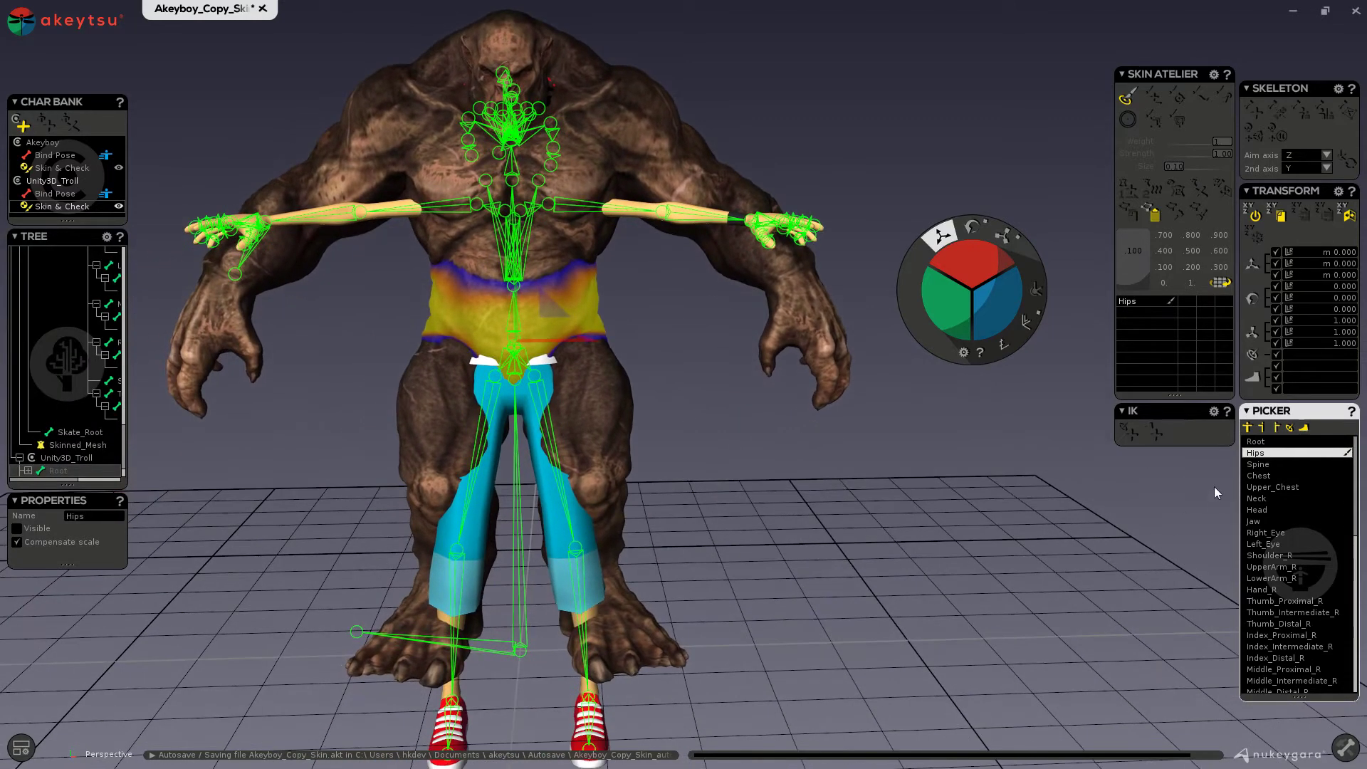
scroll(63, 366, "up", 12)
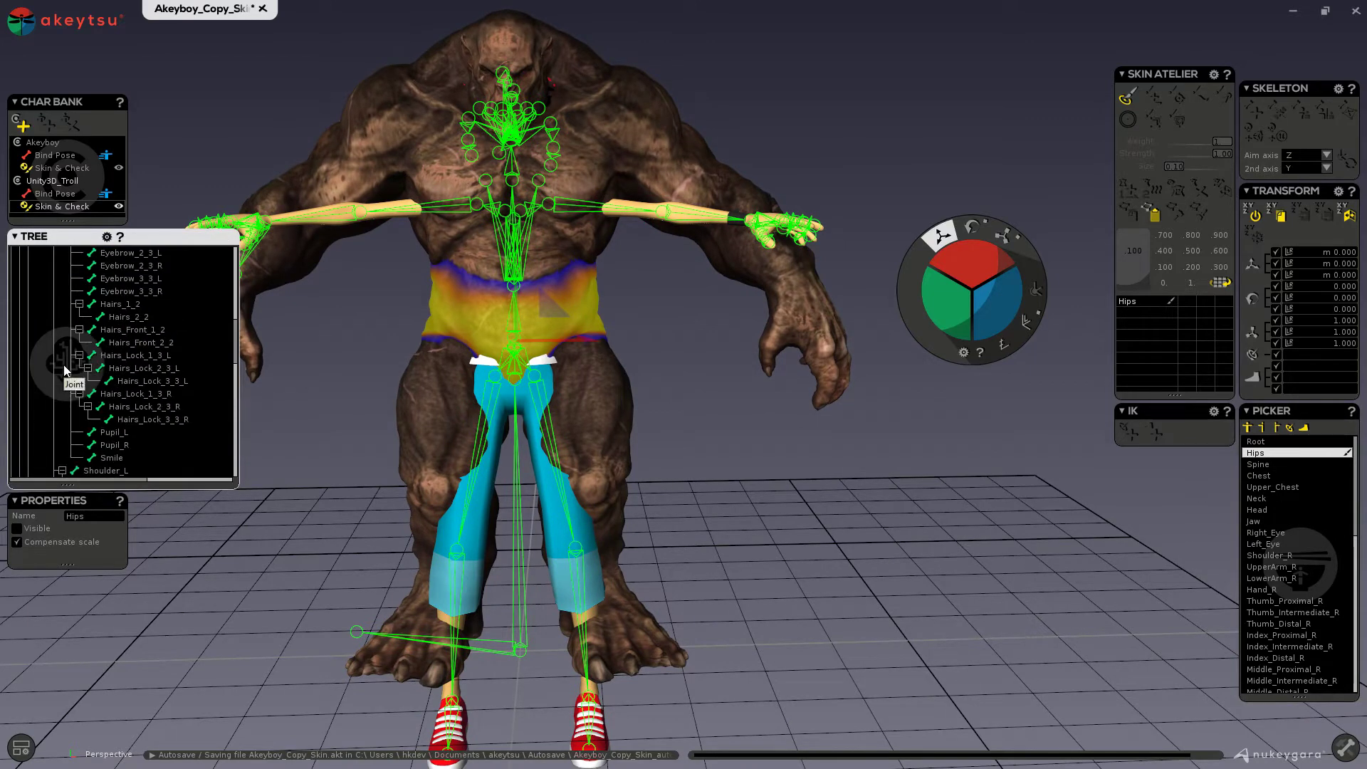
scroll(64, 366, "up", 8)
left_click(97, 306)
scroll(111, 344, "up", 3)
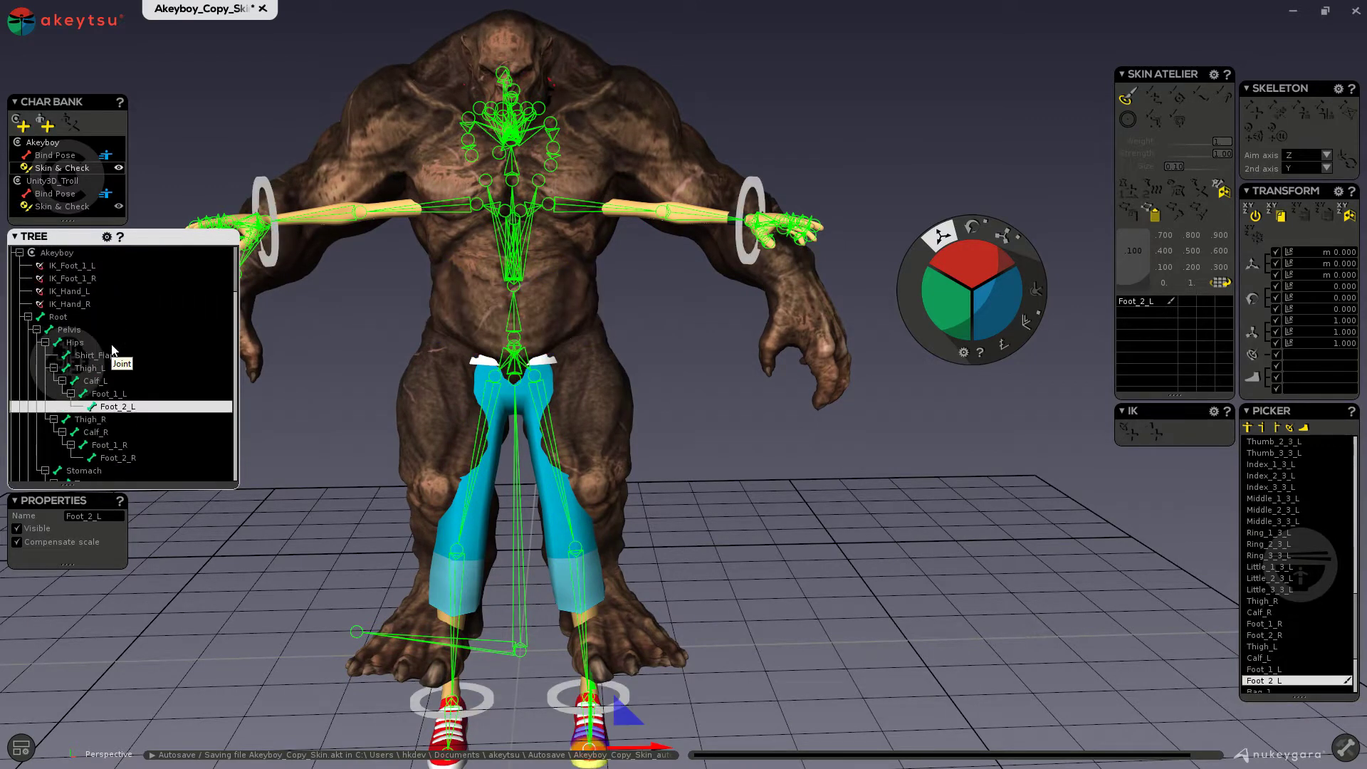
left_click(99, 331)
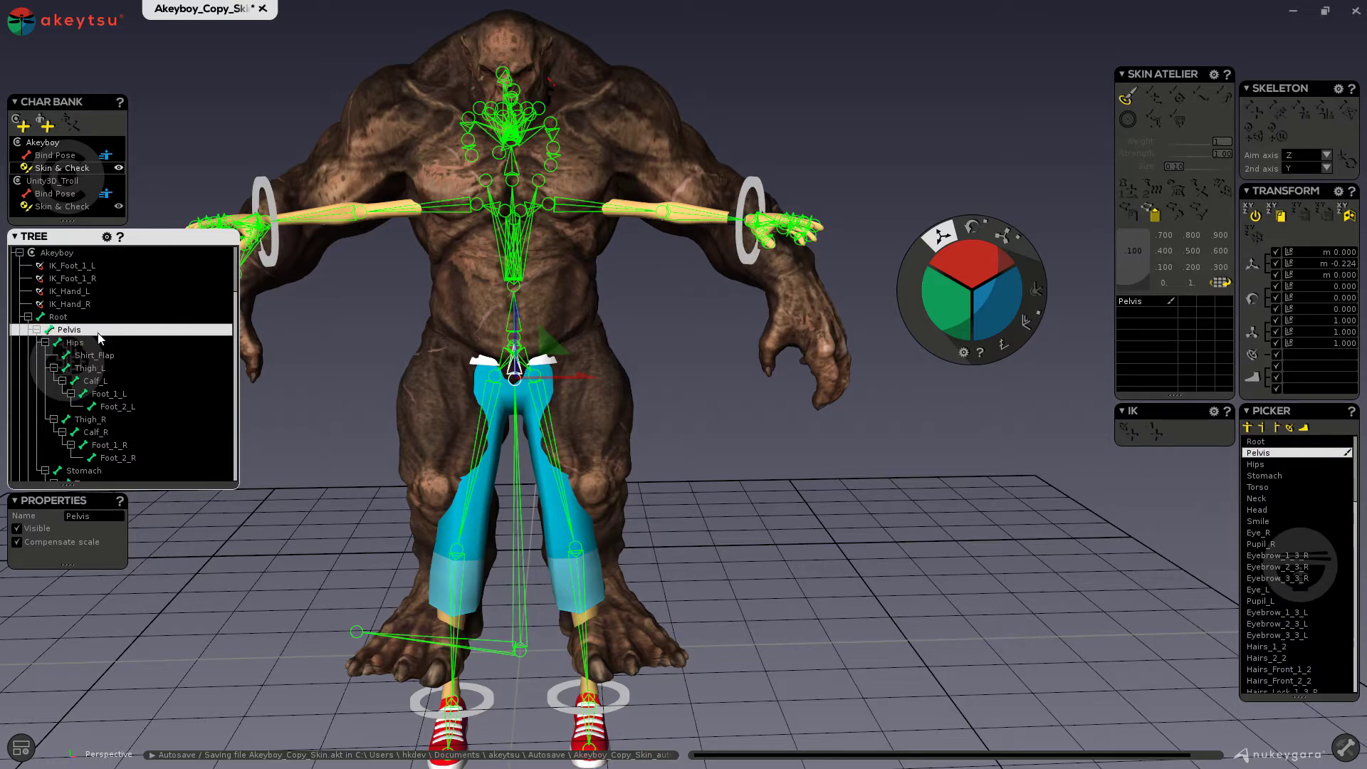
left_click_drag(518, 320, 525, 277)
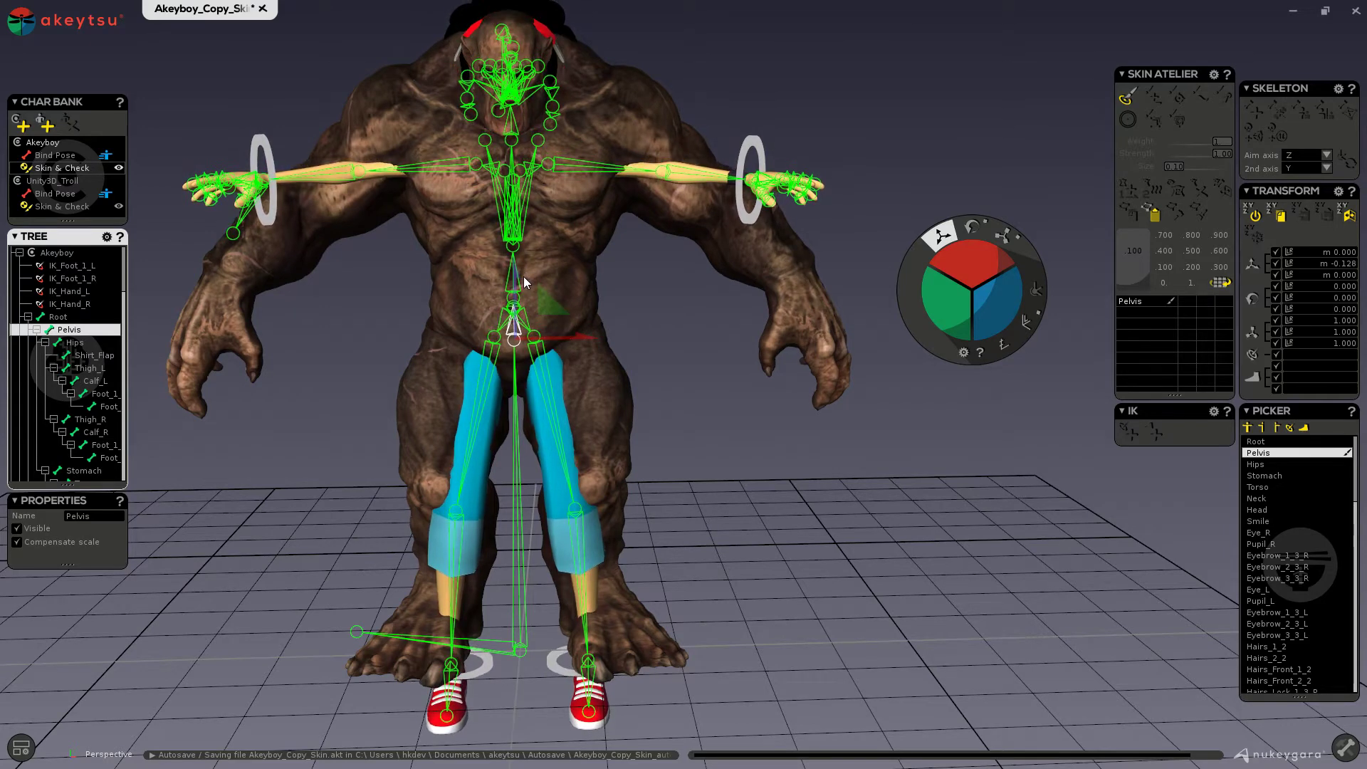
Scale Akeyboy's Hips joint uniformly to about 1.51, and widen it along X to about 2.03 to match the troll's waist.
left_click(1265, 464)
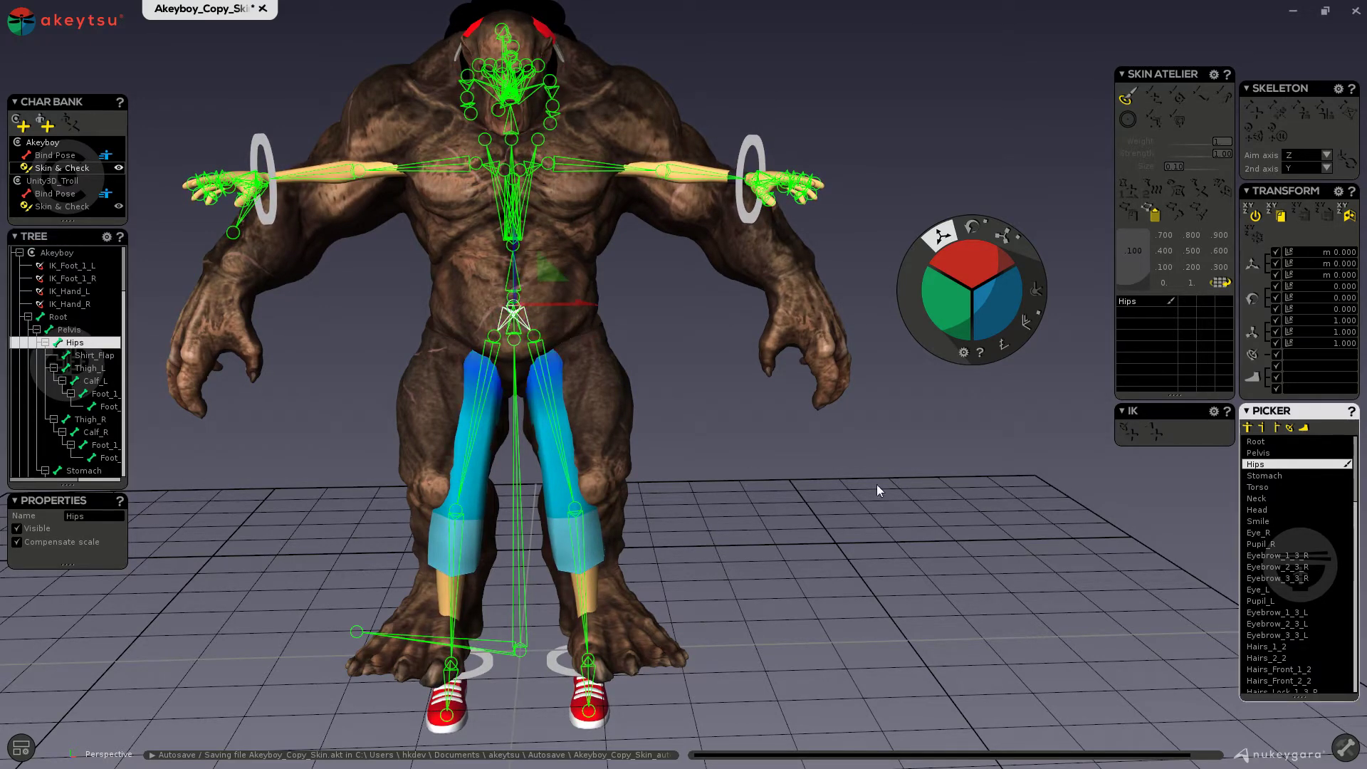
middle_click_drag(703, 456, 719, 570, "alt")
left_click_drag(719, 570, 726, 543, "alt")
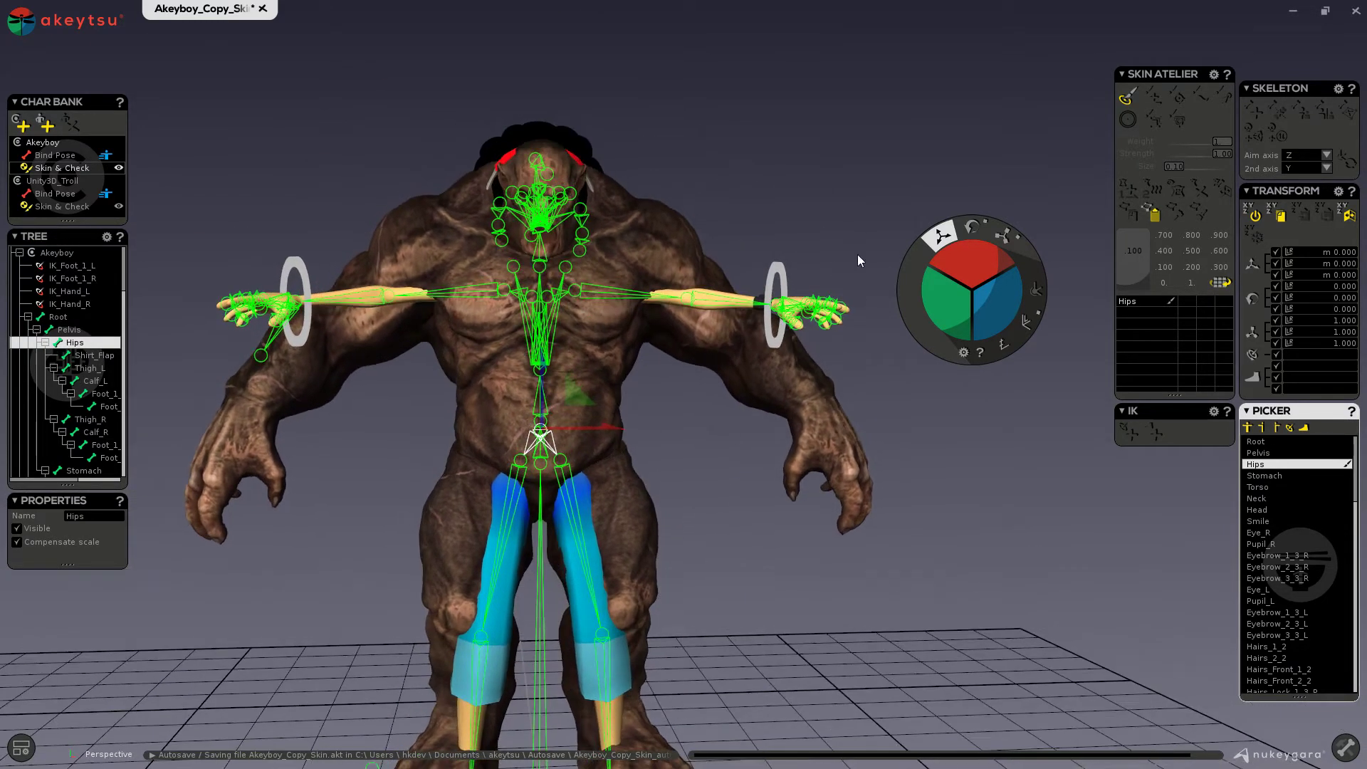
left_click(1004, 235)
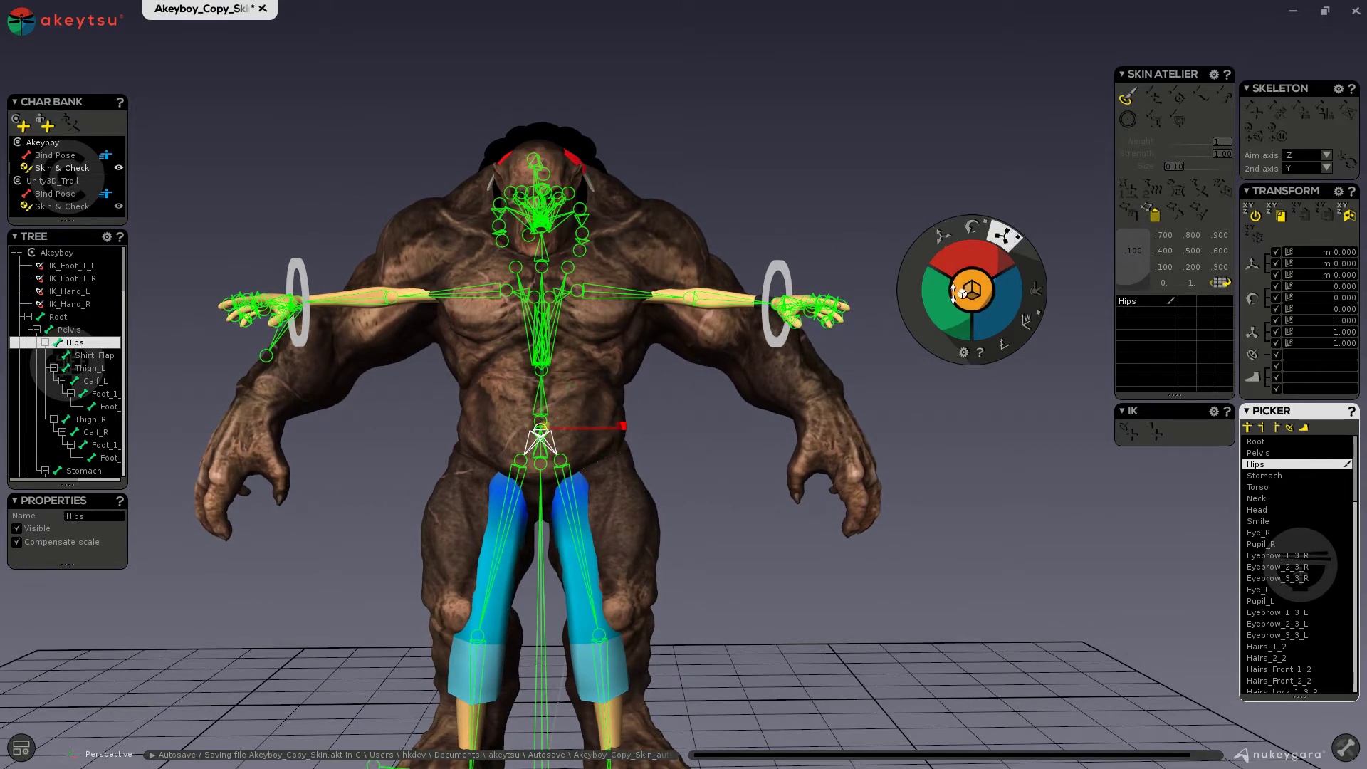
left_click_drag(987, 299, 954, 262)
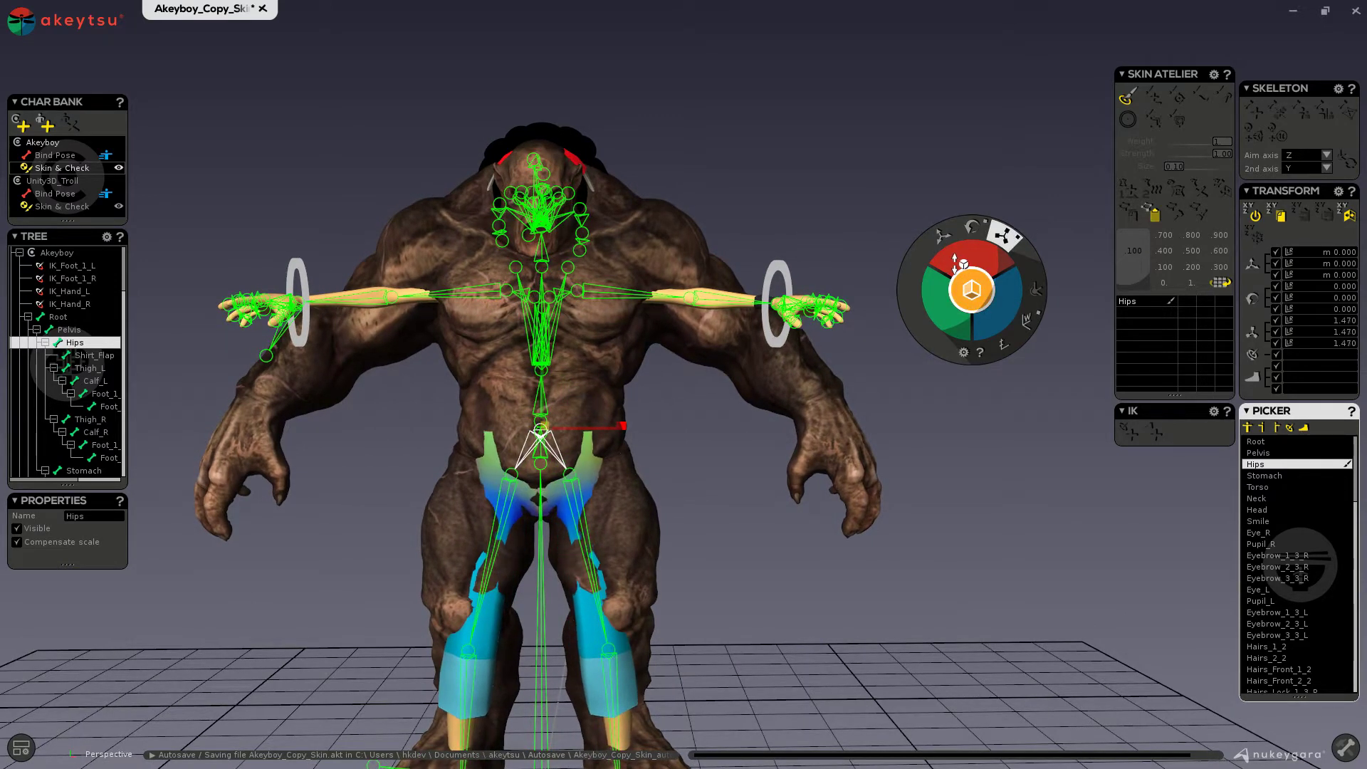
left_click_drag(624, 426, 650, 430)
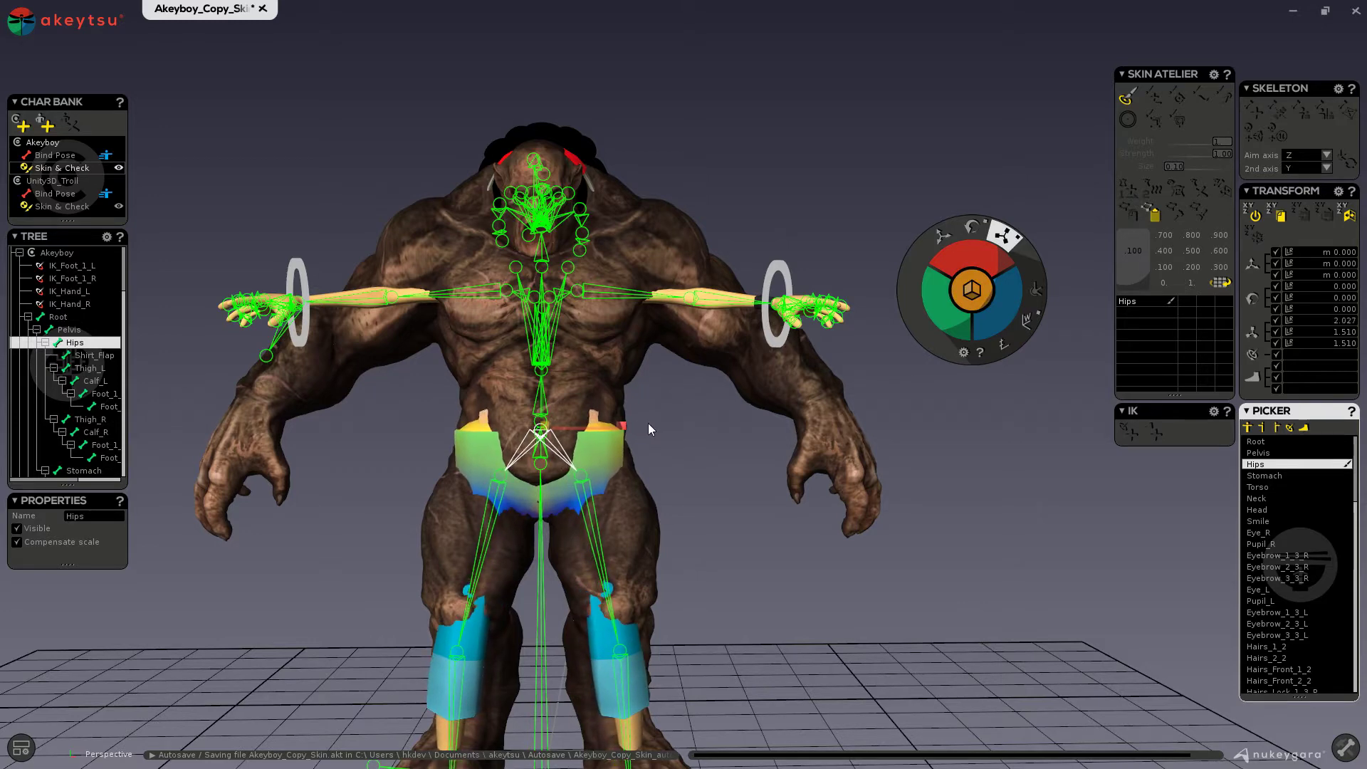
Deepen Akeyboy's Hips joint to a Y scale of about 2.23 and shift it front-to-back to align with the troll's pelvis in profile.
left_click_drag(665, 586, 862, 574, "alt")
left_click_drag(621, 428, 645, 428)
left_click_drag(662, 502, 690, 507, "alt")
key("w")
left_click_drag(468, 433, 438, 431)
key("r")
mouse_move(590, 430)
left_mouse_down()
mouse_move(617, 430)
mouse_move(602, 431)
left_mouse_up()
key("w")
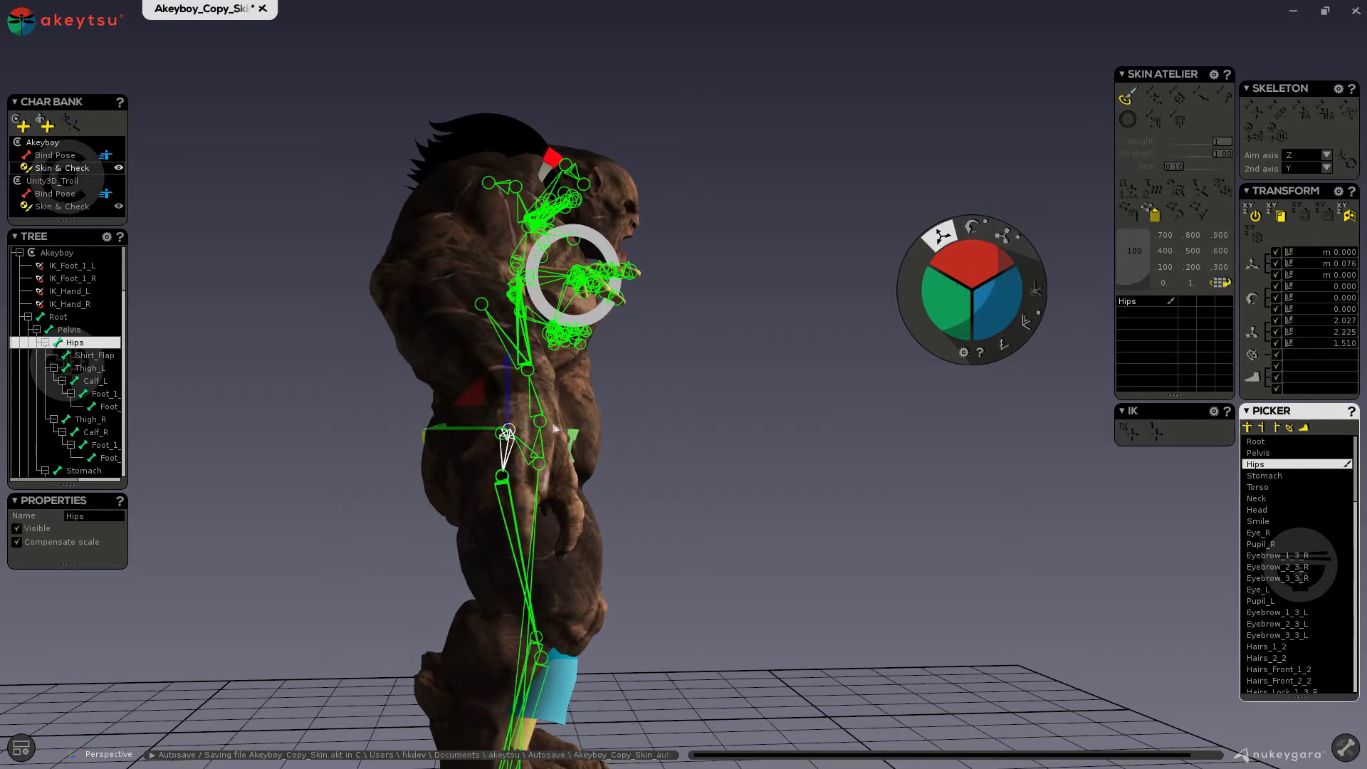
left_click_drag(447, 430, 457, 430)
Reposition and enlarge Akeyboy's Thigh_R joint so the right thigh fits the troll's leg from the front and side.
left_click_drag(783, 510, 517, 510, "alt")
left_click(473, 371)
left_click_drag(479, 316, 661, 348)
key("r")
key("w")
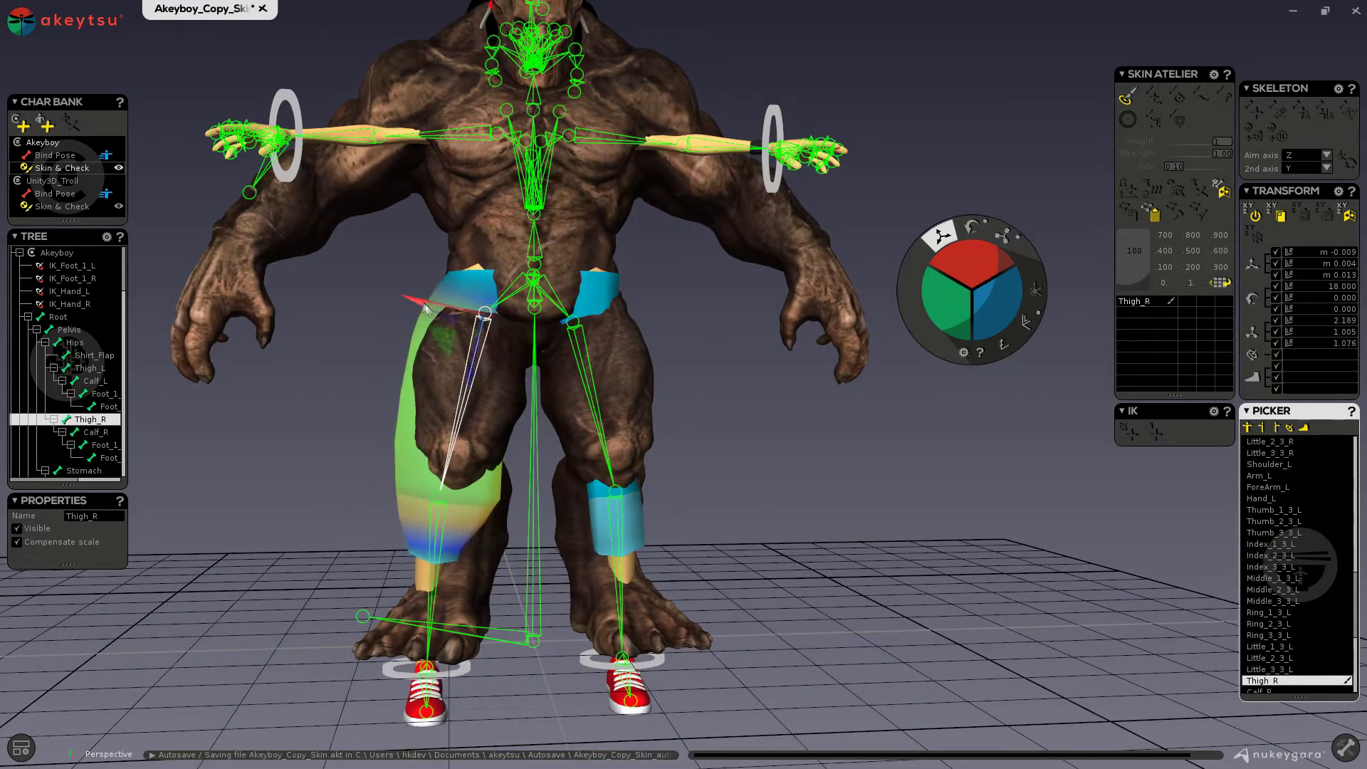
left_click_drag(434, 303, 445, 305)
key("r")
left_click_drag(427, 457, 612, 458, "alt")
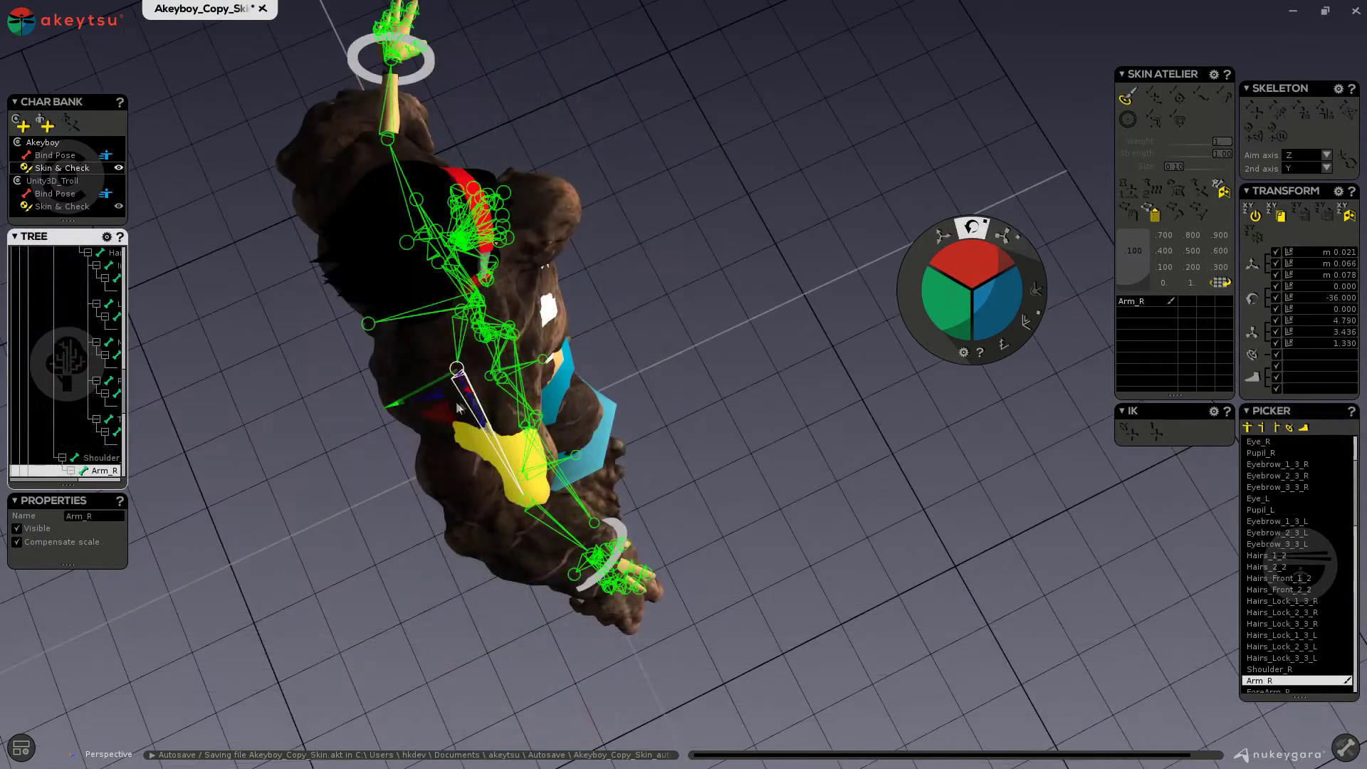
left_click_drag(453, 407, 338, 405)
Rotate and scale Akeyboy's Arm_R joint so the upper arm follows and fills the troll's right arm.
key("r")
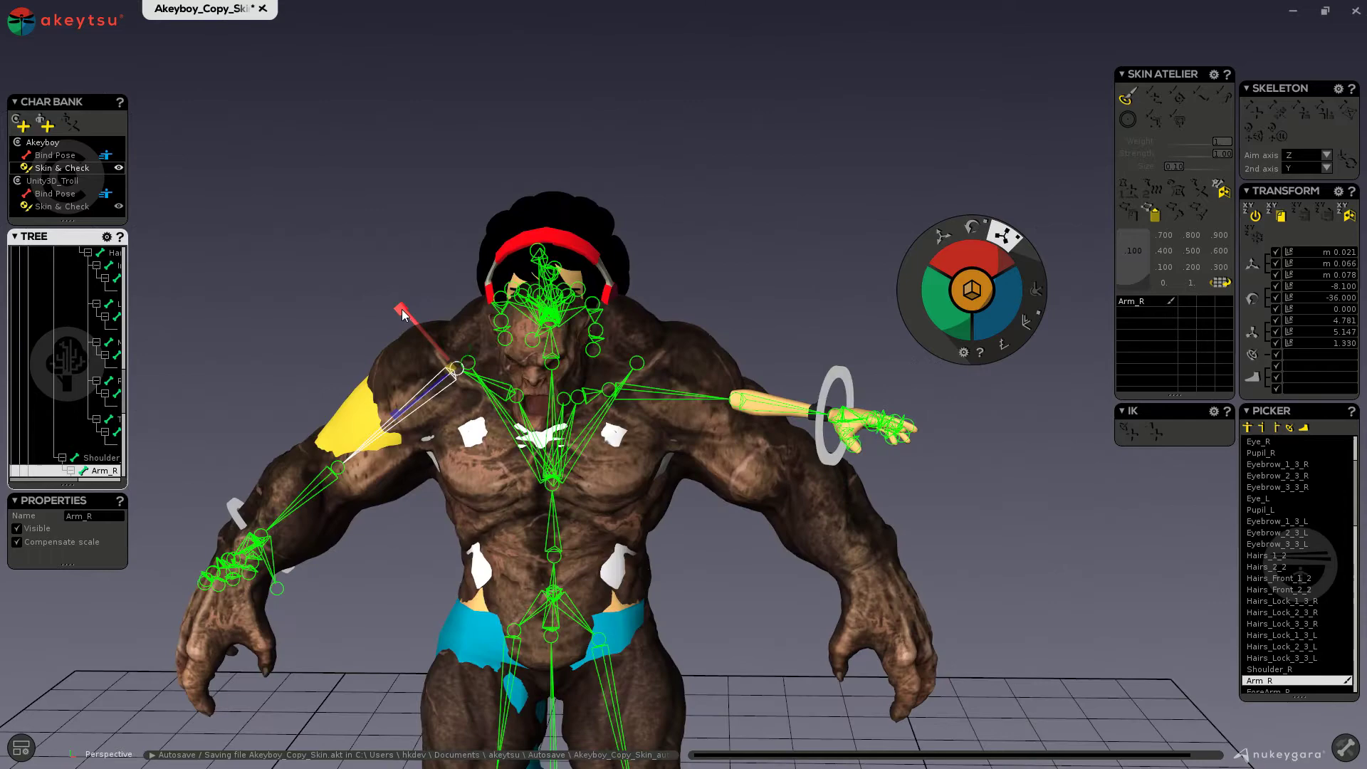
key("e")
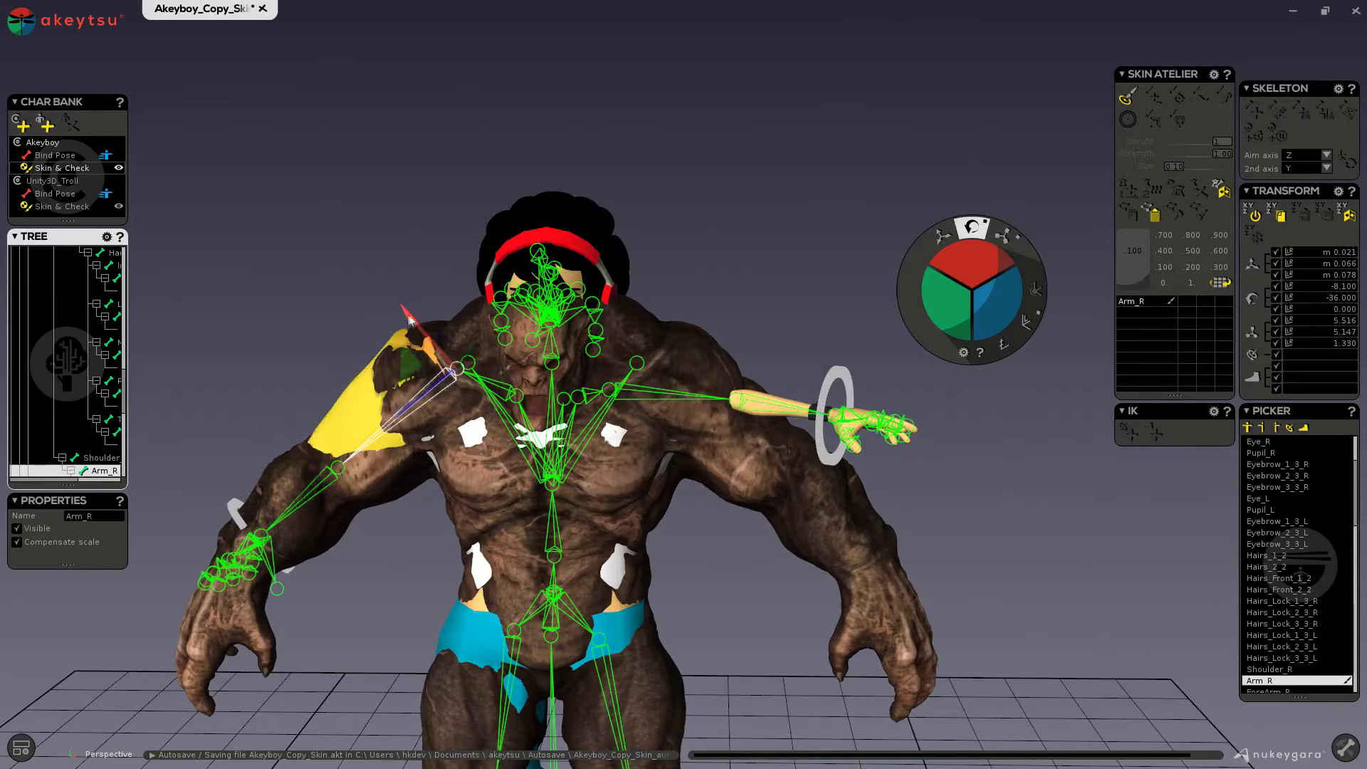
key("r")
left_click_drag(413, 316, 404, 309)
Scale Akeyboy's ForeArm_R joint uniformly to about 1.45 and rotate it to follow the troll's right forearm.
left_click_drag(303, 381, 456, 455, "alt")
left_click(386, 342)
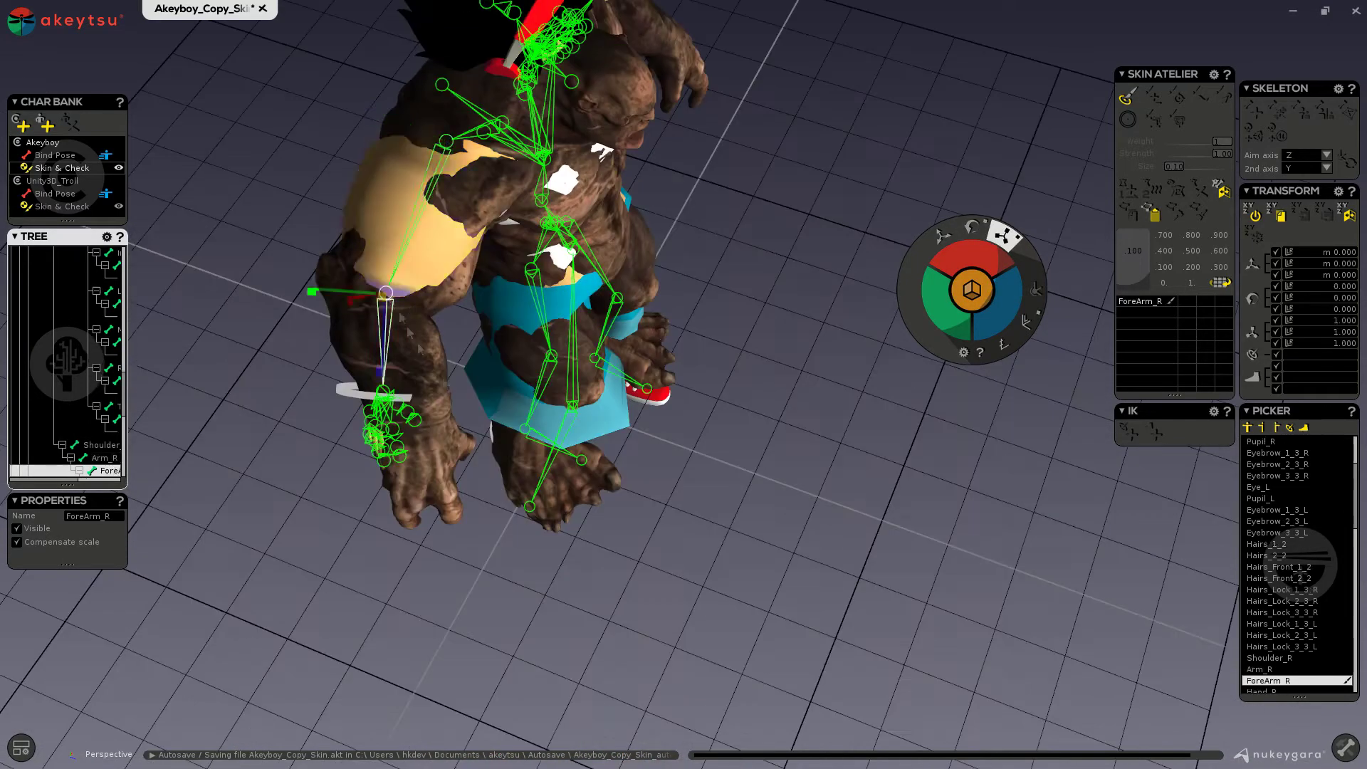
left_click_drag(385, 356, 332, 343, "alt")
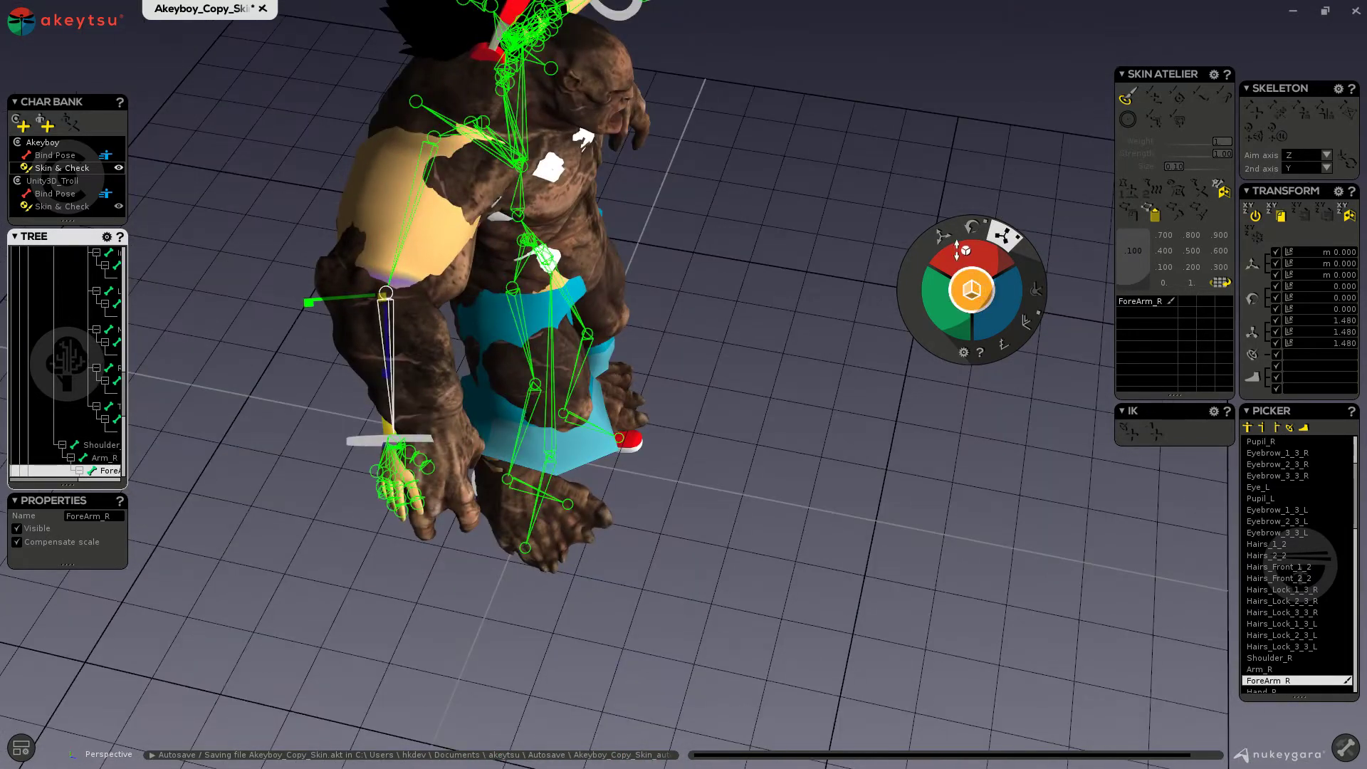
left_click(972, 226)
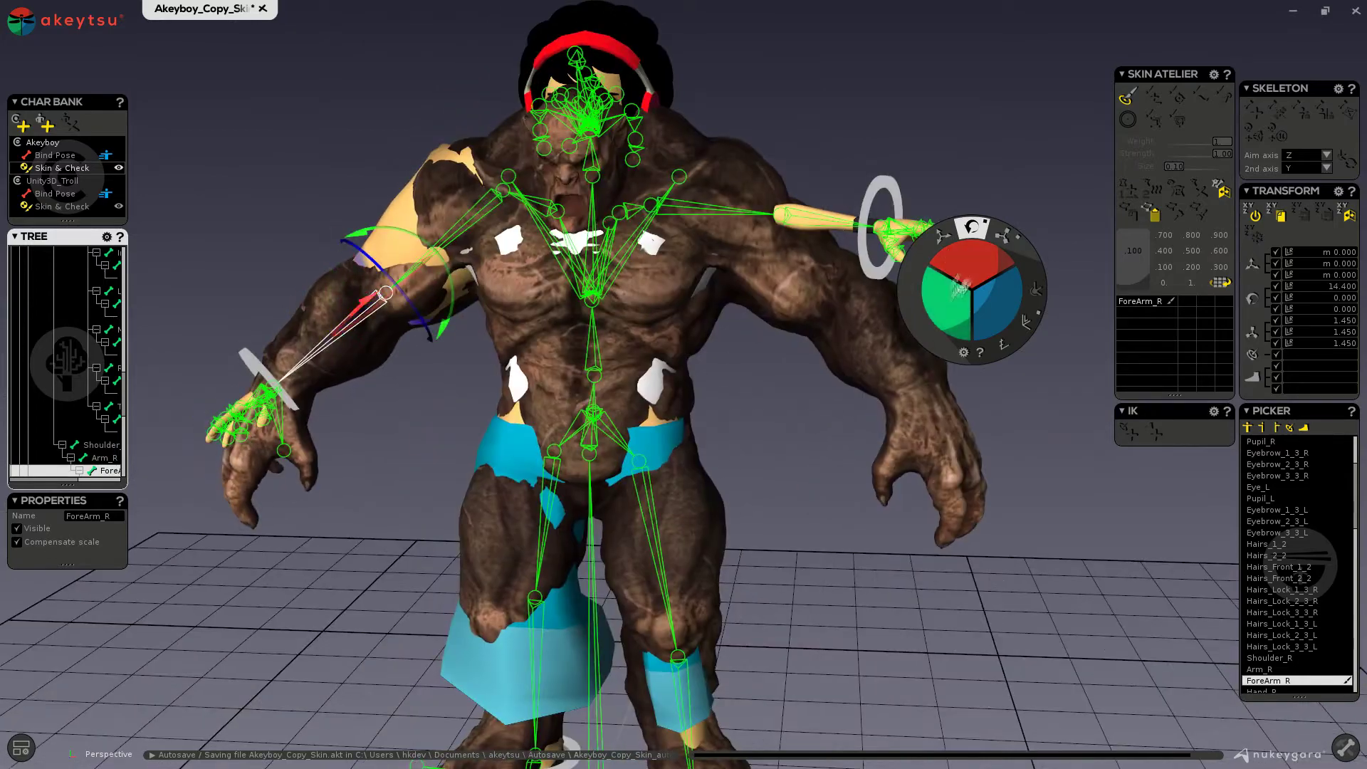
left_click_drag(359, 233, 332, 244)
left_click_drag(332, 244, 324, 251)
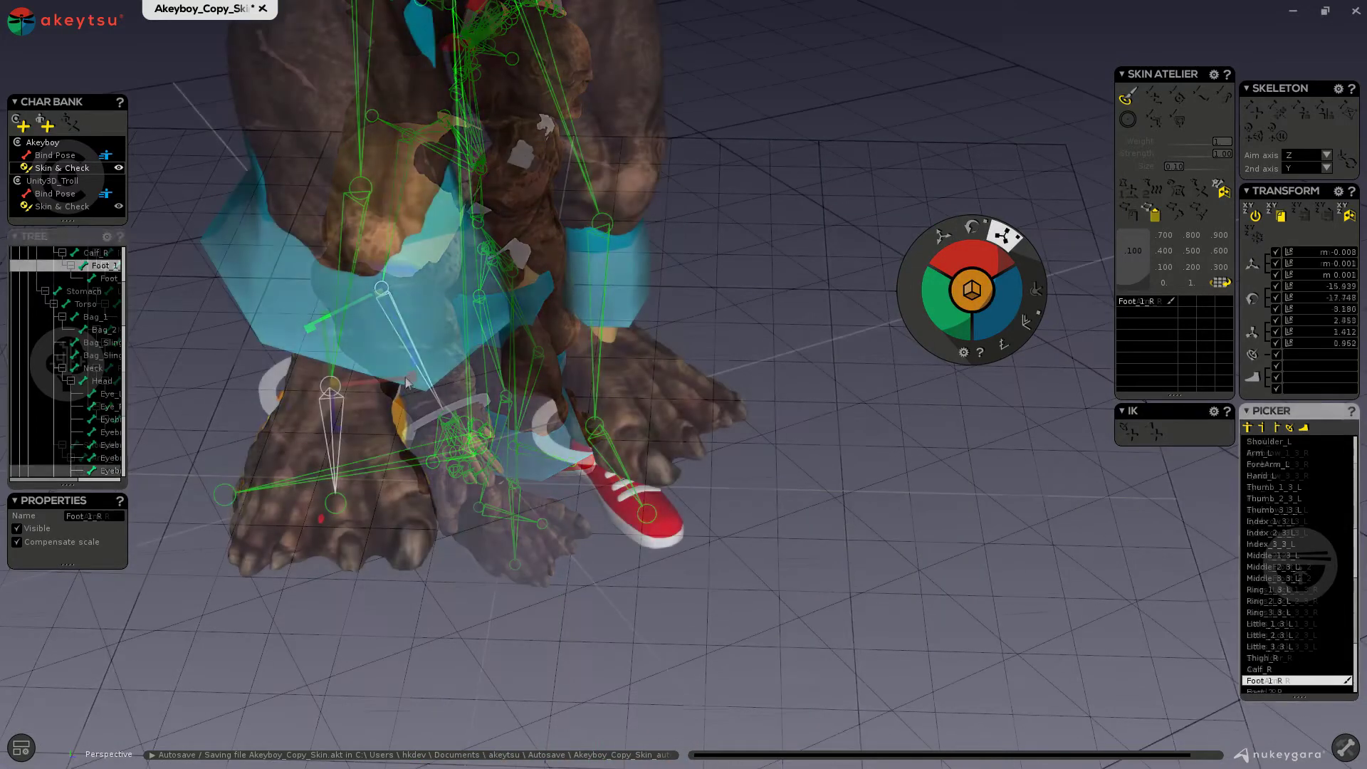
Enlarge Akeyboy's Foot_2_R joint uniformly and refine the Foot_1_R joint to fit the troll's right foot.
mouse_move(366, 441)
left_mouse_down("alt")
mouse_move(416, 377)
mouse_move(366, 440)
left_mouse_up("alt")
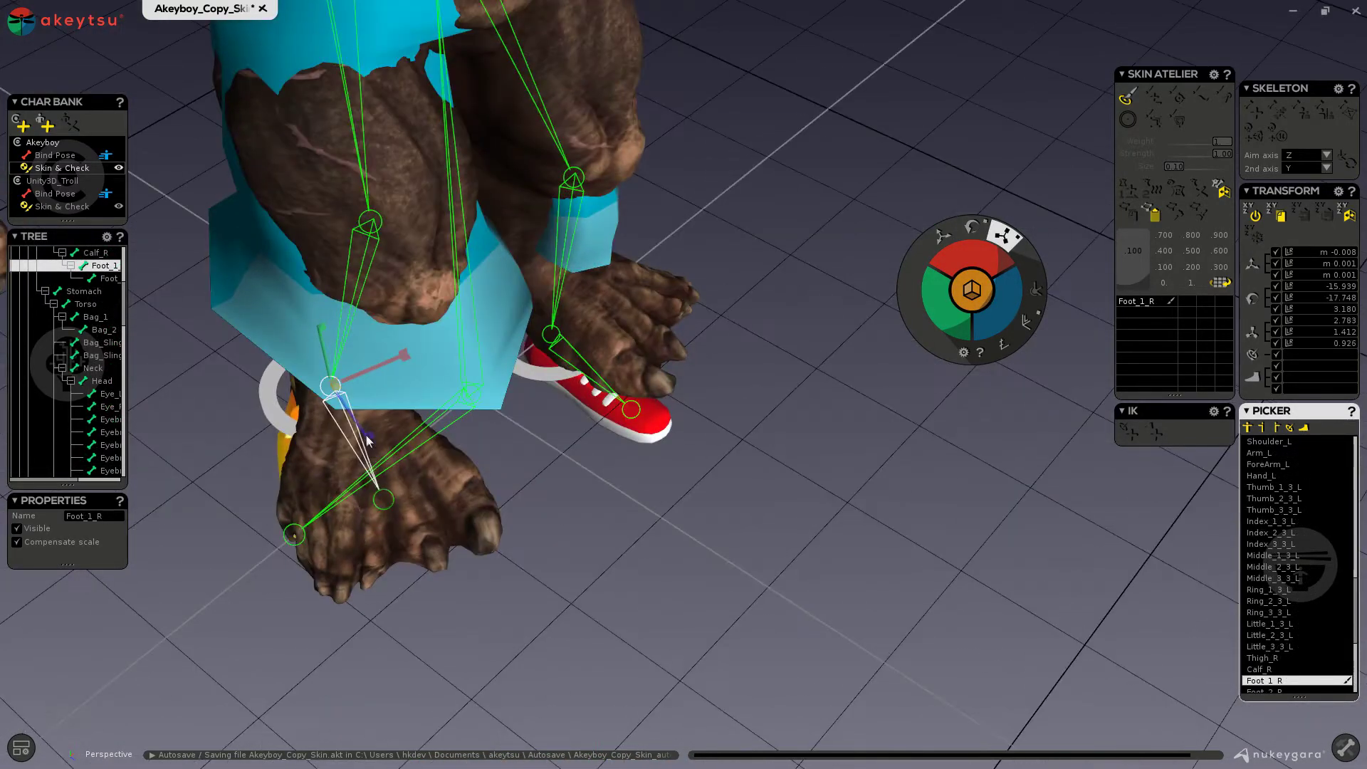
left_click(383, 499)
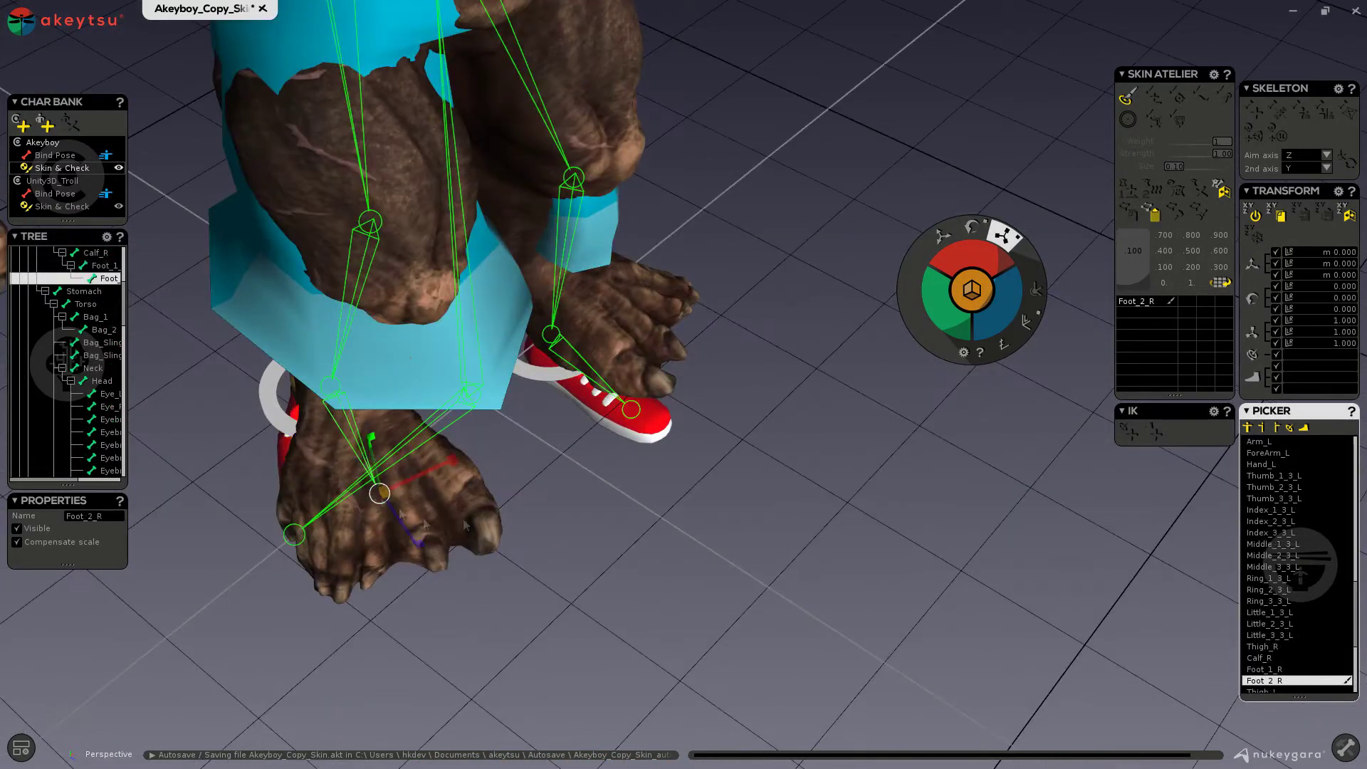
left_click_drag(972, 290, 947, 235)
left_click_drag(453, 459, 480, 535)
left_click(274, 435)
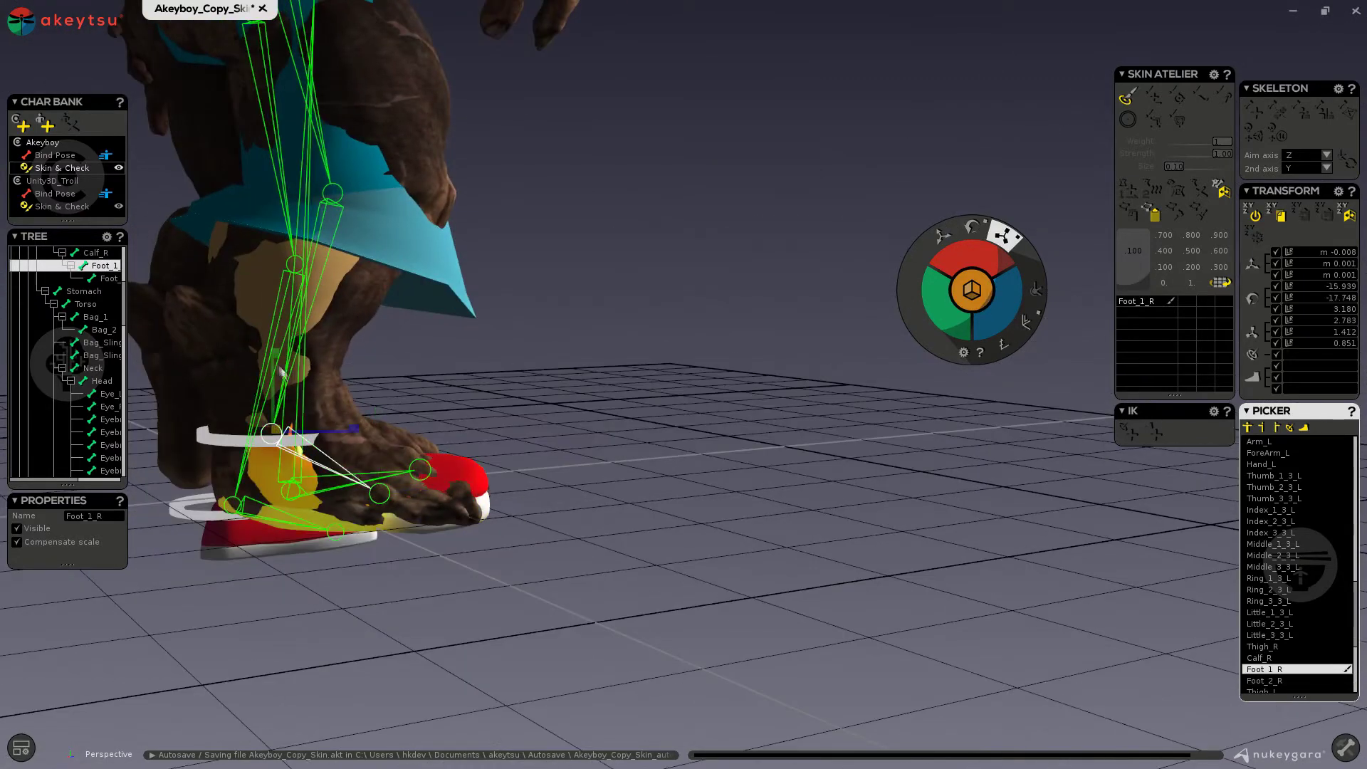
left_click_drag(281, 364, 274, 344)
left_click(330, 195)
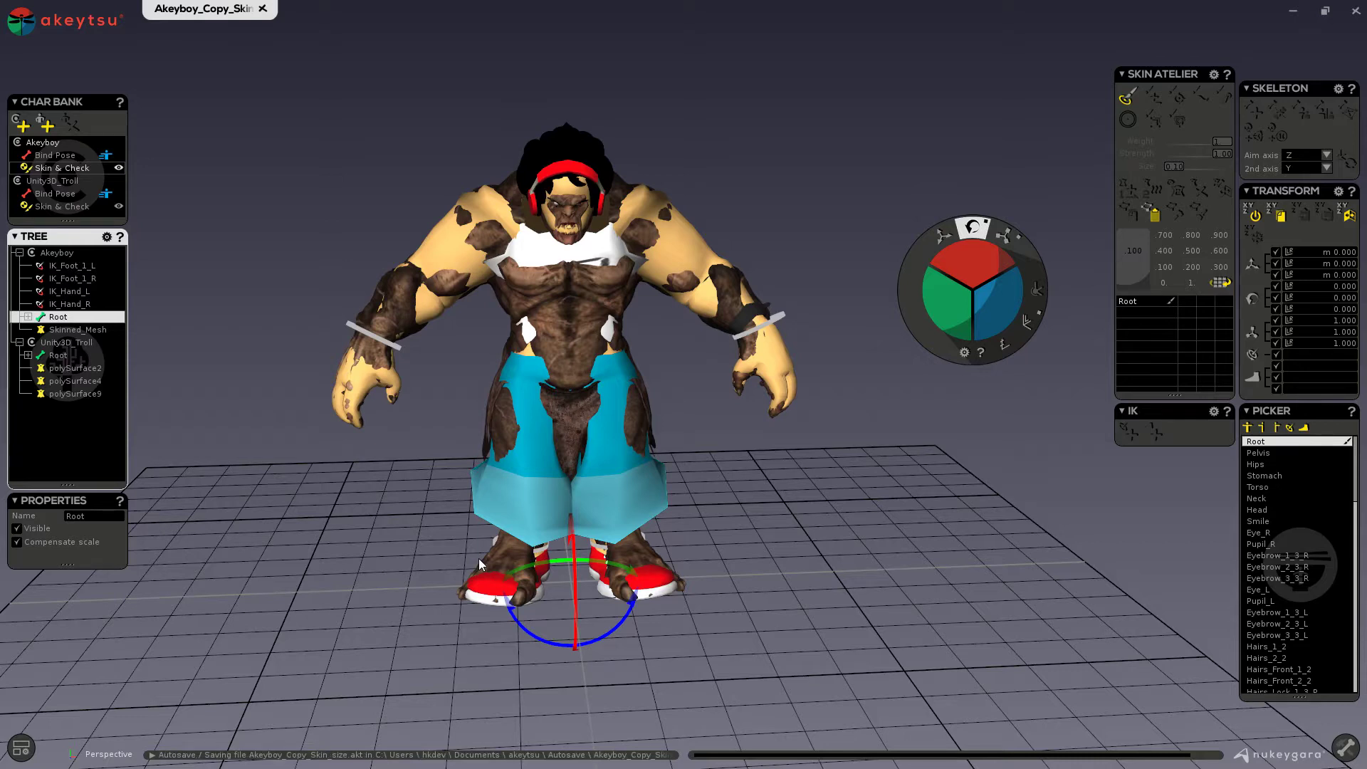
Select the Akeyboy character and all the vertices of its mesh.
left_click(553, 294)
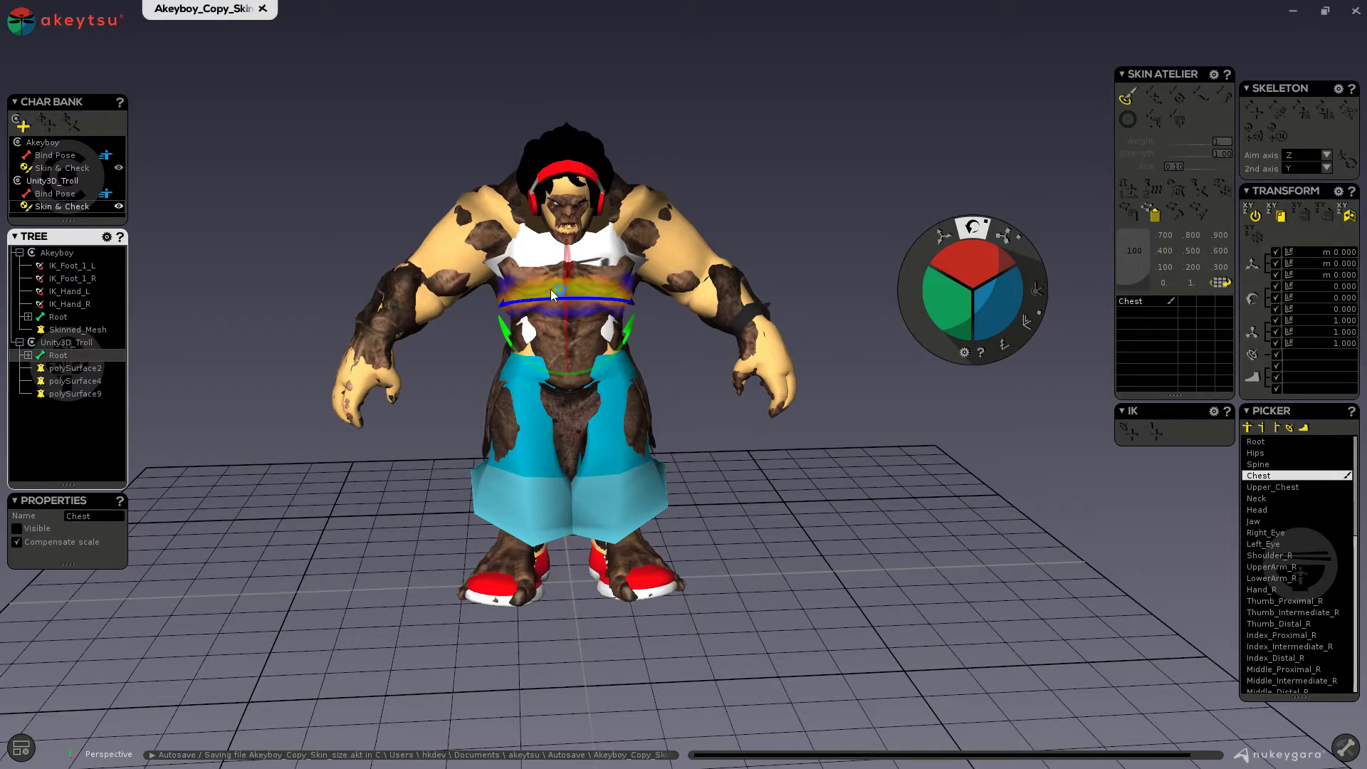
left_click(542, 274)
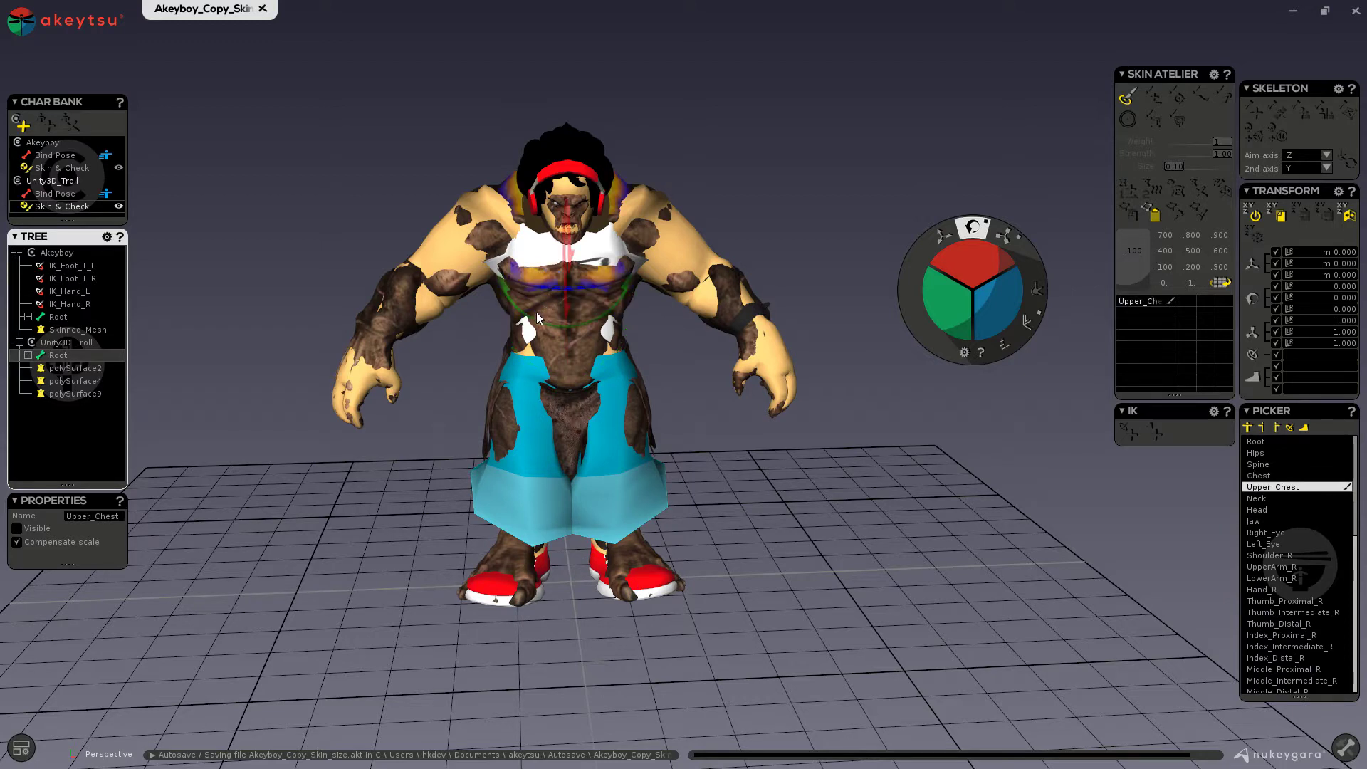
mouse_move(49, 295)
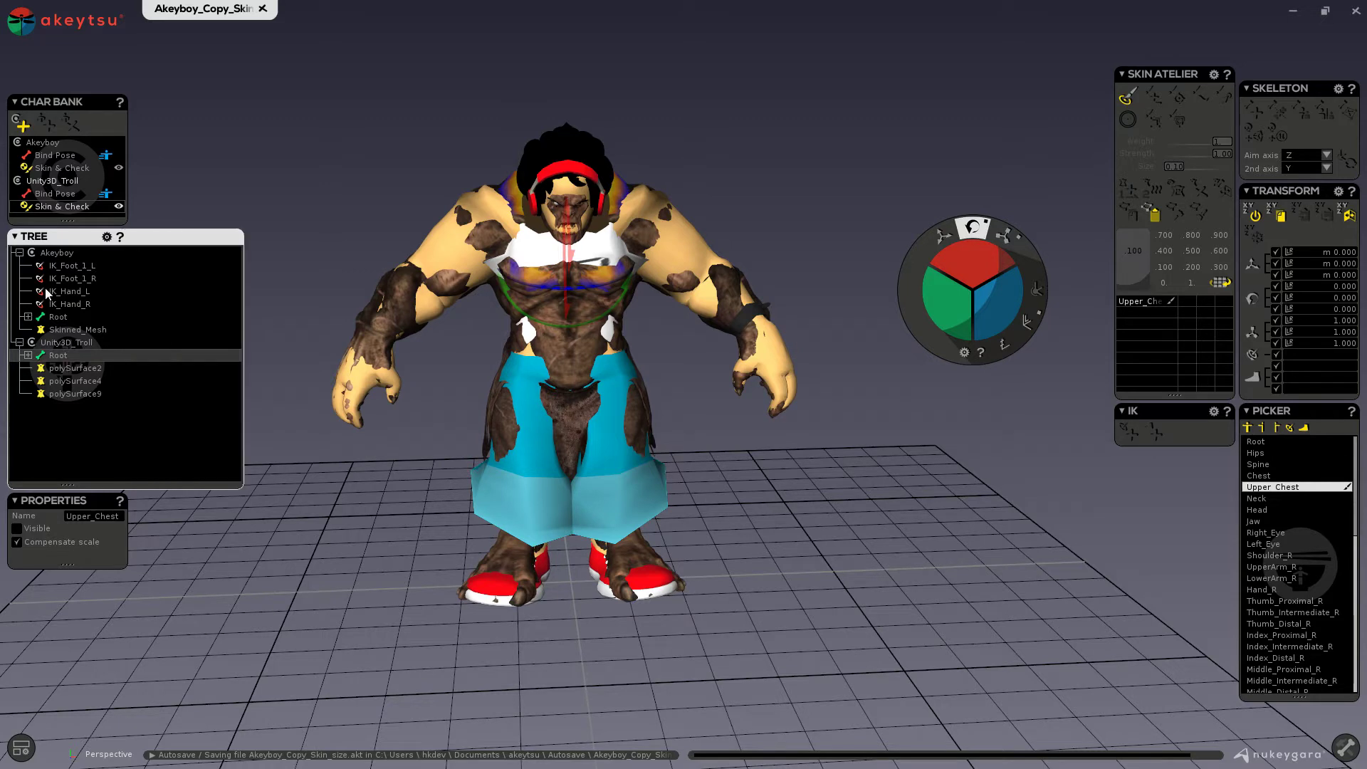
left_click(51, 255)
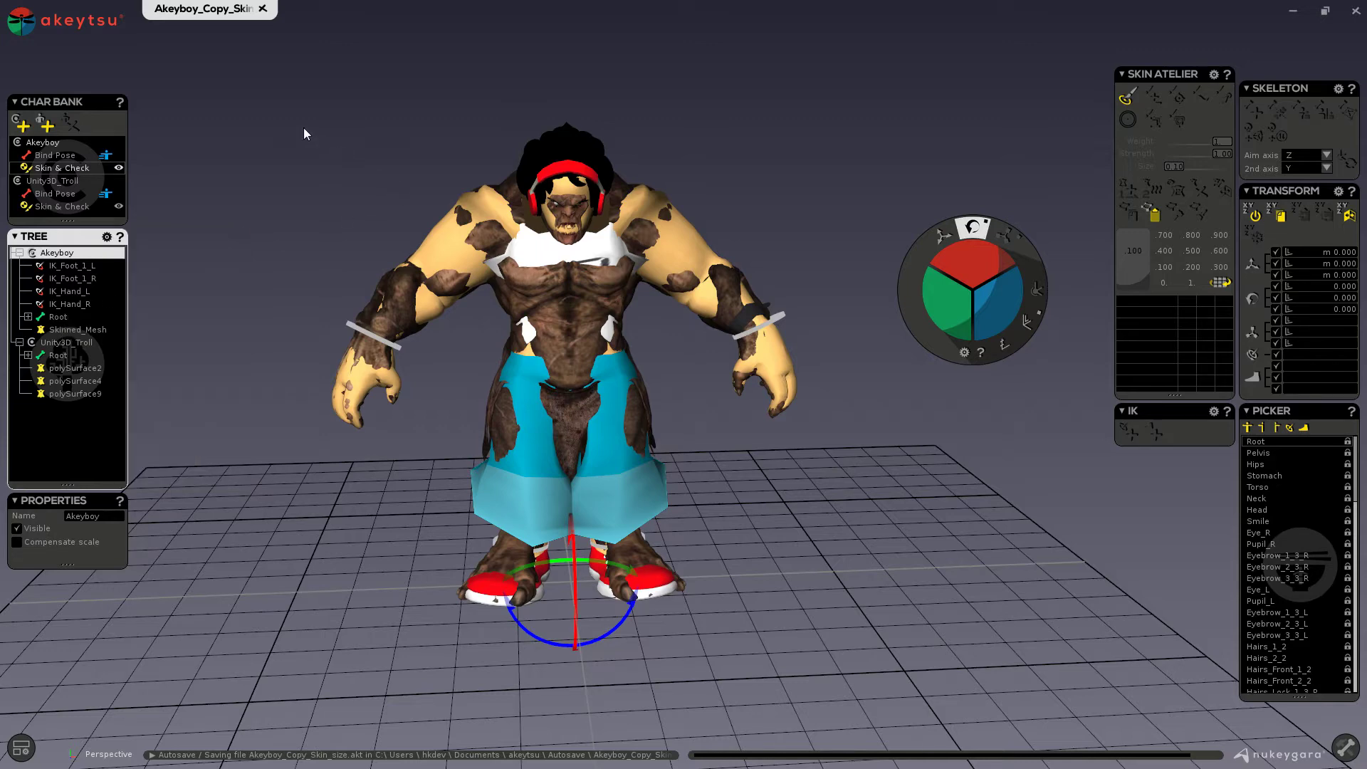
left_click_drag(214, 59, 858, 647)
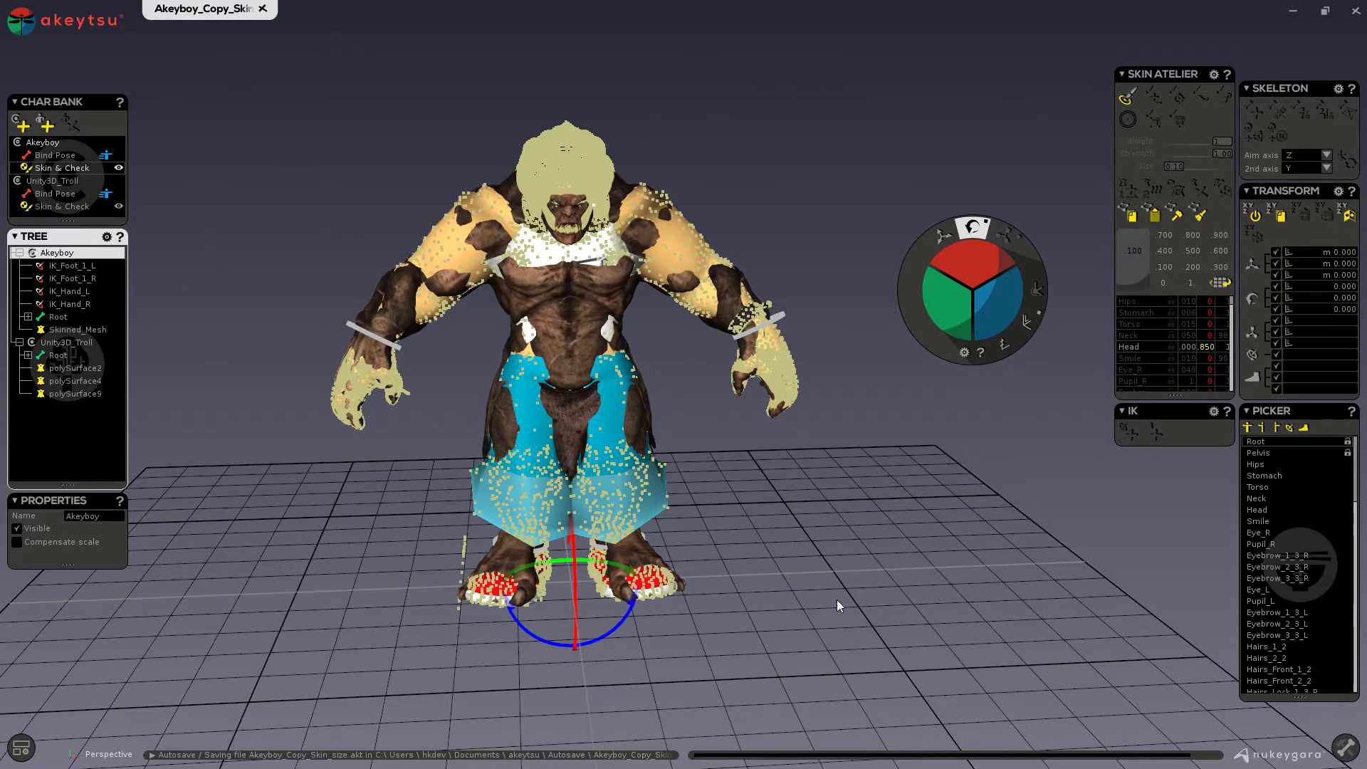
Deselect the vertices of Akeyboy's shorts that stick out beyond the troll's legs on the character's left side.
left_click_drag(834, 651, 543, 445, "alt")
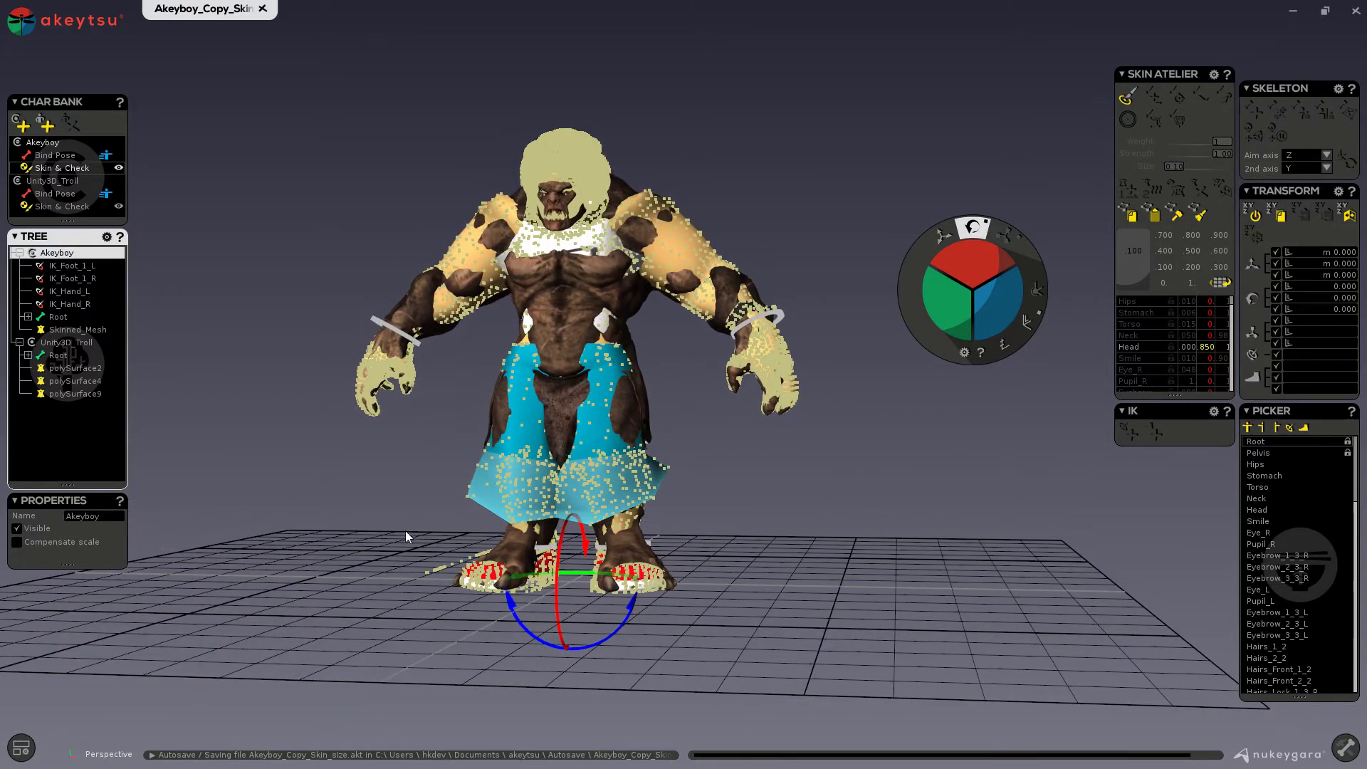
left_click_drag(411, 535, 470, 569, "alt")
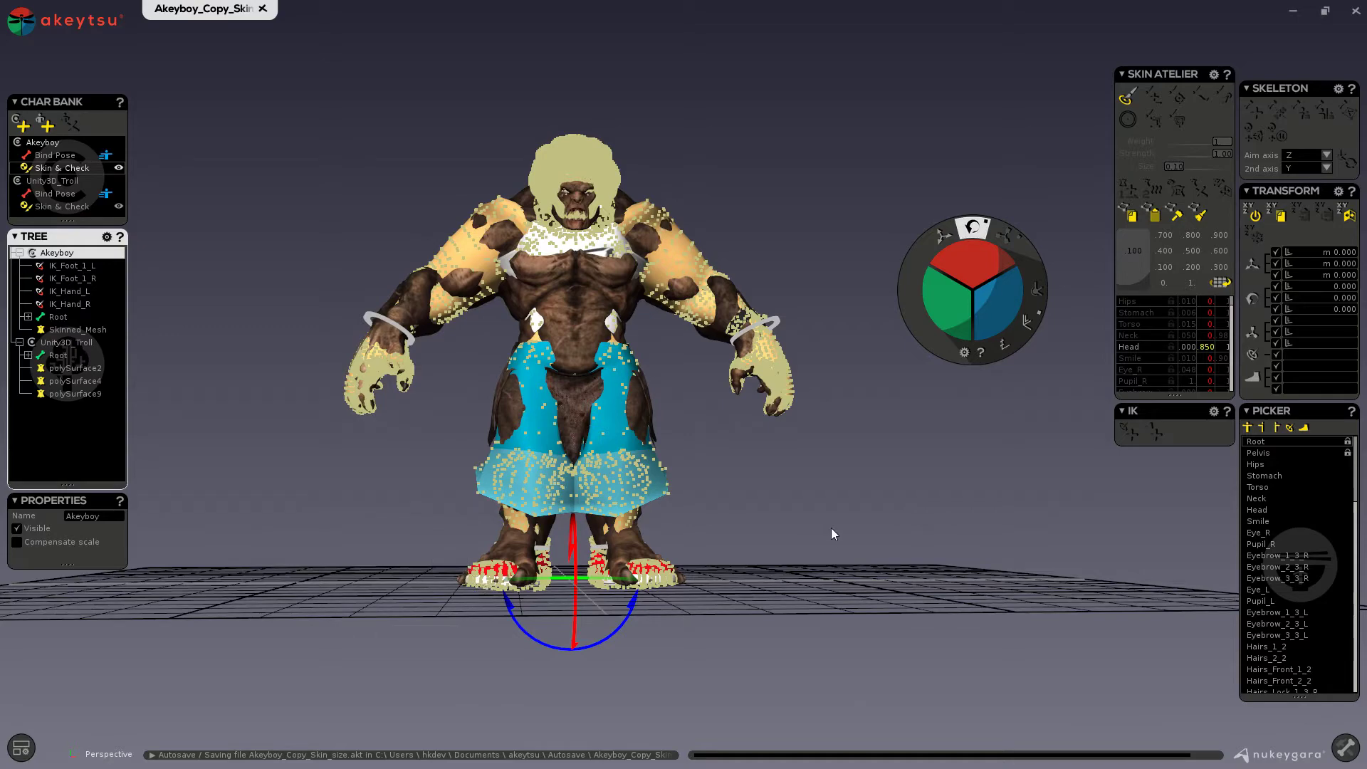
left_click_drag(831, 528, 695, 463, "alt")
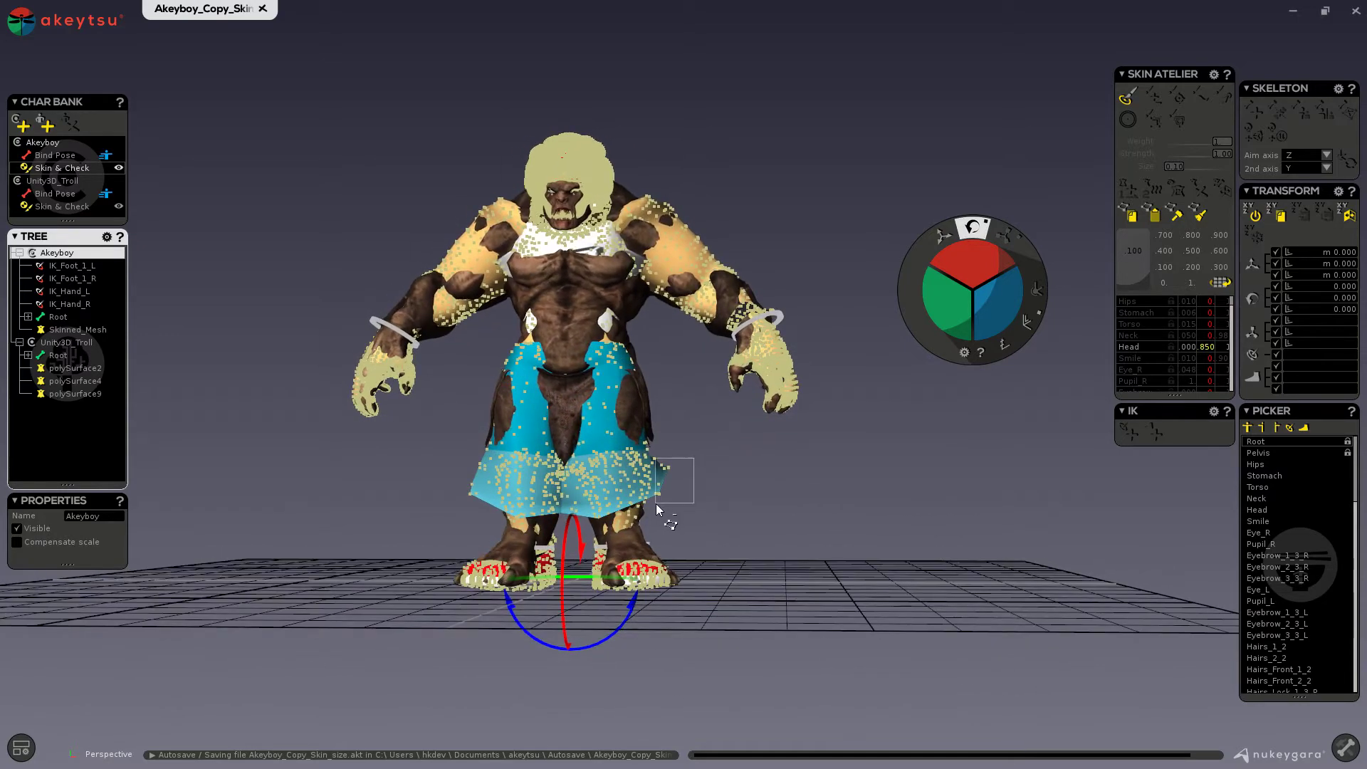
left_click_drag(733, 517, 598, 525, "alt")
right_click_drag(598, 524, 775, 459, "alt")
left_click_drag(776, 465, 767, 460, "alt")
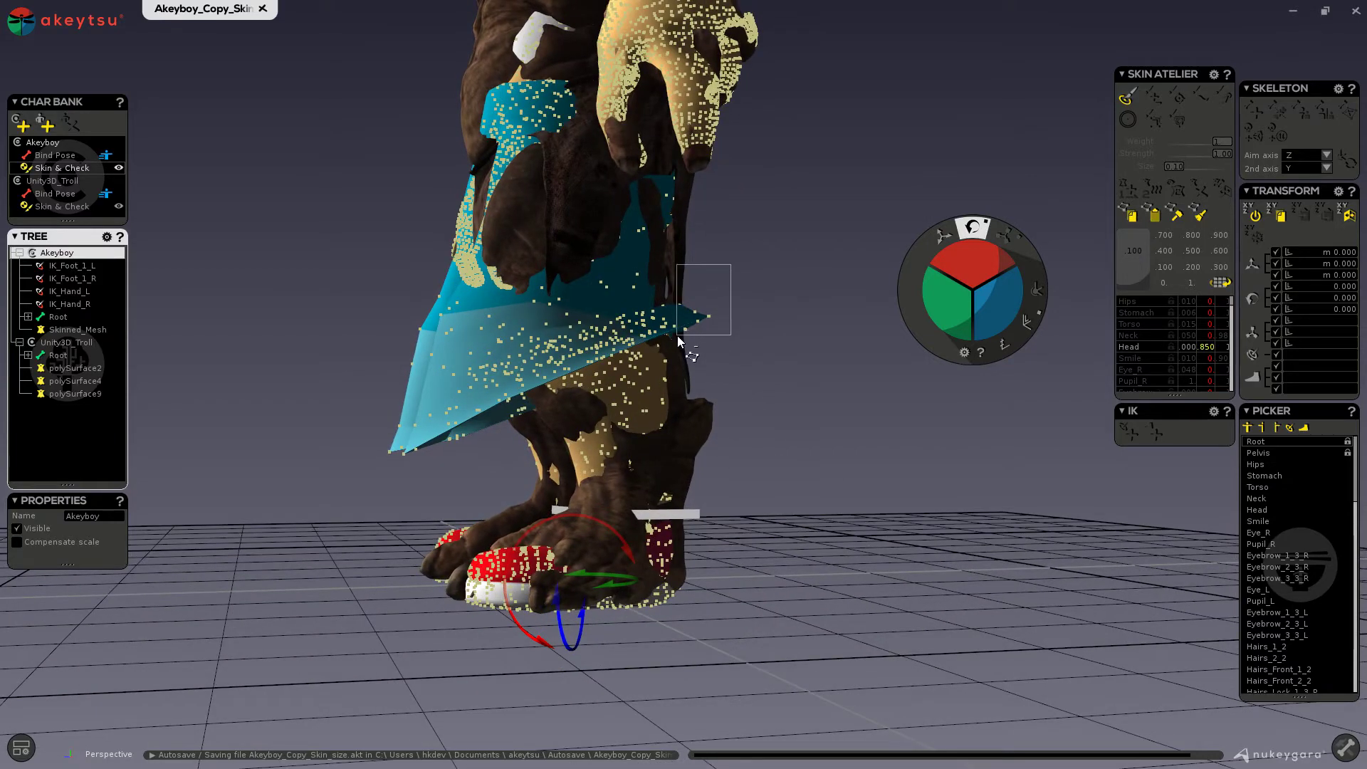
left_click_drag(816, 340, 787, 370, "alt")
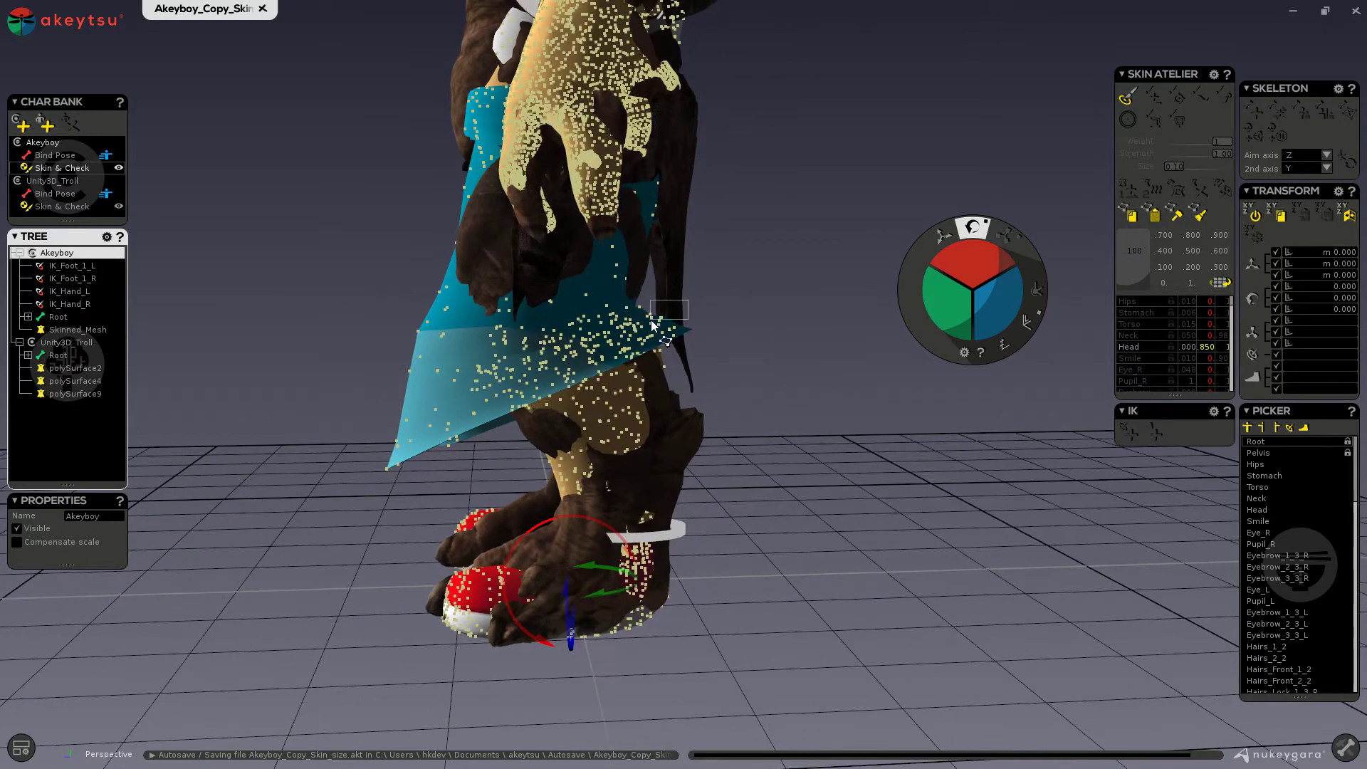
Deselect the protruding vertices of Akeyboy's shorts on the character's right side and around the front hem.
left_click_drag(651, 327, 367, 349, "alt")
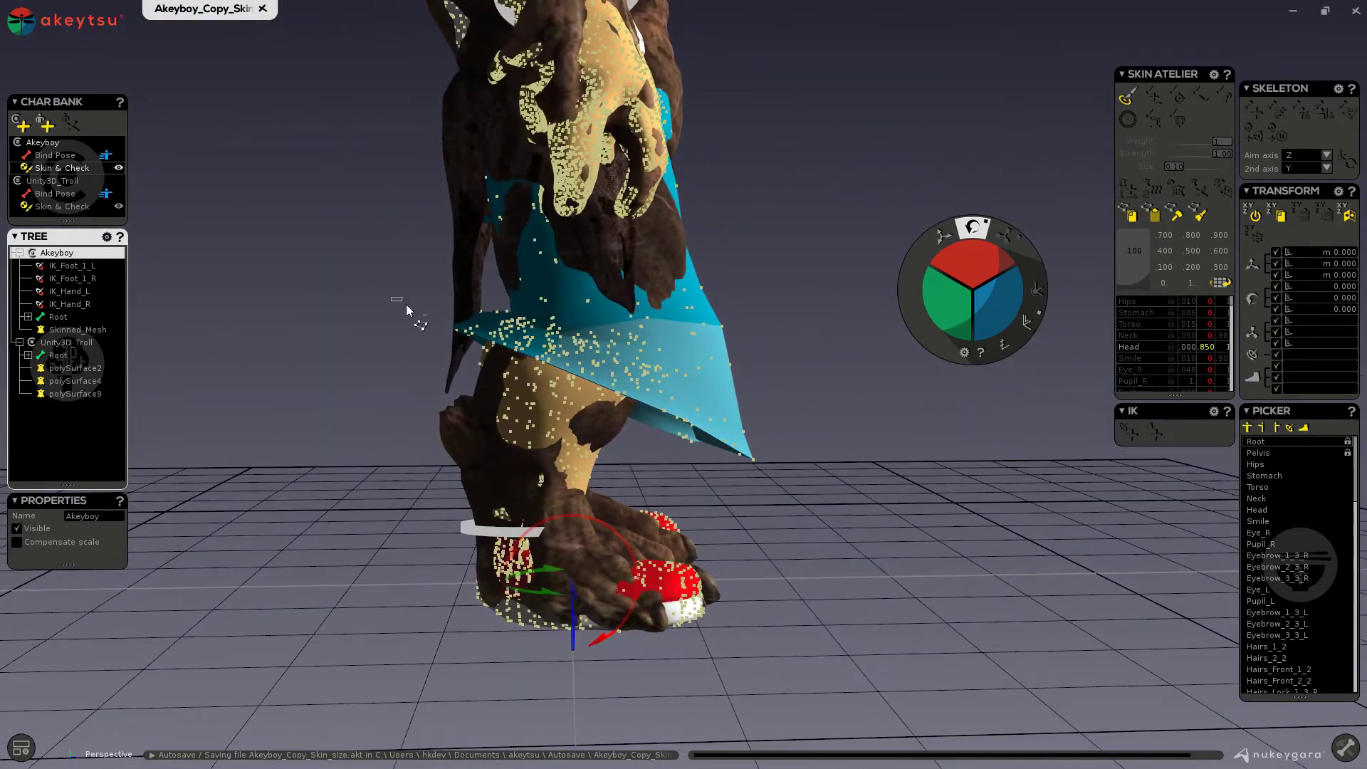
left_click_drag(406, 305, 489, 346, "ctrl")
left_click_drag(475, 297, 510, 326, "ctrl")
left_click_drag(725, 473, 668, 476, "ctrl")
left_click_drag(865, 509, 830, 502, "alt")
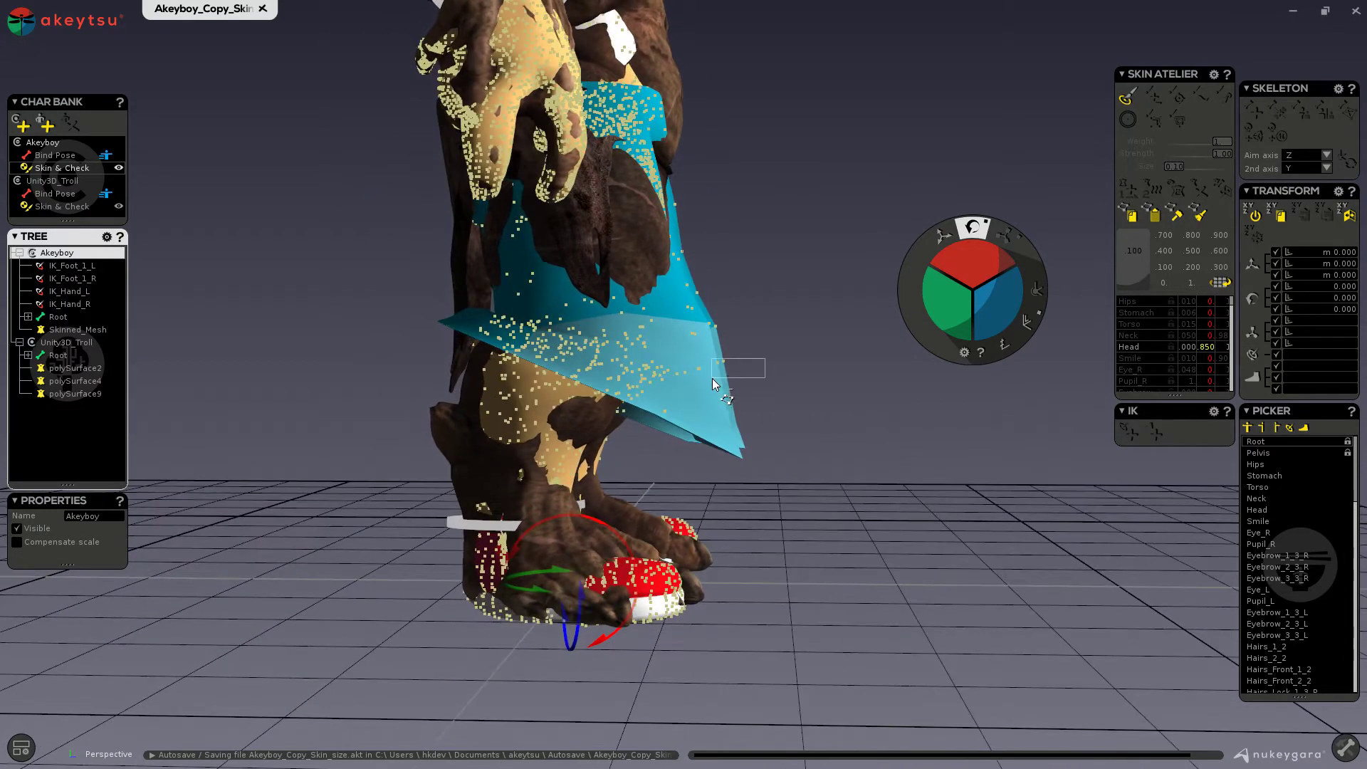
left_click_drag(714, 384, 645, 455, "alt")
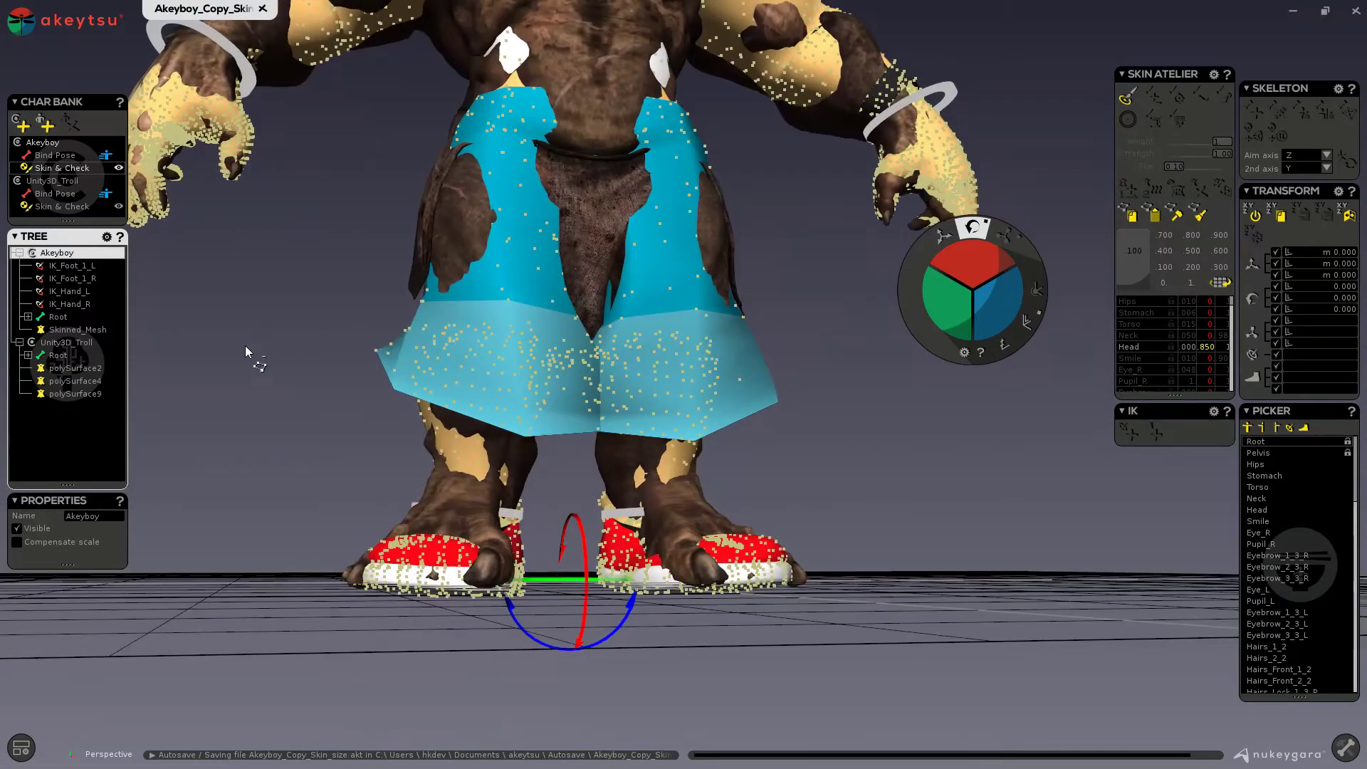
left_click_drag(296, 300, 400, 410)
Deselect the Akeyboy hair vertices that spike out behind the troll's head.
left_click_drag(863, 451, 810, 618, "alt")
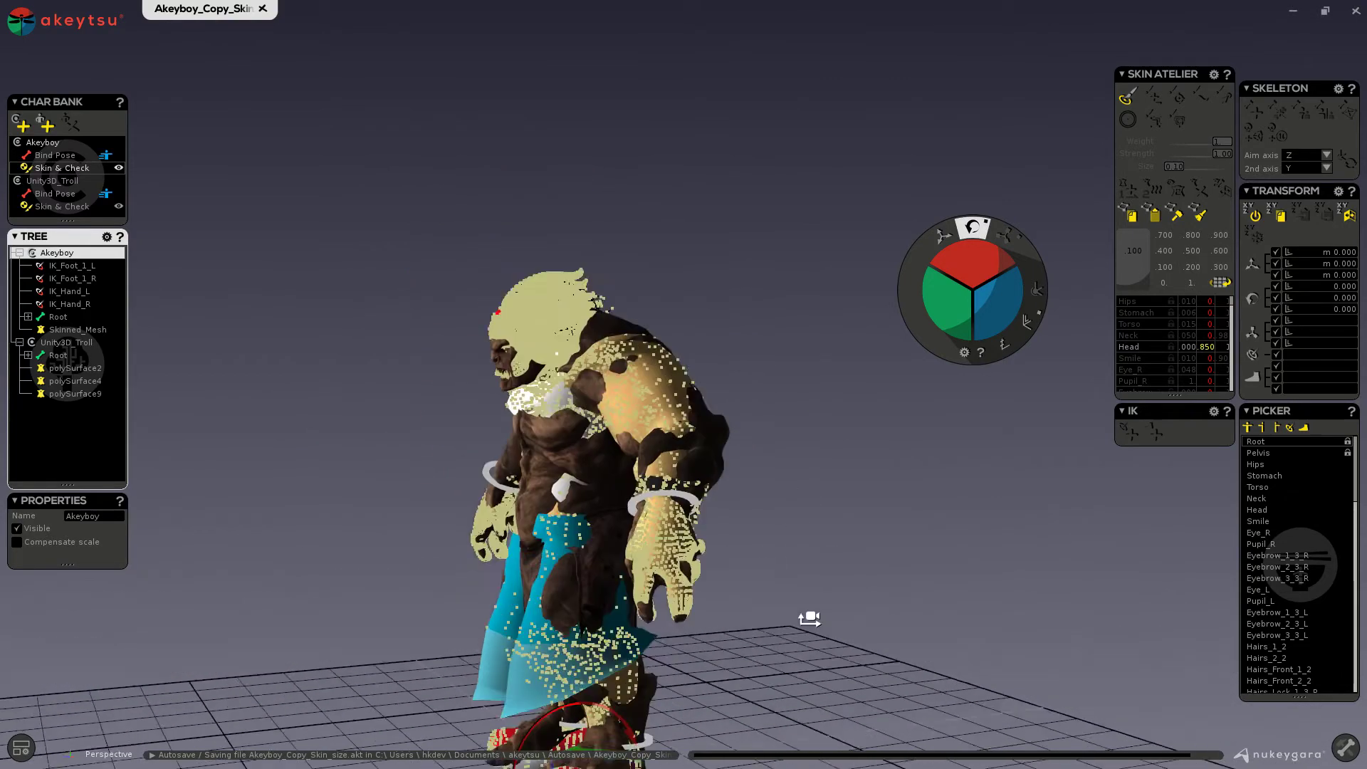
middle_click_drag(810, 618, 827, 700, "alt")
scroll(836, 557, "up", 3)
left_click_drag(836, 557, 826, 522, "alt")
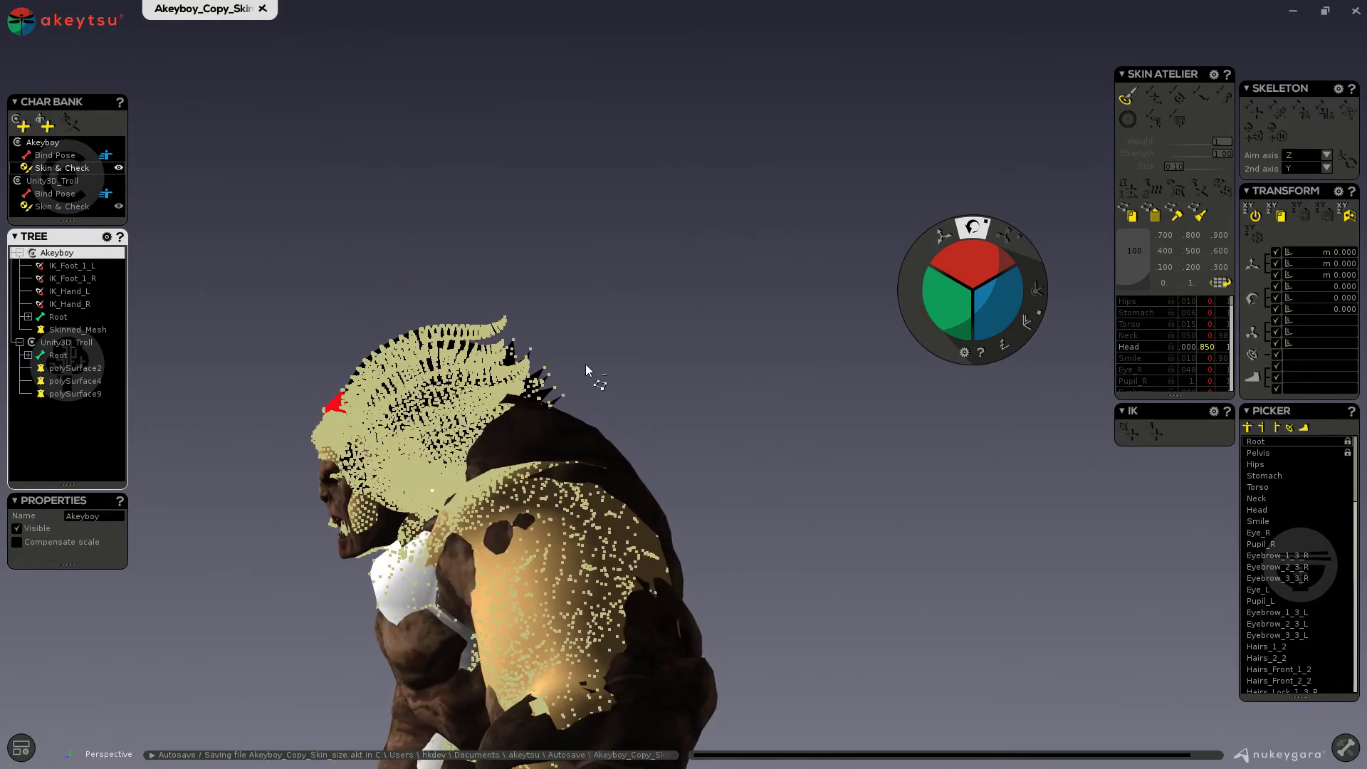
left_click_drag(641, 242, 462, 351)
left_click_drag(606, 271, 485, 374)
left_click_drag(637, 325, 534, 396, "ctrl")
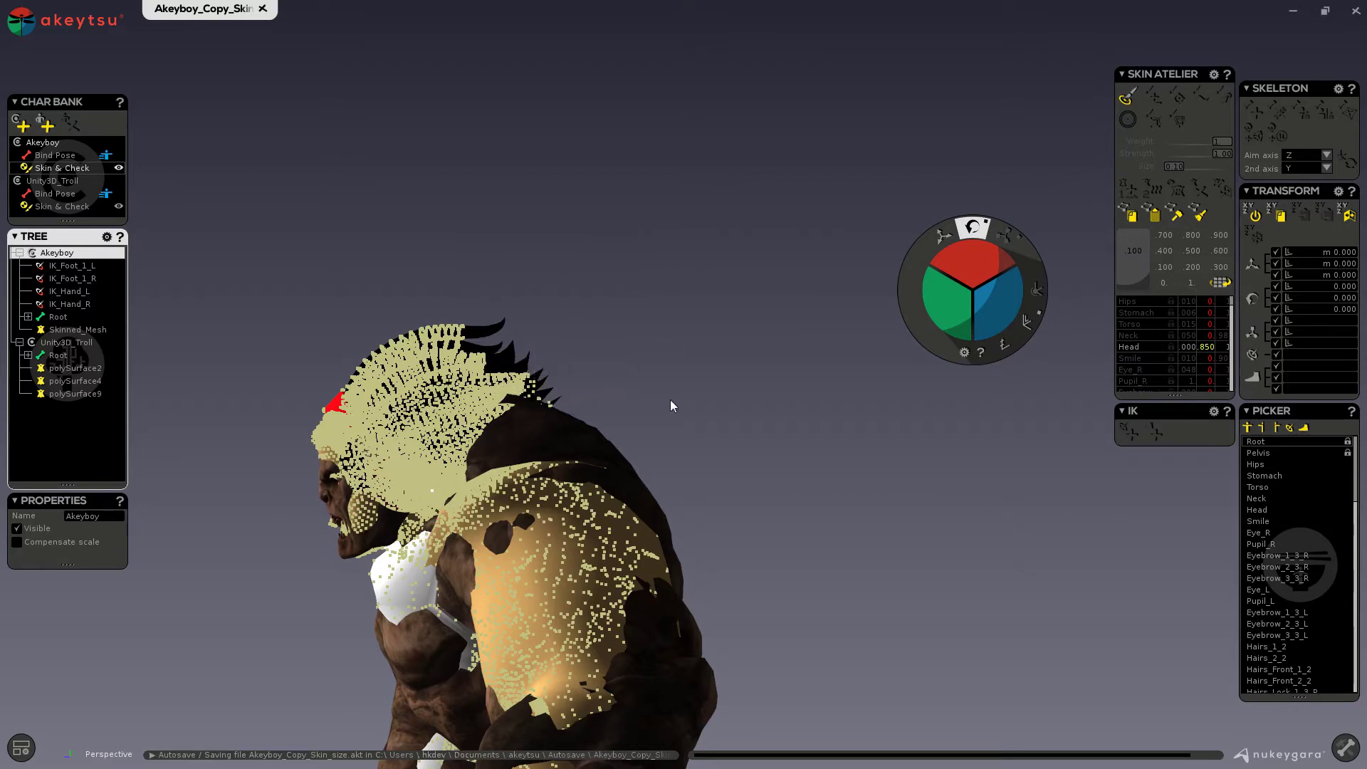
Copy the skin weights of the remaining selected Akeyboy vertices with Copy Weights.
scroll(702, 399, "down", 4)
left_click_drag(735, 455, 932, 509, "alt")
middle_click_drag(933, 510, 813, 275, "alt")
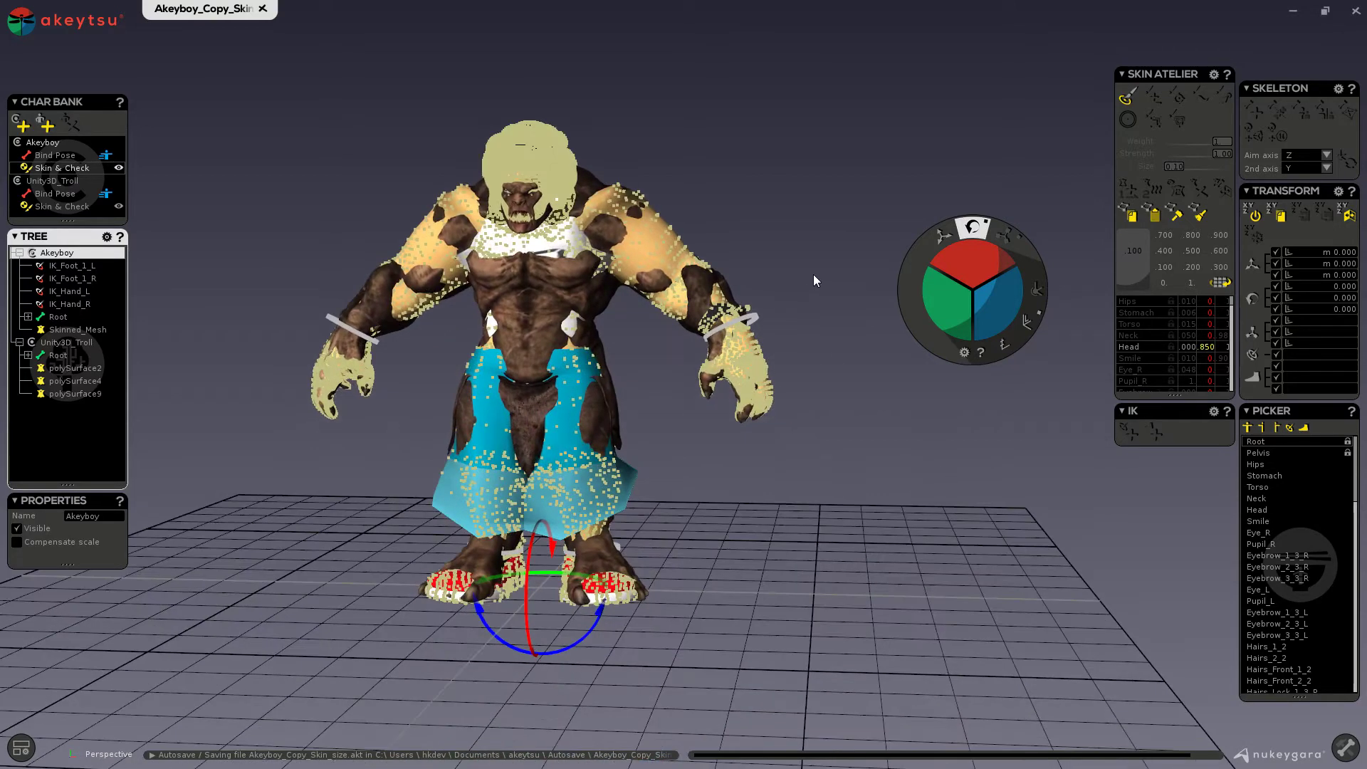
scroll(789, 342, "down", 2)
left_click_drag(702, 497, 739, 494, "alt")
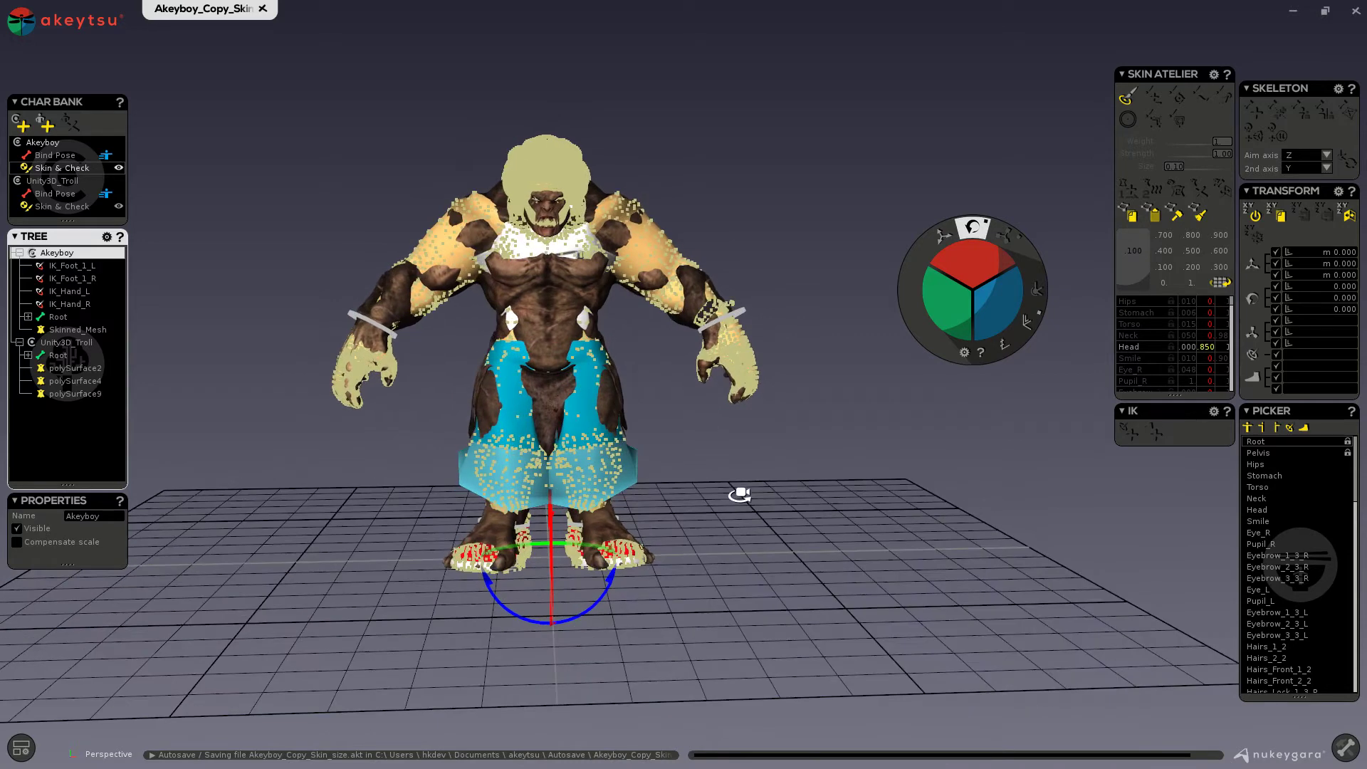
left_click(1126, 212)
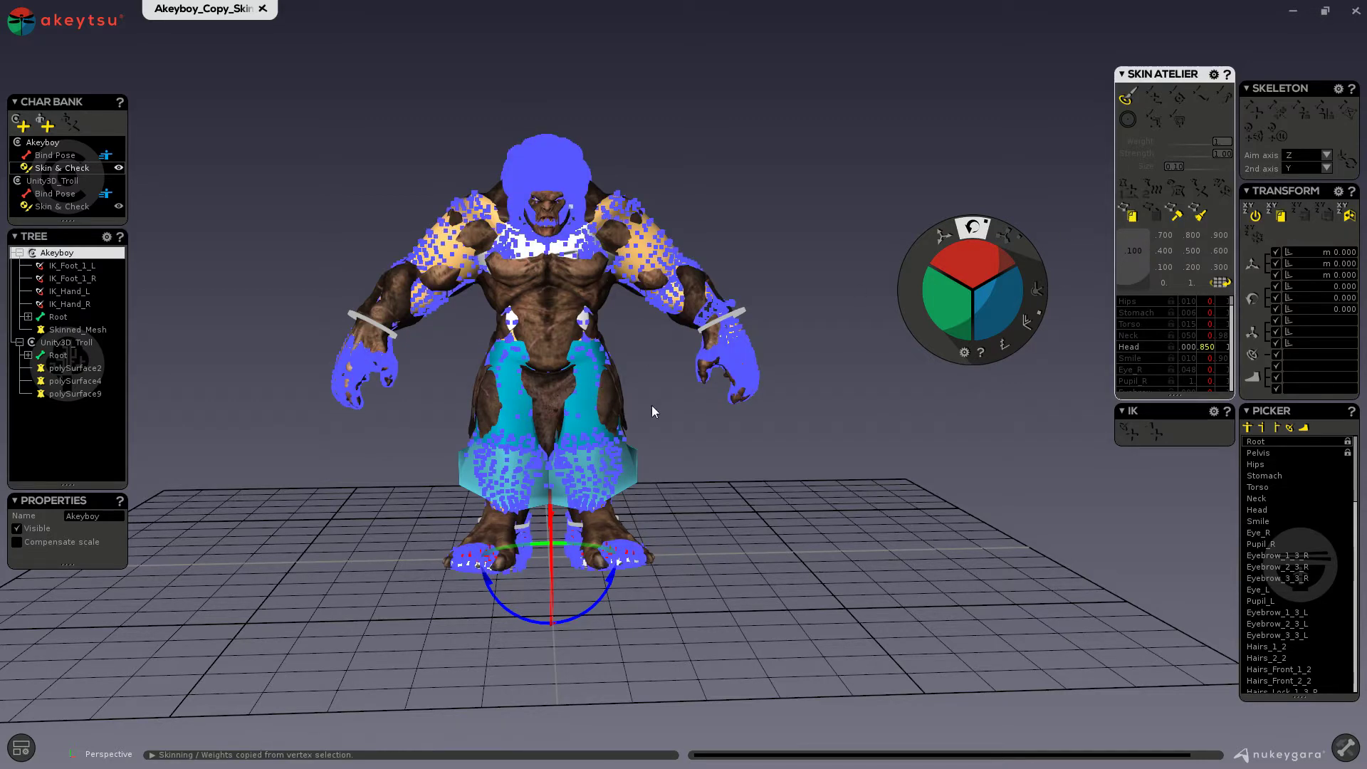
Select the Unity3D_Troll character's Upper_Chest joint and all the vertices of the troll's mesh.
scroll(652, 406, "down", 2)
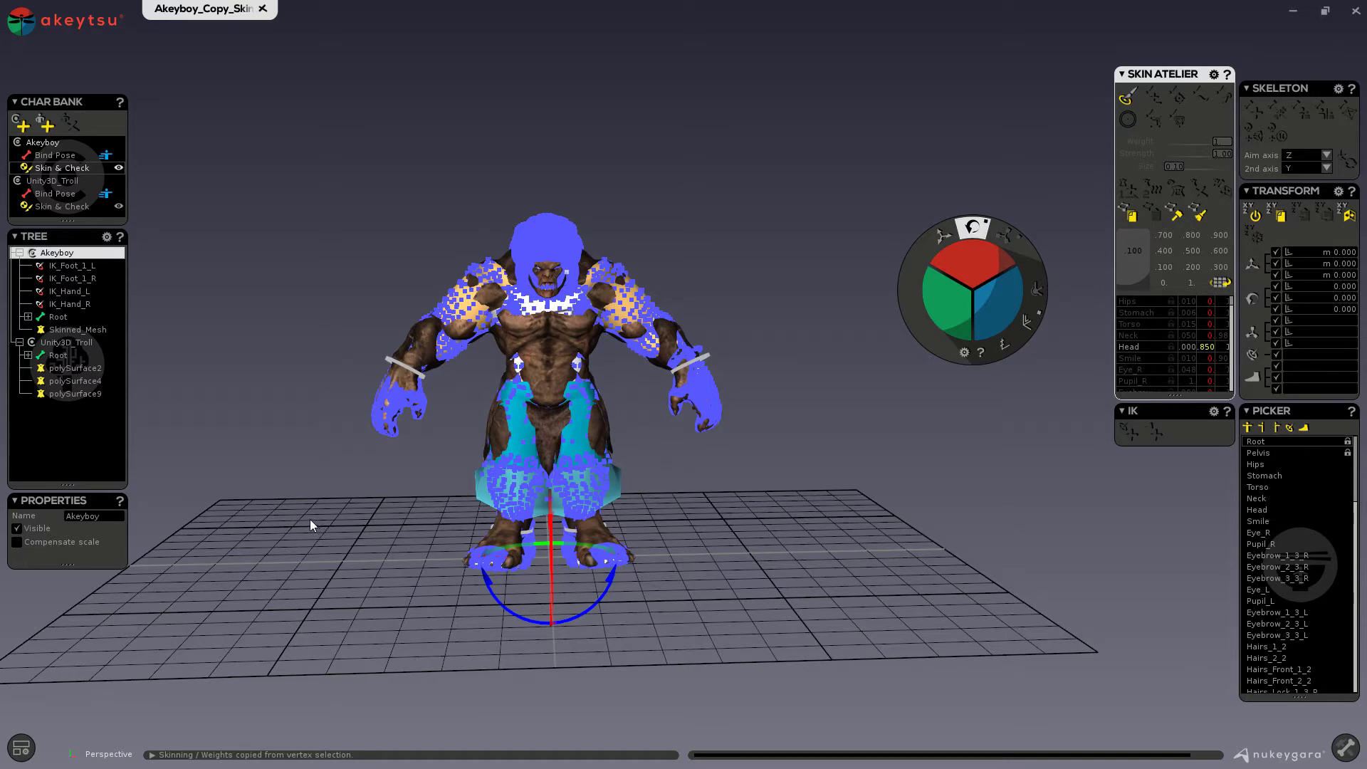
mouse_move(61, 361)
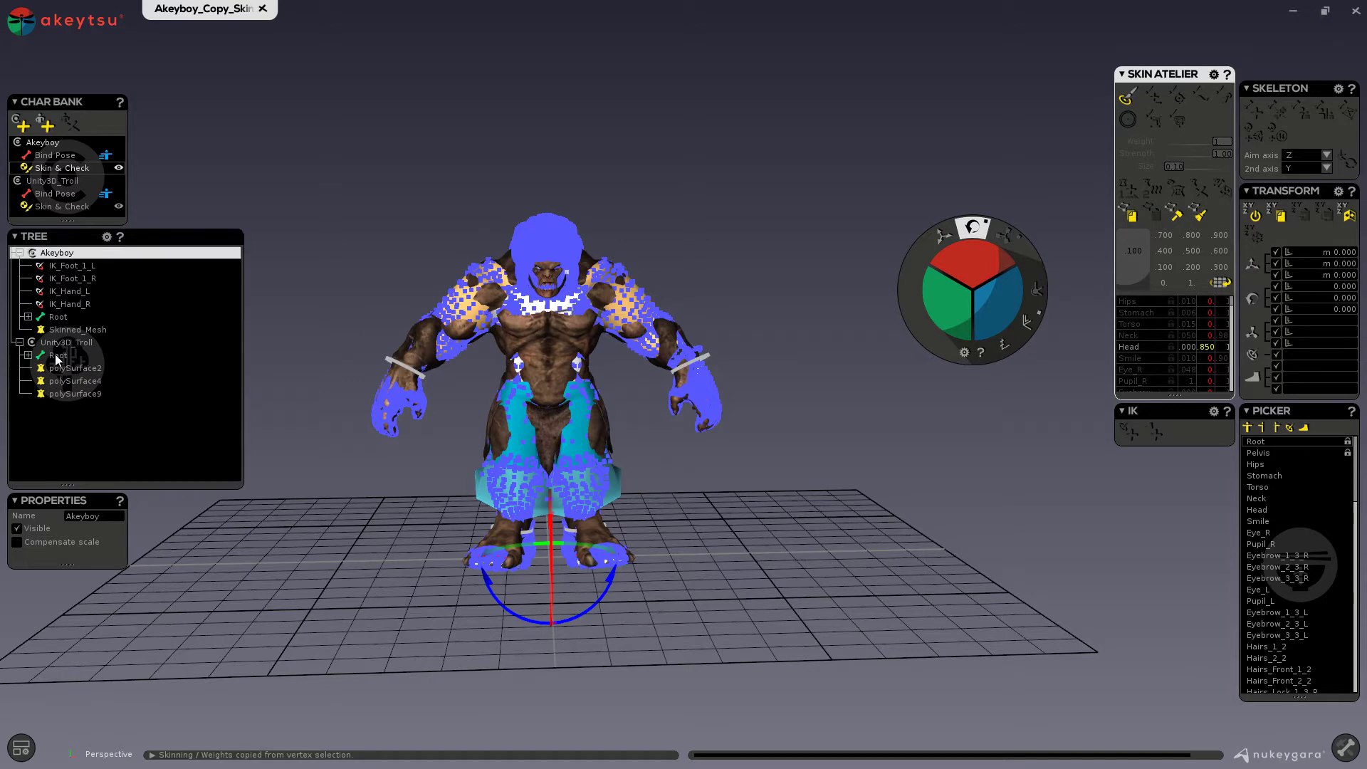
left_click(57, 344)
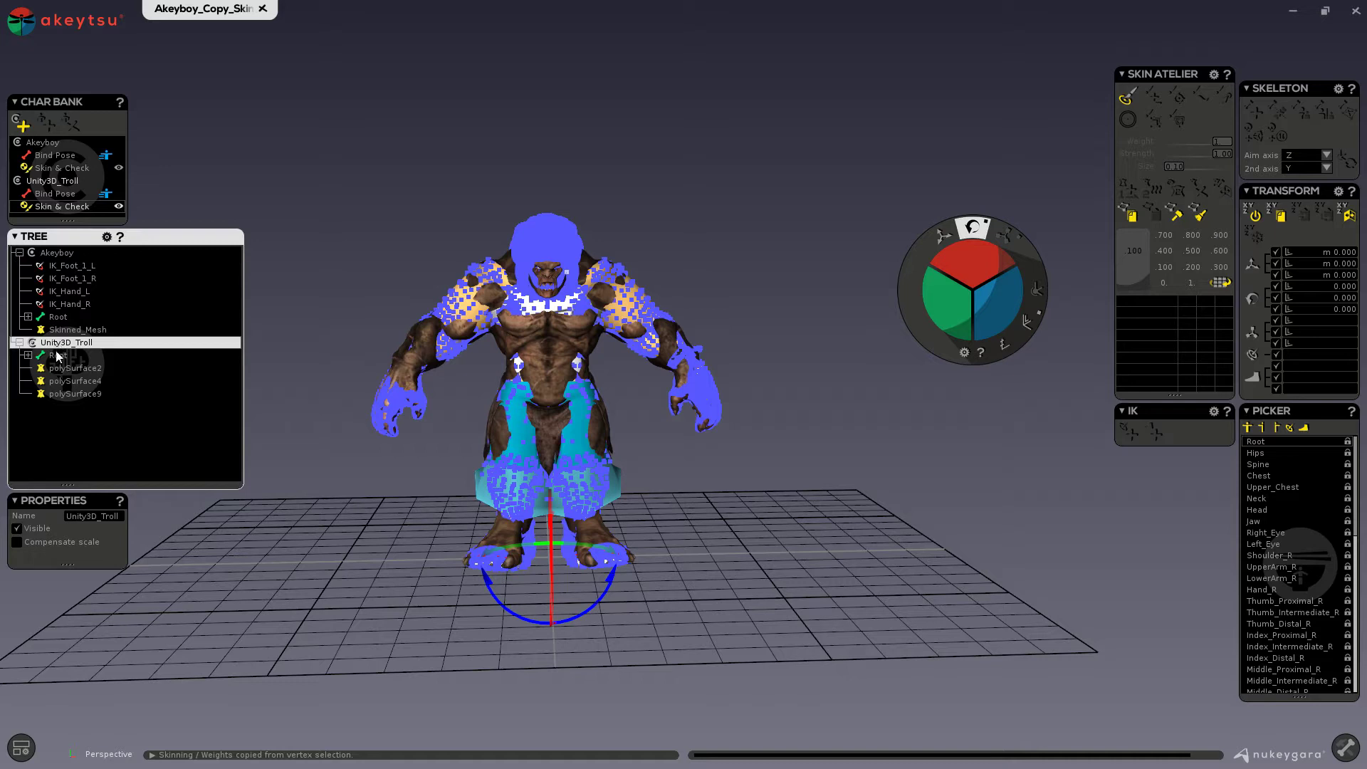
left_click(28, 355)
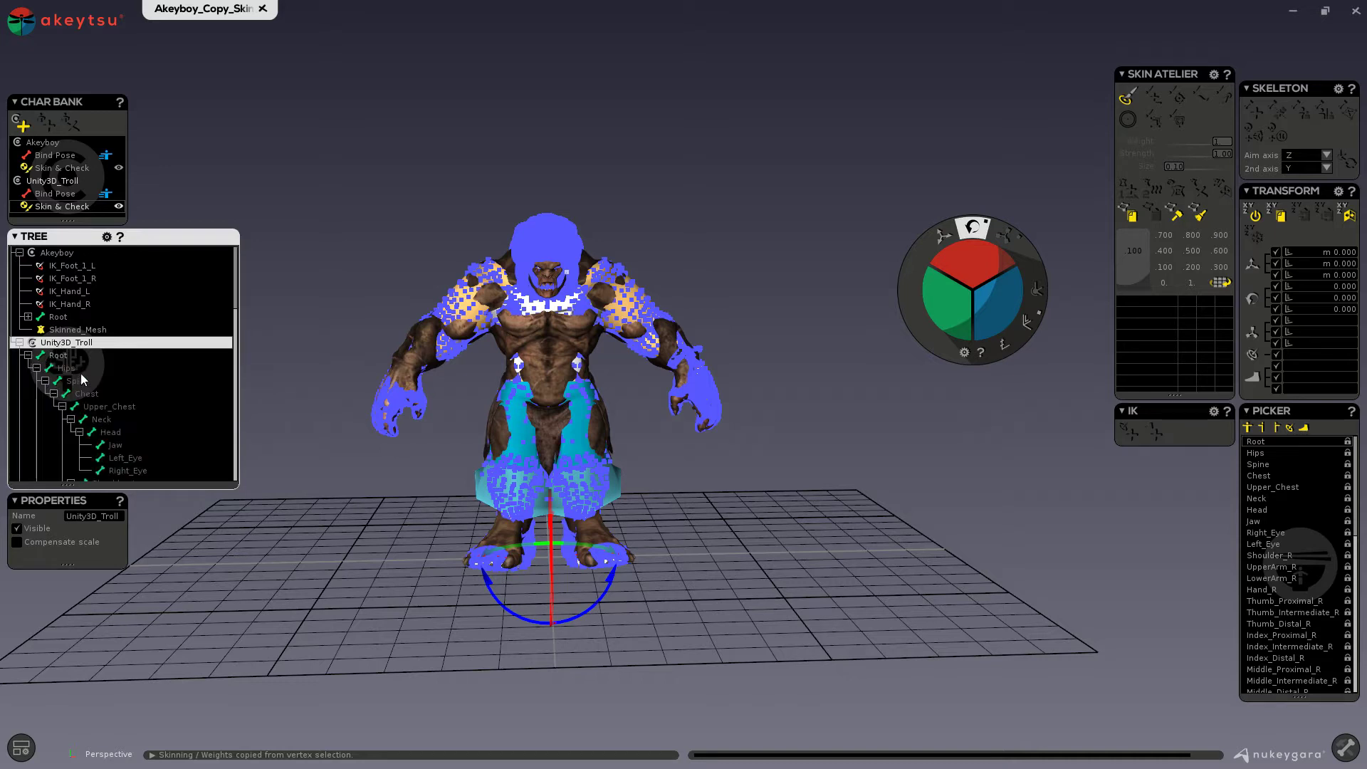
left_click(109, 407)
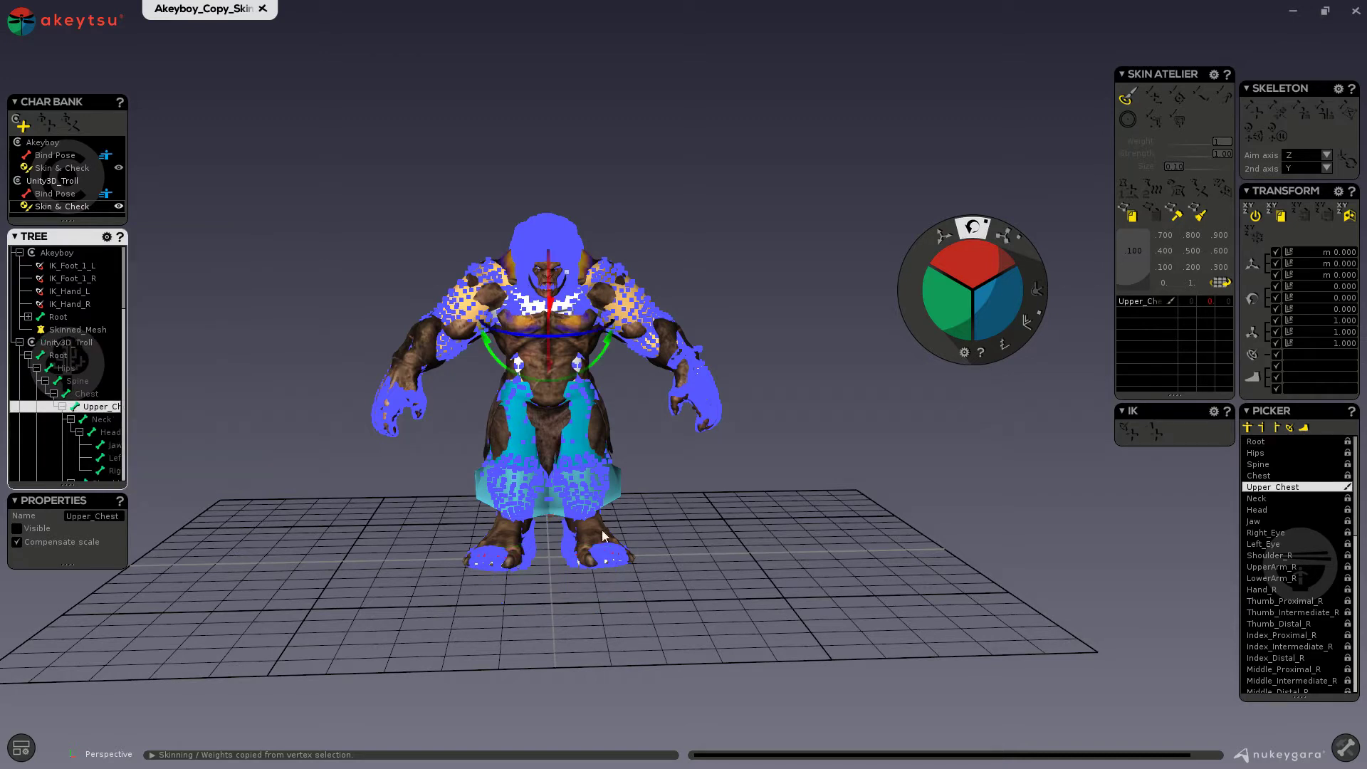
left_click_drag(825, 165, 344, 604)
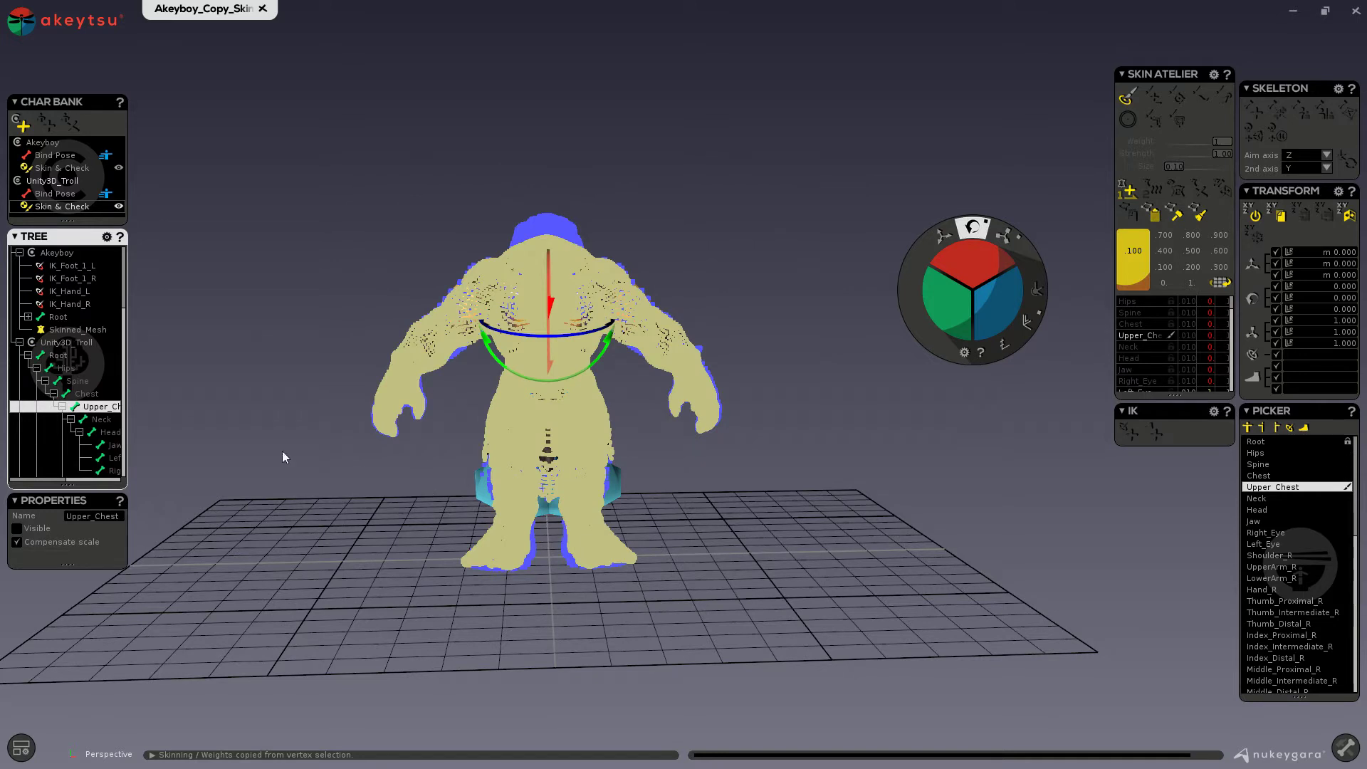
Start Paste Weights on the selected troll vertices and reposition the influence matching window.
mouse_move(123, 419)
left_click(1157, 219)
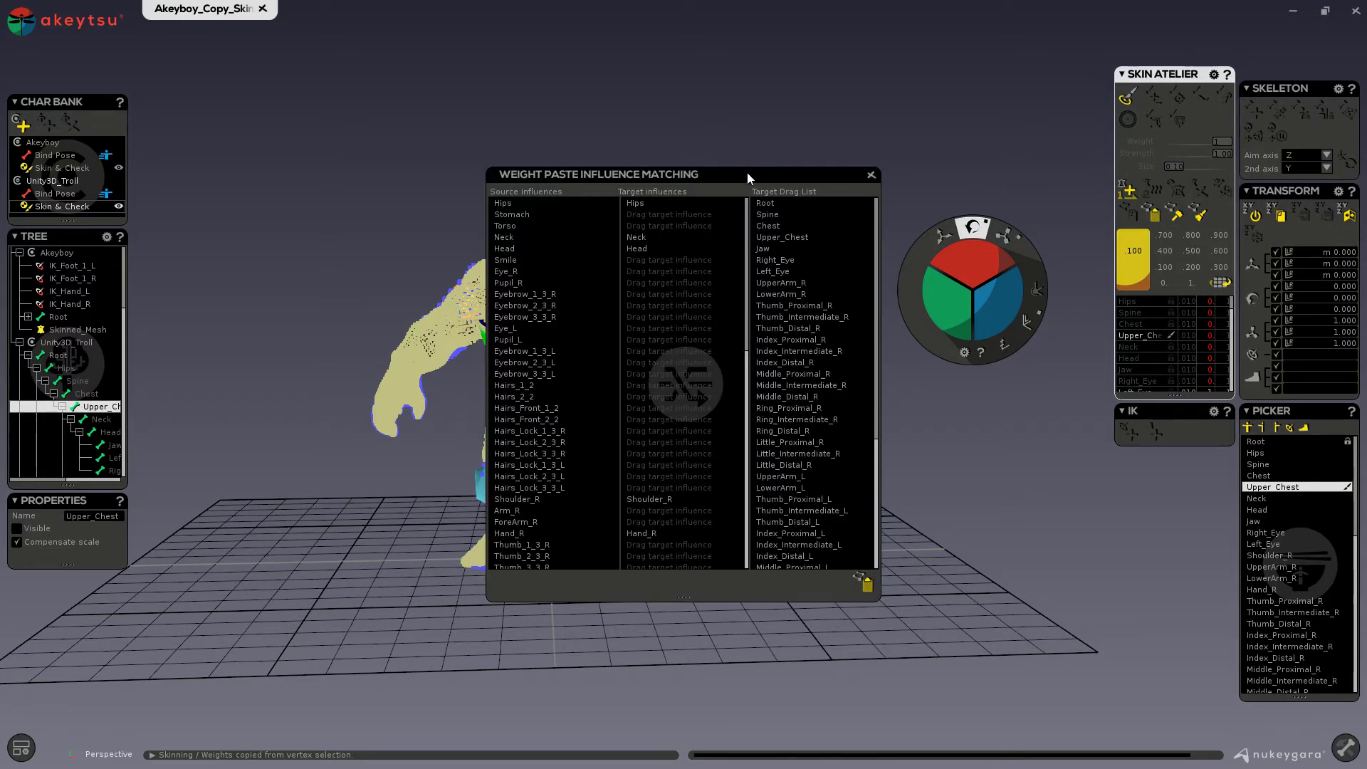
left_click_drag(747, 173, 707, 141)
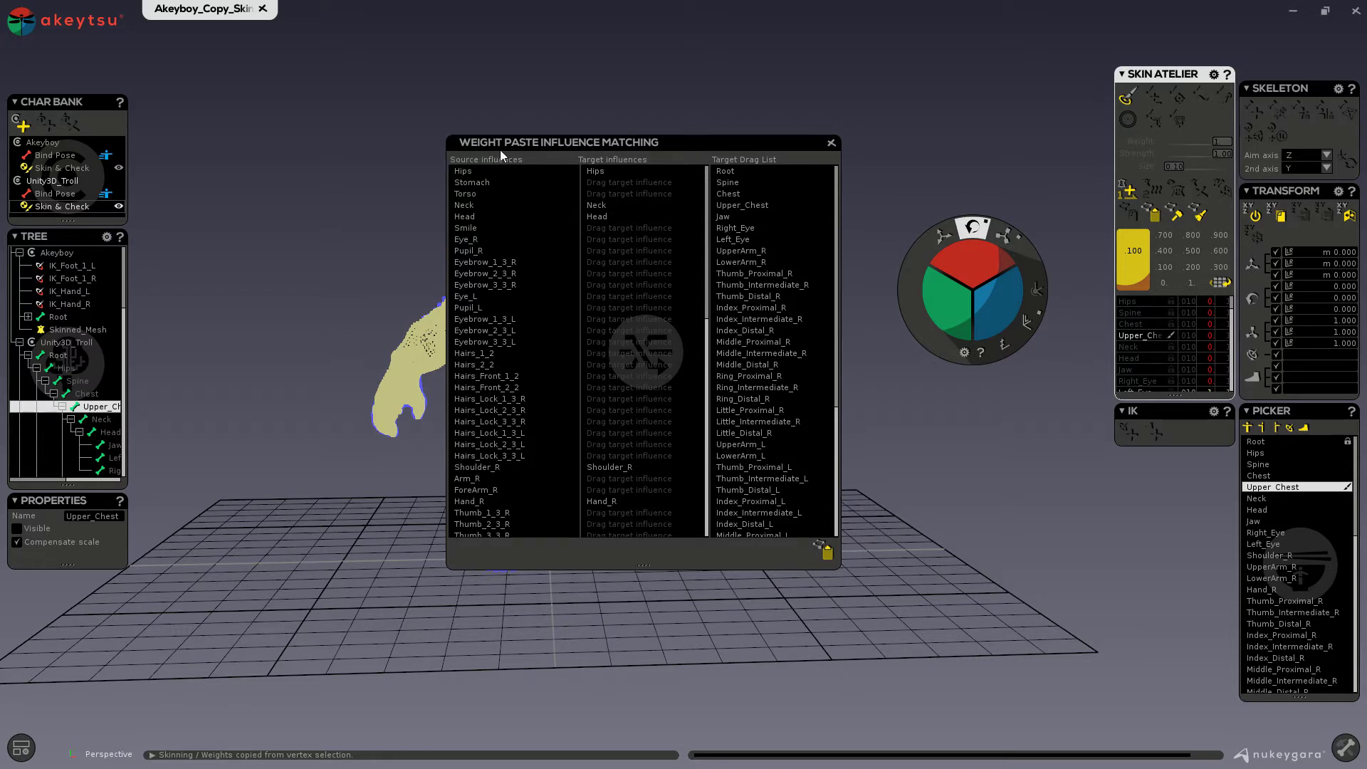
Match the source influence Stomach with the target Spine, and Torso with Upper_Chest.
scroll(505, 298, "down", 5)
scroll(491, 346, "up", 5)
scroll(742, 386, "down", 5)
scroll(754, 388, "up", 6)
scroll(742, 218, "down", 1)
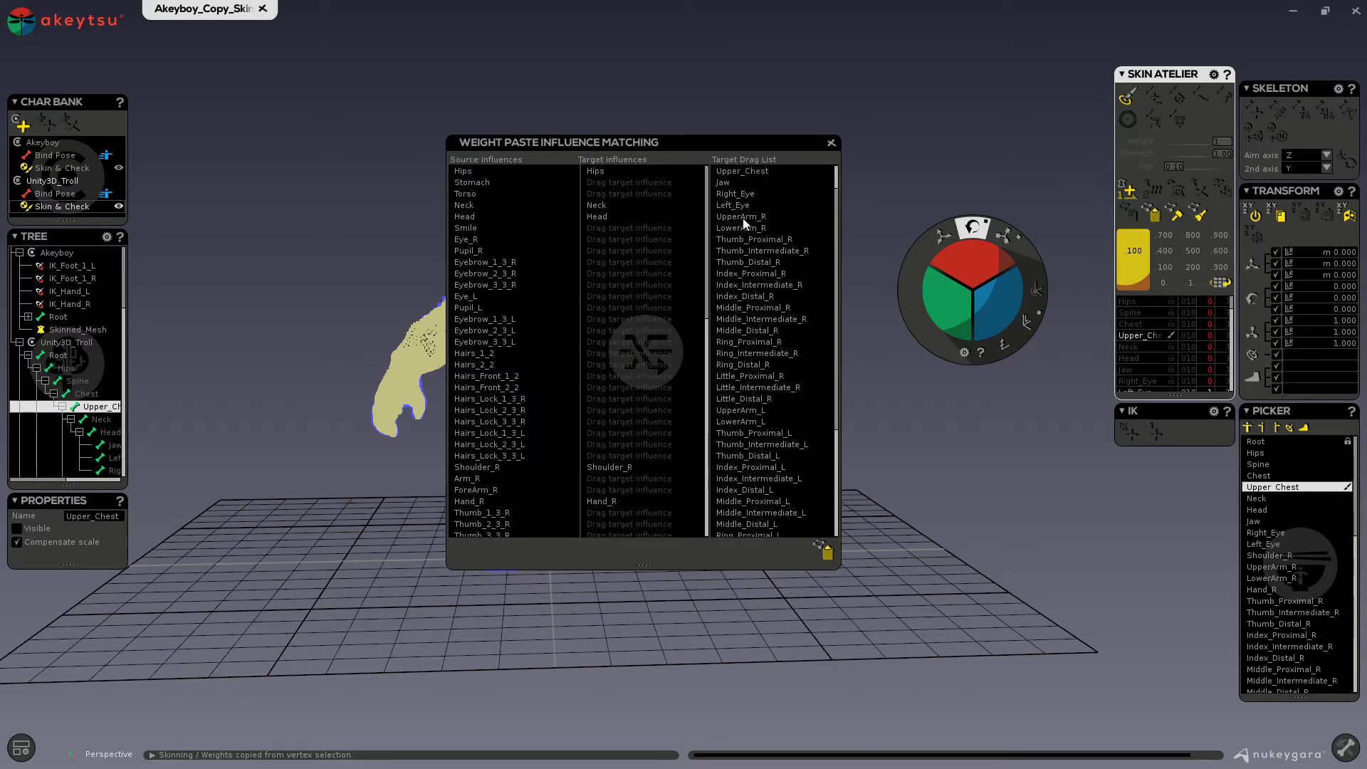
scroll(740, 221, "up", 1)
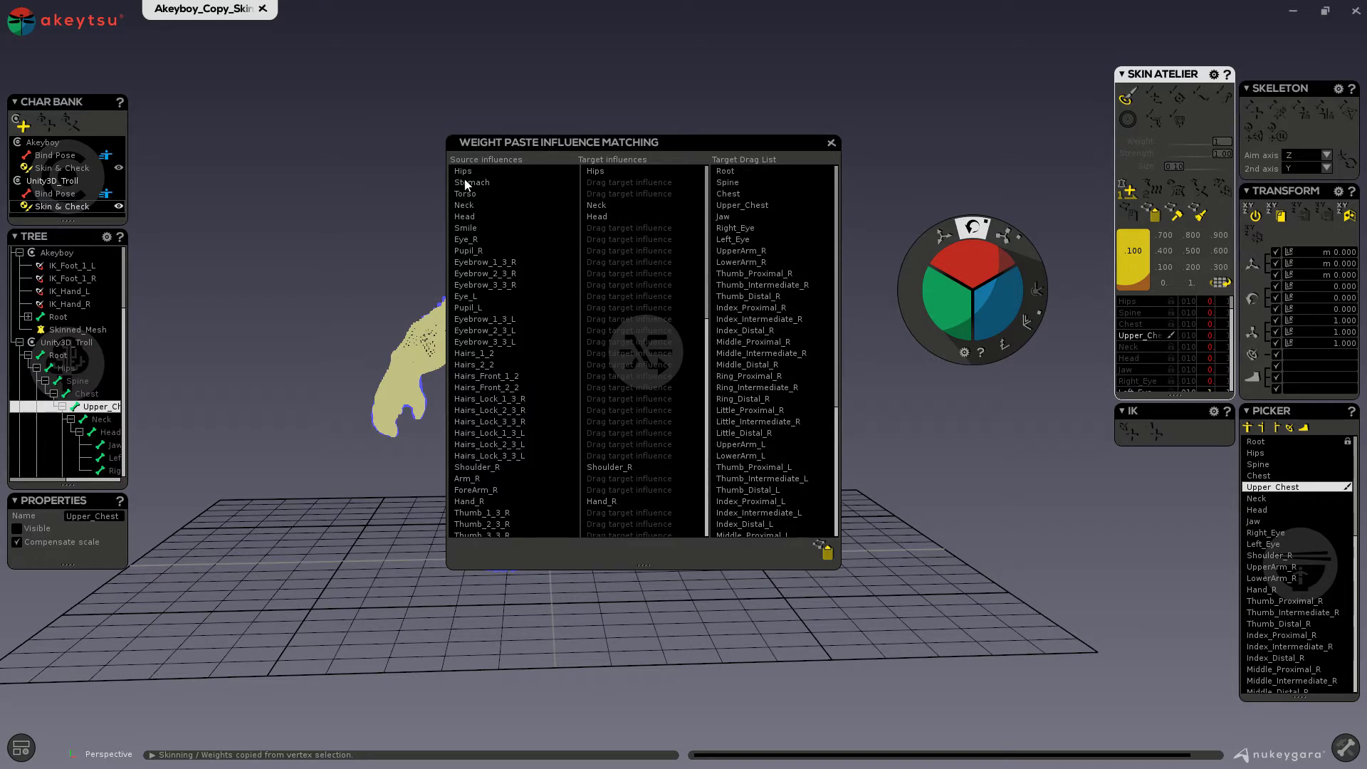
left_click_drag(728, 183, 650, 183)
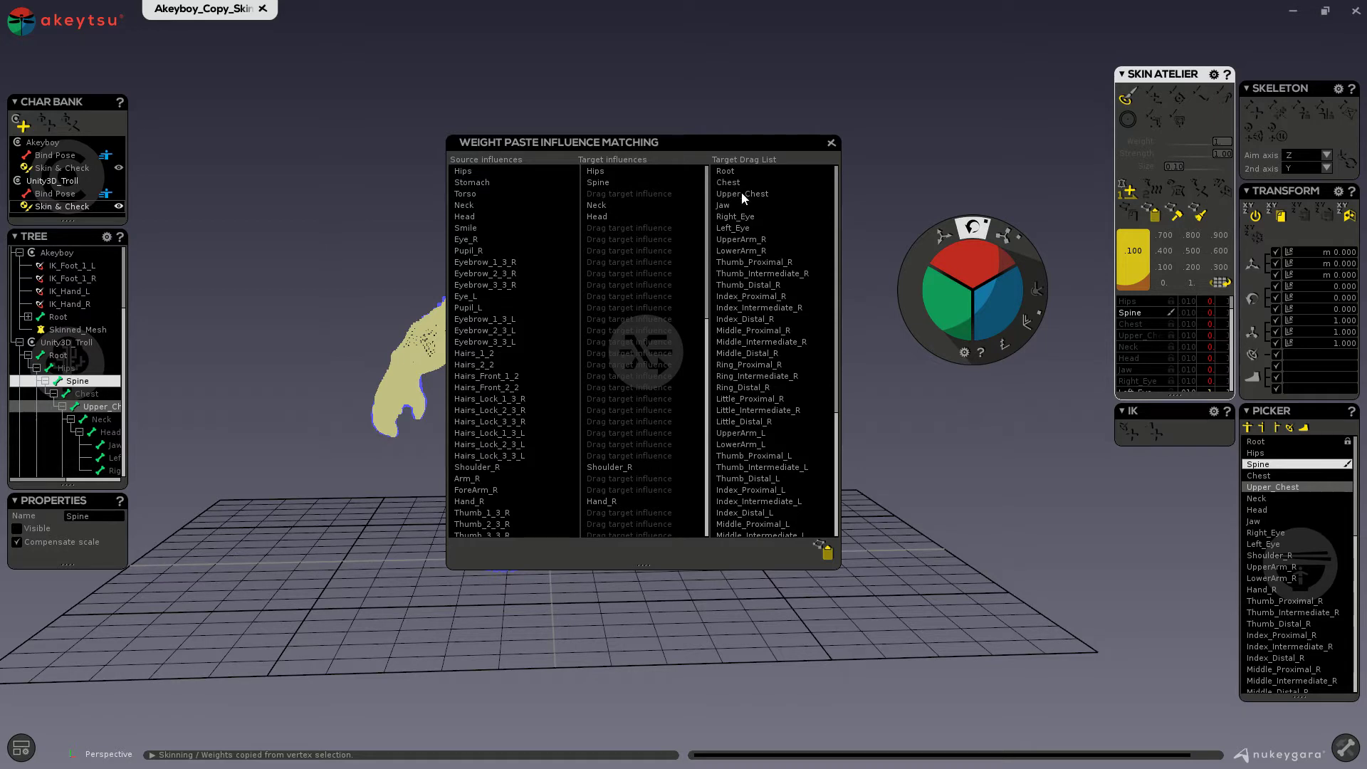
left_click_drag(741, 193, 617, 190)
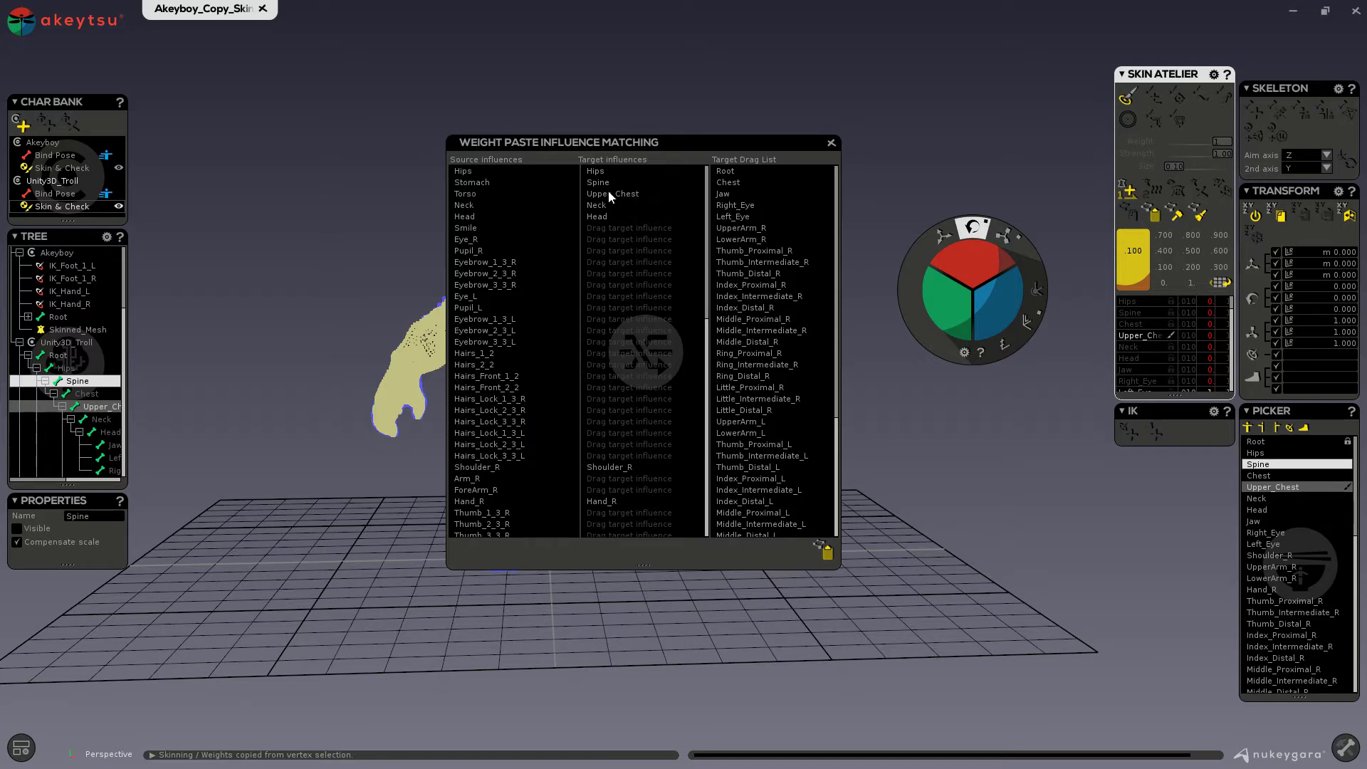
Match the source influences Arm_R and ForeArm_R with the targets UpperArm_R and LowerArm_R.
scroll(526, 229, "up", 1)
scroll(480, 356, "down", 1)
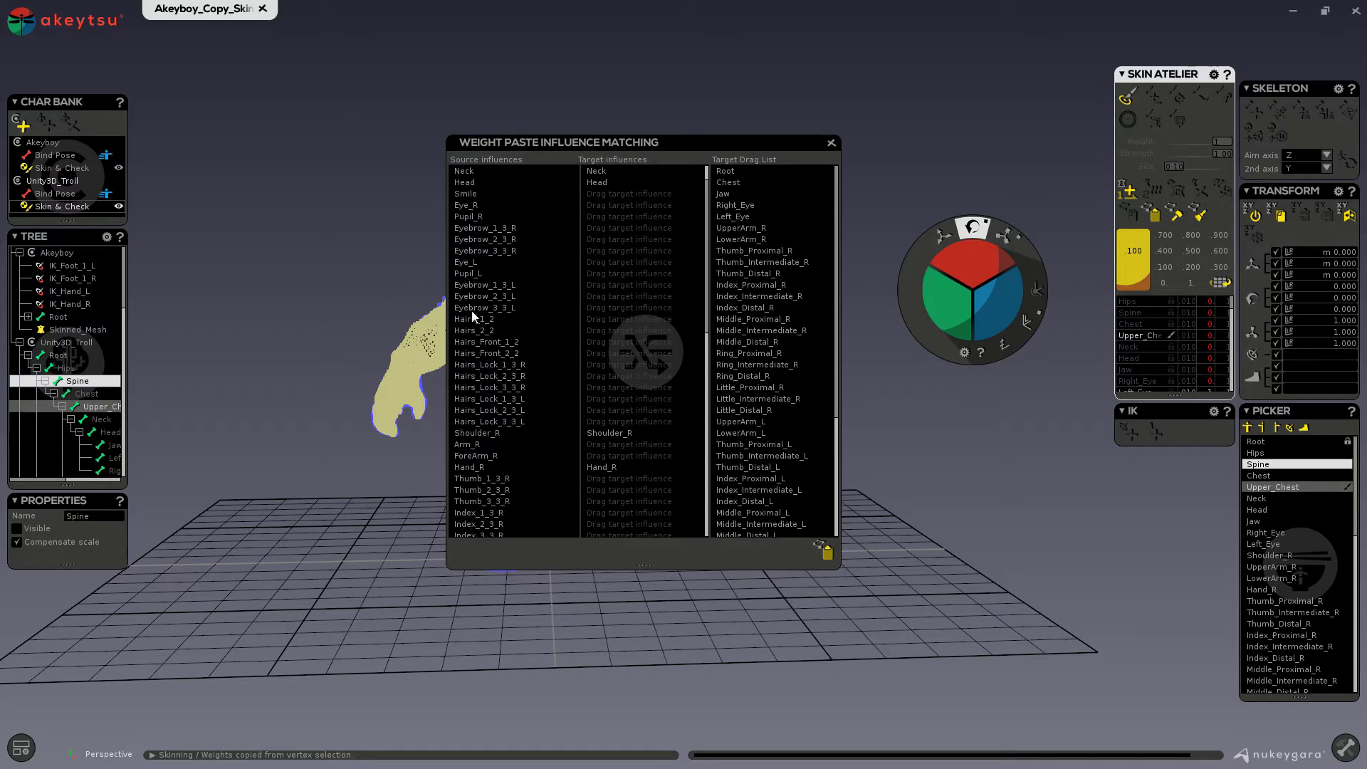
scroll(477, 396, "down", 1)
scroll(484, 370, "down", 3)
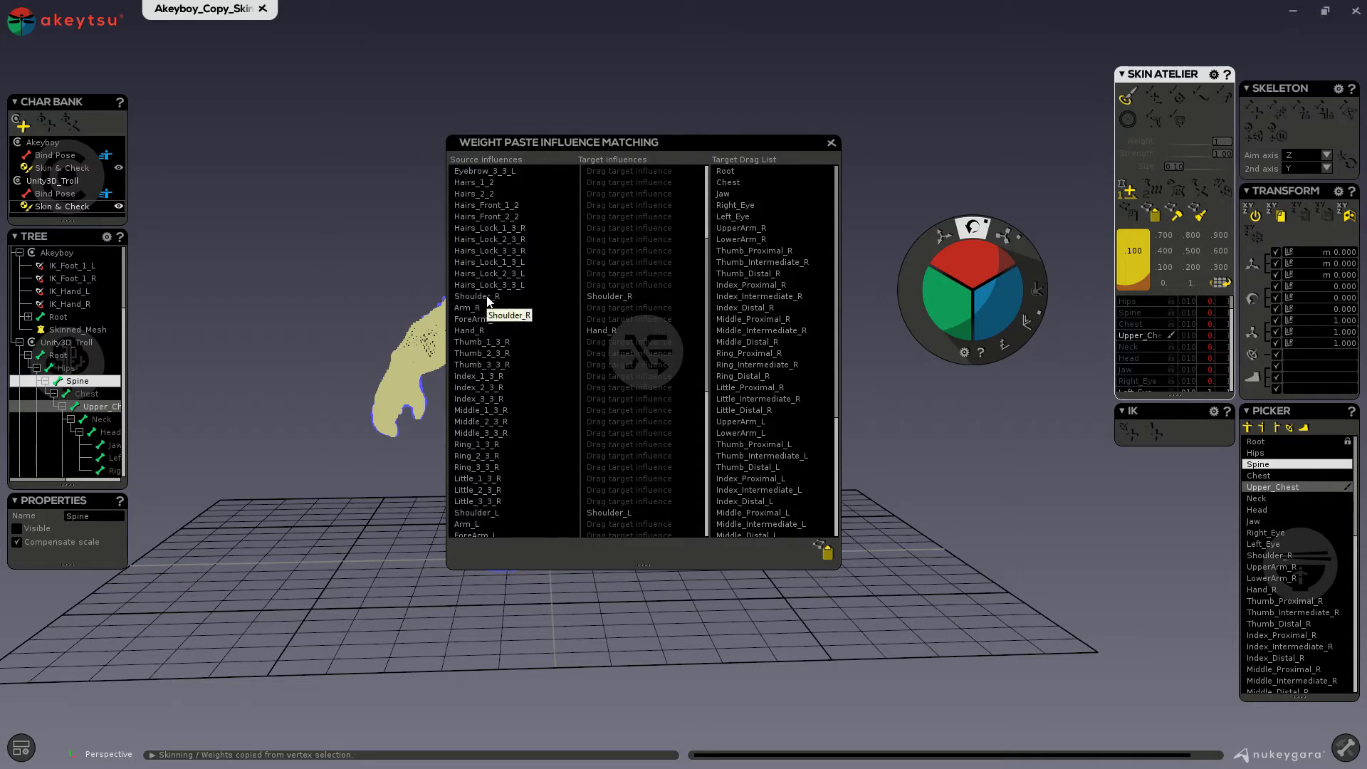
scroll(487, 298, "down", 1)
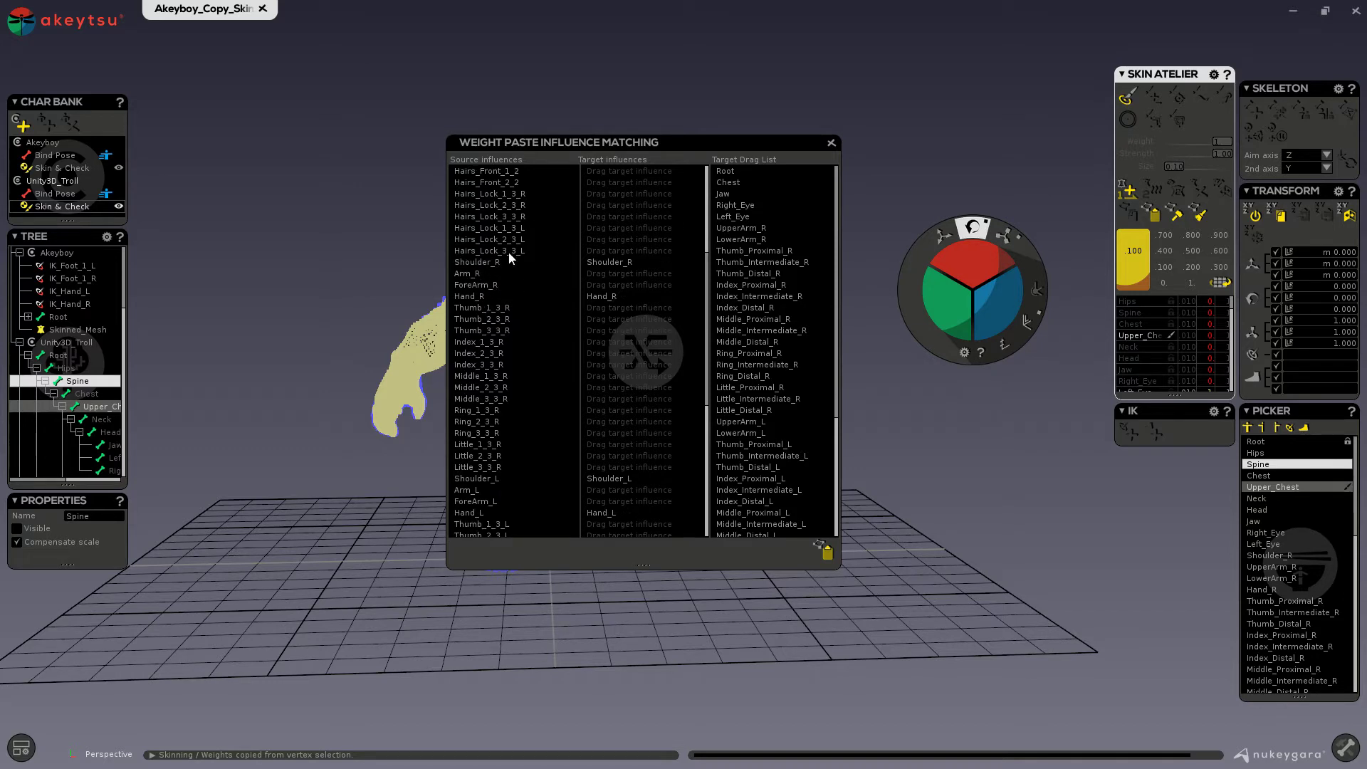
left_click(740, 228)
left_click(740, 239, "ctrl")
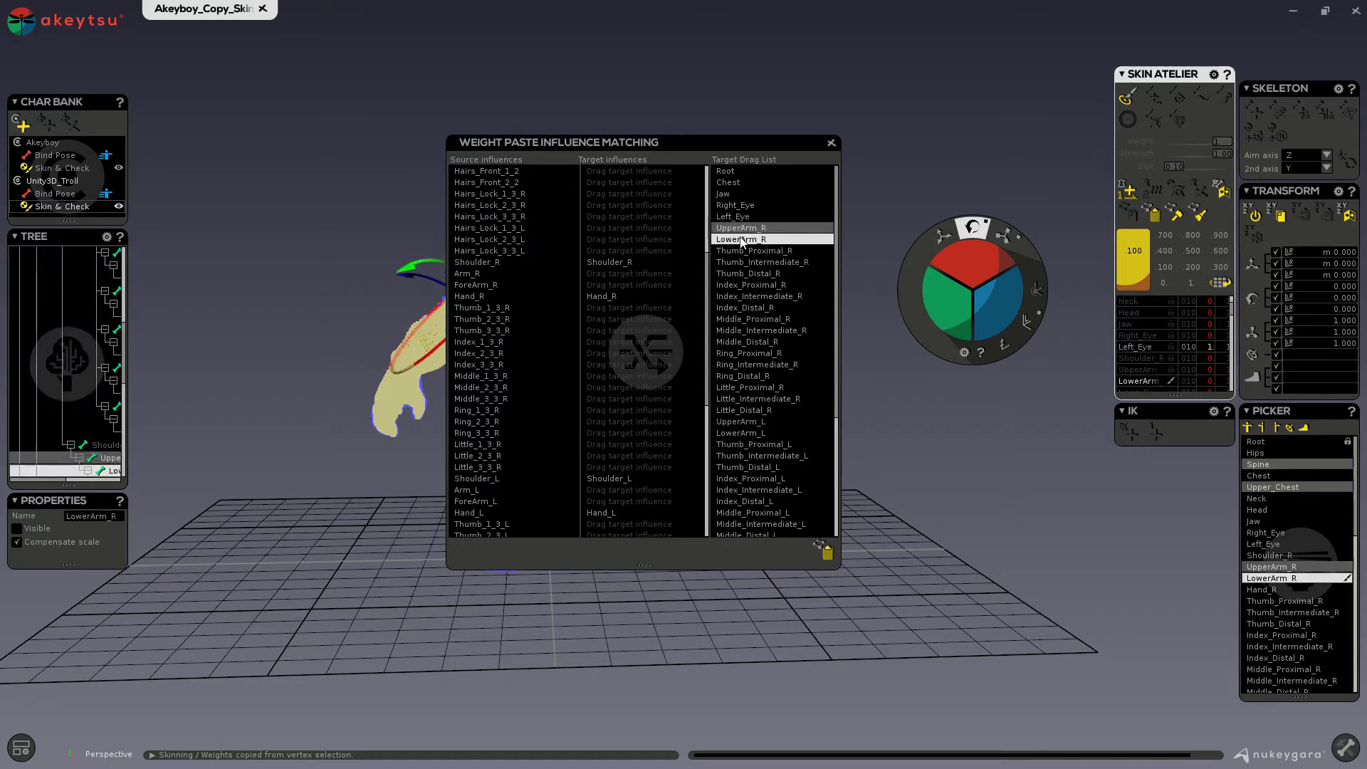
left_click_drag(741, 240, 655, 284)
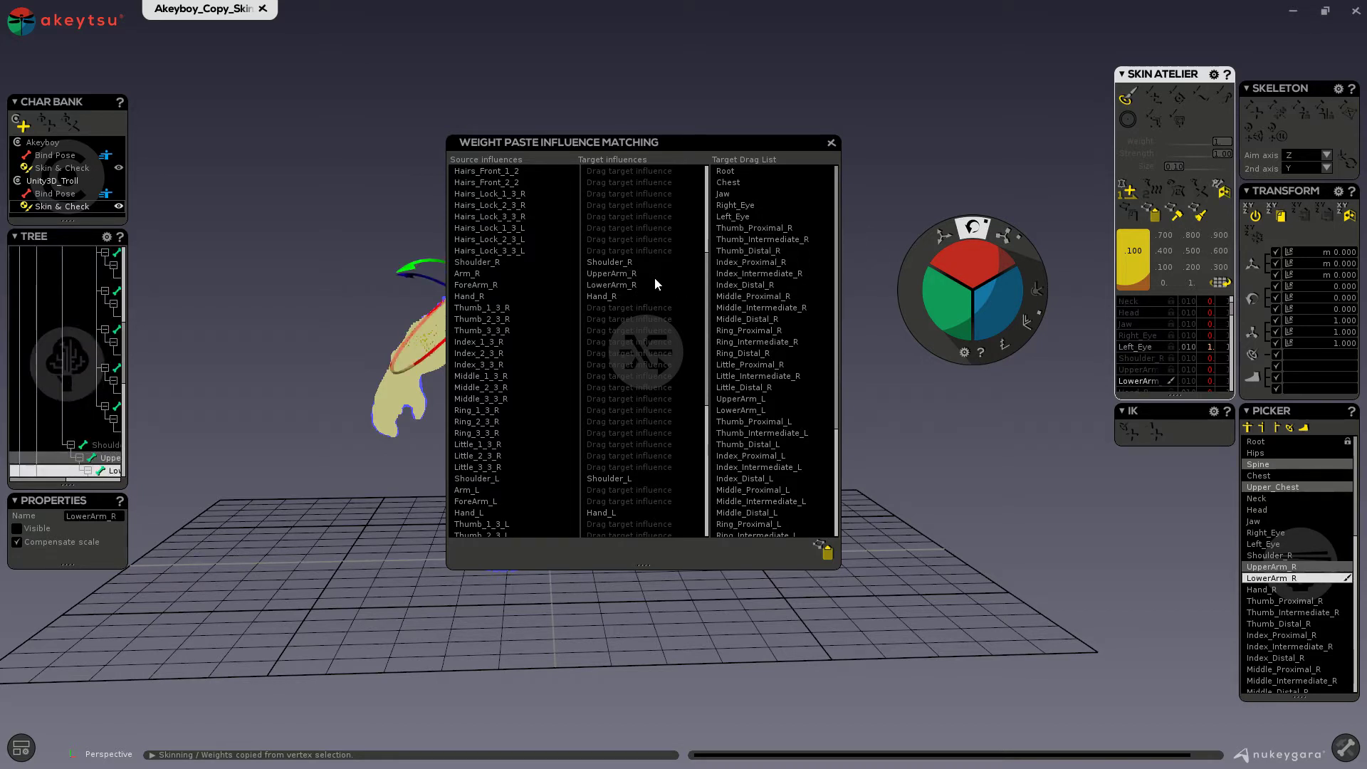
Match the right-hand finger sources Thumb_1_3_R through Little_3_3_R with the targets Thumb_Proximal_R through Little_Distal_R in one go.
scroll(562, 305, "down", 1)
scroll(516, 260, "down", 1)
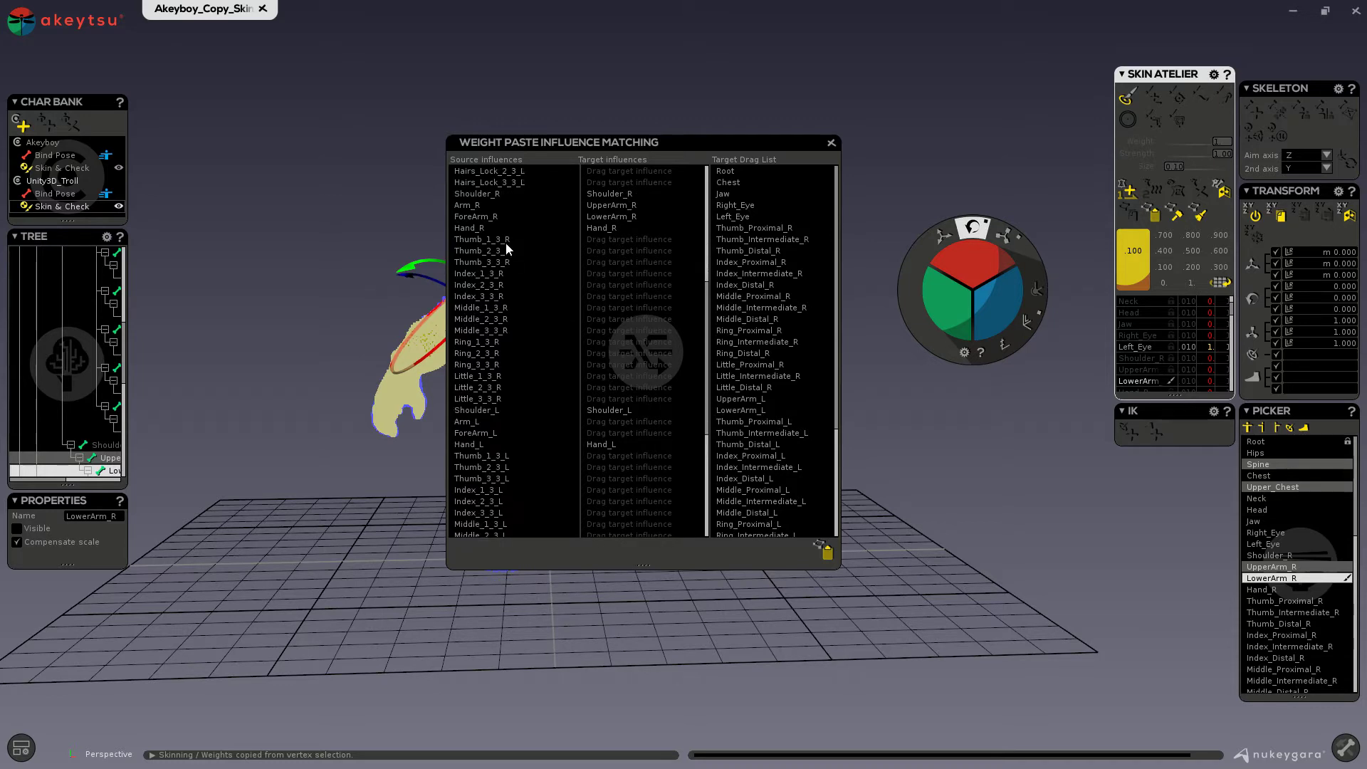
left_click(743, 229)
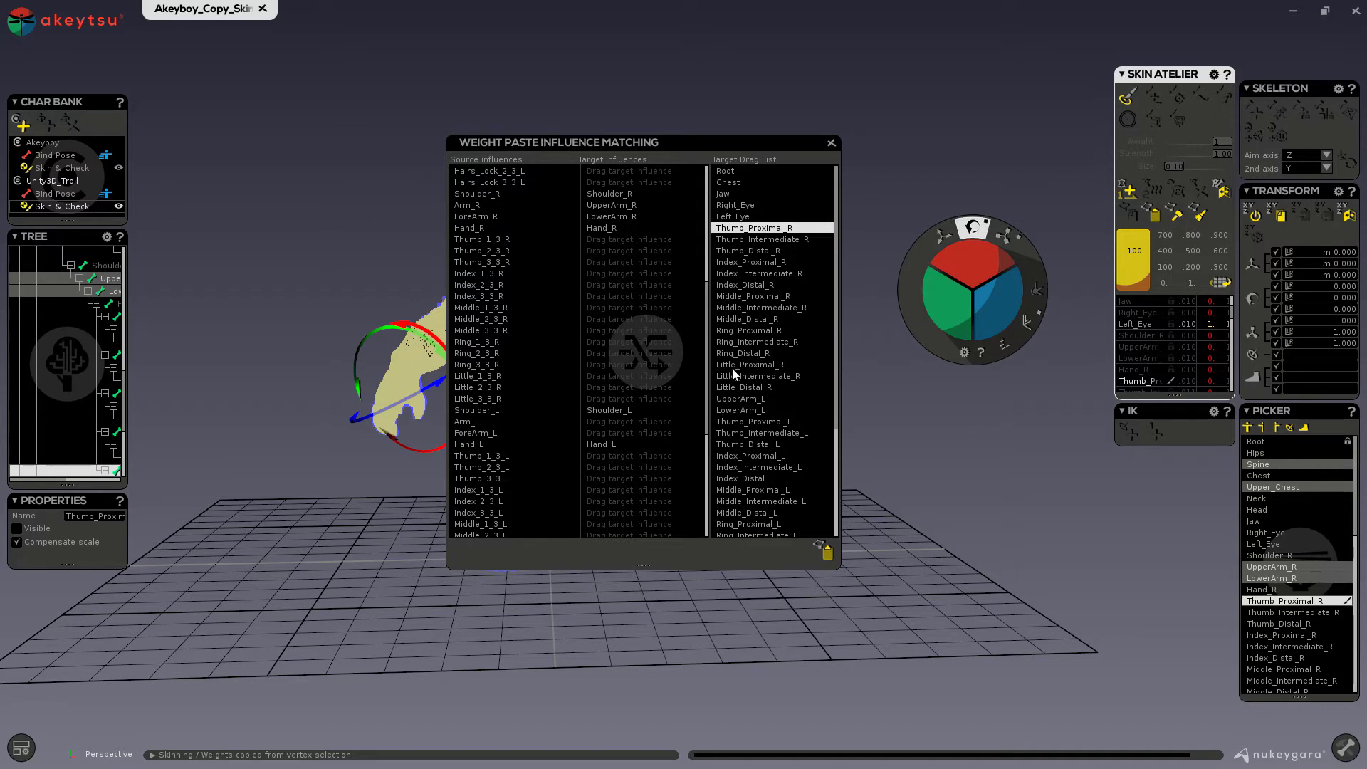
left_click(728, 386, "shift")
left_click_drag(746, 225, 657, 240)
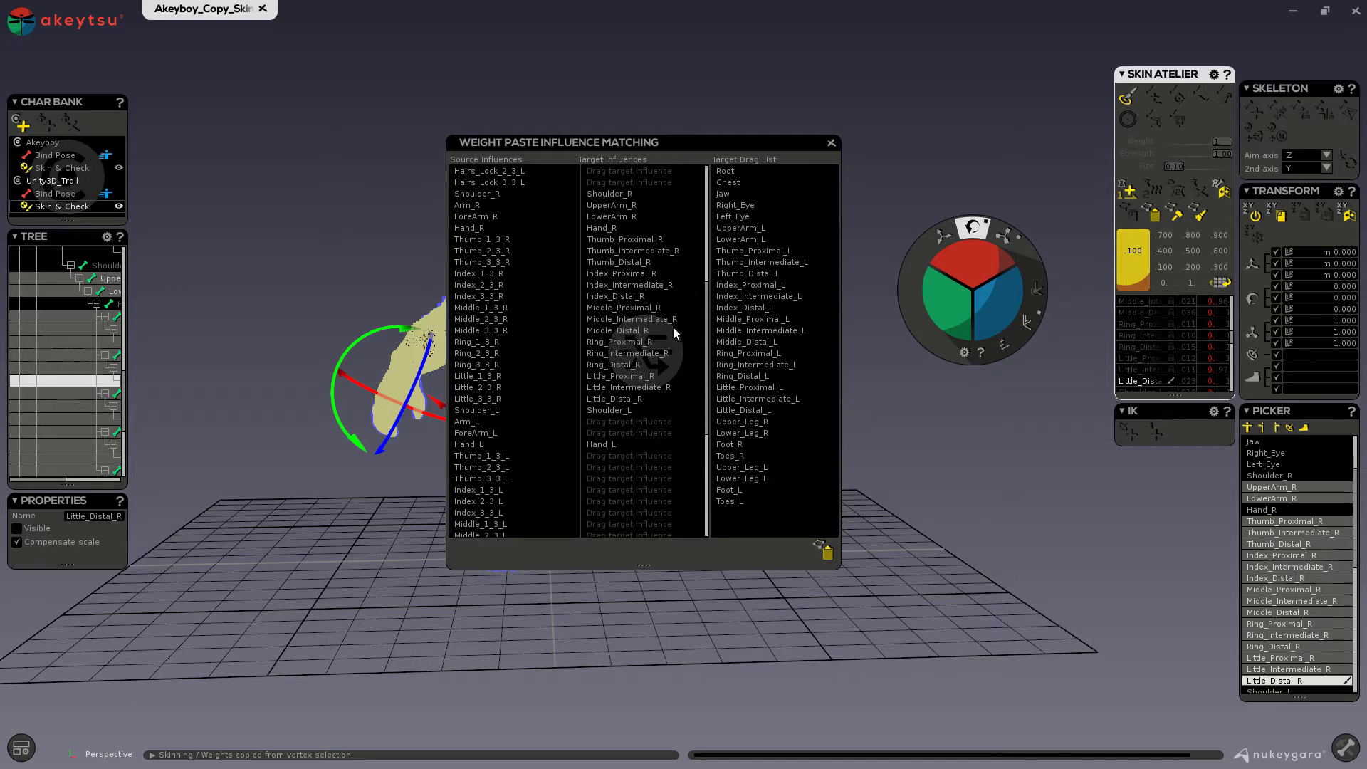
Match the source influences Arm_L and ForeArm_L with the targets UpperArm_L and LowerArm_L.
scroll(577, 341, "down", 4)
scroll(556, 296, "down", 1)
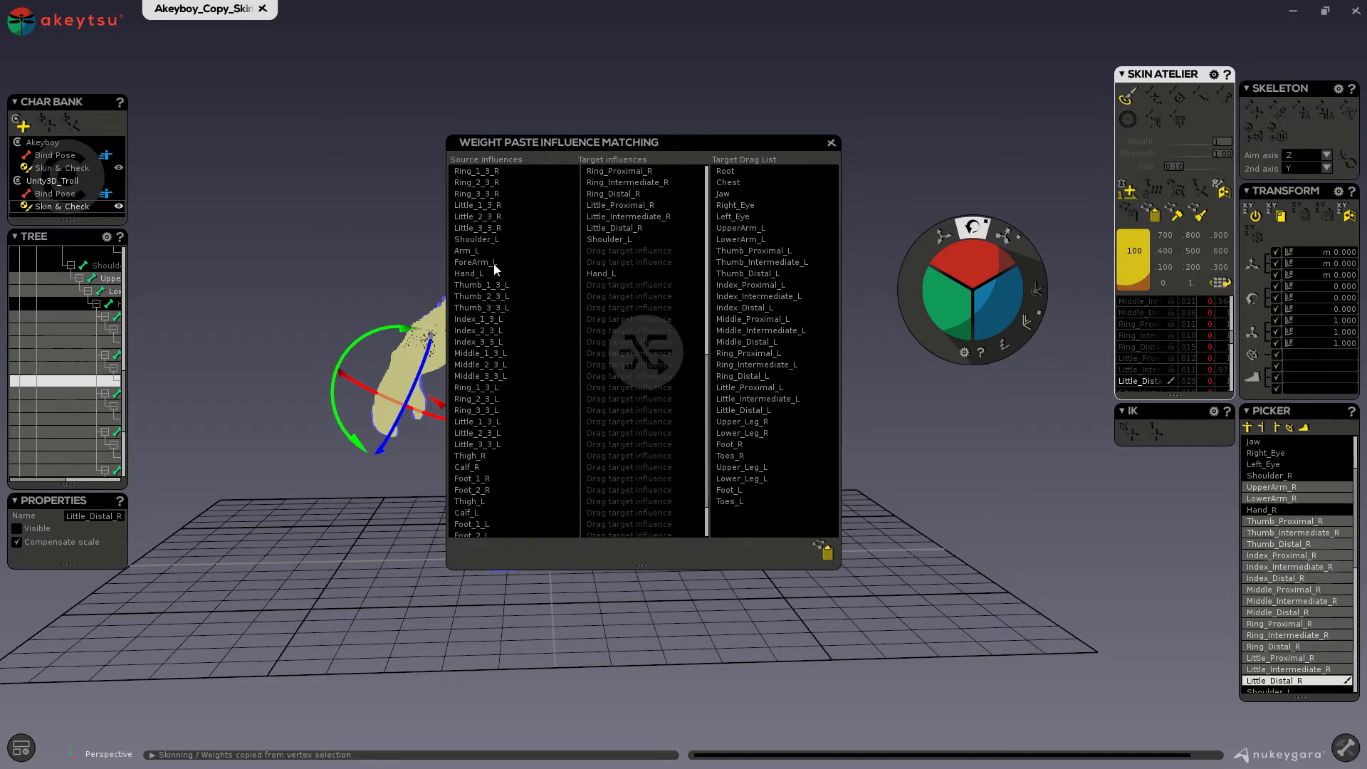
left_click(740, 229)
left_click(744, 240, "shift")
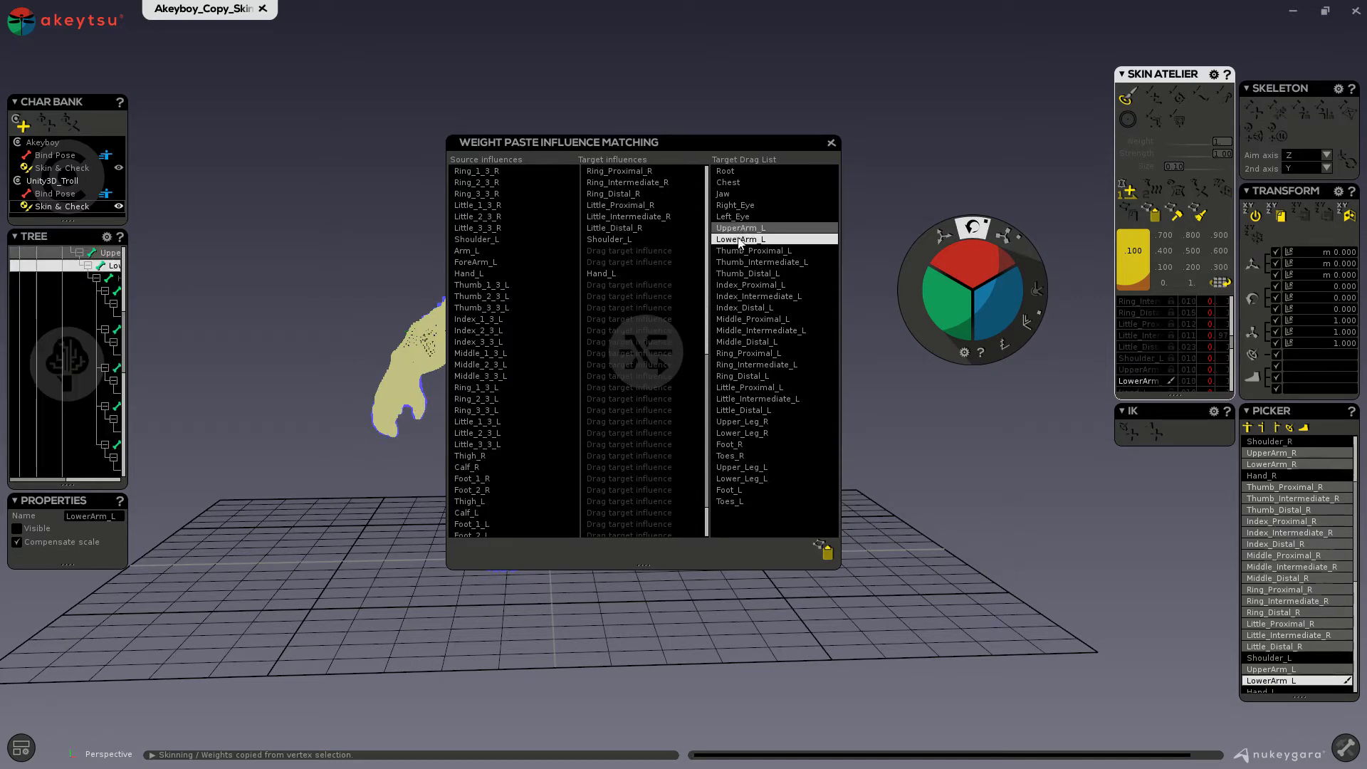
left_click_drag(746, 238, 643, 251)
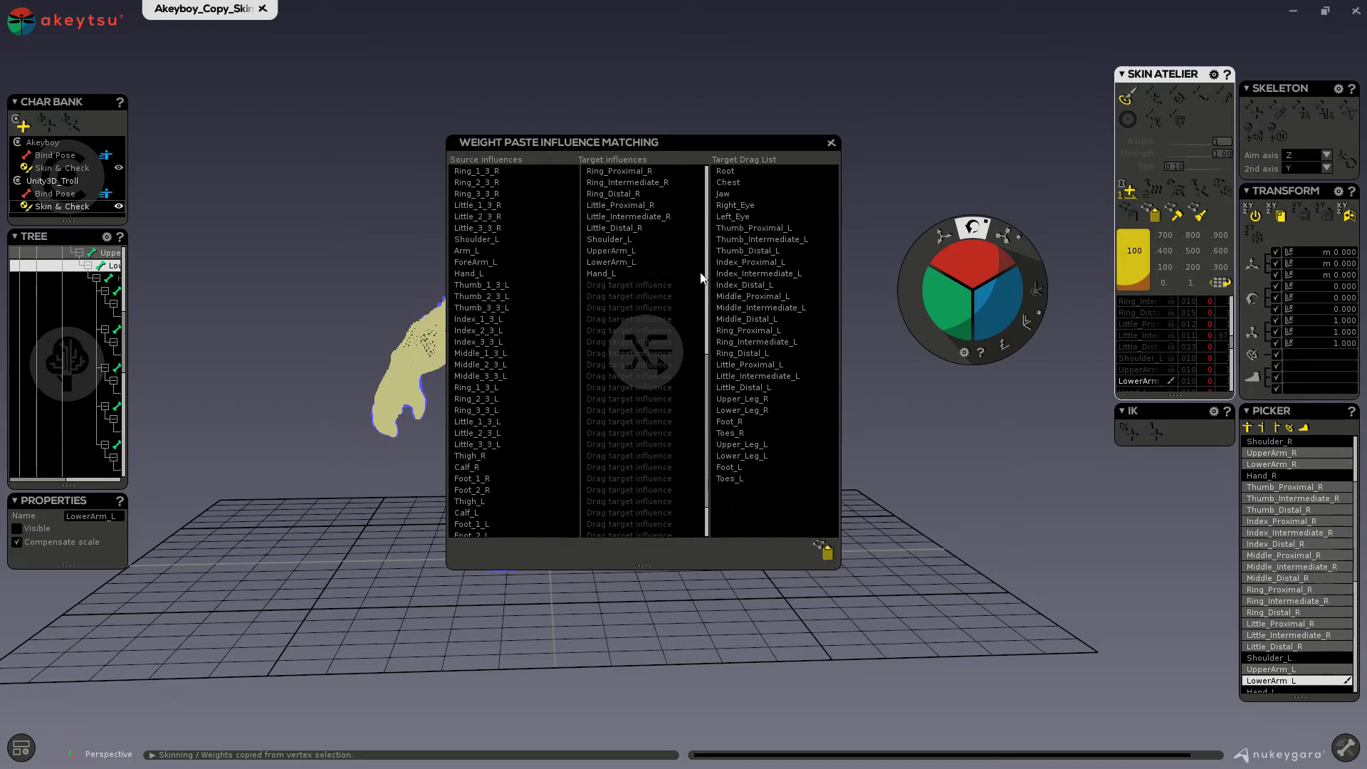
Match the left-hand finger sources Thumb_1_3_L through Little_3_3_L with the targets Thumb_Proximal_L through Little_Distal_L in one go.
left_click(741, 228)
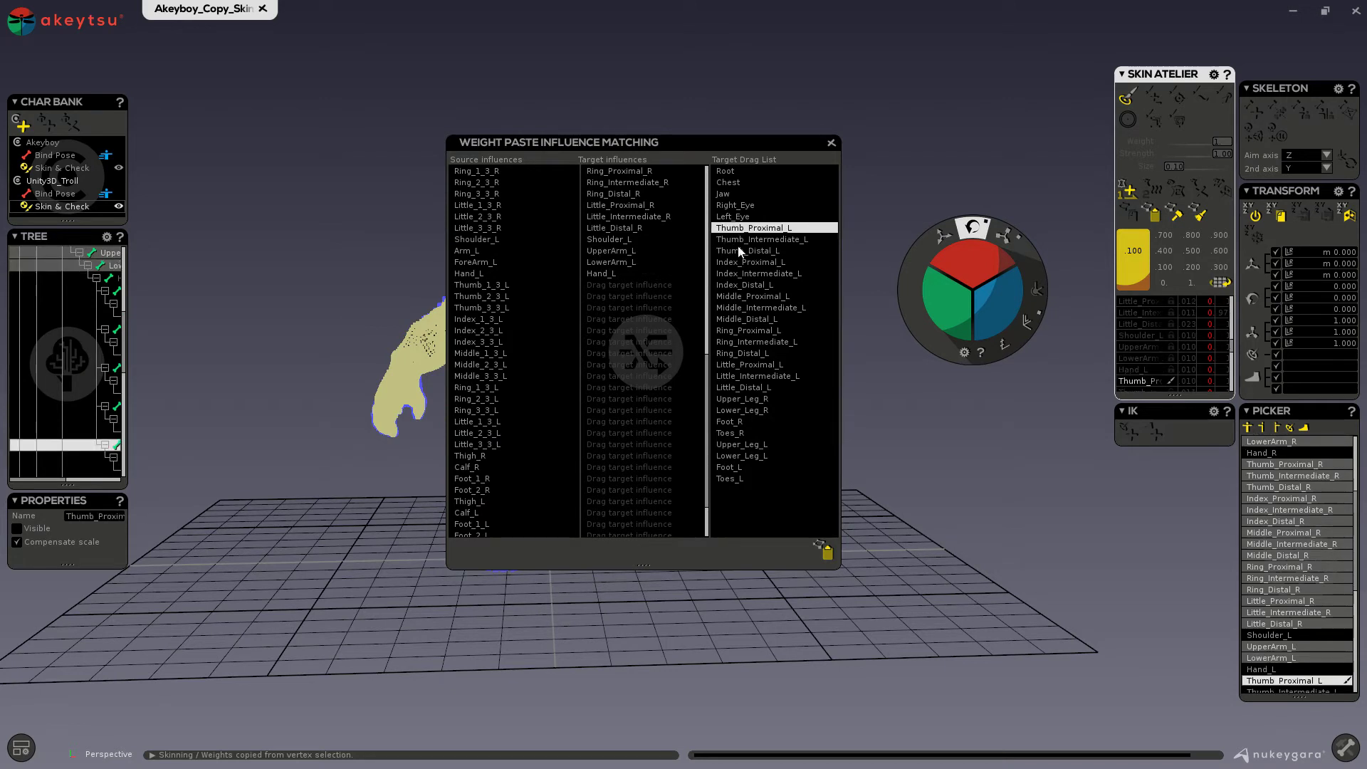
left_click(746, 387, "shift")
left_click_drag(740, 231, 634, 288)
Match the Thigh, Calf, Foot_1 and Foot_2 sources of both legs with the Upper_Leg, Lower_Leg, Foot and Toes targets, side by side.
scroll(602, 349, "down", 2)
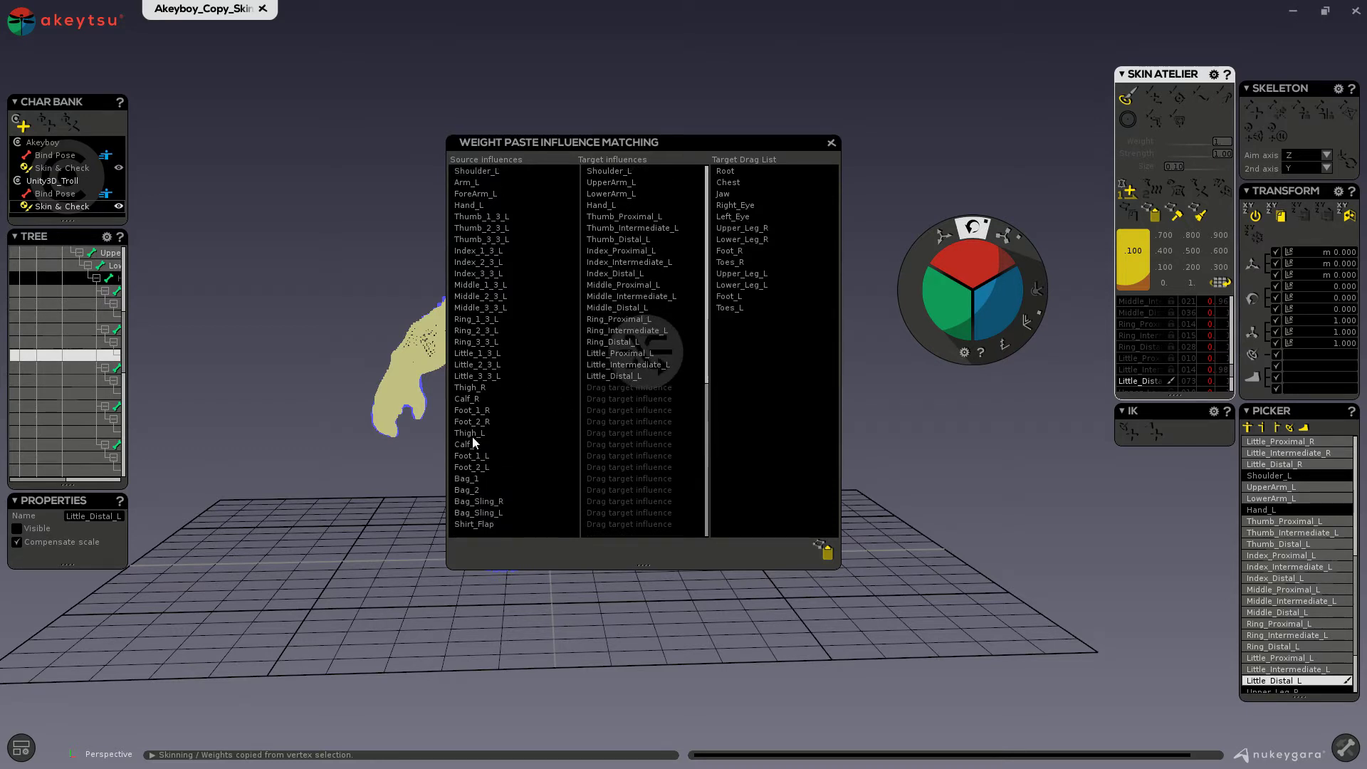
left_click(739, 228)
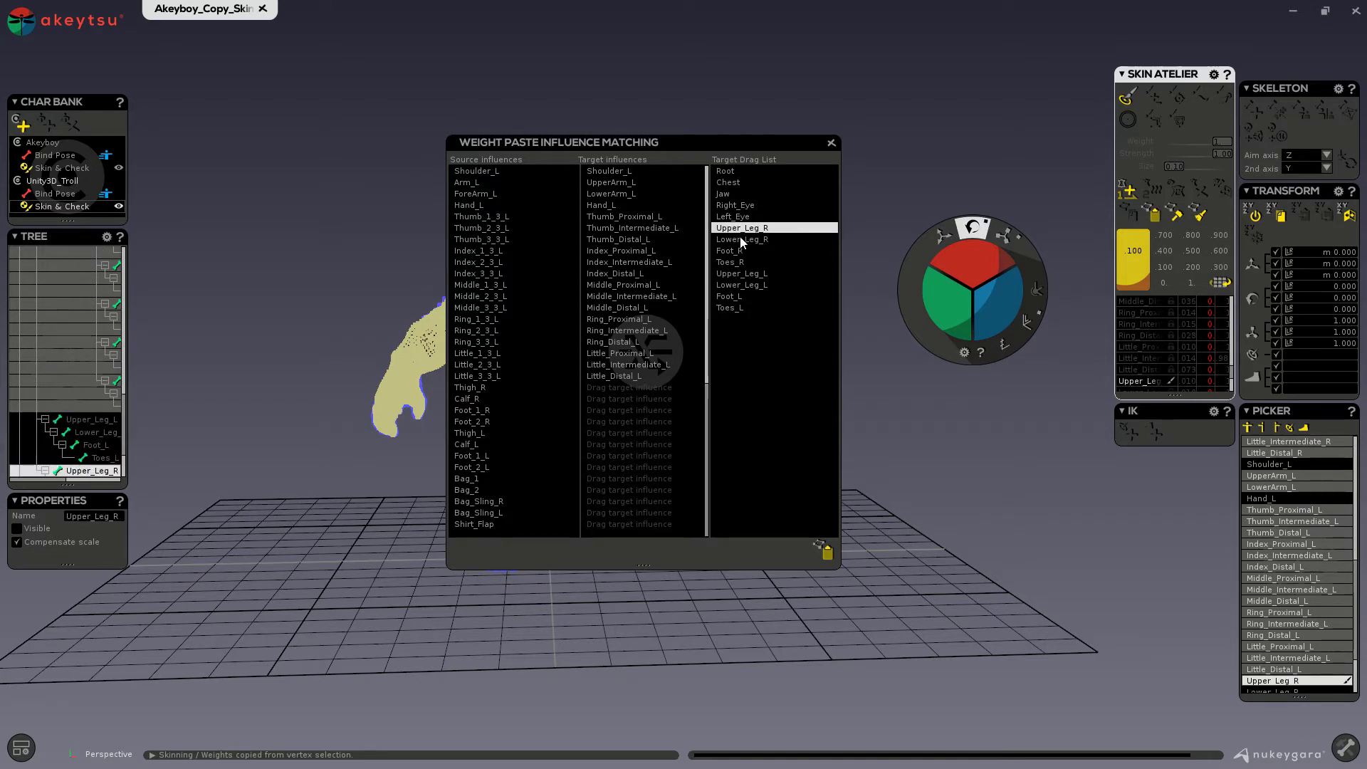
left_click(734, 263, "shift")
left_click_drag(743, 234, 626, 391)
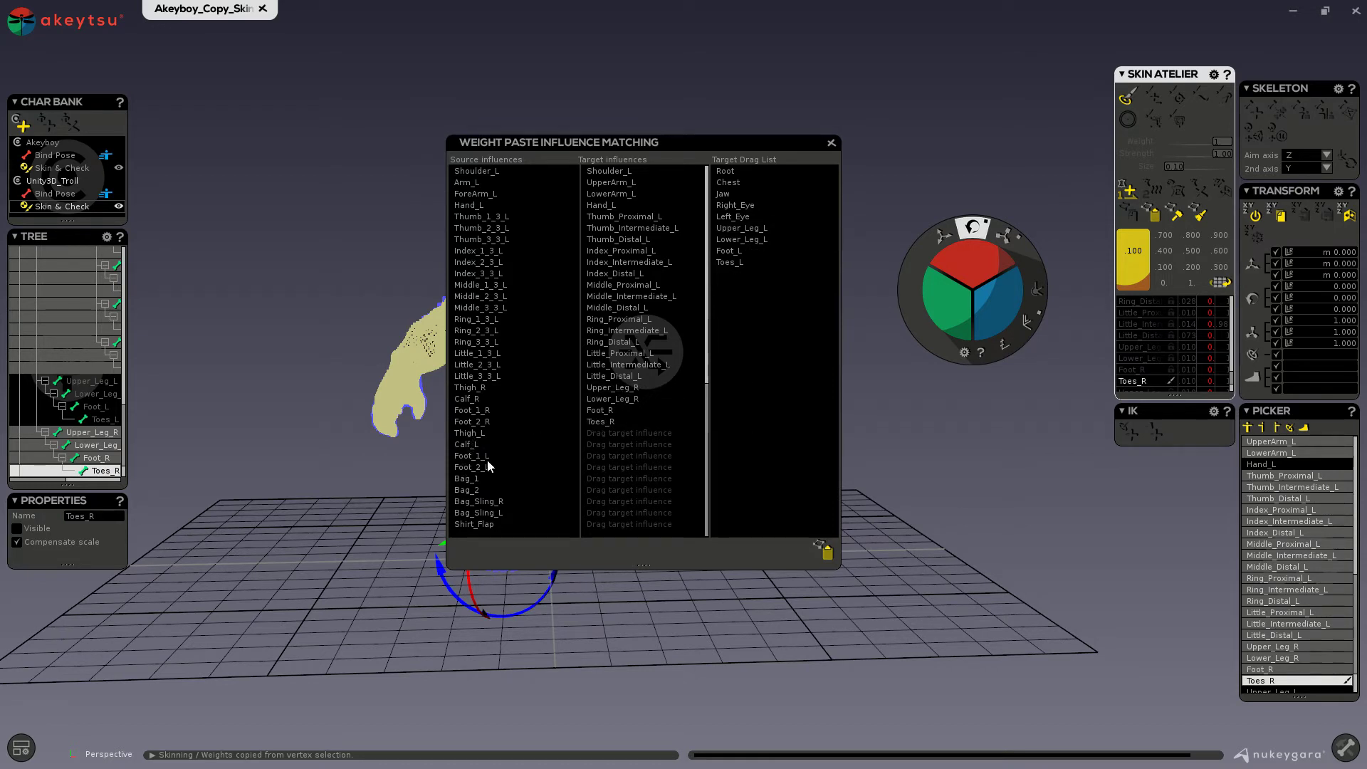
left_click(725, 229)
left_click(728, 262, "shift")
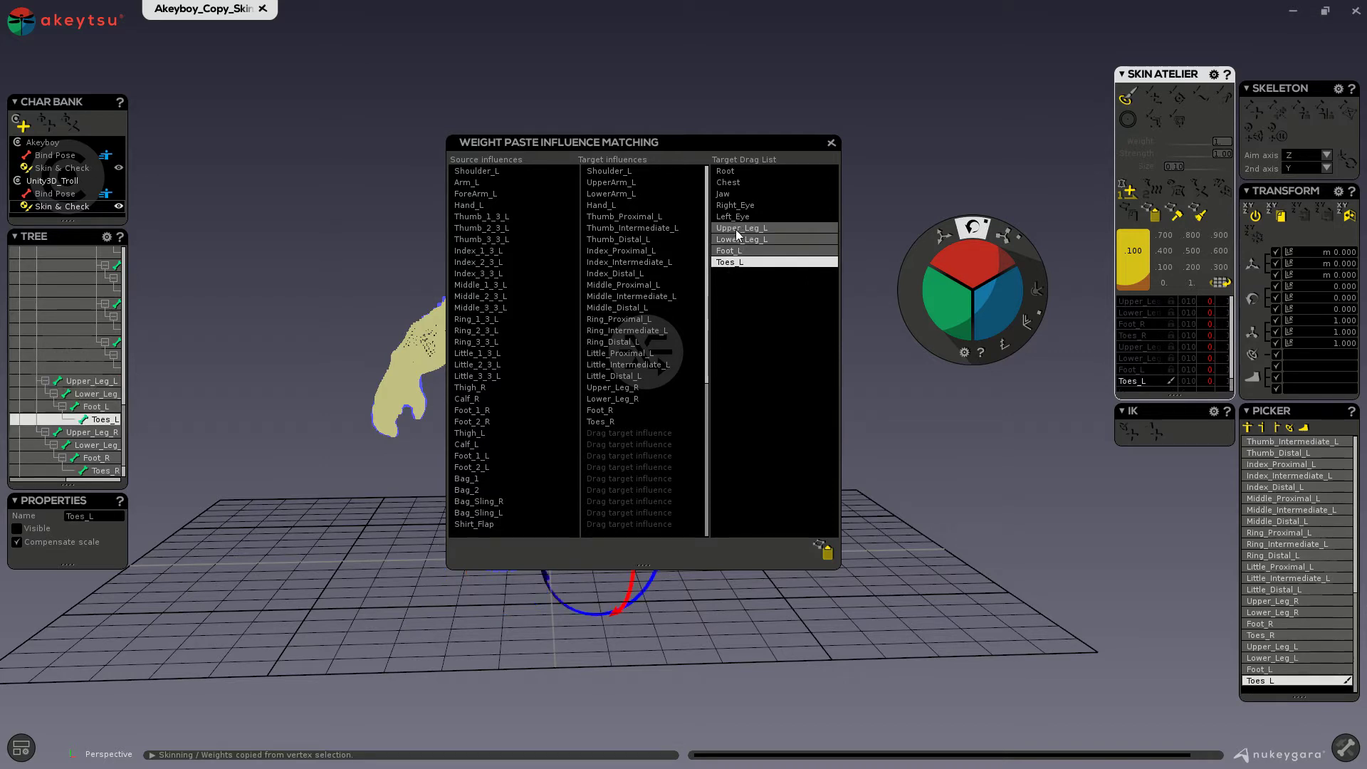
left_click_drag(737, 234, 649, 431)
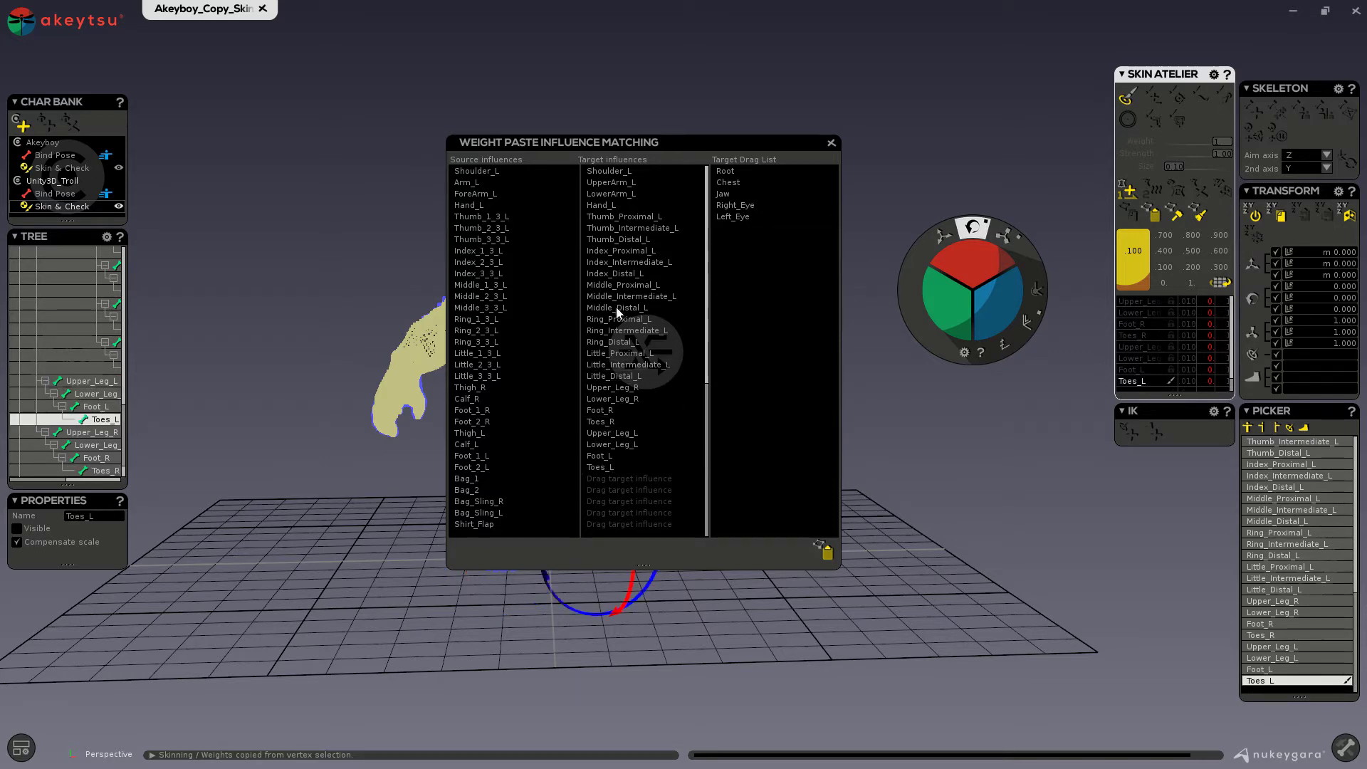
Match the sources Eye_L, Eye_R and Smile with the targets Left_Eye, Right_Eye and Jaw, and paste the weights.
scroll(616, 314, "up", 15)
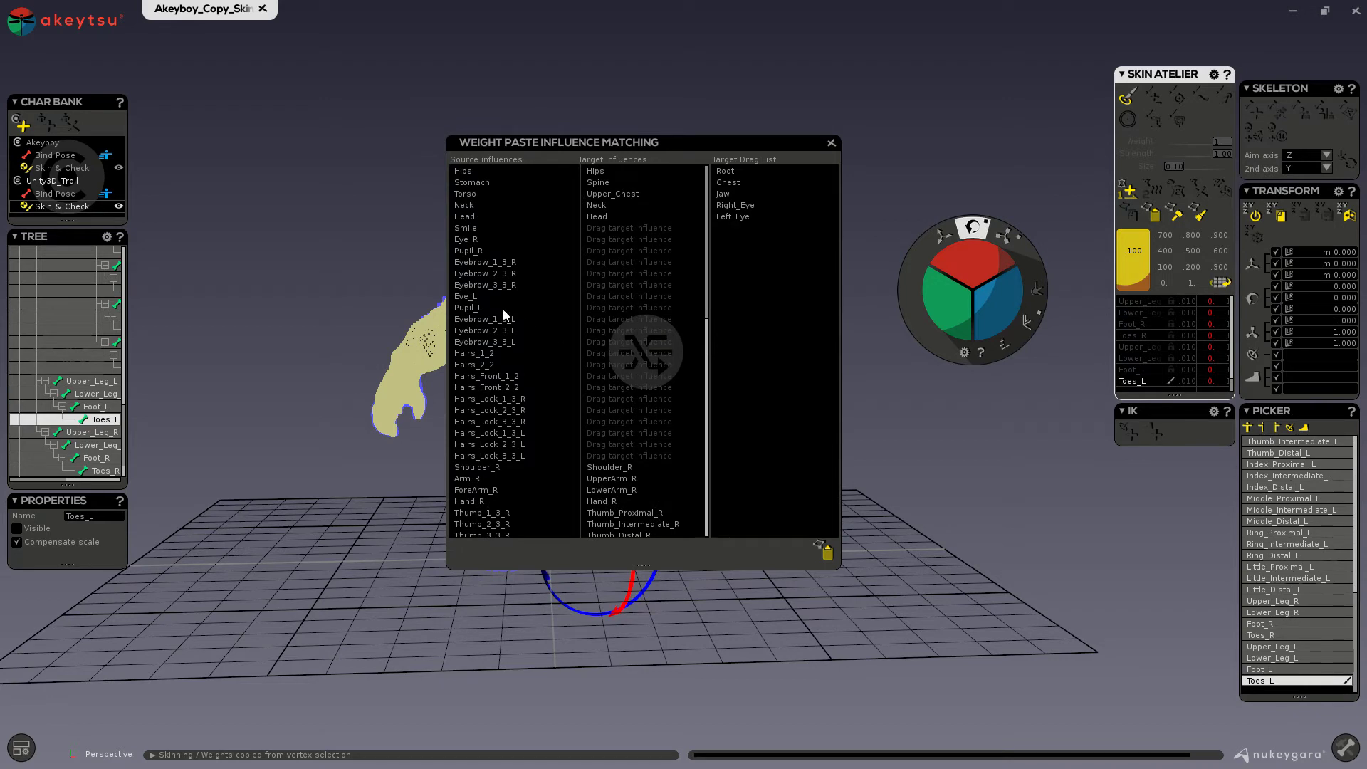
left_click_drag(737, 217, 630, 297)
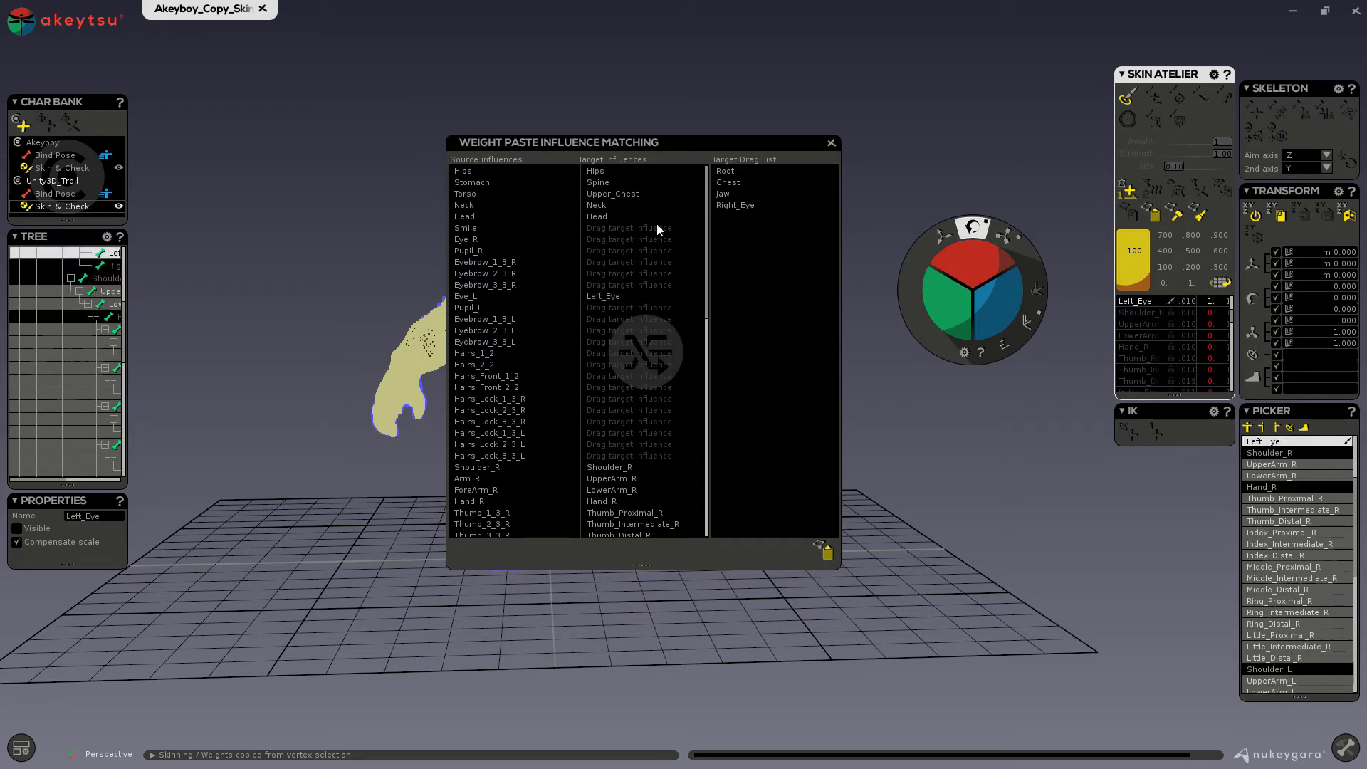
left_click_drag(741, 209, 638, 242)
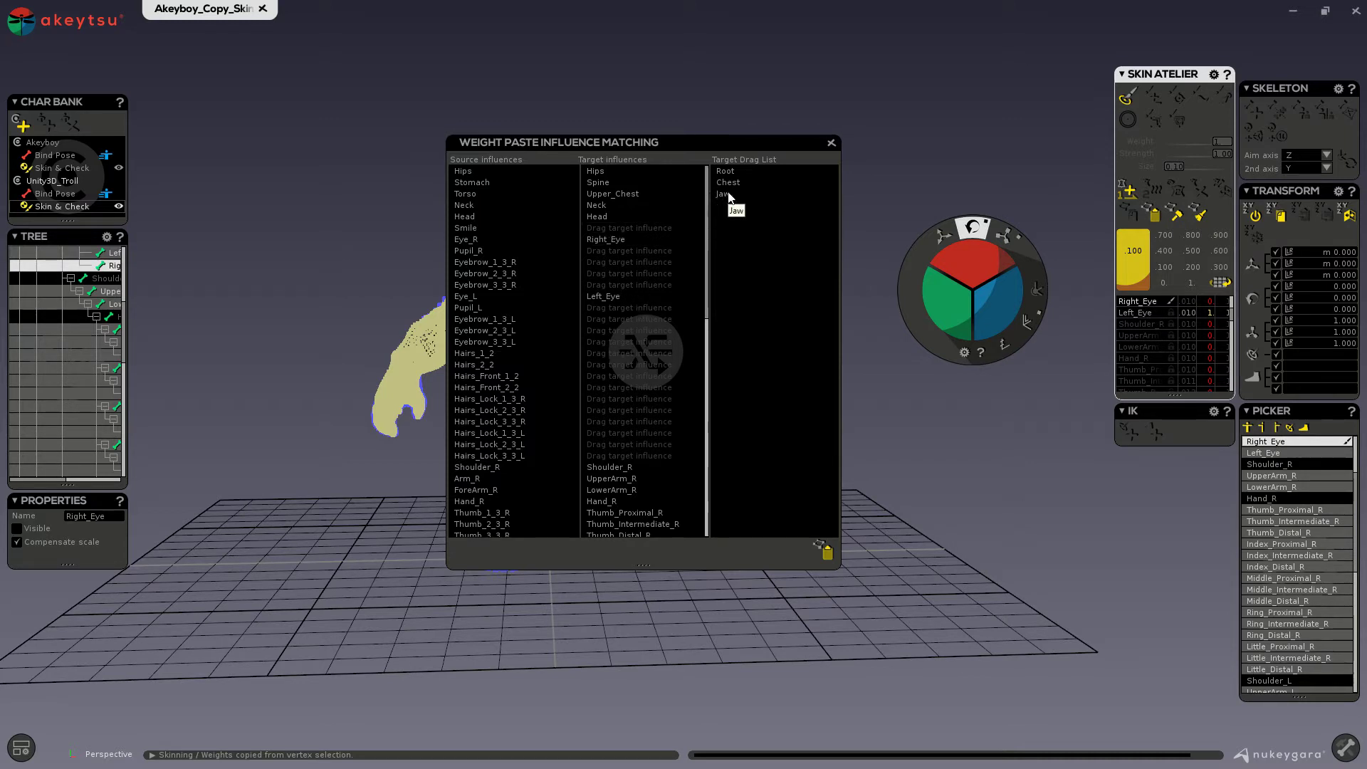
left_click_drag(728, 191, 602, 228)
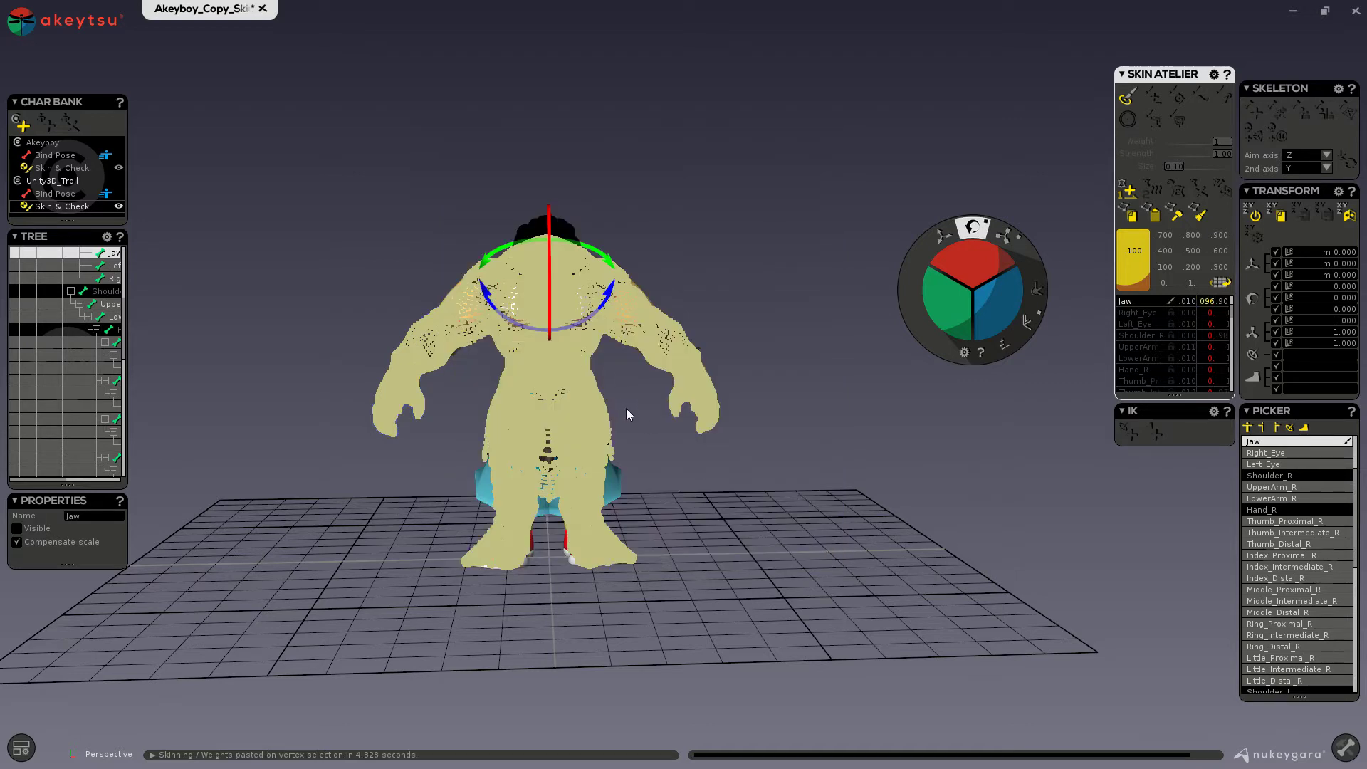
Leave vertex selection and inspect the pasted weights of the Spine, UpperArm_R and UpperArm_L joints.
left_click(631, 405)
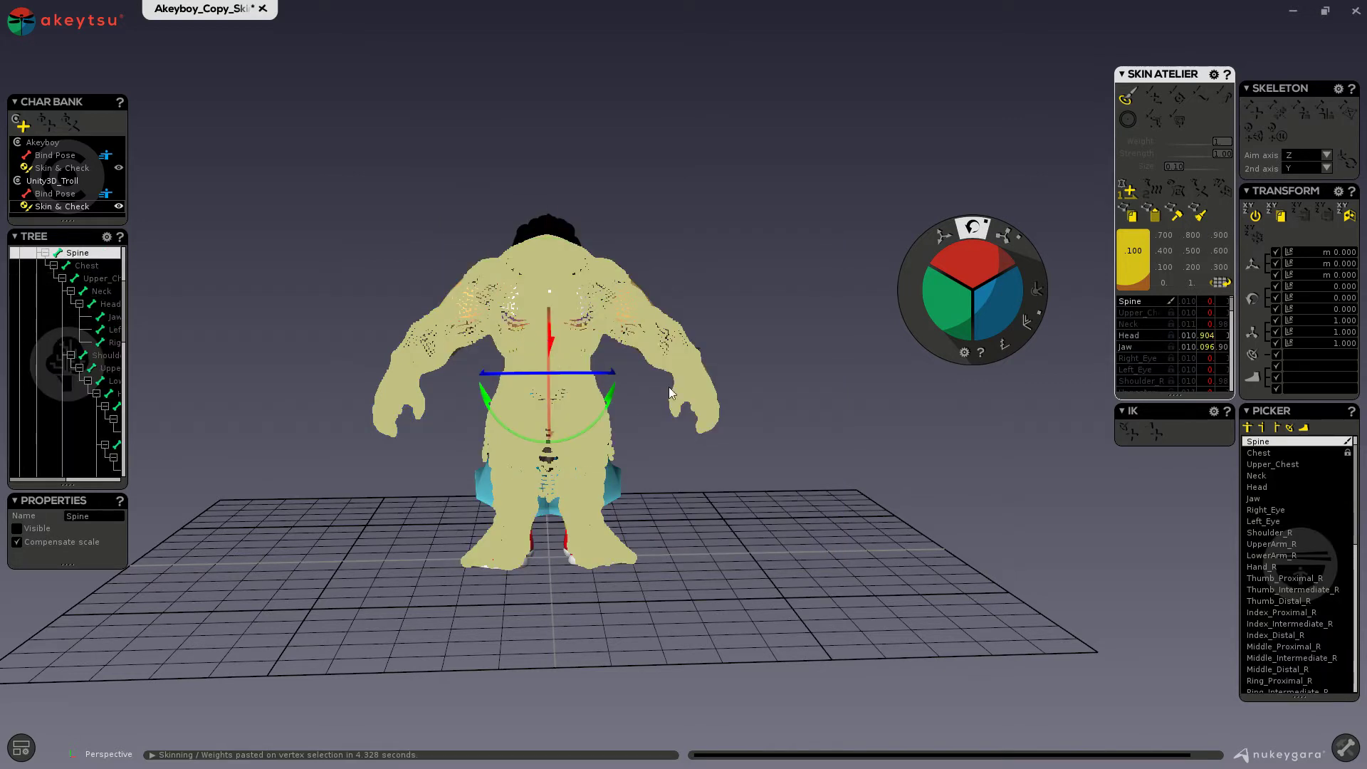
left_click_drag(755, 232, 789, 309)
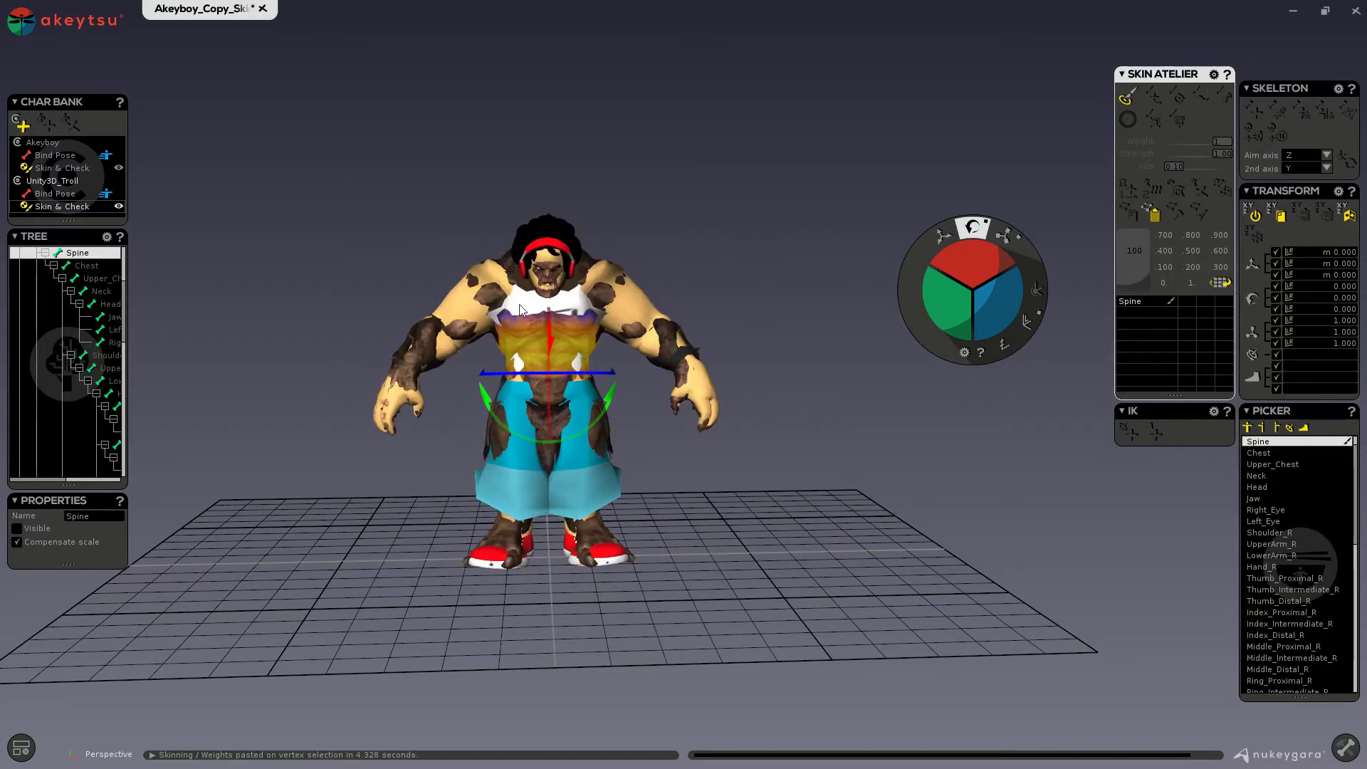
scroll(515, 305, "up", 5)
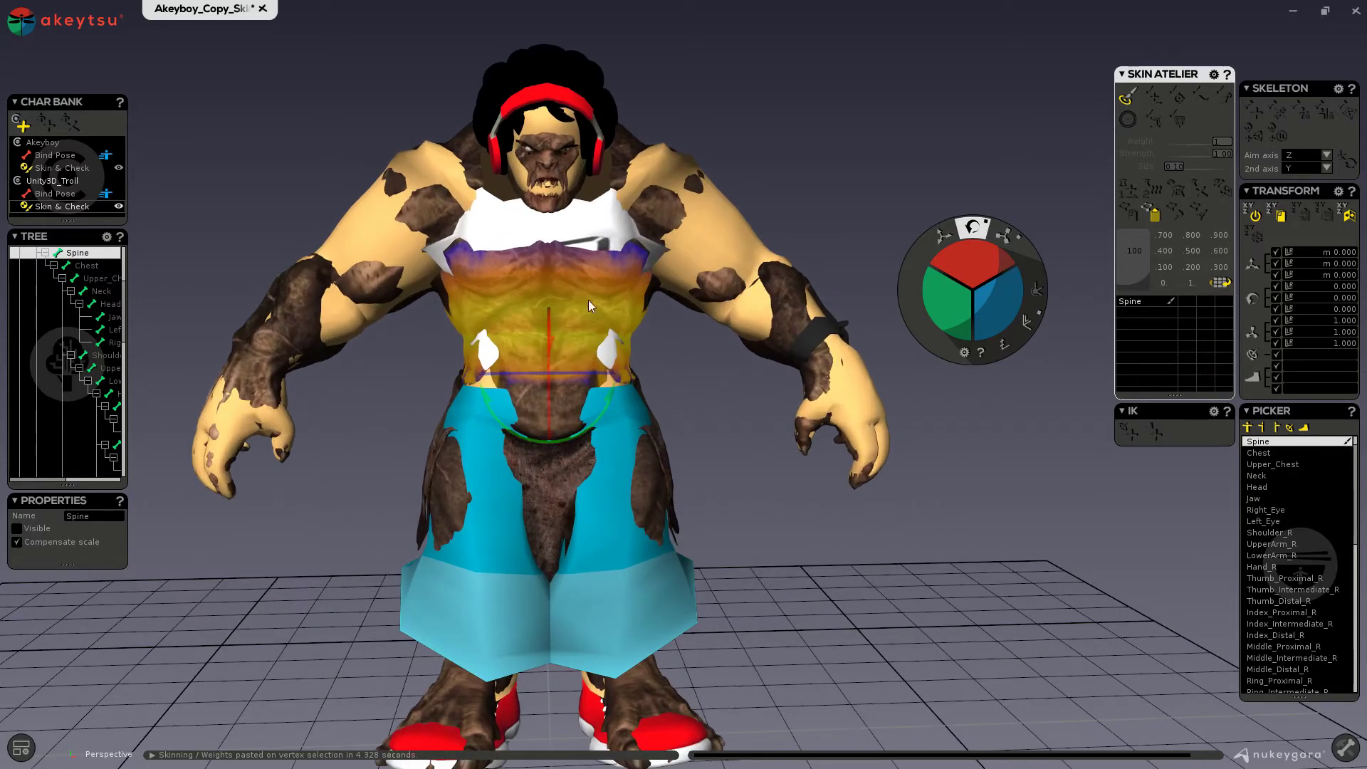
left_click(439, 221)
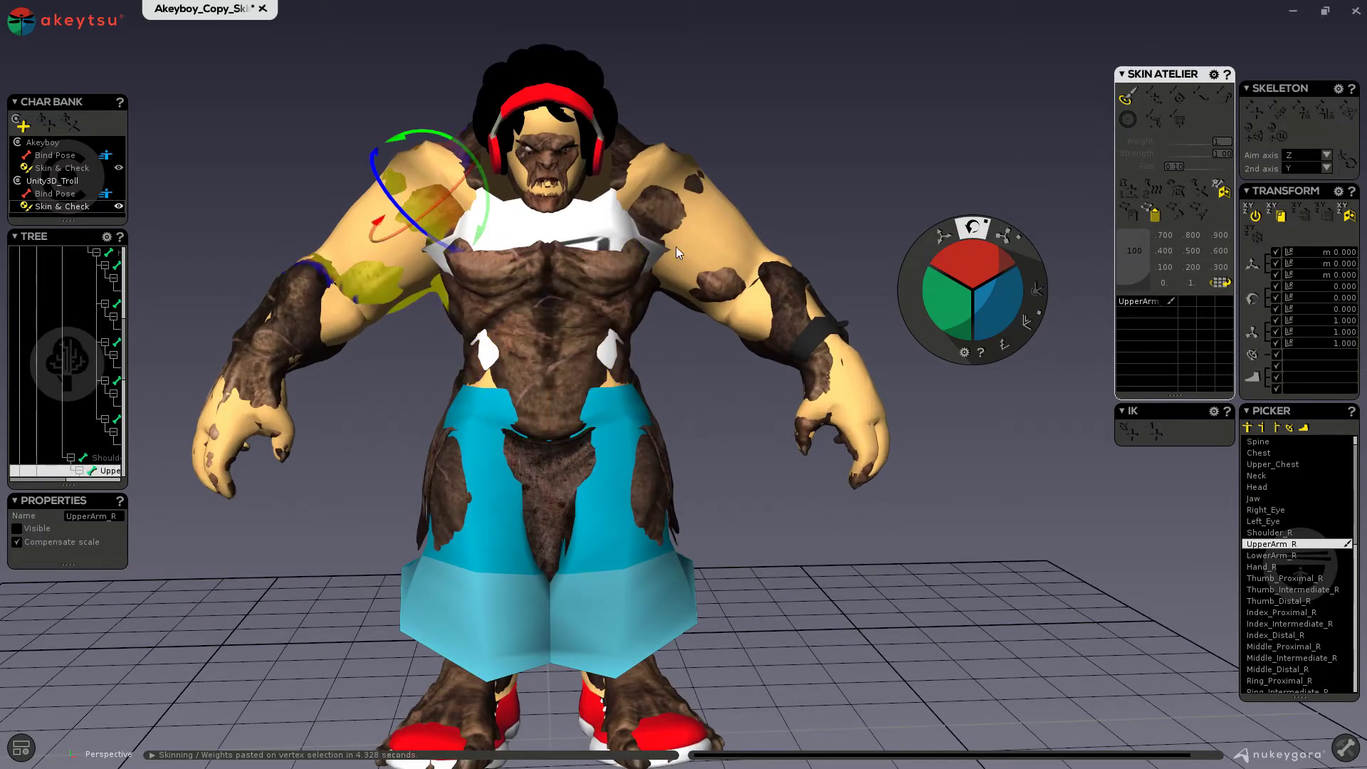
left_click(666, 211)
Hide Akeyboy's Skinned_Mesh so that only the troll mesh is displayed.
mouse_move(91, 349)
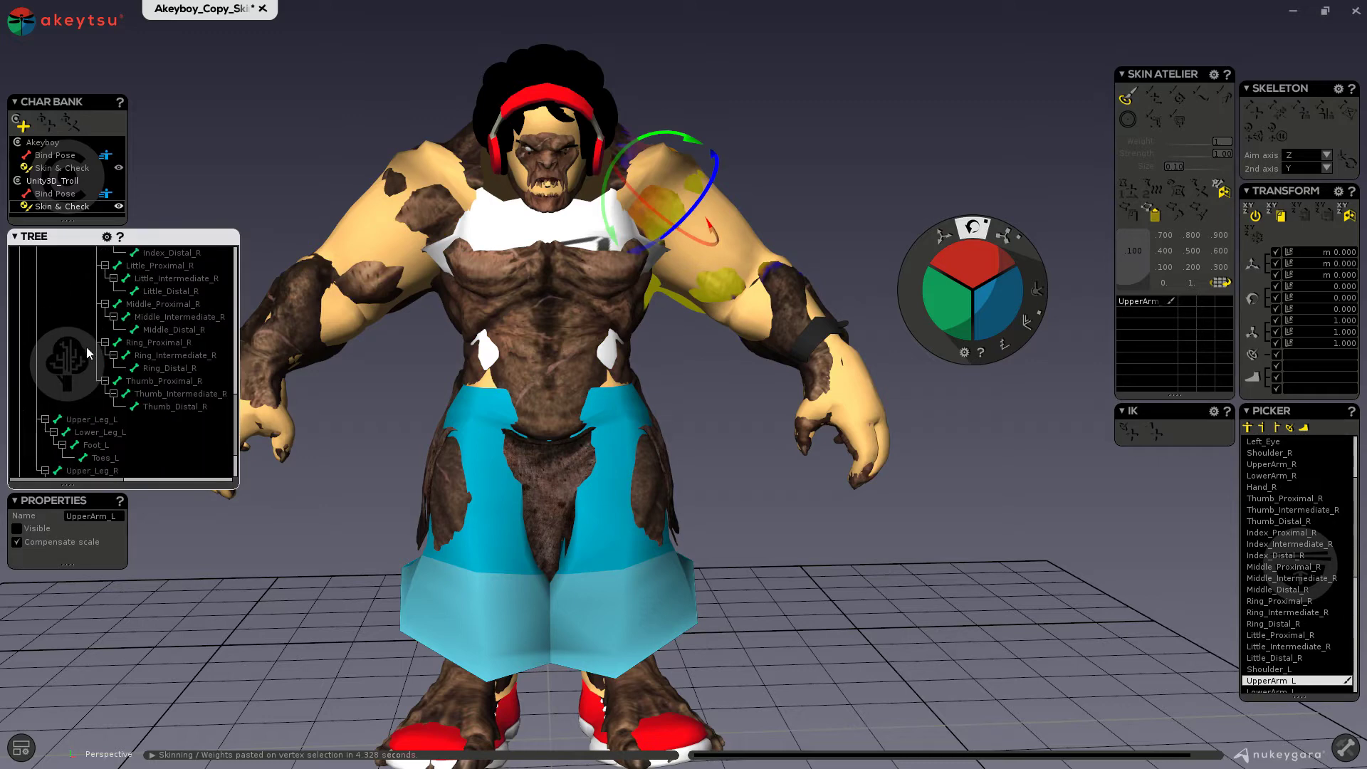
scroll(87, 348, "up", 10)
left_click(61, 329)
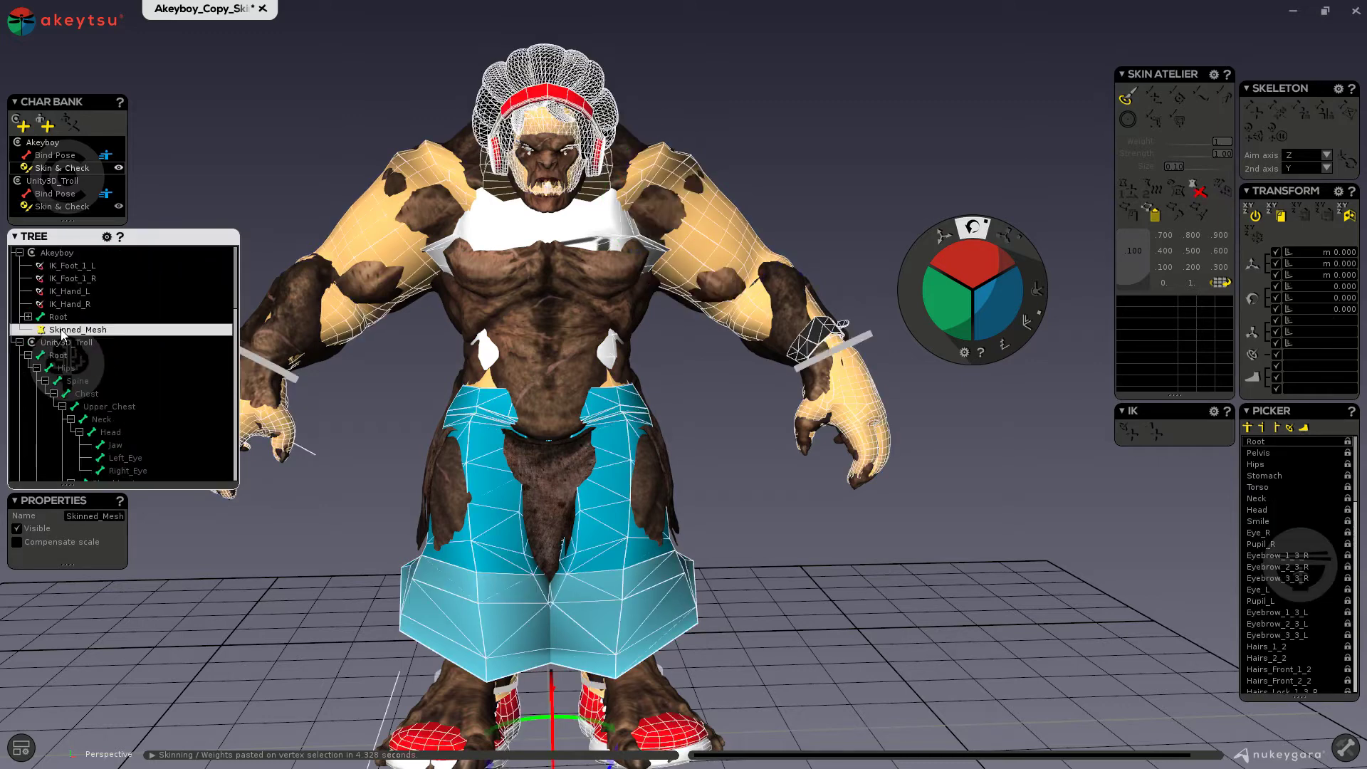
right_click(62, 331)
left_click(80, 488)
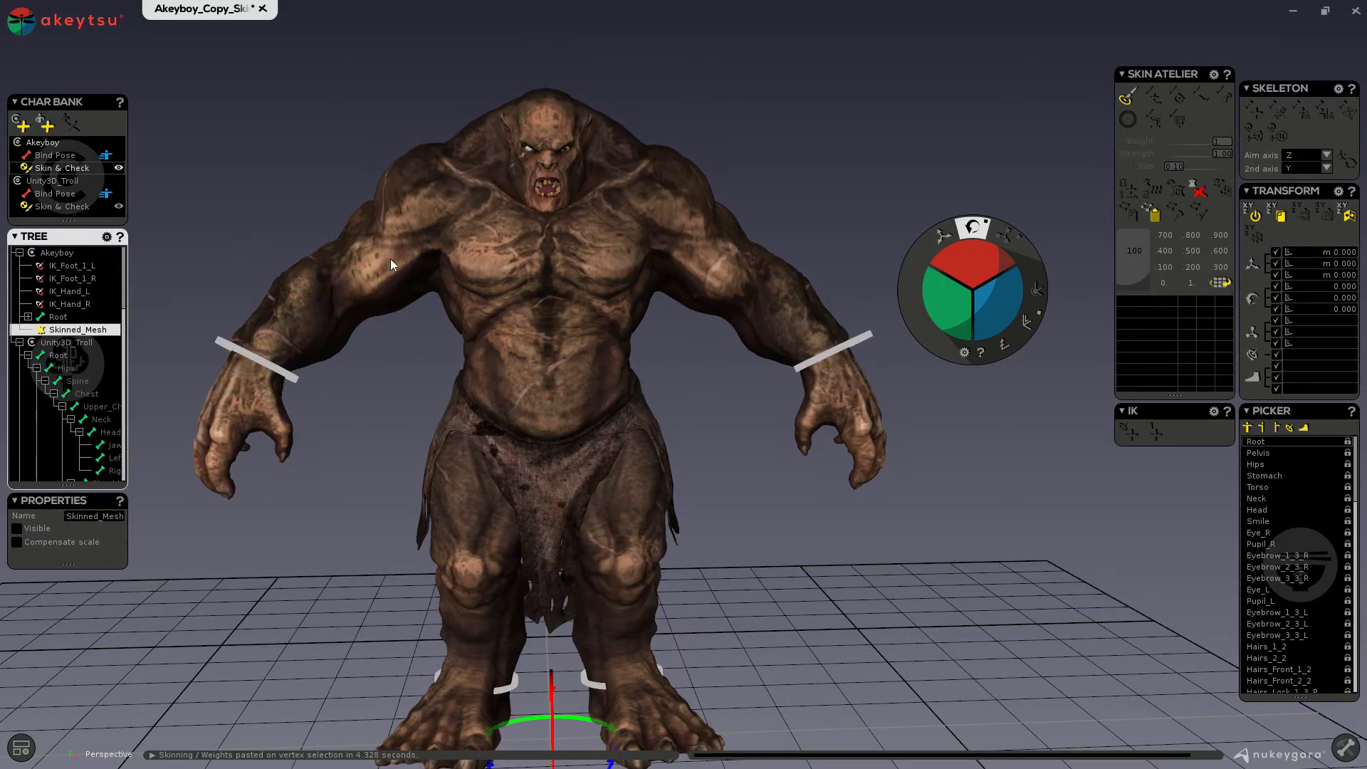
Examine the troll's skin weights on the upper arm, Spine and Upper_Chest joints.
left_click(396, 217)
left_click(676, 273)
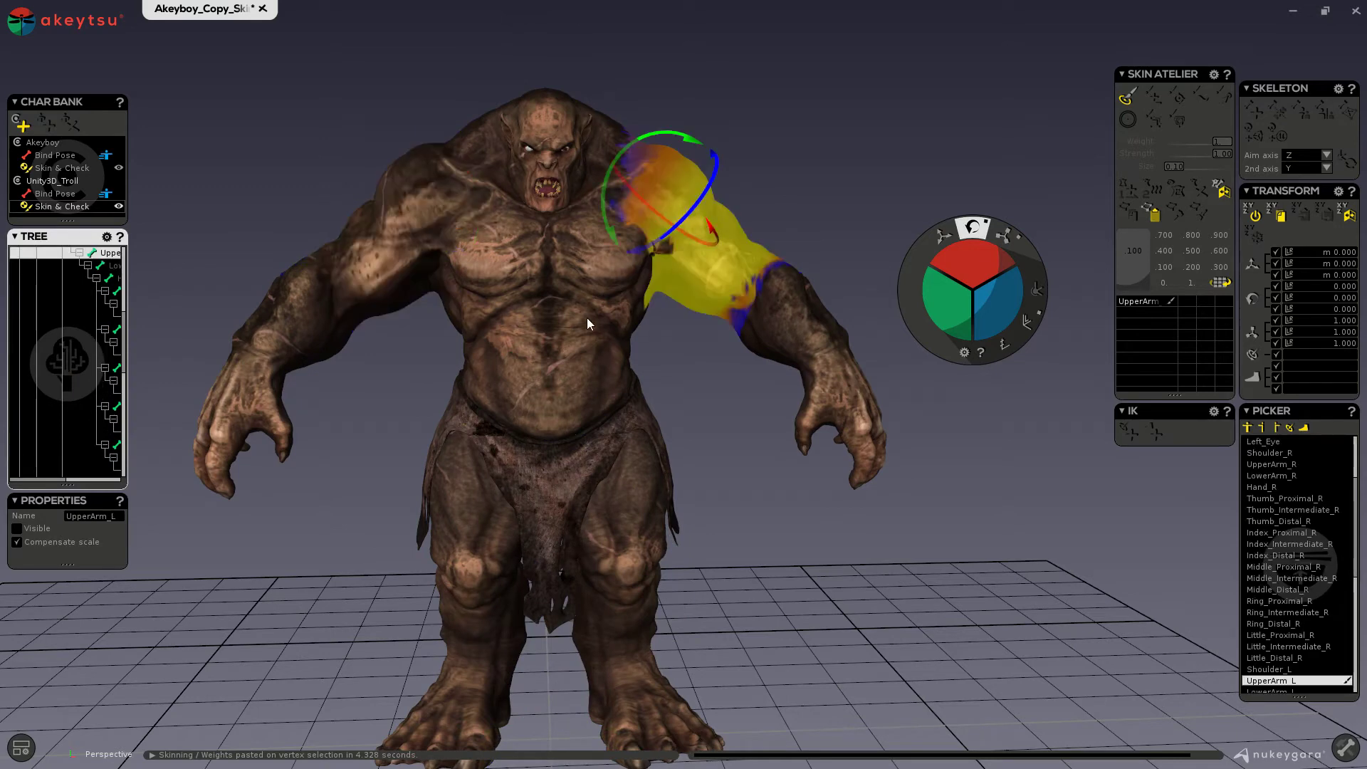
left_click(589, 379)
left_click(612, 225)
scroll(598, 299, "down", 3)
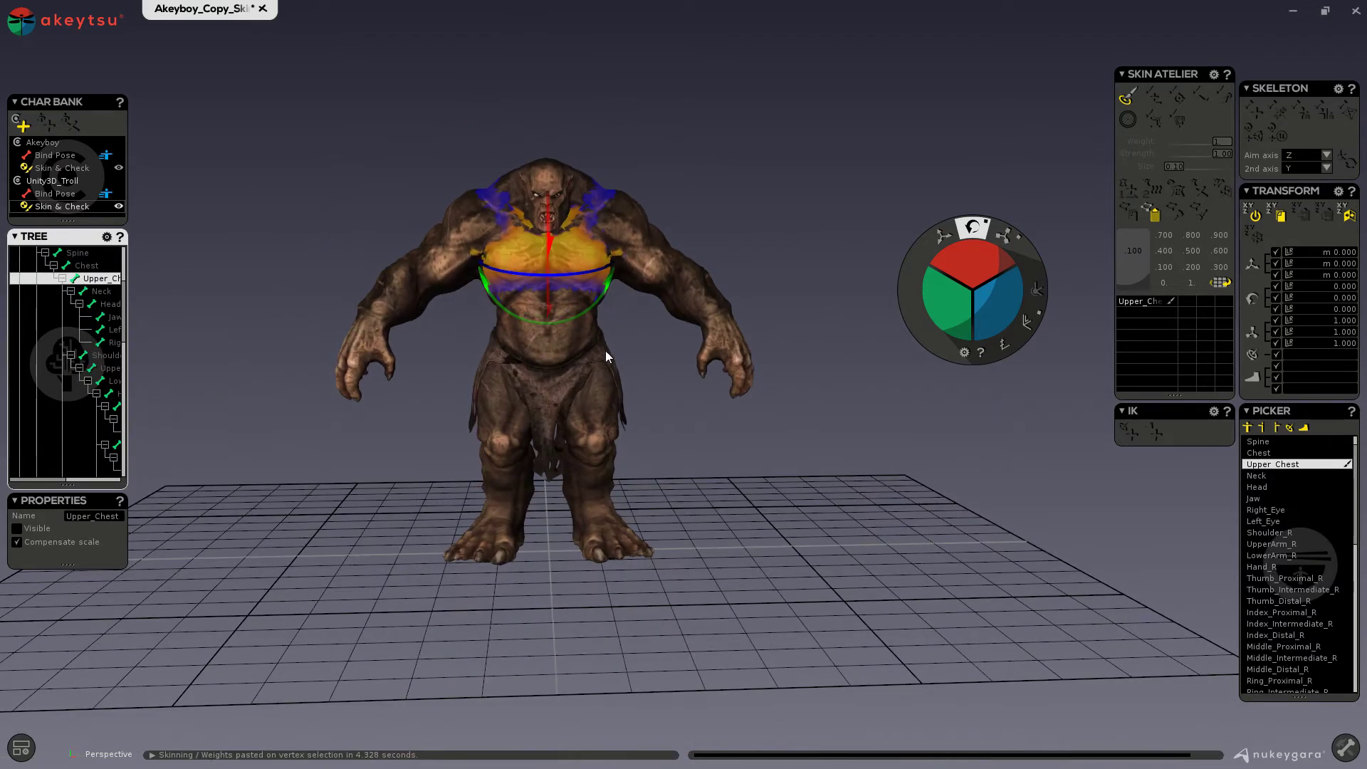
left_click(562, 344)
scroll(563, 335, "up", 3)
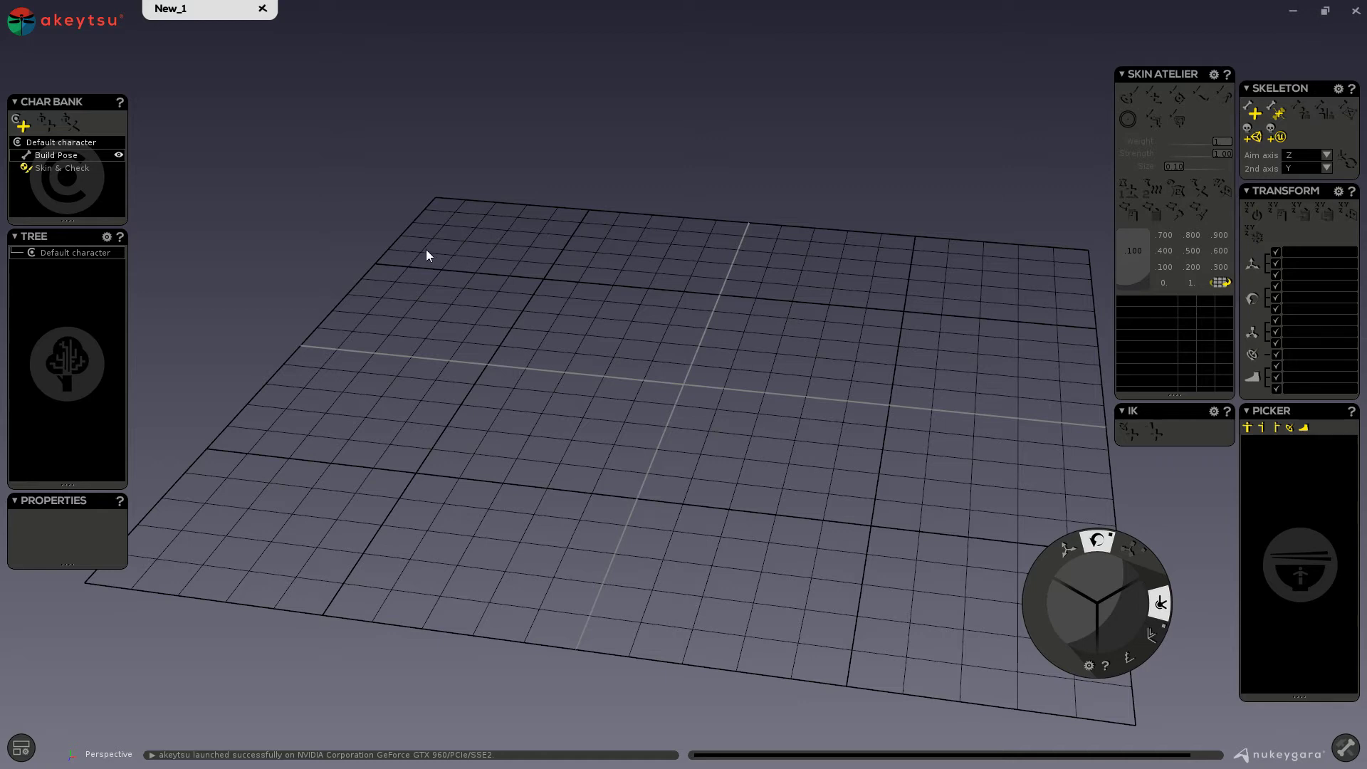
Open the scene Wolf_Trailer_V1.akt from the wolf folder.
left_click(22, 22)
left_click(54, 65)
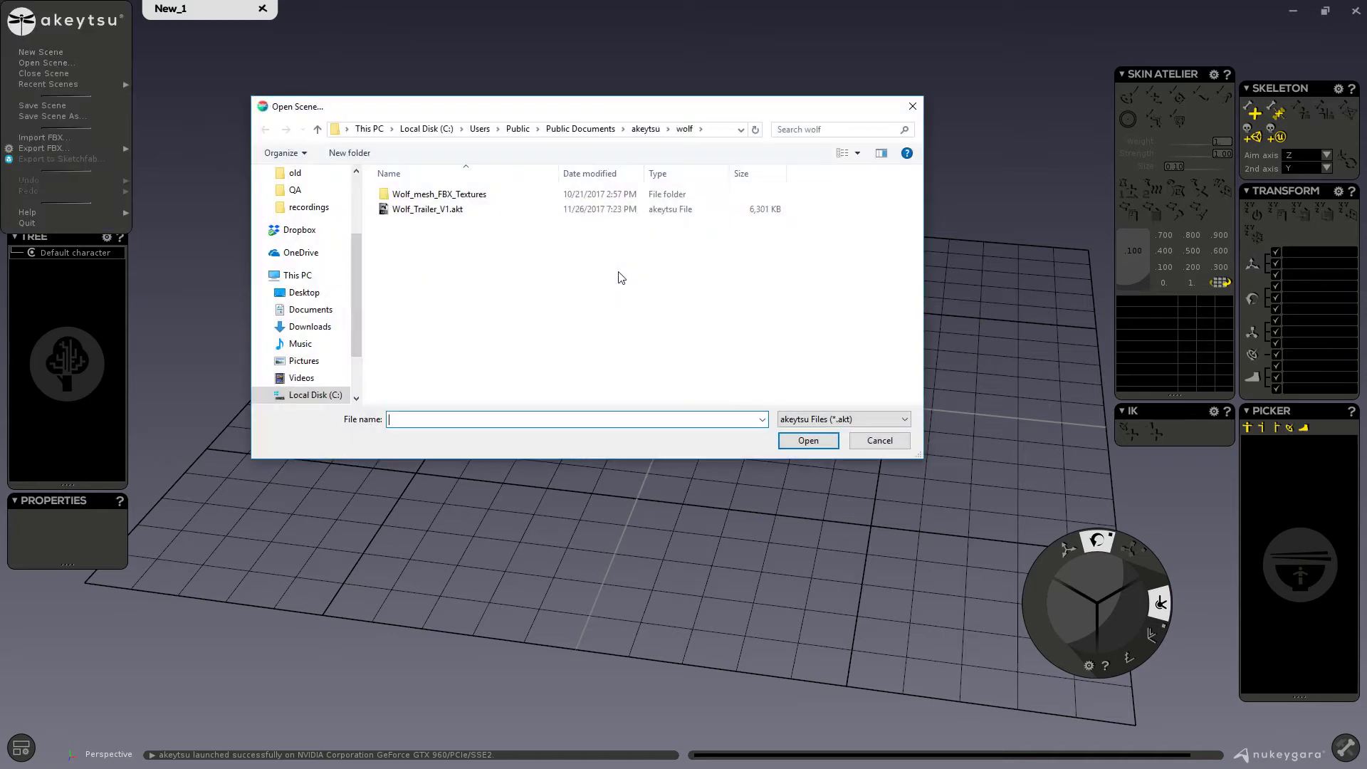
left_click(427, 209)
left_click(808, 441)
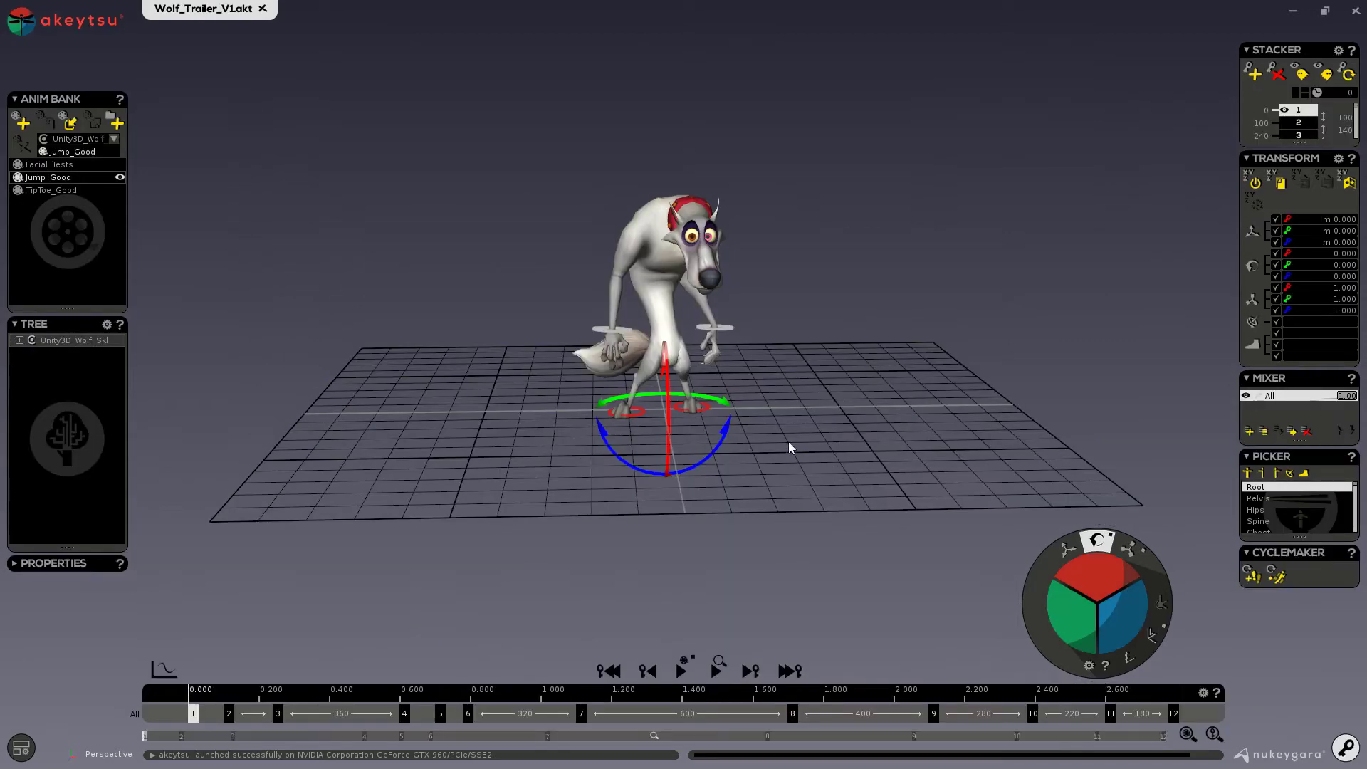
Switch from animation to rigging mode and duplicate the hierarchy of the Unity3D_Wolf_Skl character.
left_click(1345, 748)
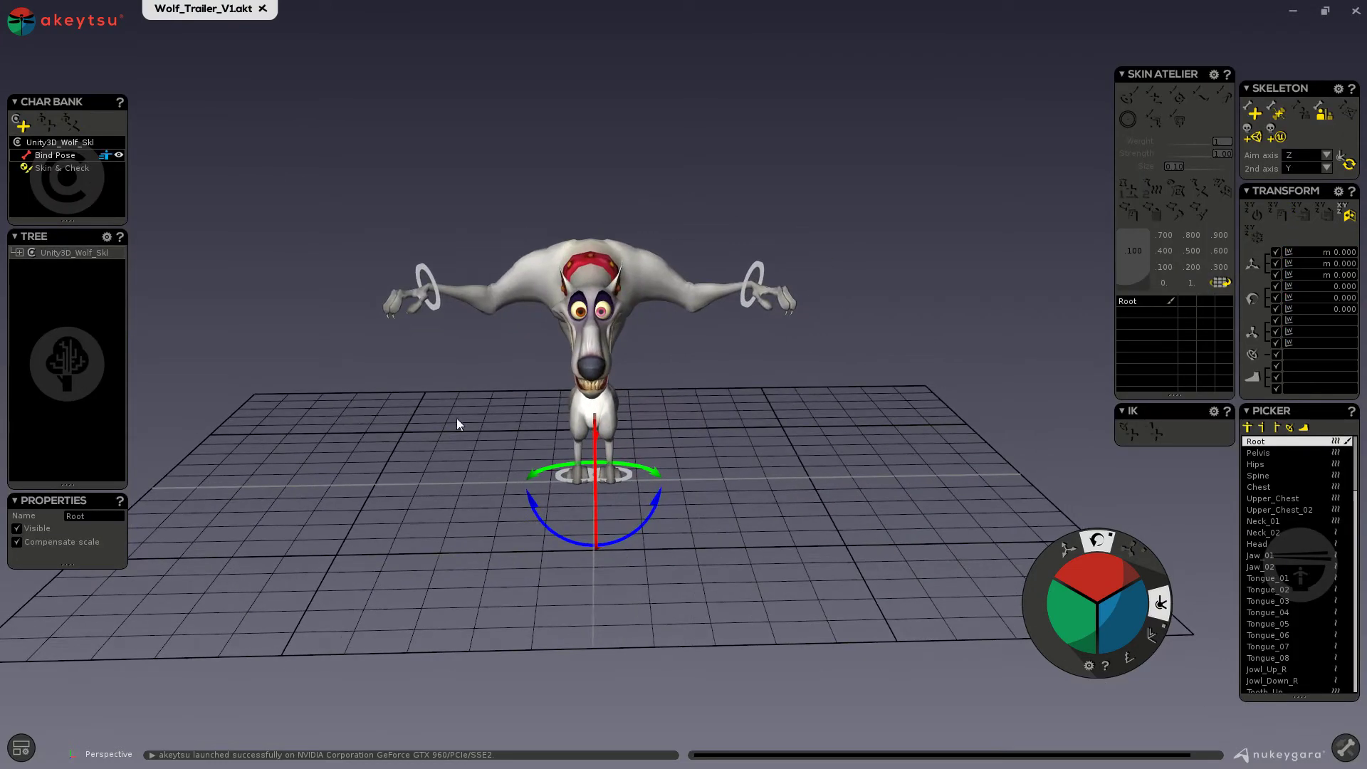
right_click(47, 250)
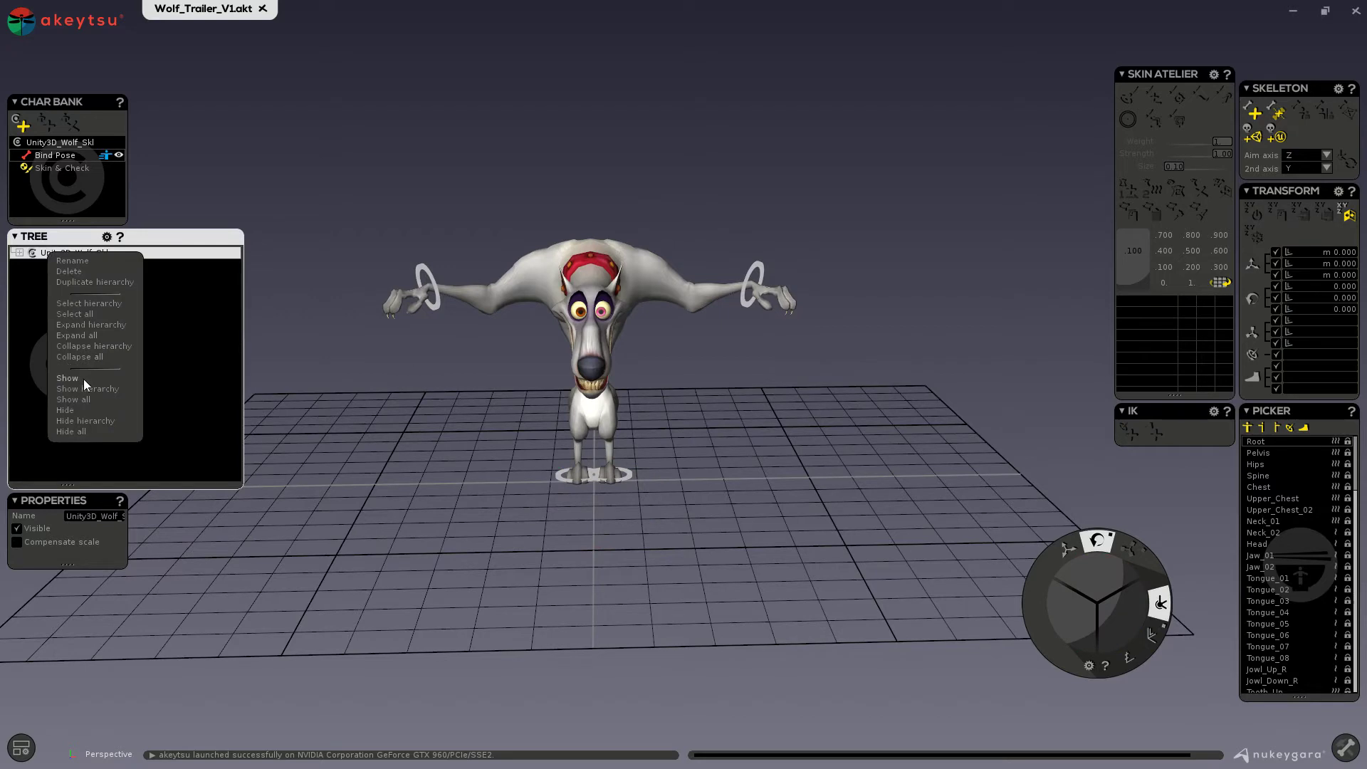
left_click(73, 283)
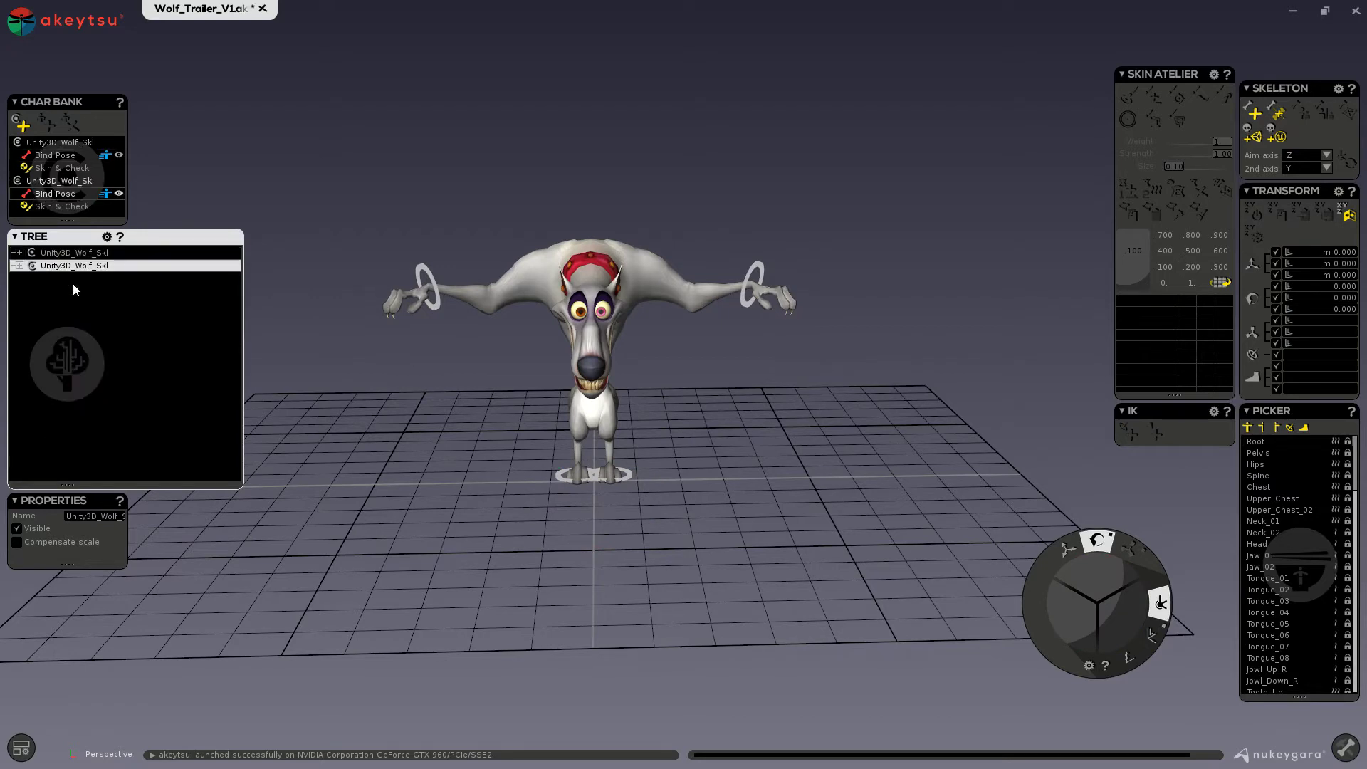
Expand both Unity3D_Wolf_Skl hierarchies to compare their joints and meshes, and collapse the original one.
left_click(19, 253)
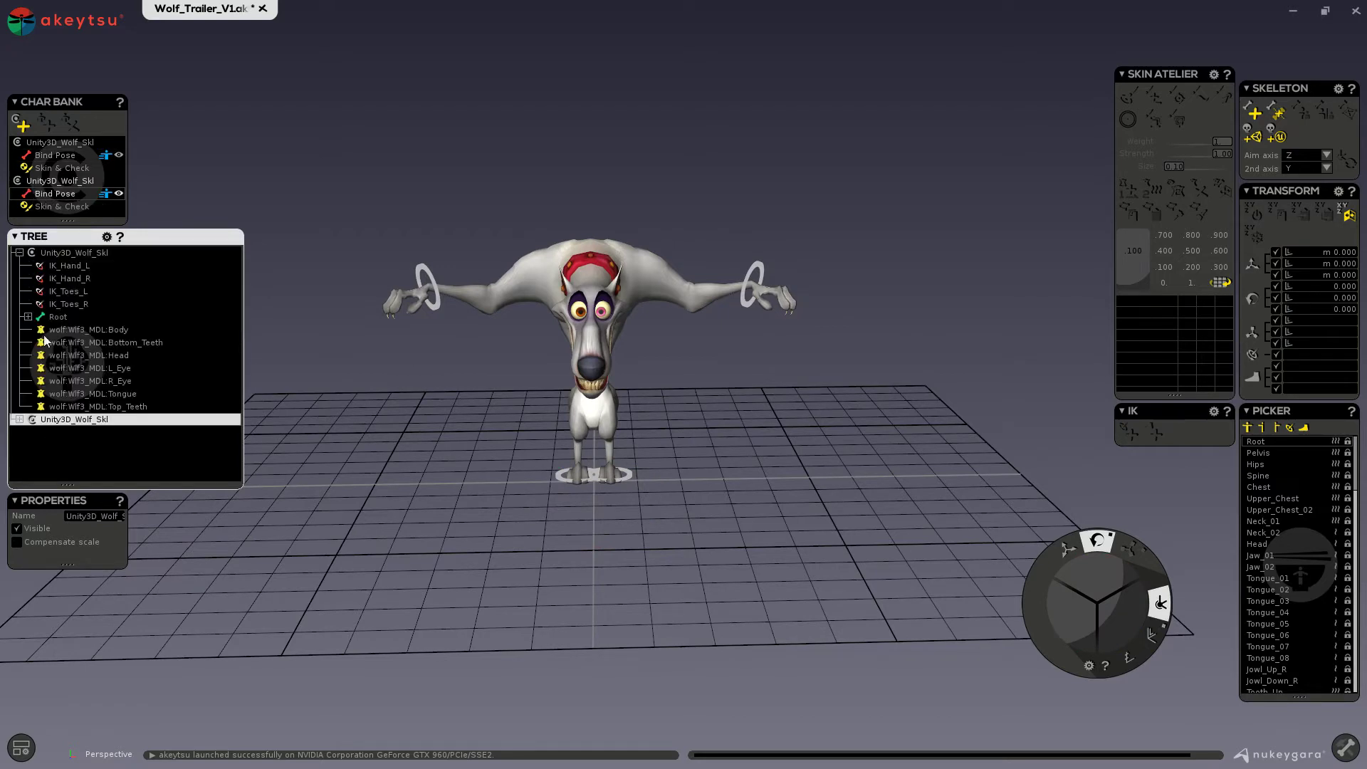
left_click(19, 420)
scroll(71, 396, "down", 3)
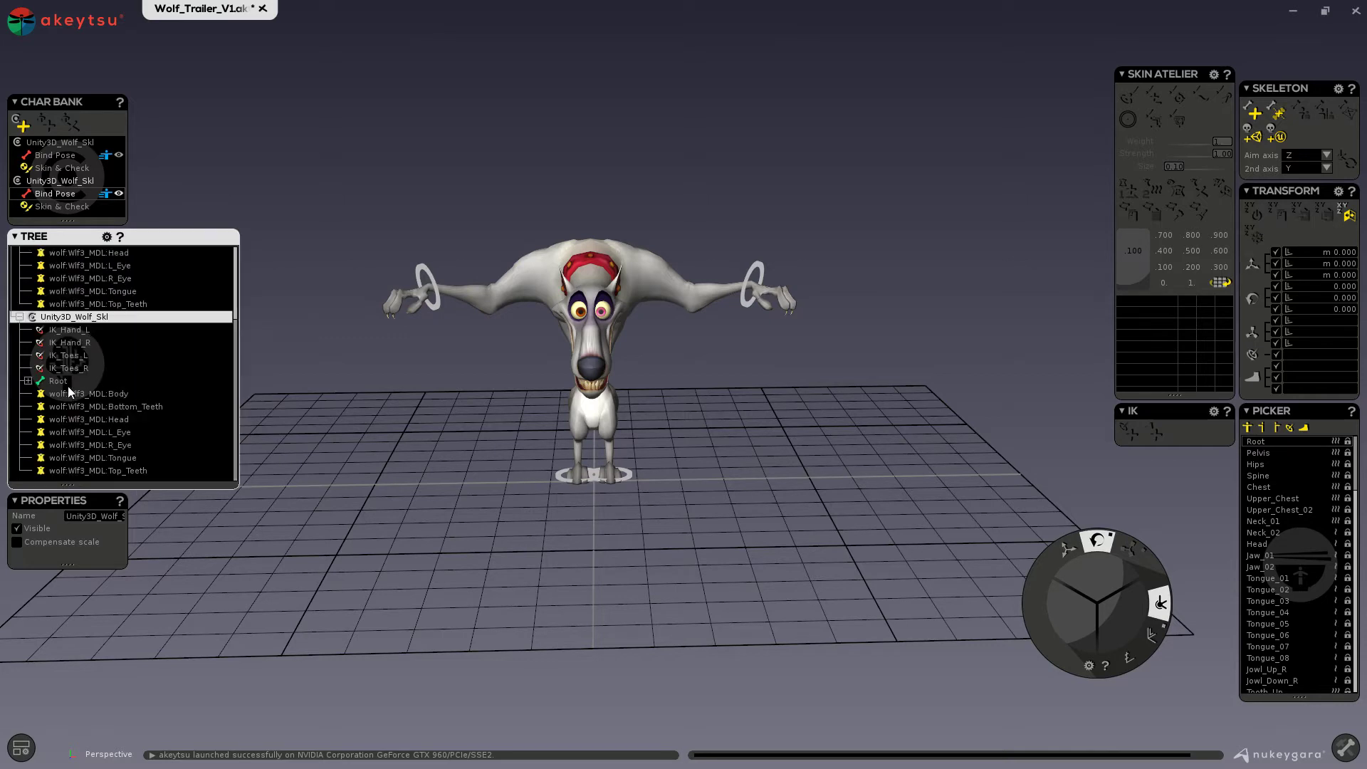
scroll(67, 386, "up", 3)
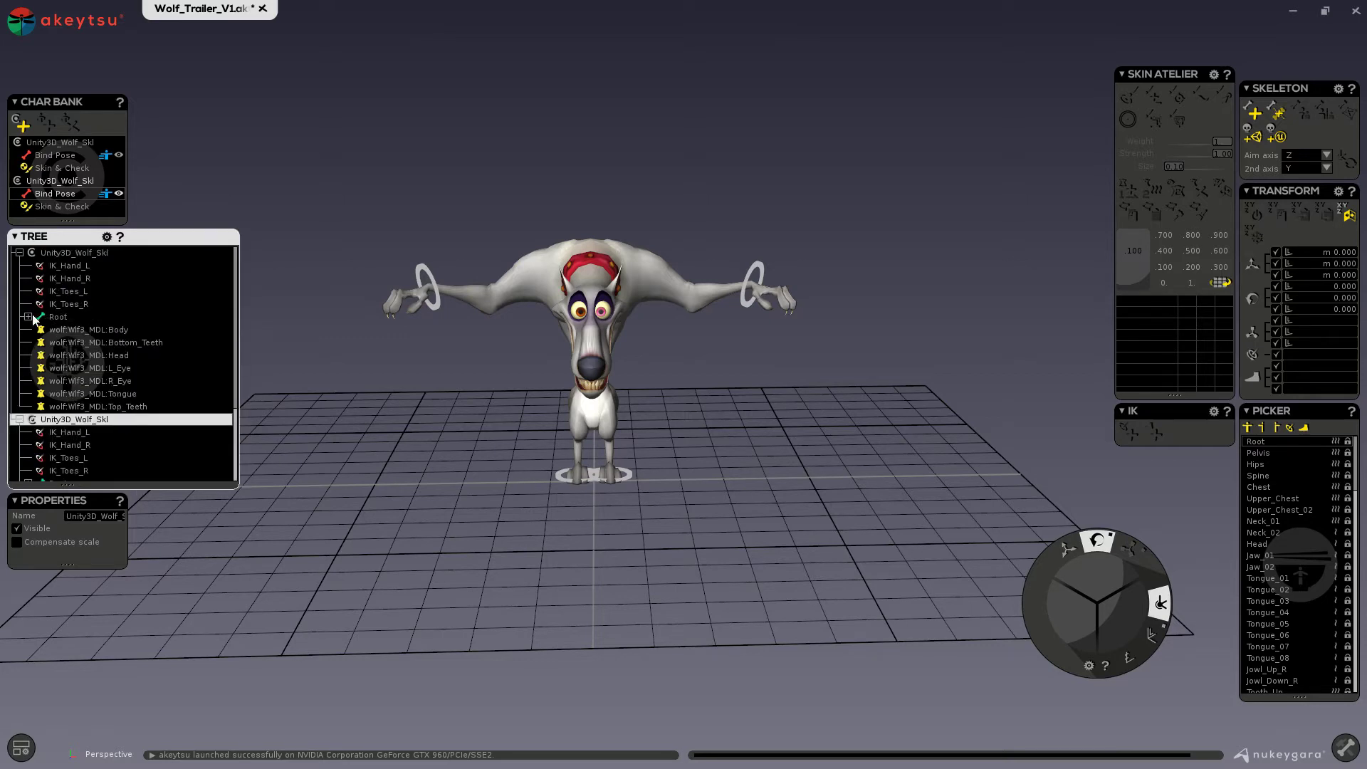
scroll(83, 360, "down", 3)
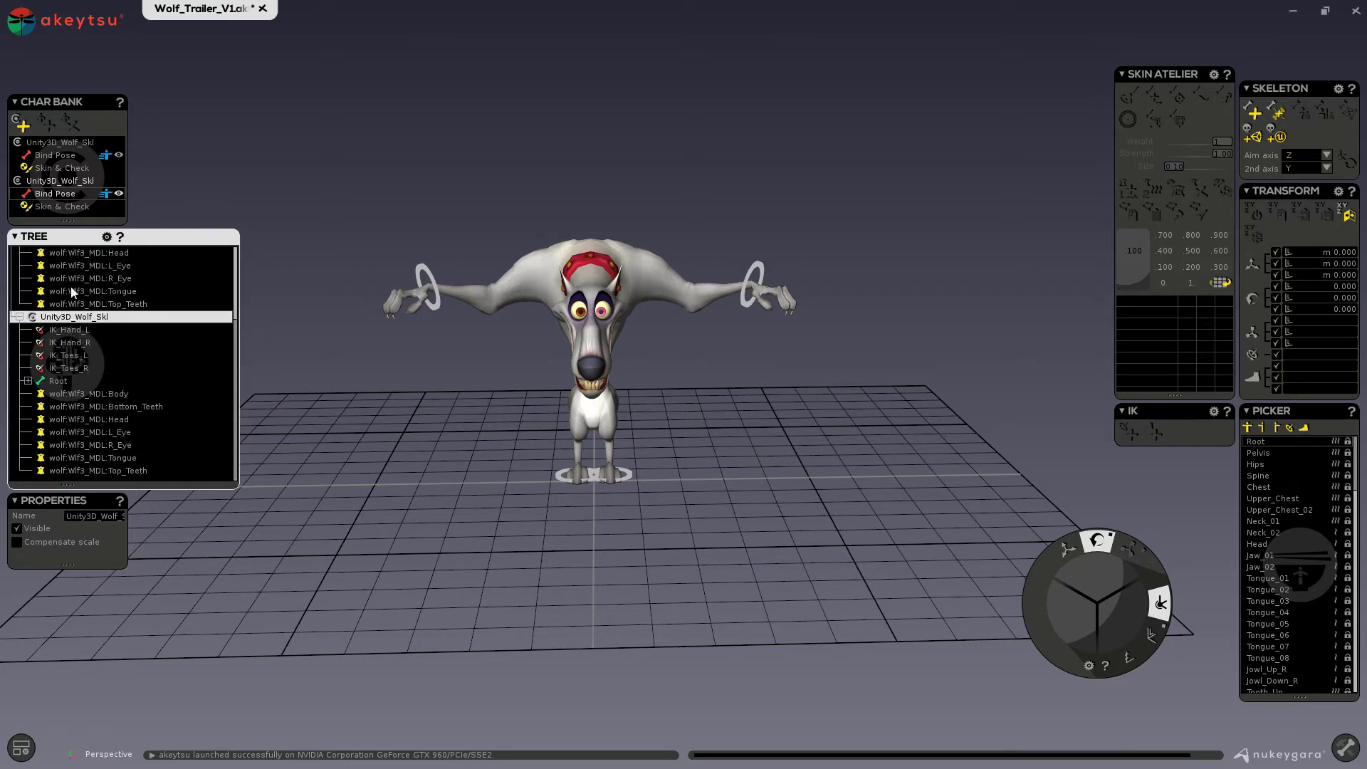
scroll(86, 313, "up", 3)
left_click(19, 253)
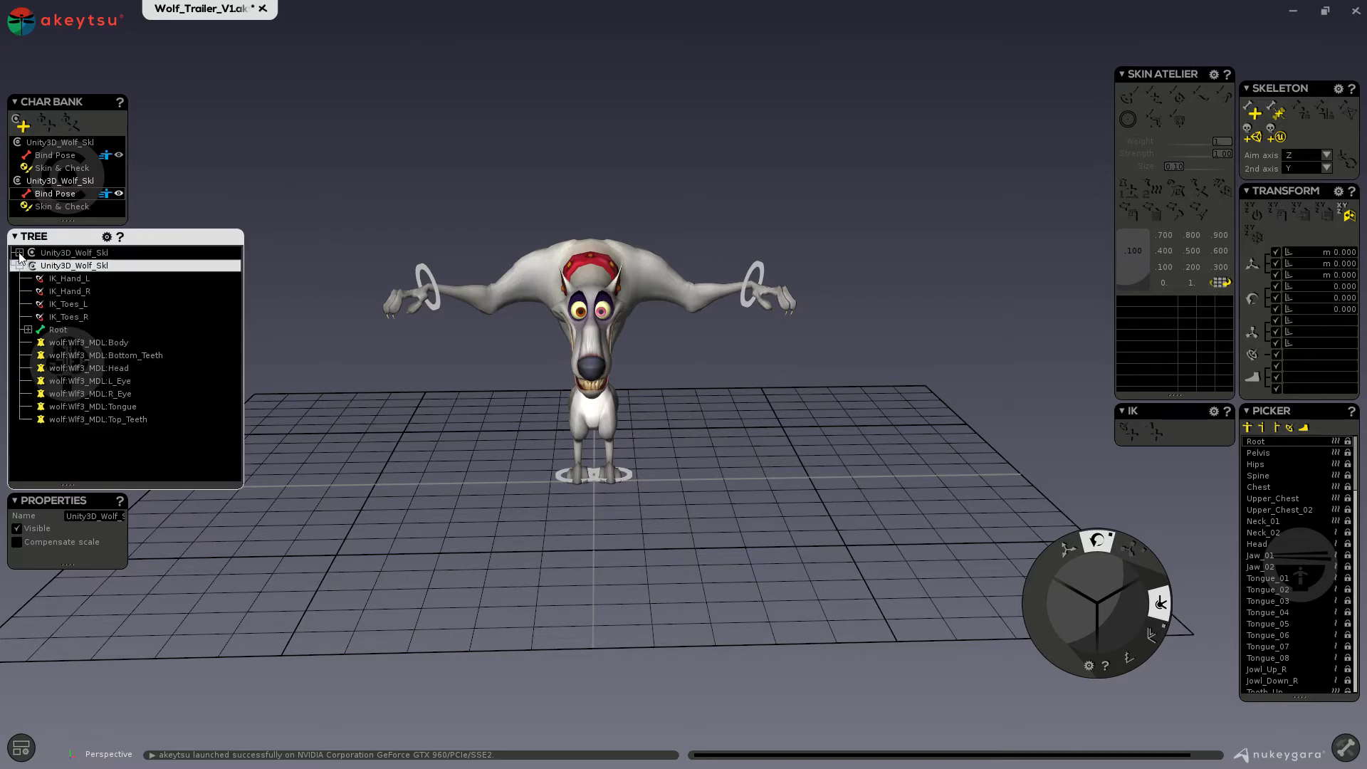
Import Wolf_body.fbx into the scene and select the imported wolf:Wlf3_MDL:Body mesh to inspect it on the wolf.
left_click(20, 28)
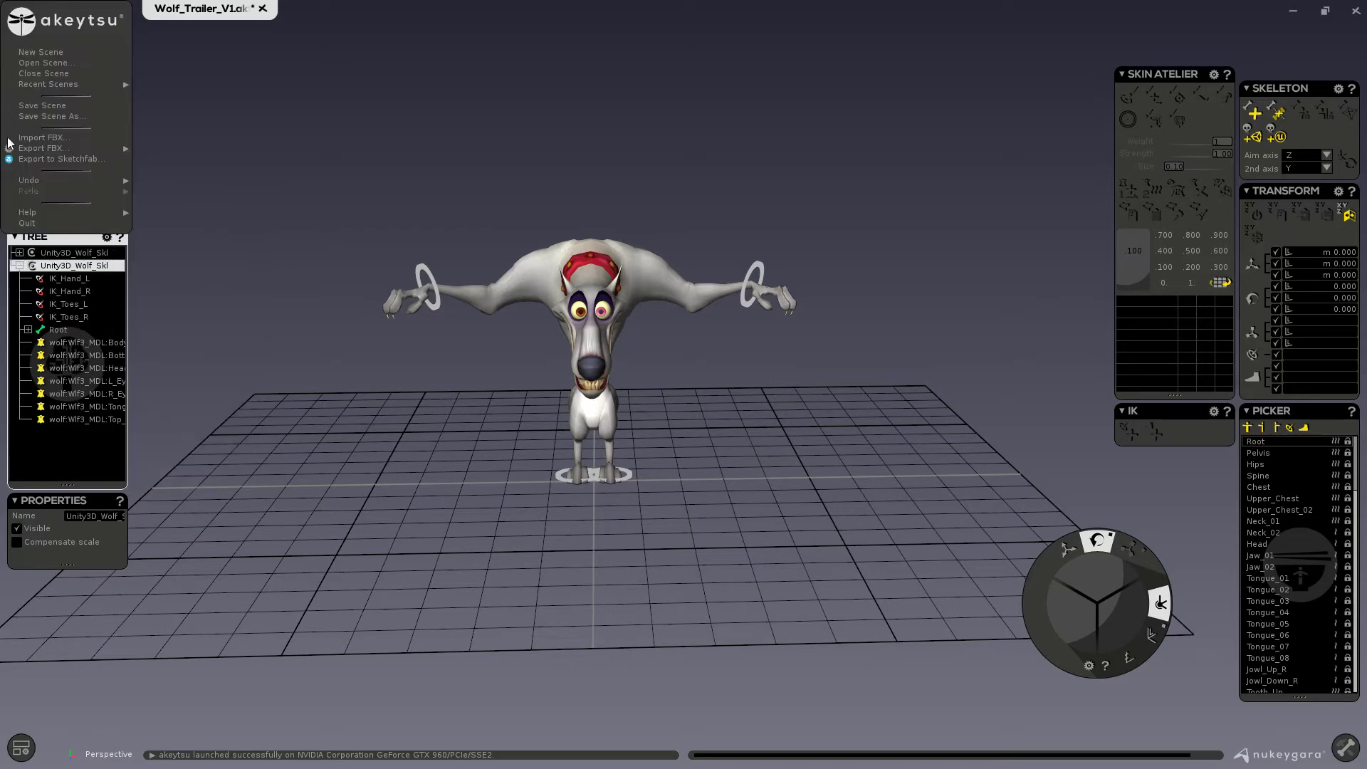
left_click(32, 138)
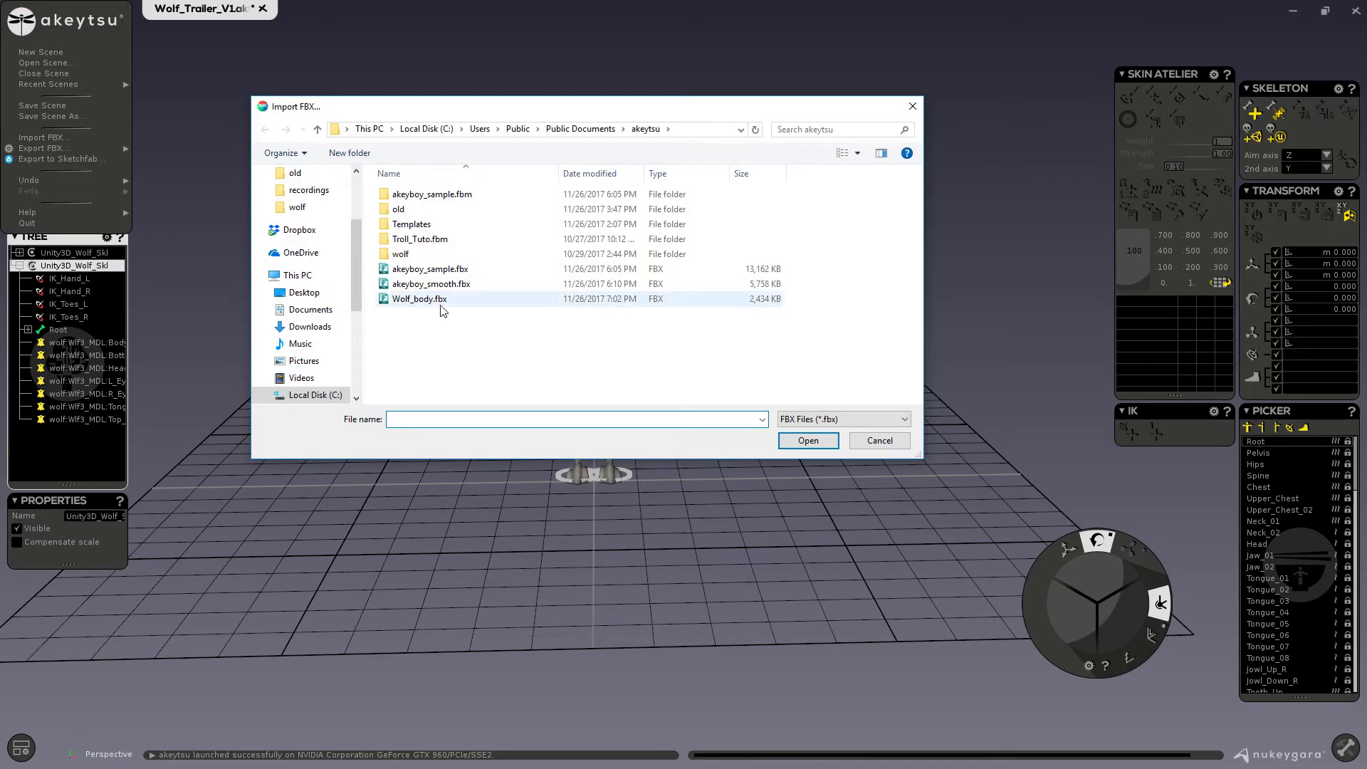
left_click(431, 299)
left_click(809, 441)
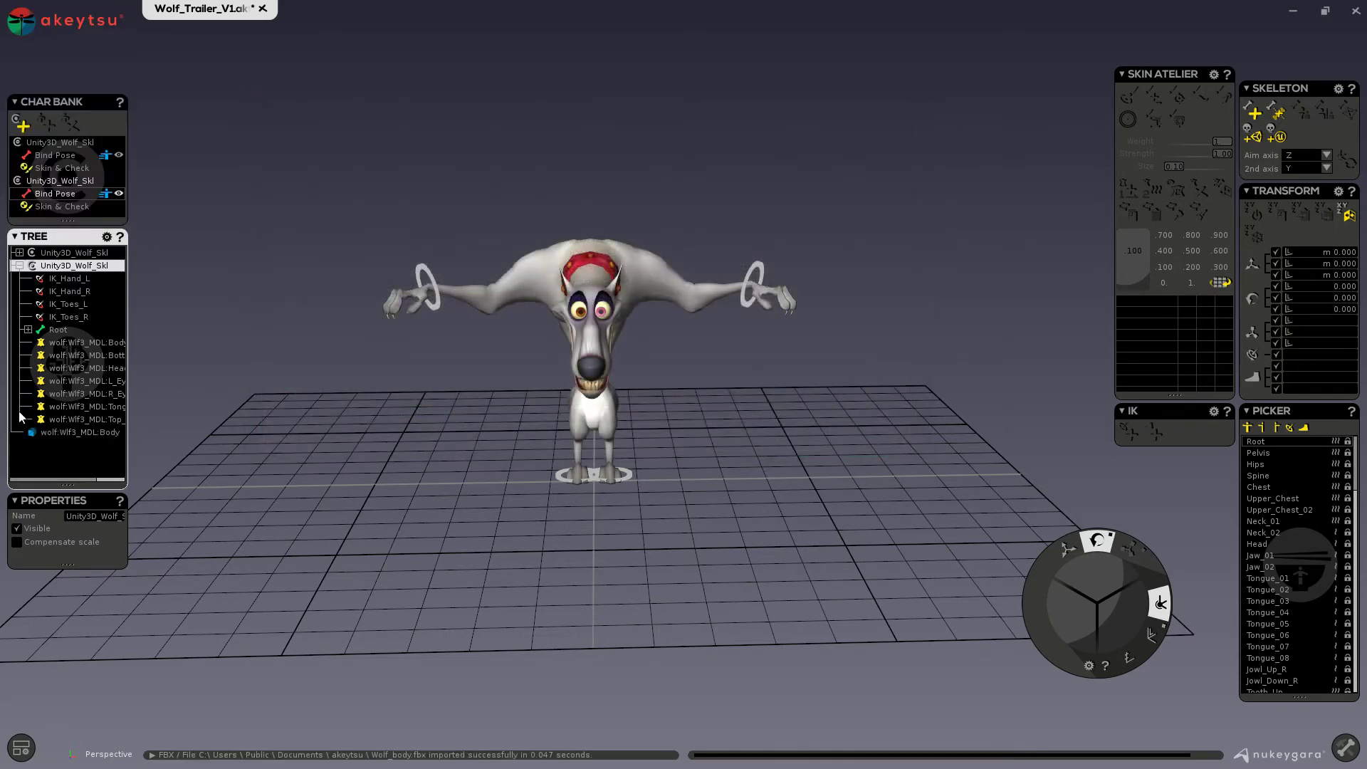
left_click(63, 432)
left_click_drag(413, 416, 469, 452, "alt")
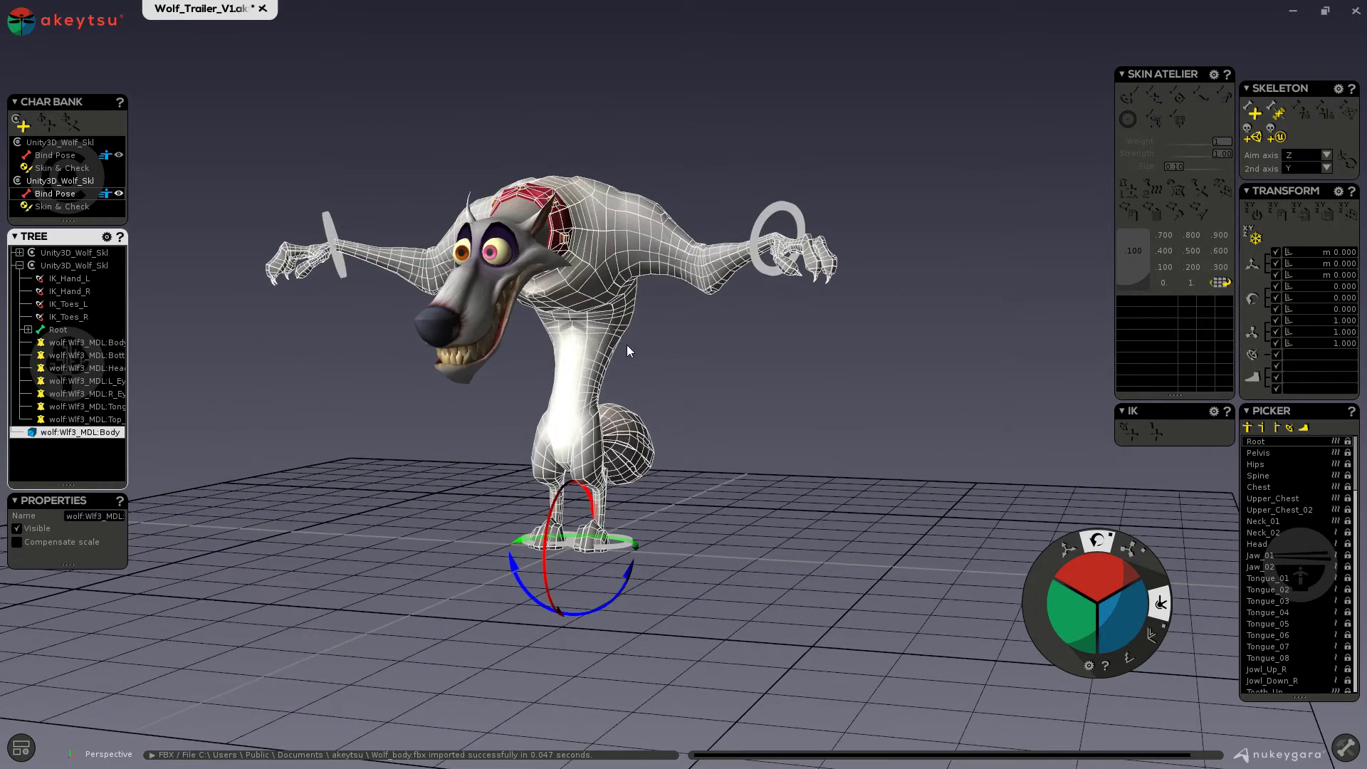
left_click_drag(536, 374, 502, 459, "alt")
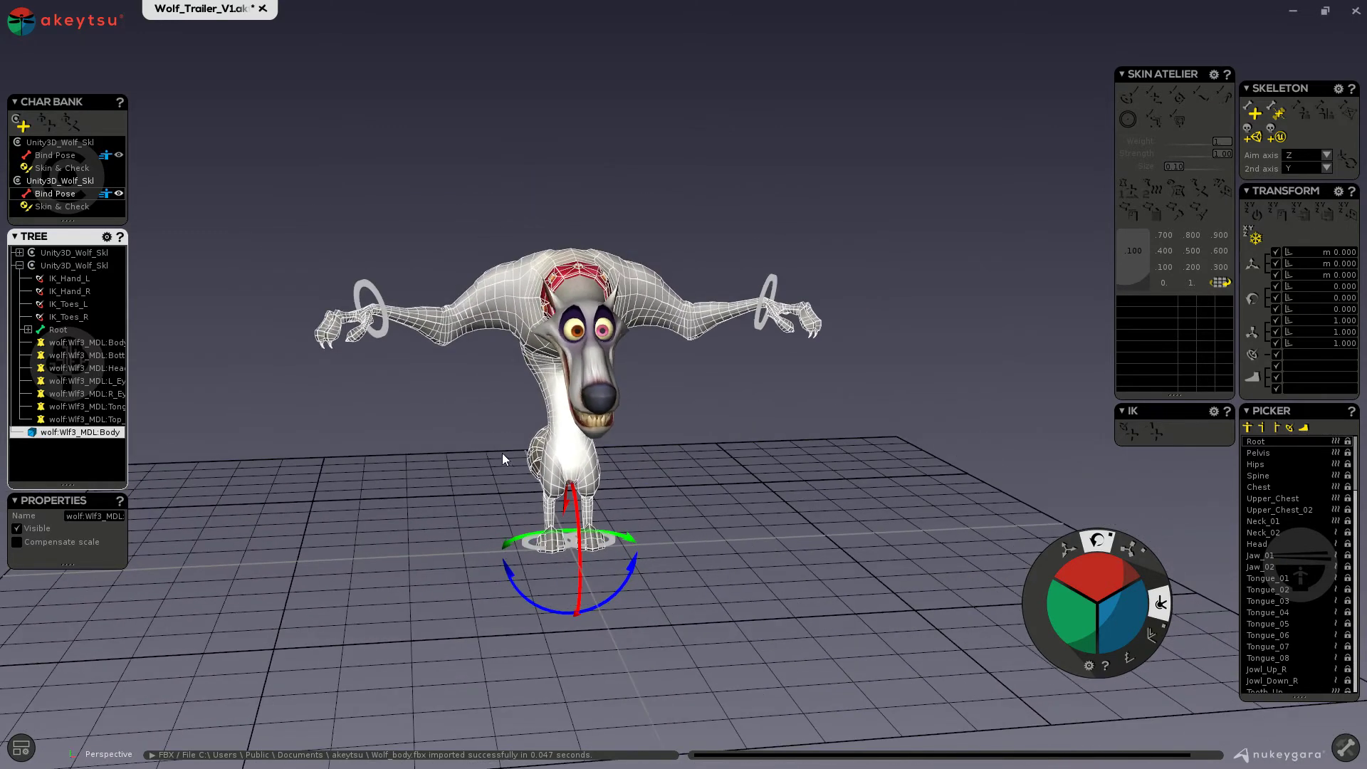
Delete the skinned Body mesh of the second Unity3D_Wolf_Skl and parent the imported Body mesh under that character.
mouse_move(80, 411)
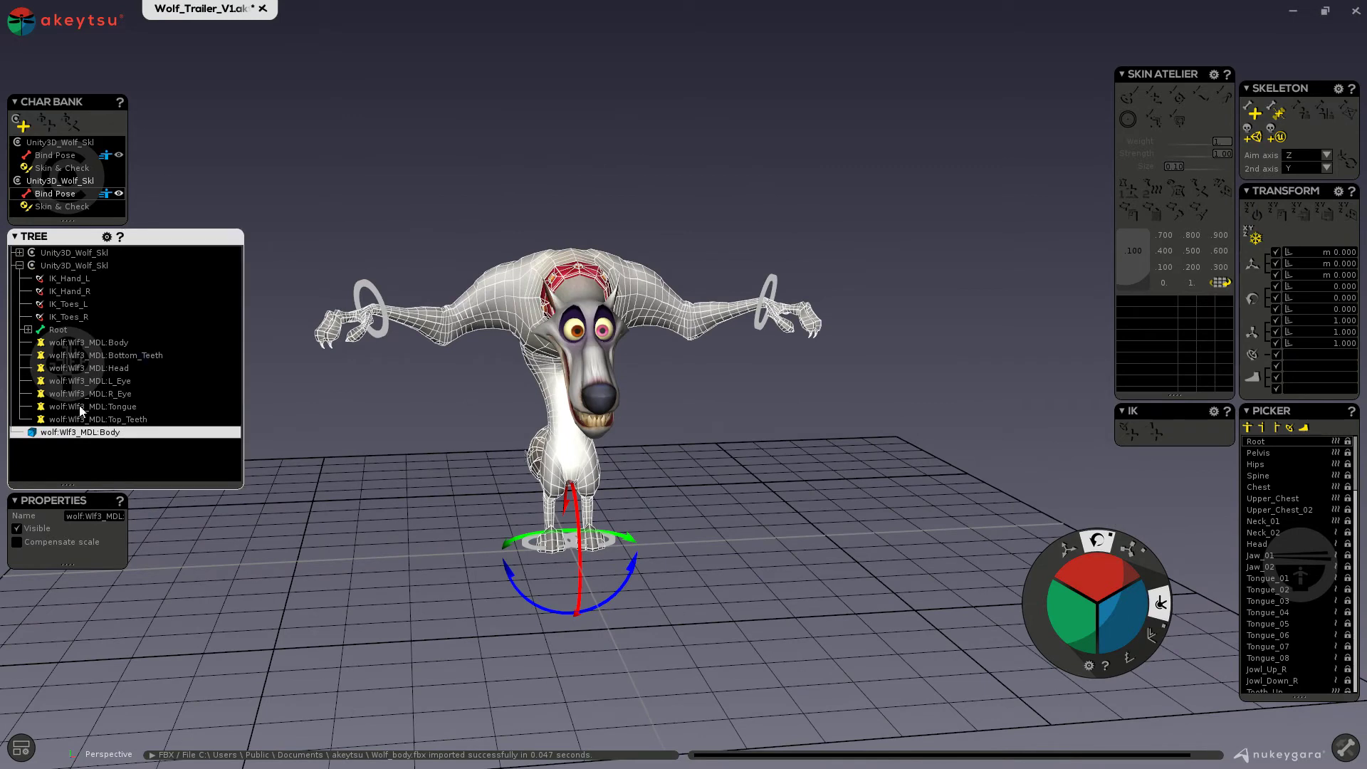
left_click(79, 344)
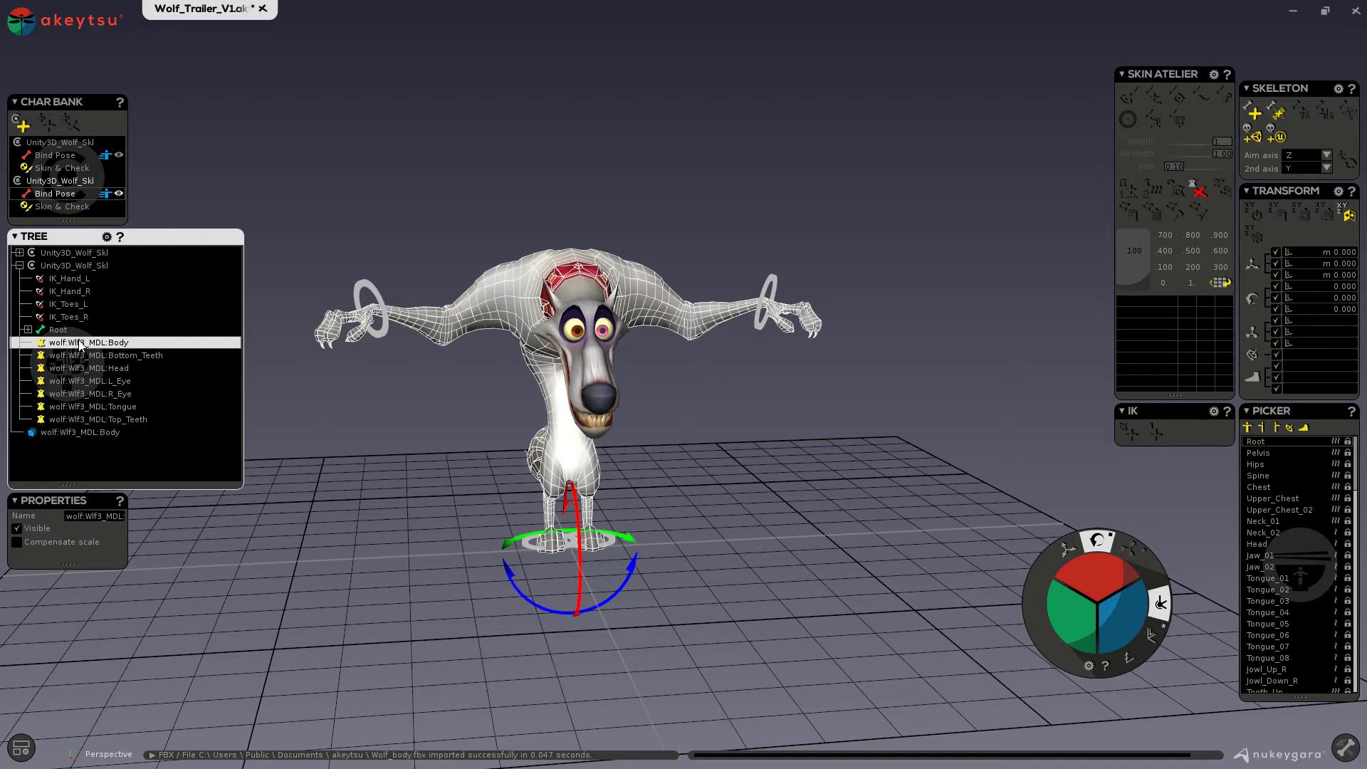
right_click(81, 343)
left_click(91, 361)
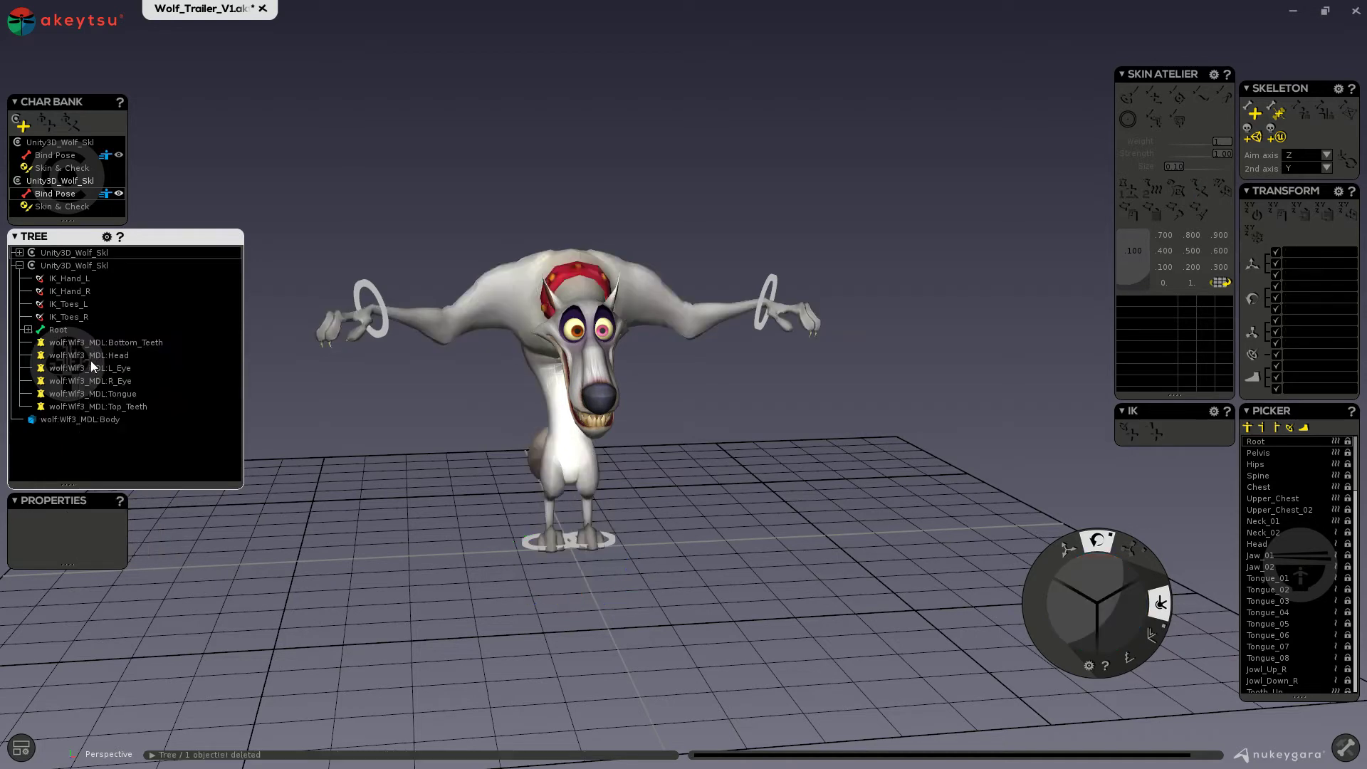
left_click(83, 421)
left_click_drag(66, 425, 82, 348)
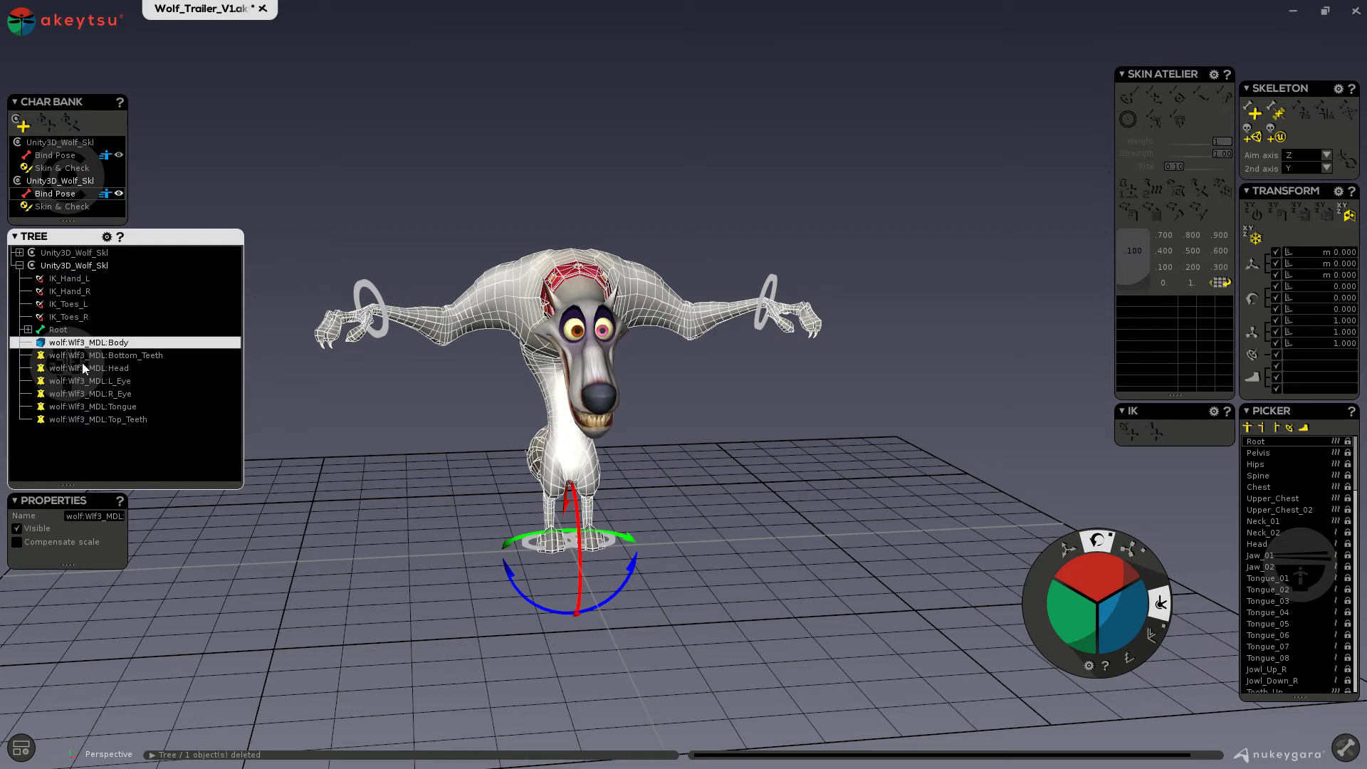
Bind the imported Body mesh to the second character's Pelvis joint in Skin & Check mode and process its End Skin.
left_click(28, 329)
left_click(35, 341)
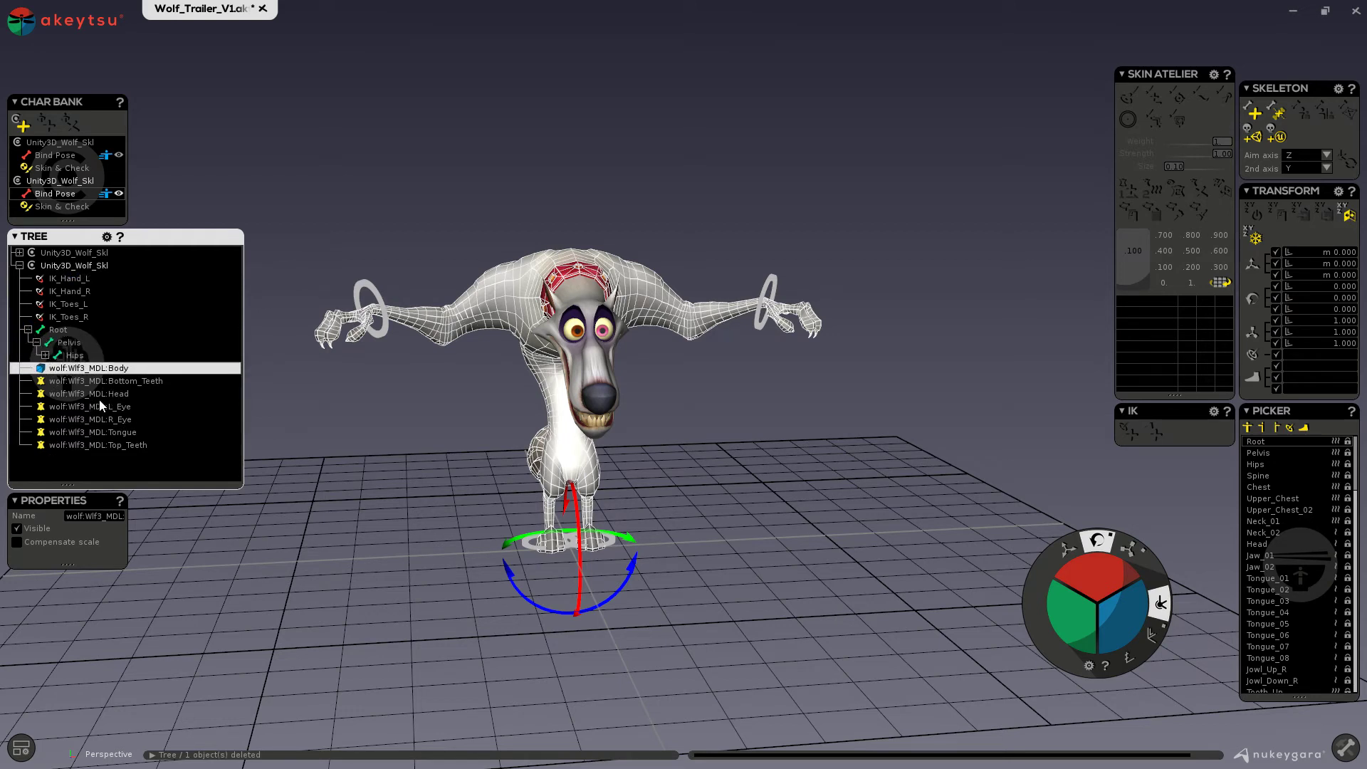
left_click(64, 342)
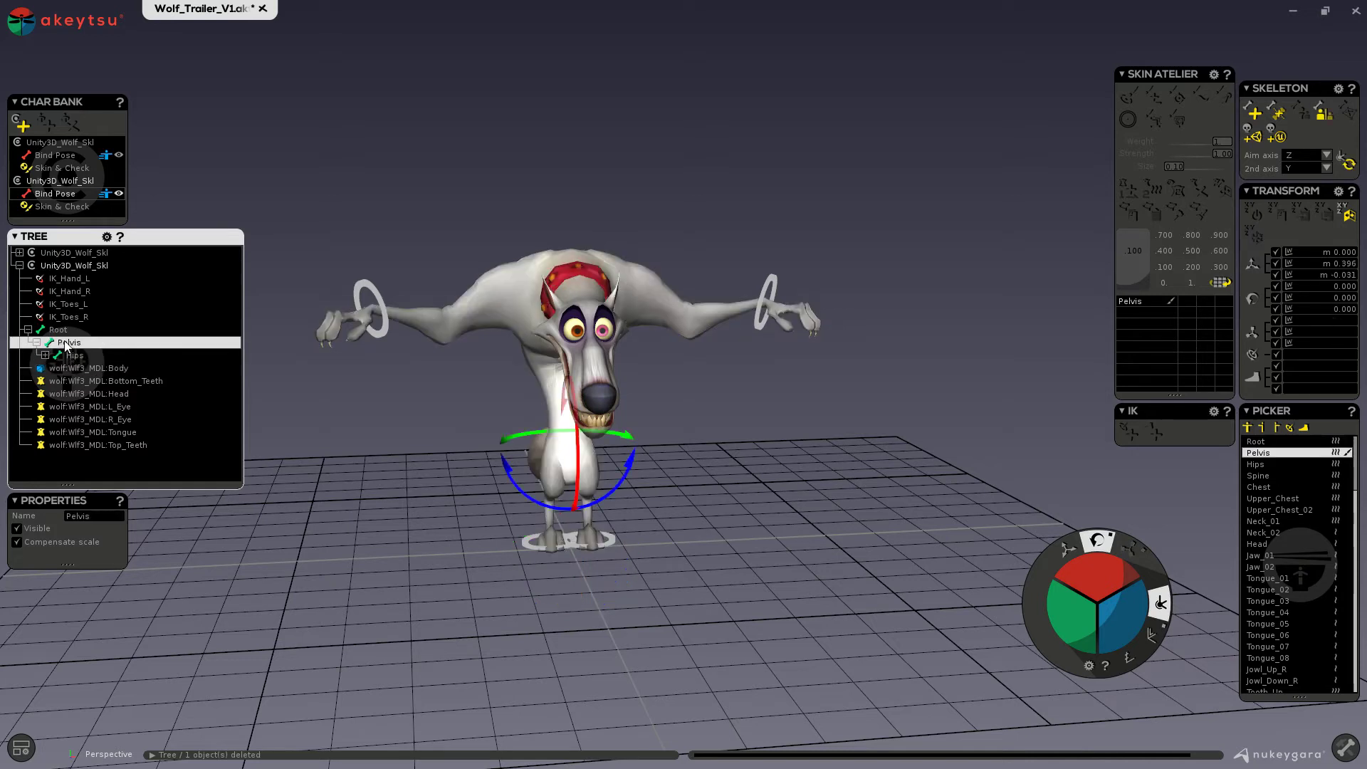
left_click(92, 368)
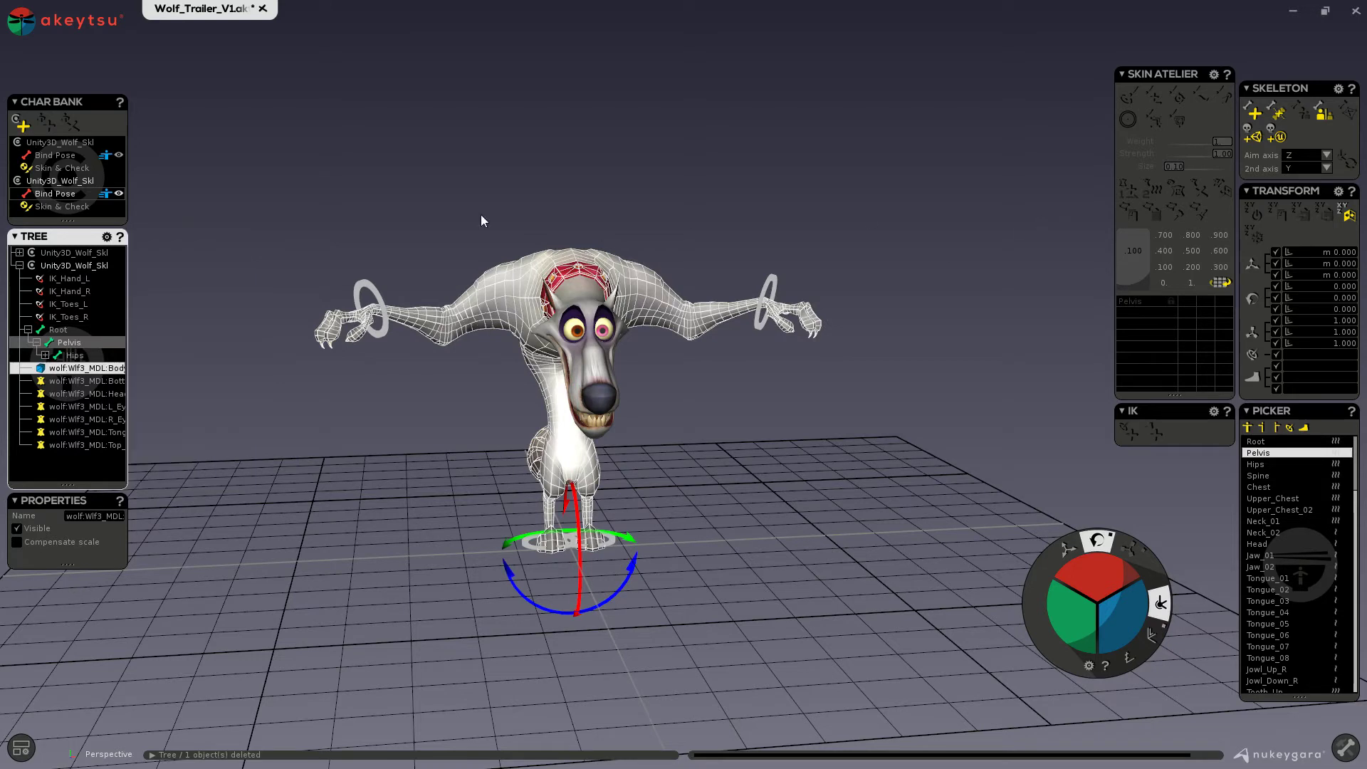
left_click(57, 206)
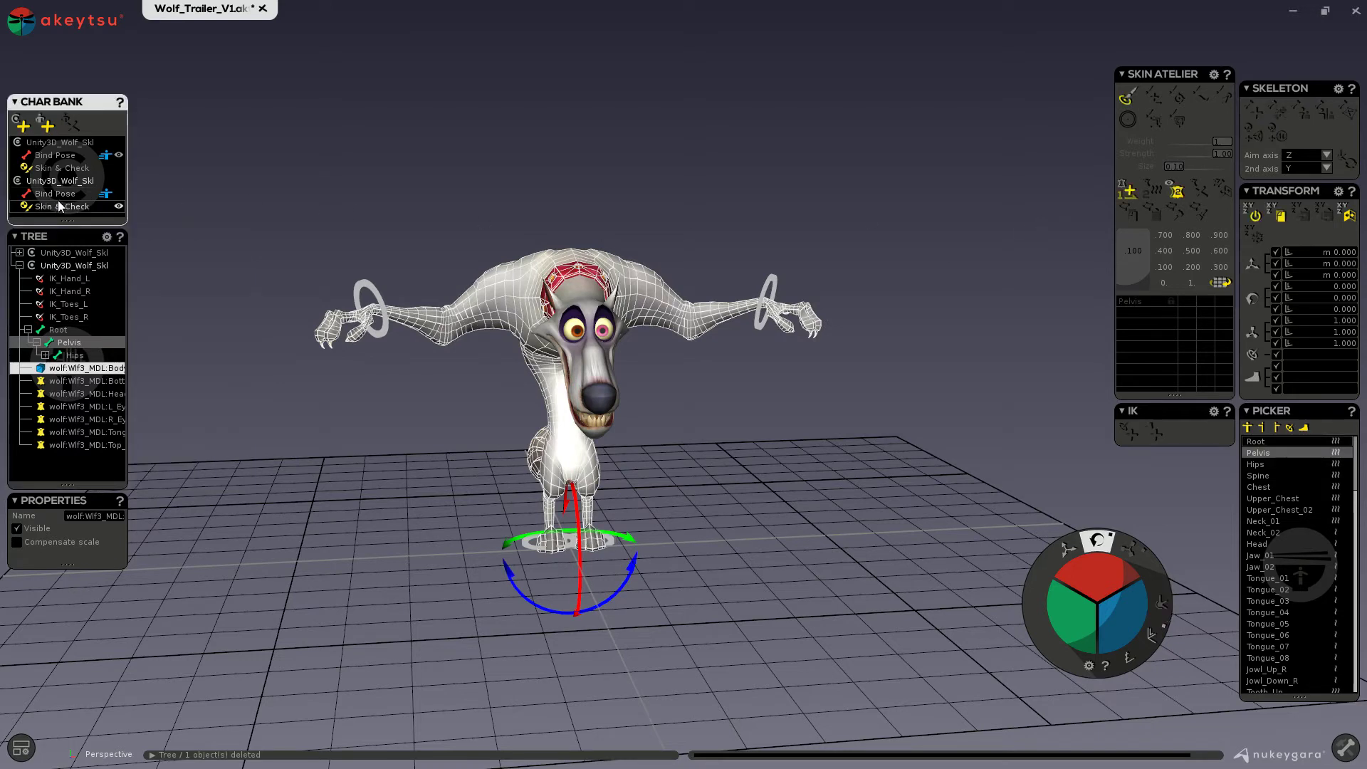
left_click(1125, 191)
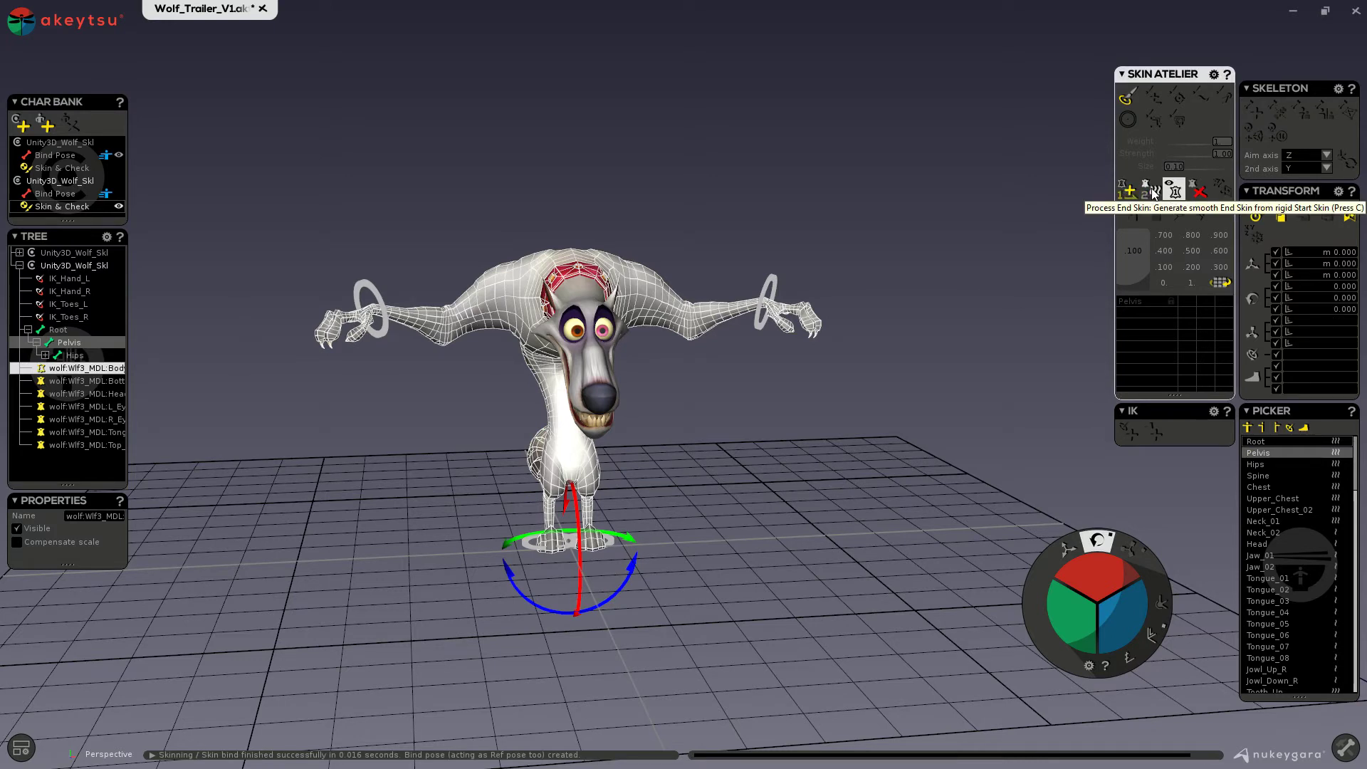
left_click(1152, 190)
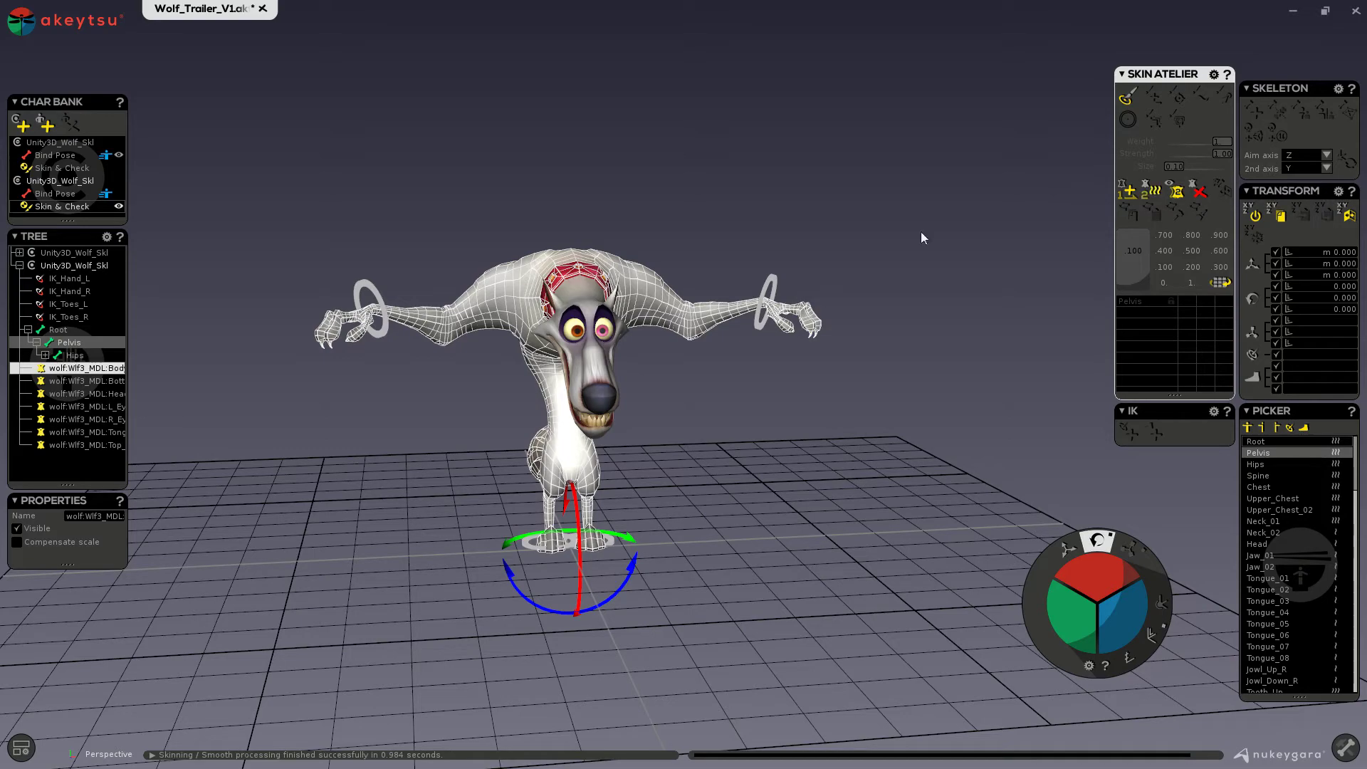
Examine the Pelvis joint's skin weights on the newly bound Body mesh from several angles.
left_click_drag(720, 453, 609, 369, "alt")
left_click(619, 444)
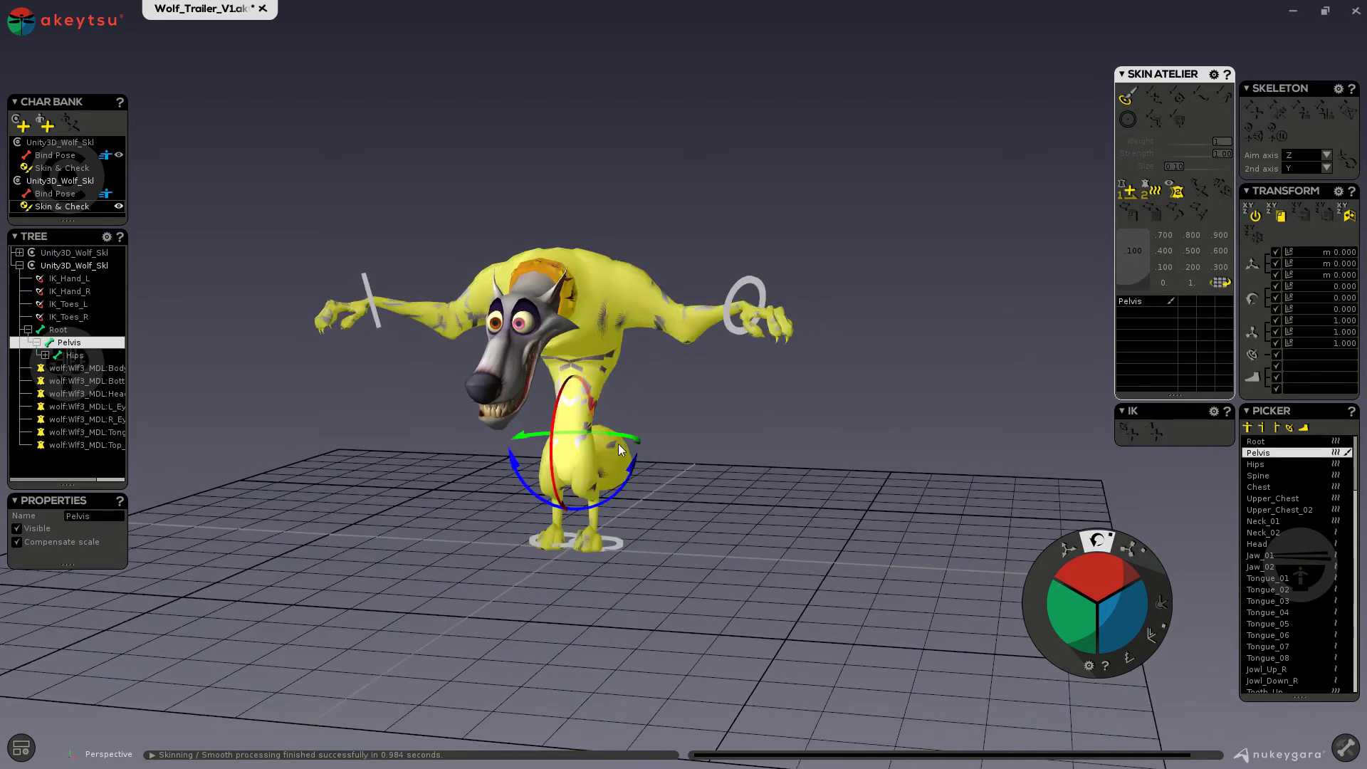
mouse_move(780, 468)
left_mouse_down("alt")
mouse_move(641, 492)
mouse_move(818, 446)
mouse_move(913, 455)
mouse_move(800, 451)
left_mouse_up("alt")
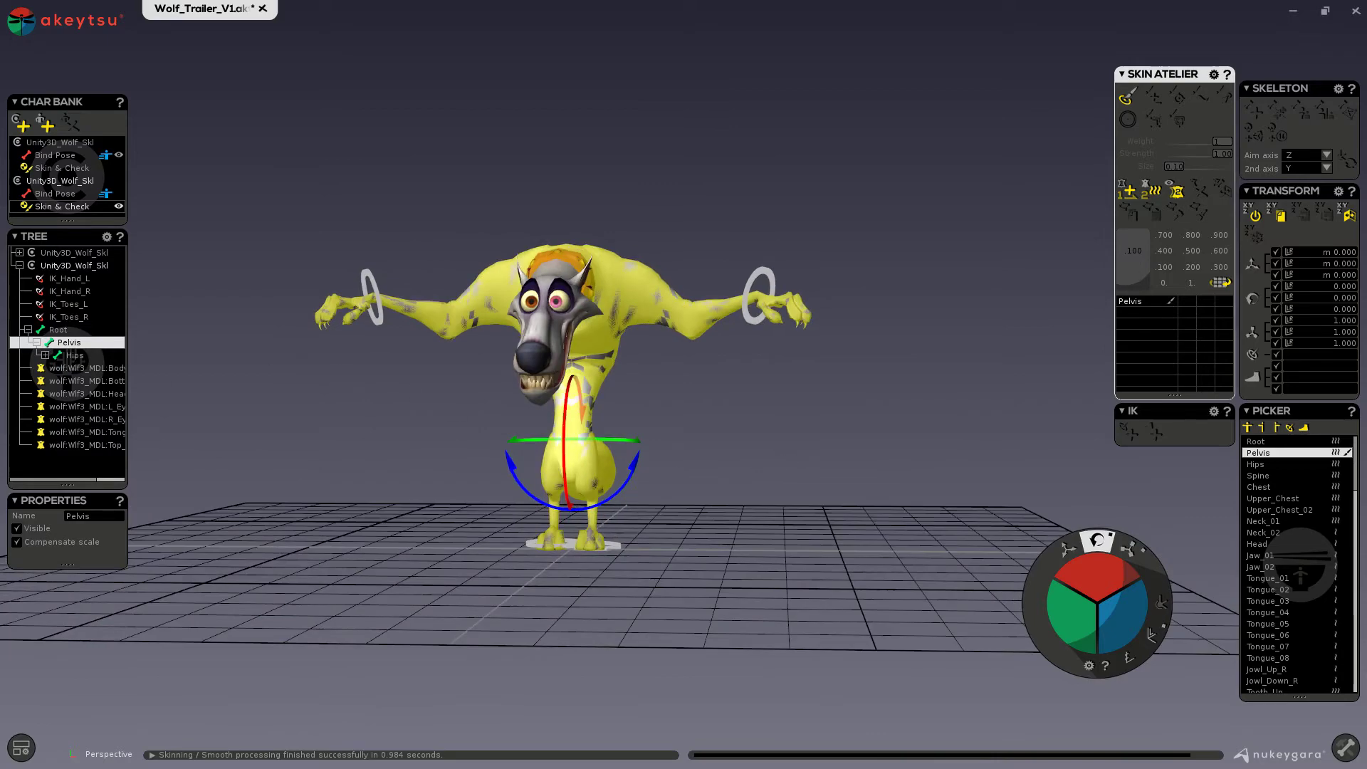
left_click(85, 368)
left_click_drag(699, 412, 763, 399, "alt")
left_click(69, 343)
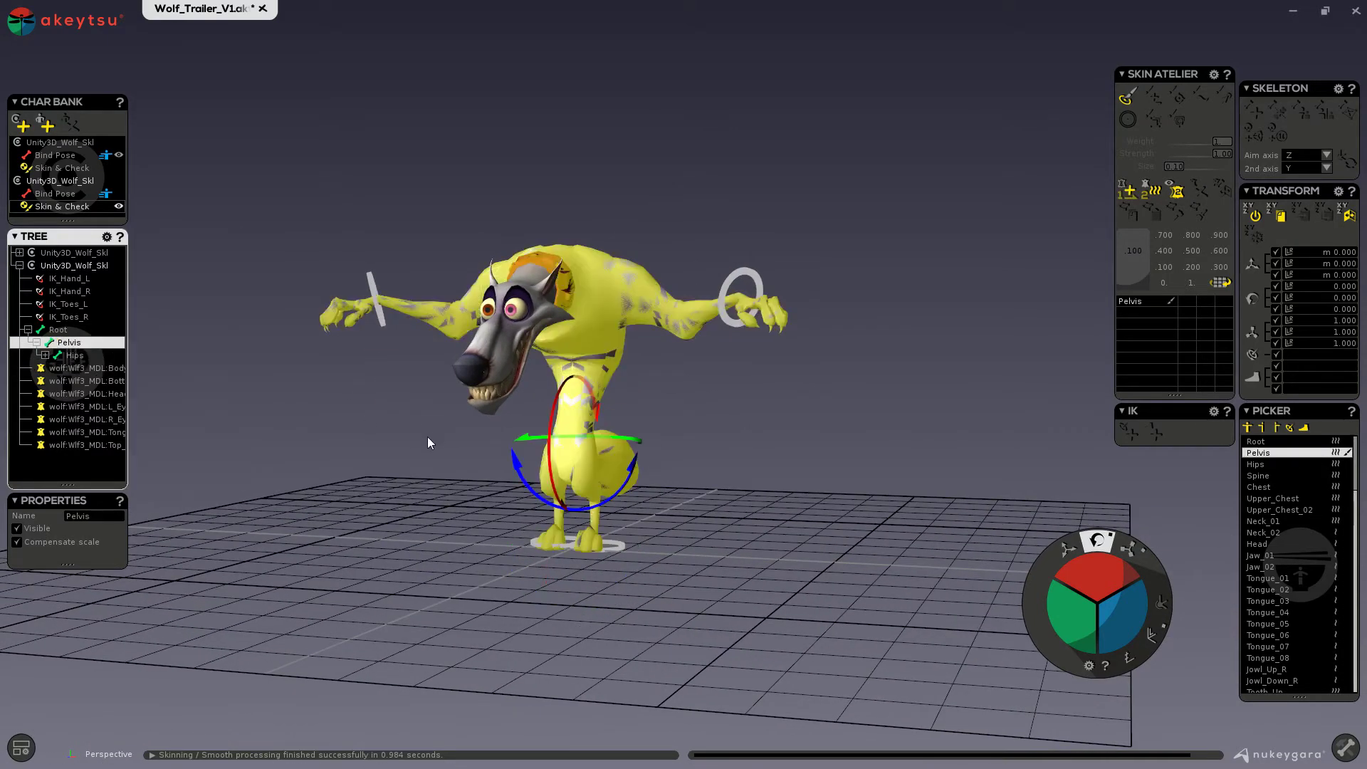
left_click_drag(428, 438, 282, 408, "alt")
mouse_move(84, 371)
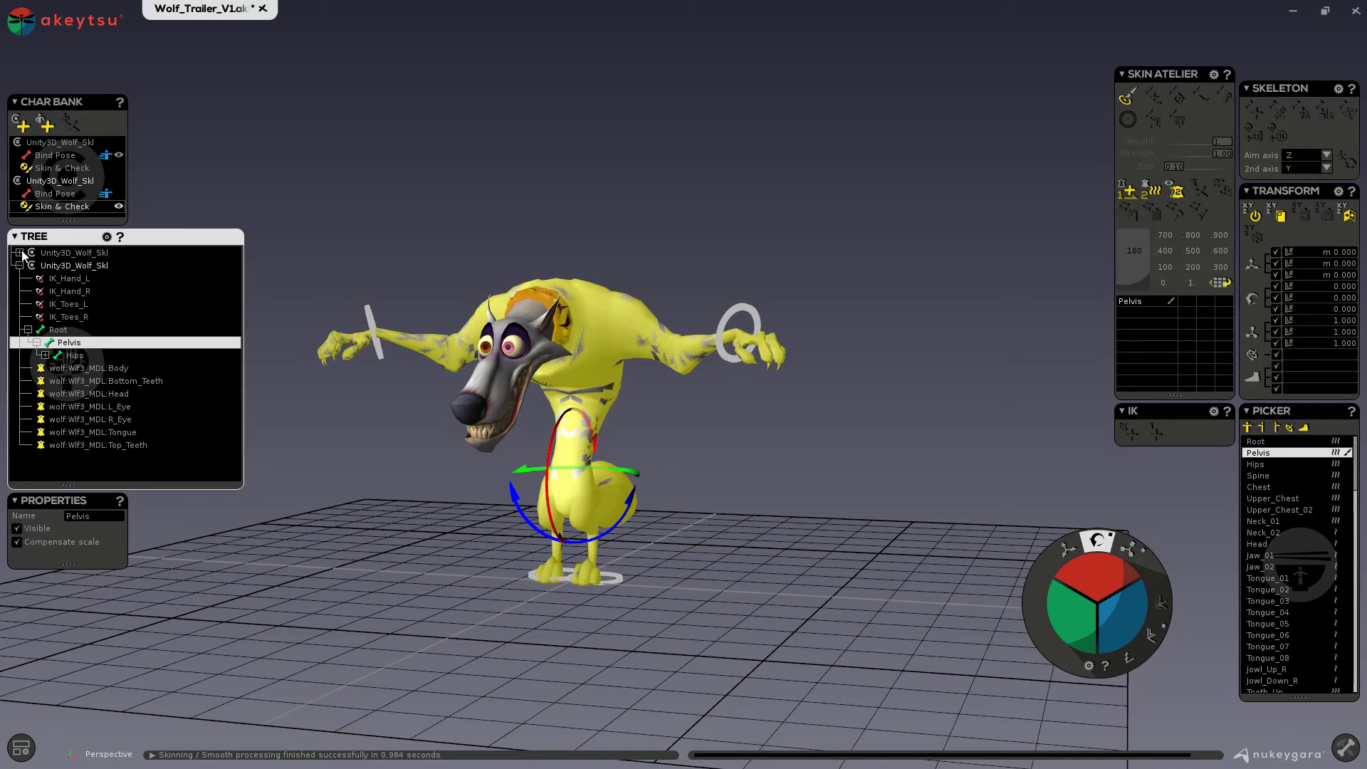
Select all vertices of the original Unity3D_Wolf_Skl character and turn it to a side view.
left_click(66, 253)
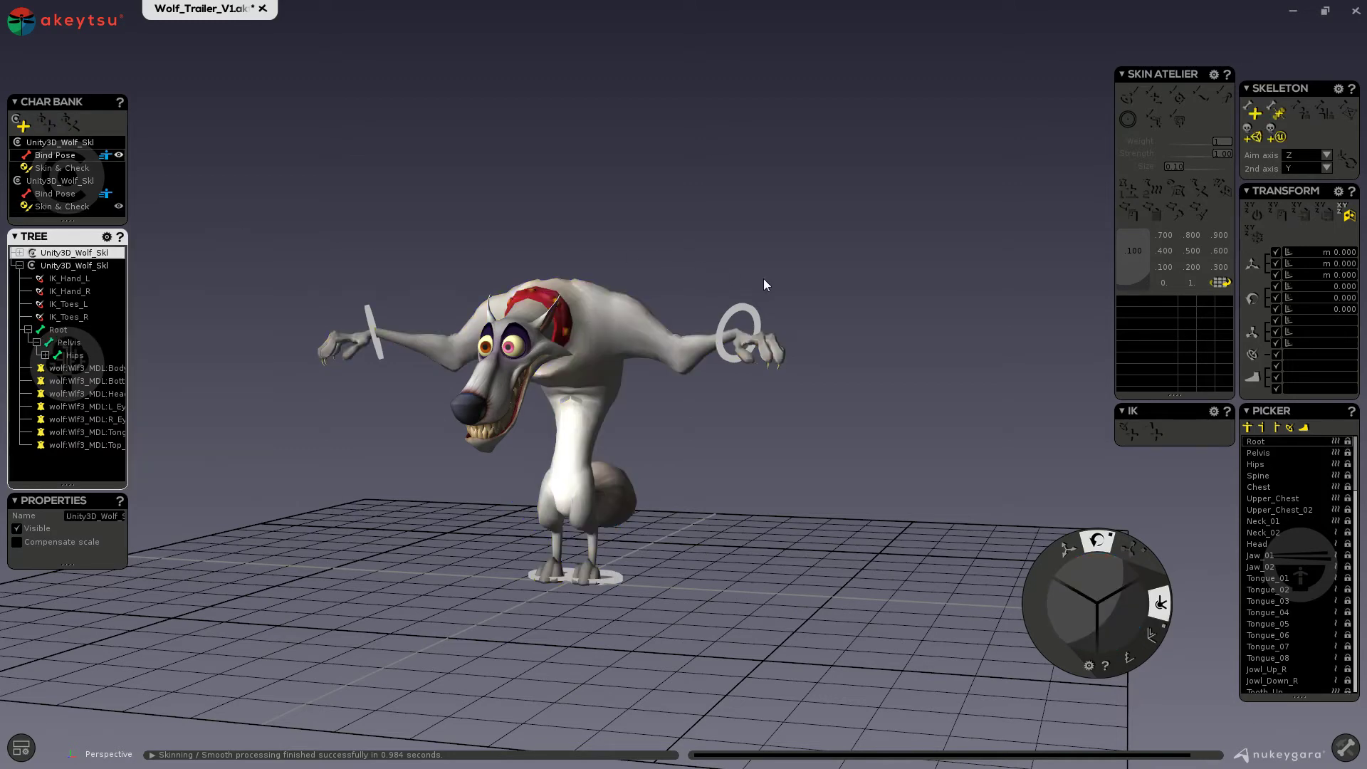
scroll(799, 291, "down", 3)
left_click_drag(806, 275, 340, 622)
left_click_drag(338, 575, 586, 582, "alt")
scroll(586, 581, "up", 2)
left_click_drag(709, 576, 647, 613, "alt")
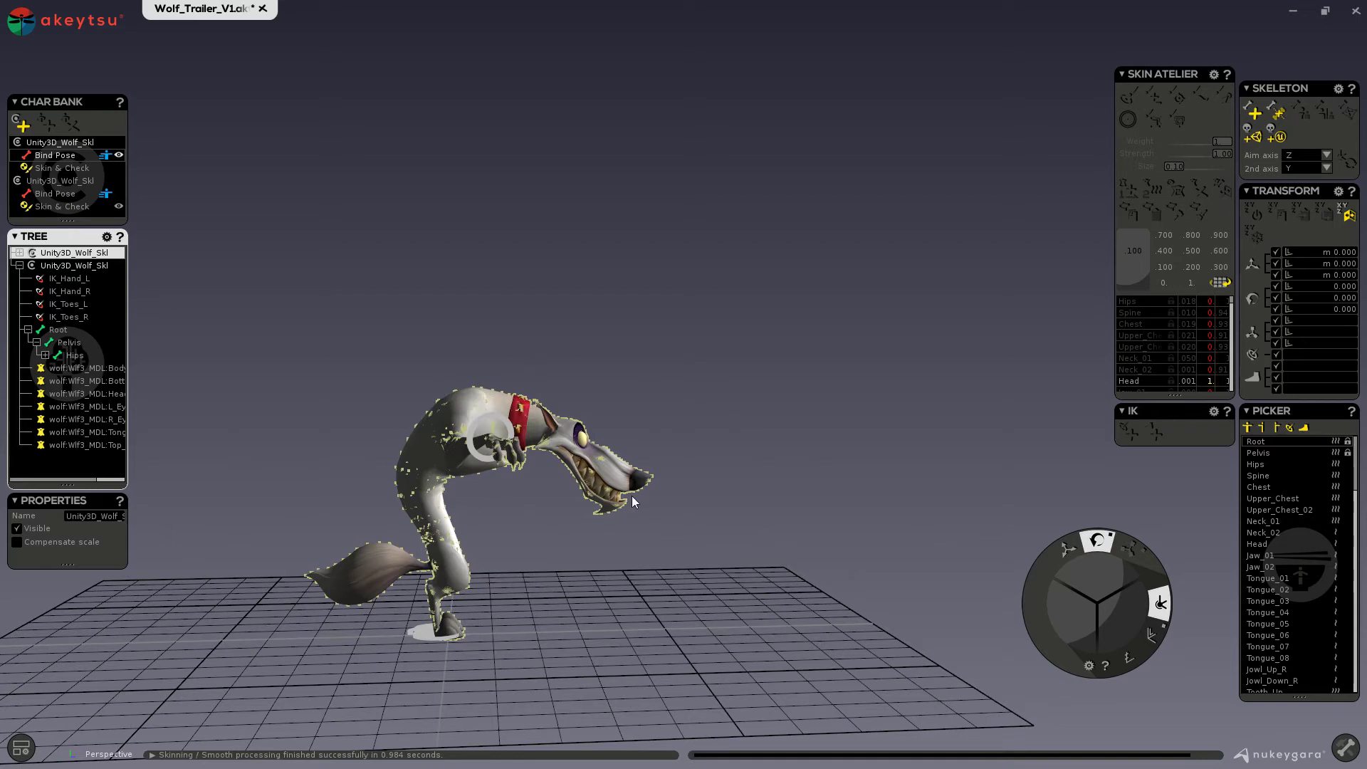
Remove the head vertices from the original wolf's selection, keeping only the body vertices.
left_click_drag(705, 415, 570, 561)
left_click_drag(697, 553, 582, 583, "alt")
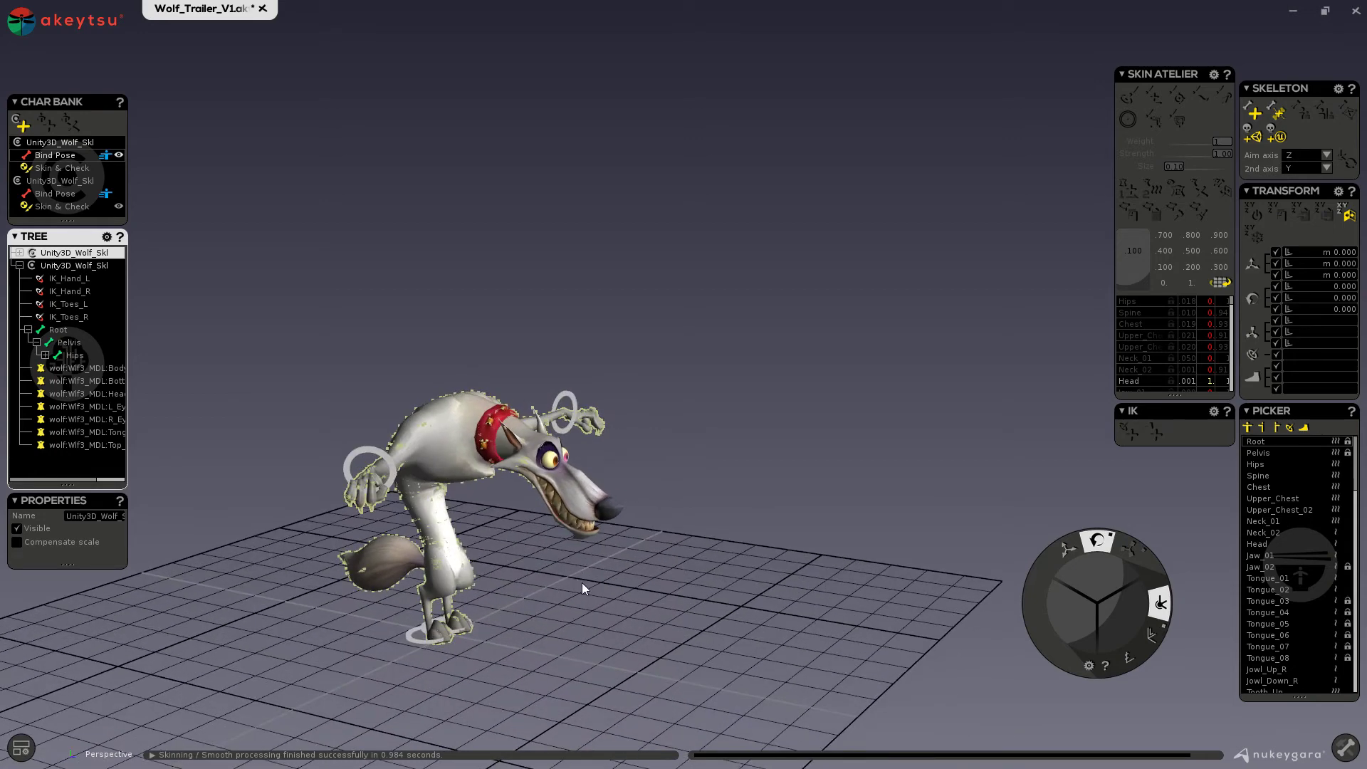
key("minus")
key("minus")
key("minus")
key("minus")
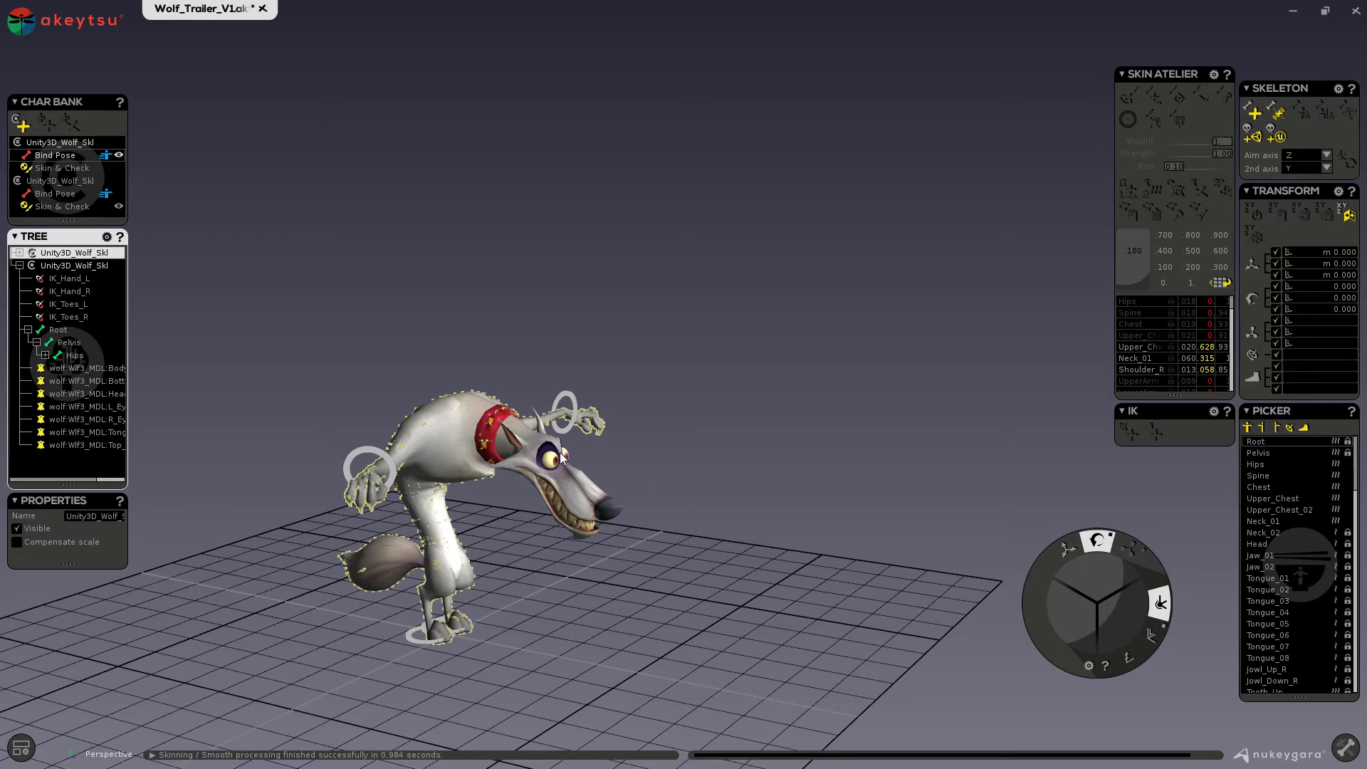
Switch the original wolf to Skin & Check mode and copy the skin weights of its selected vertices.
left_click_drag(601, 576, 677, 559, "alt")
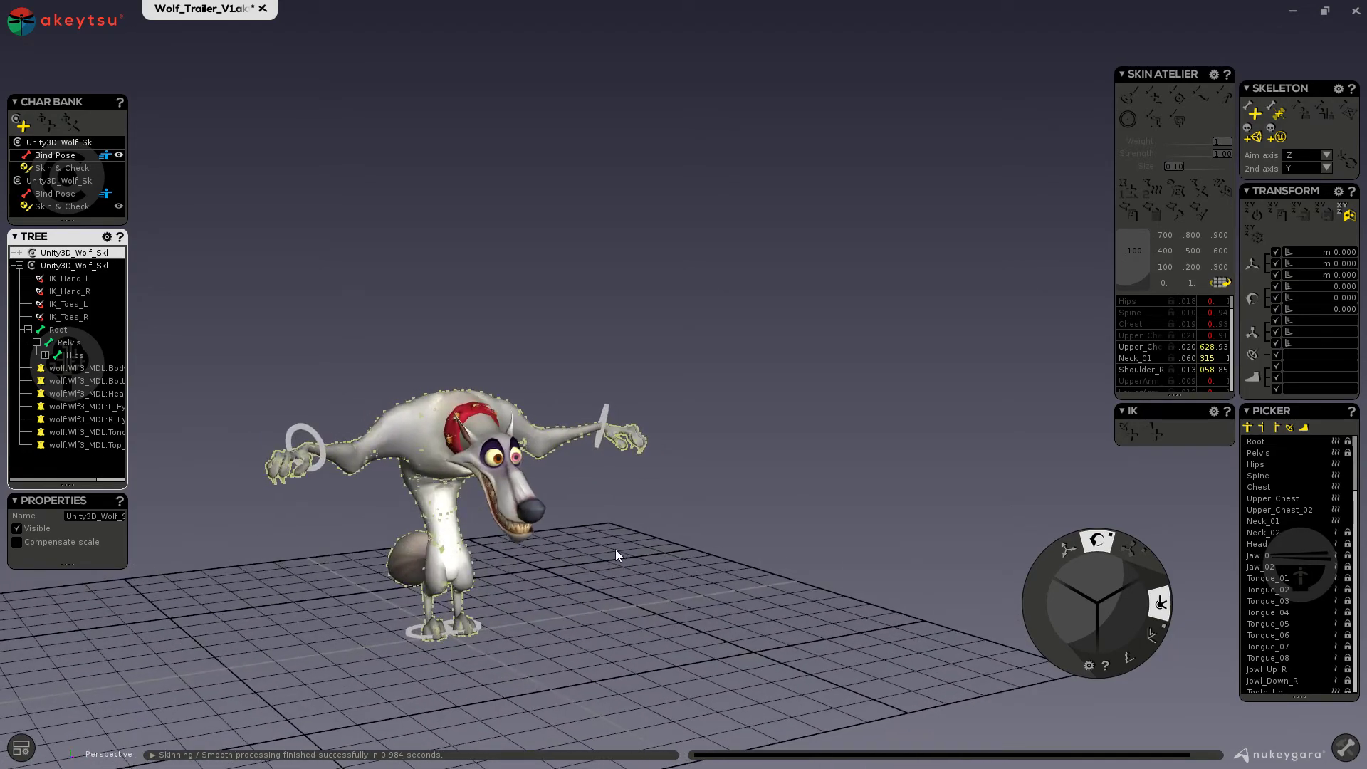
middle_click_drag(593, 541, 651, 499, "alt")
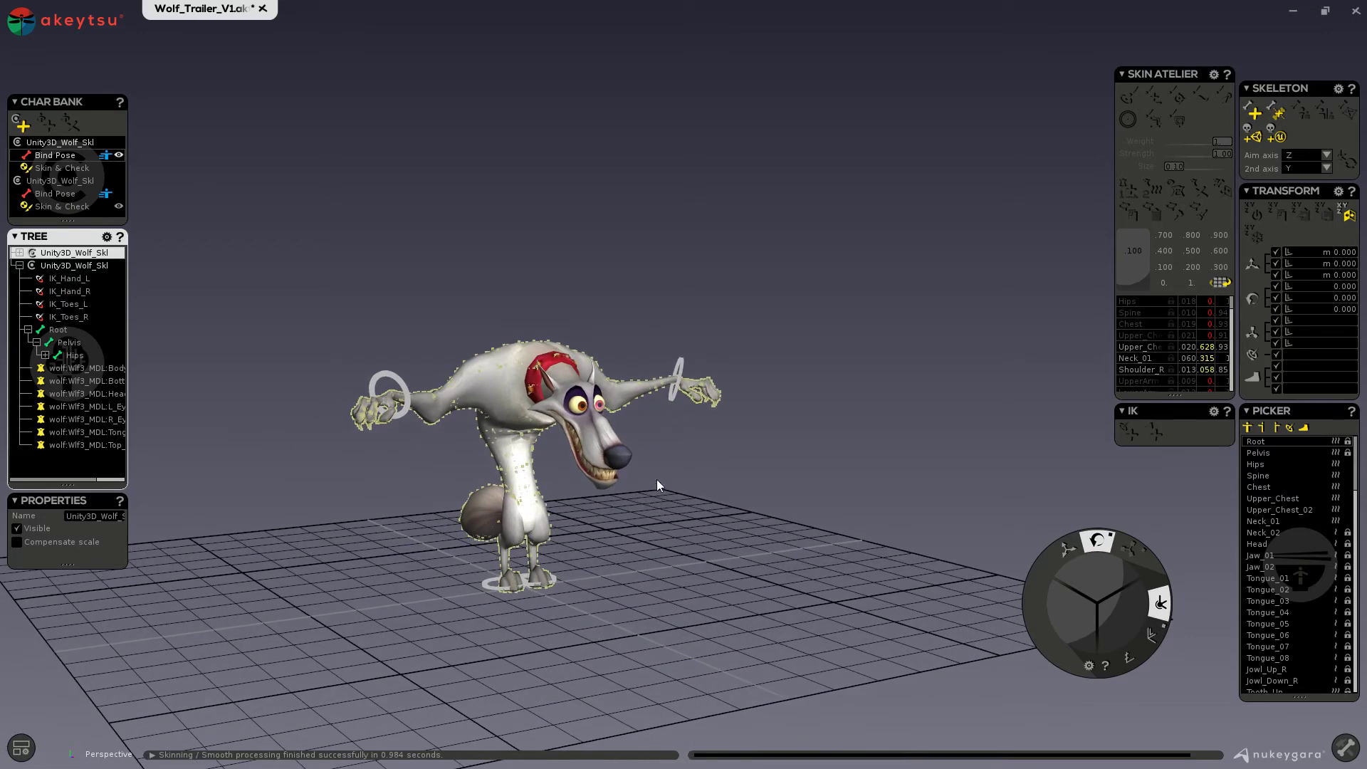
left_click(77, 167)
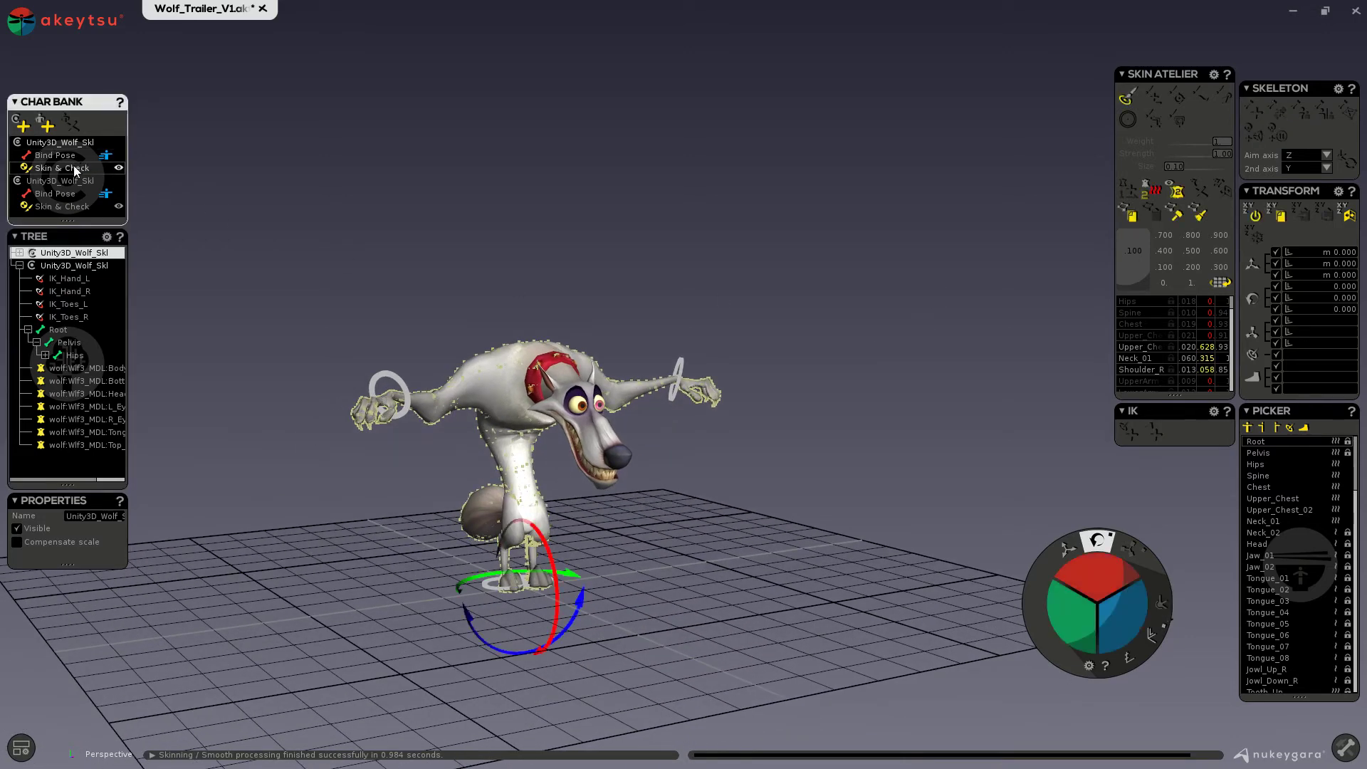
left_click(1133, 217)
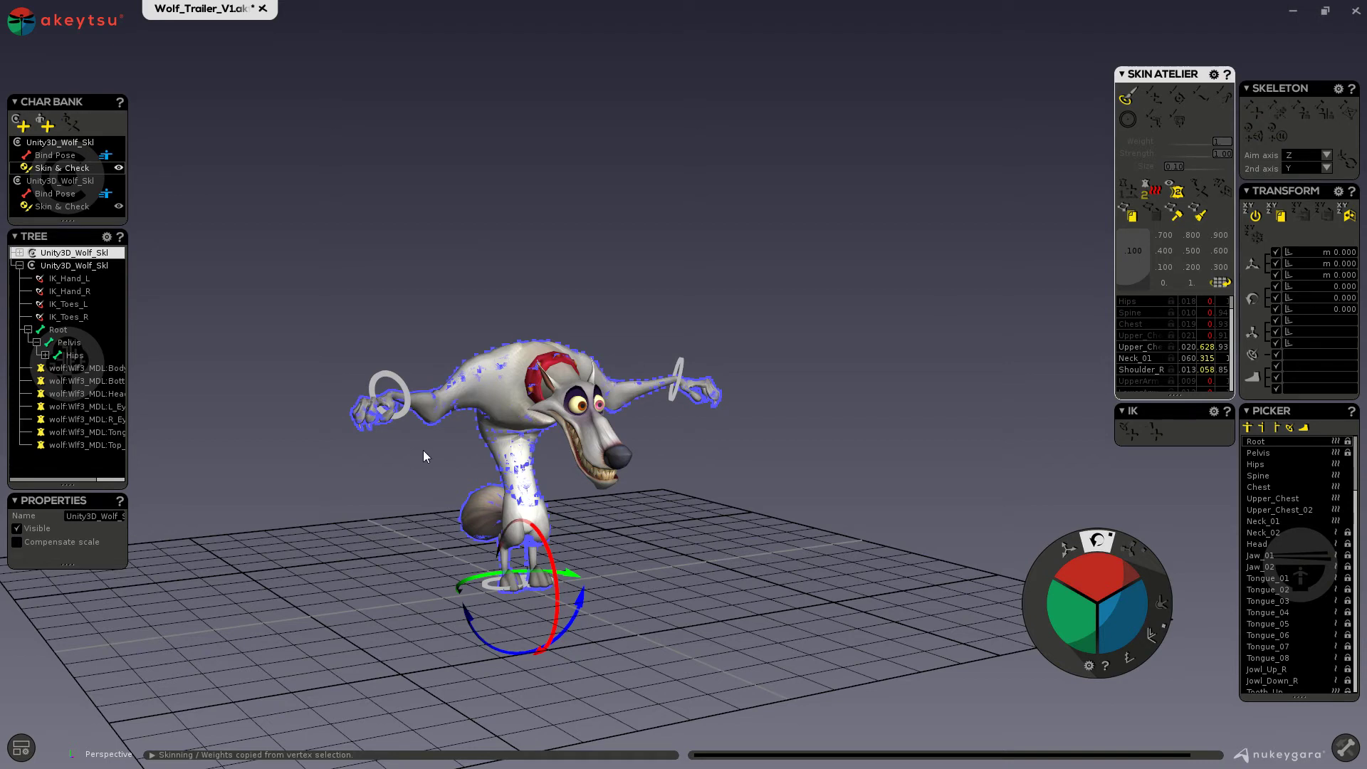
Activate the duplicated Unity3D_Wolf_Skl character, pick its Pelvis joint and select all of the character's vertices.
mouse_move(53, 344)
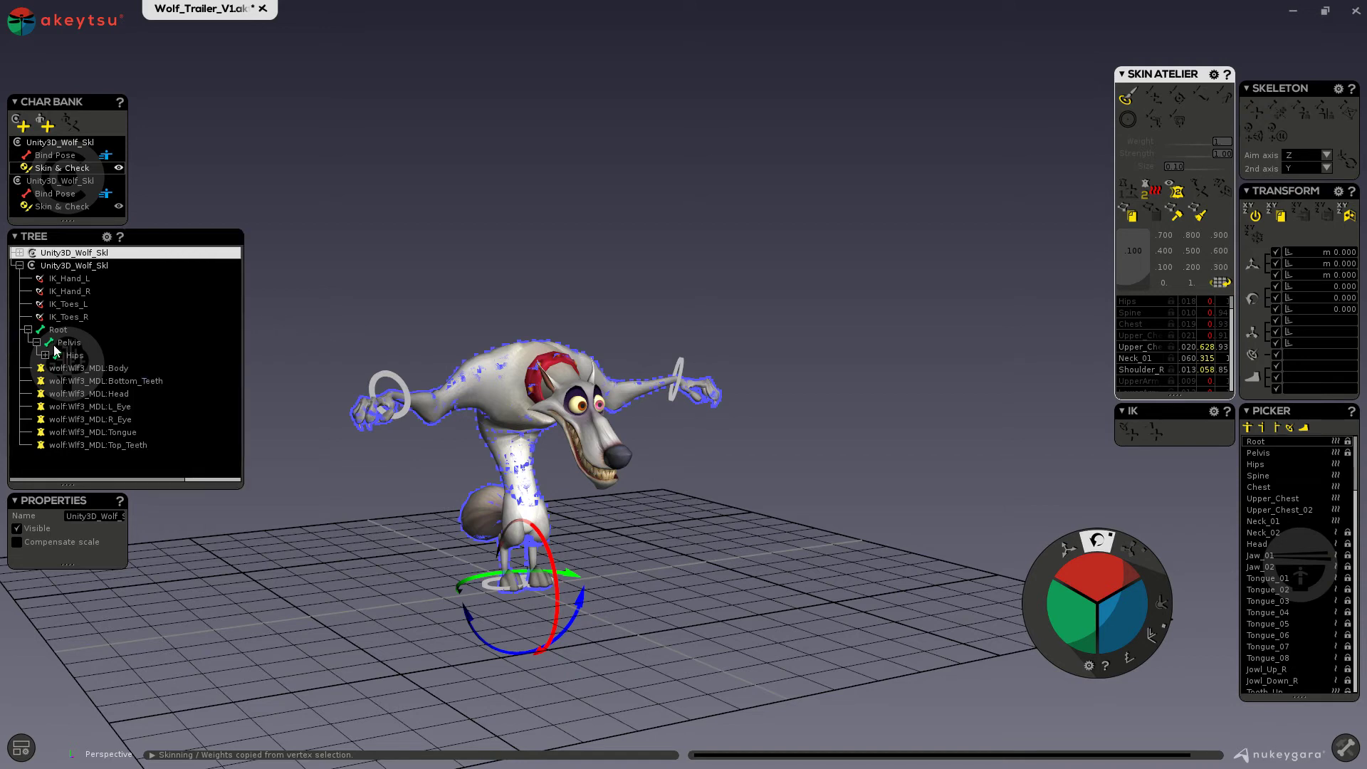
left_click(53, 265)
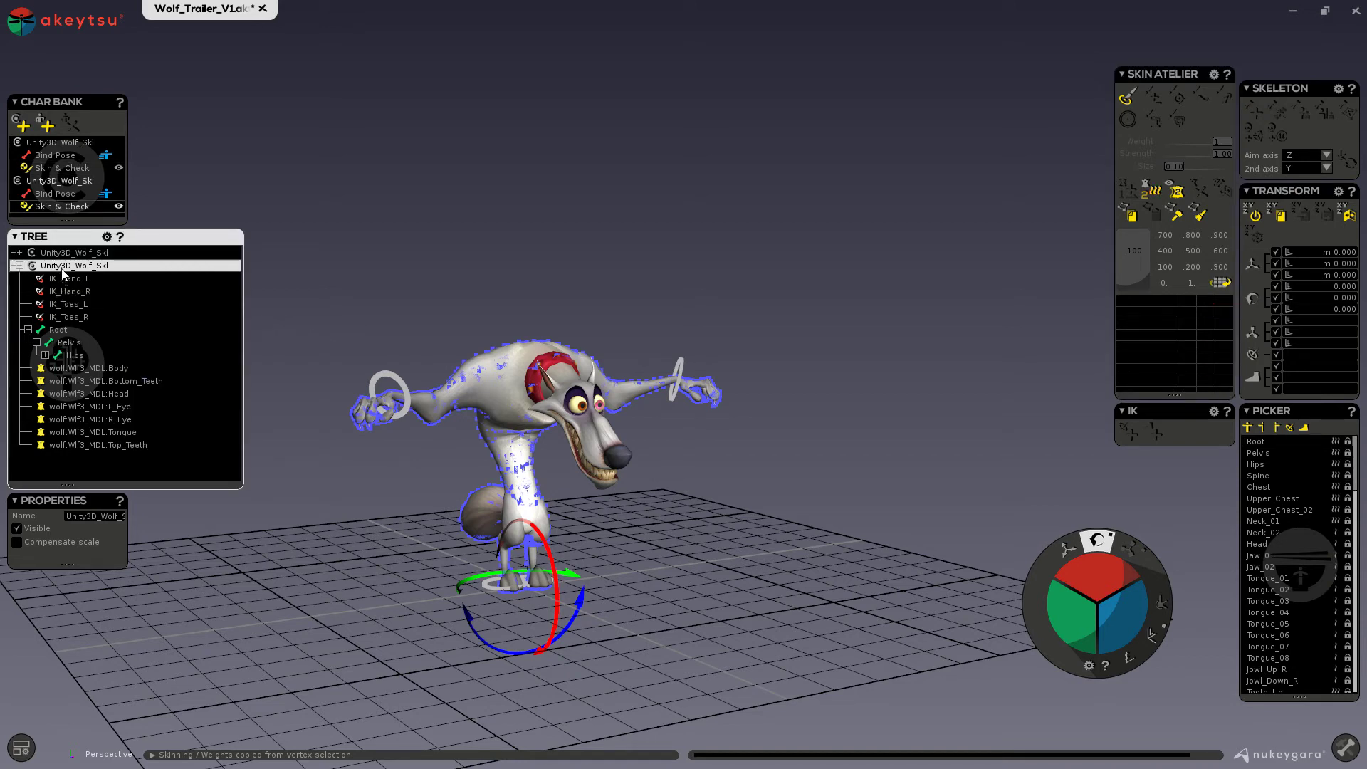
left_click(68, 343)
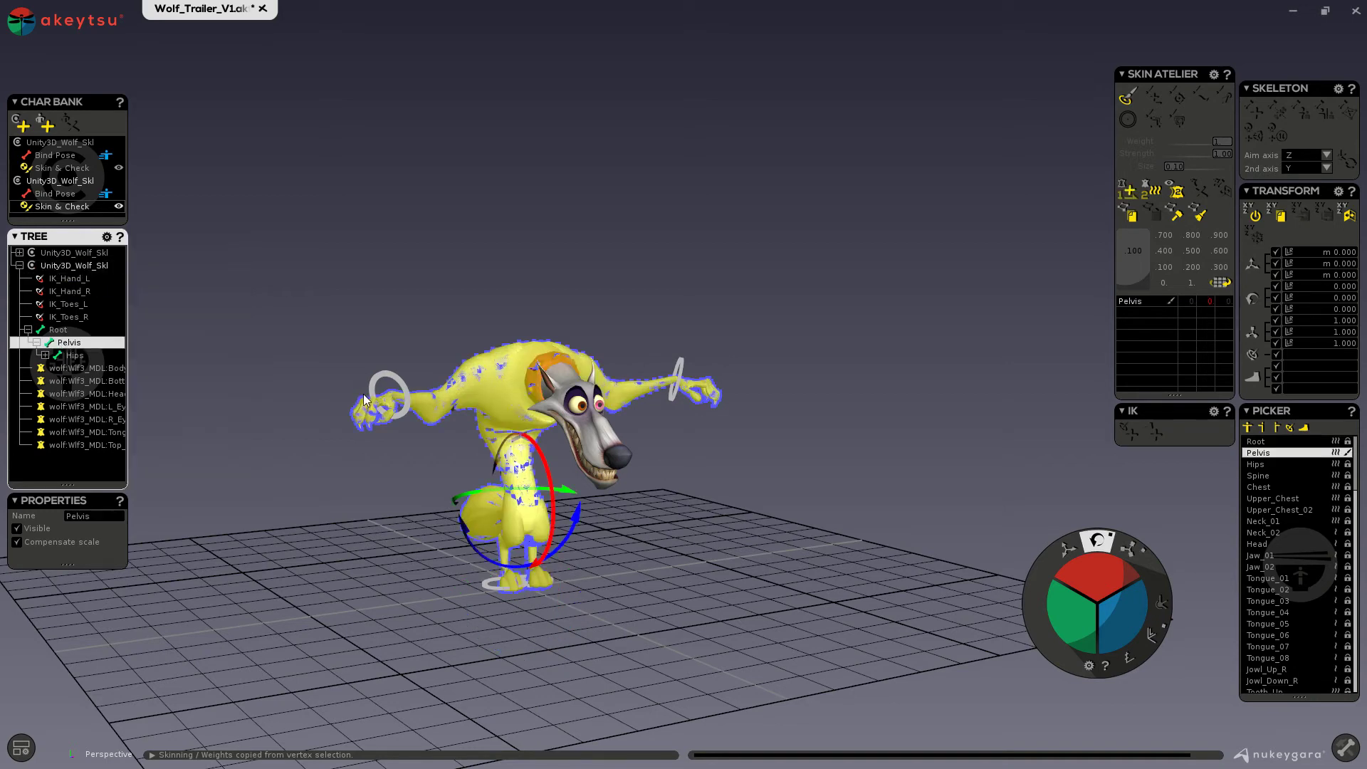
scroll(400, 435, "down", 2)
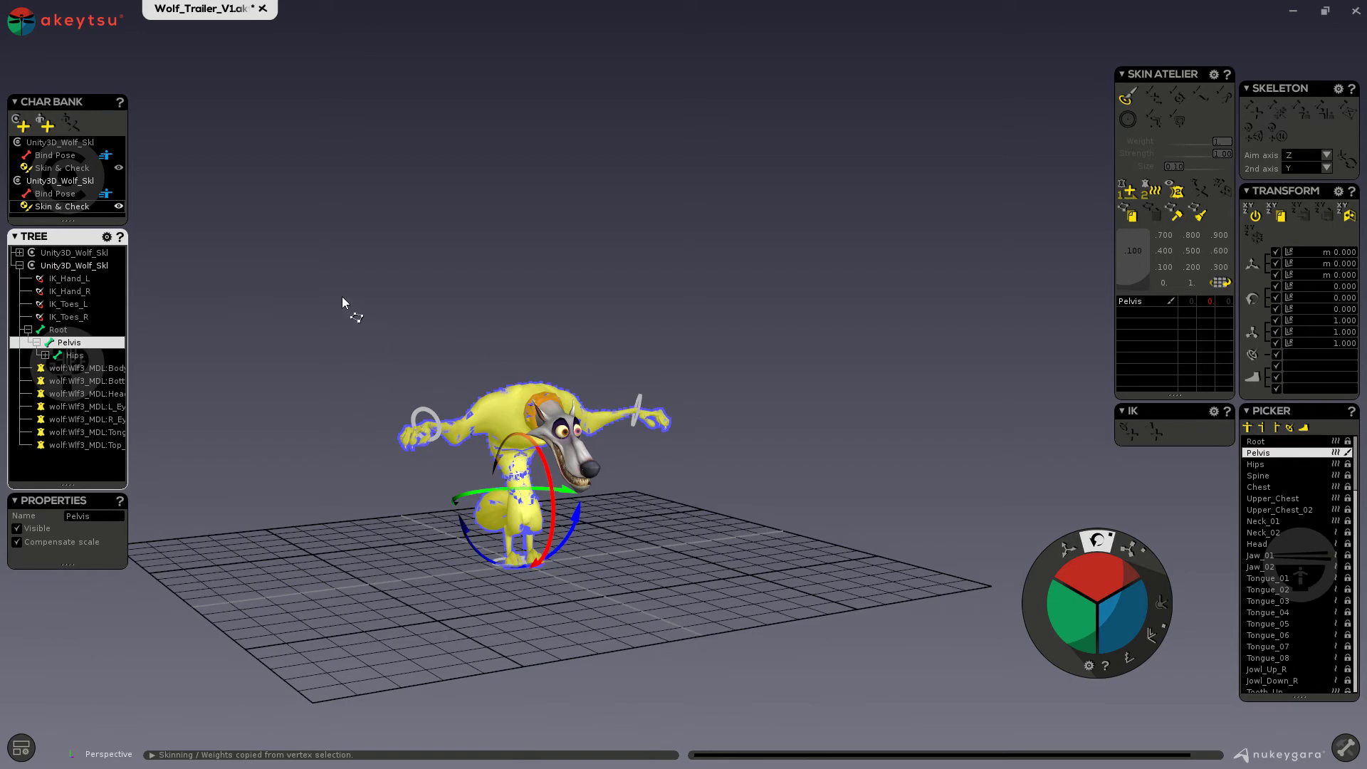
left_click_drag(311, 275, 755, 628)
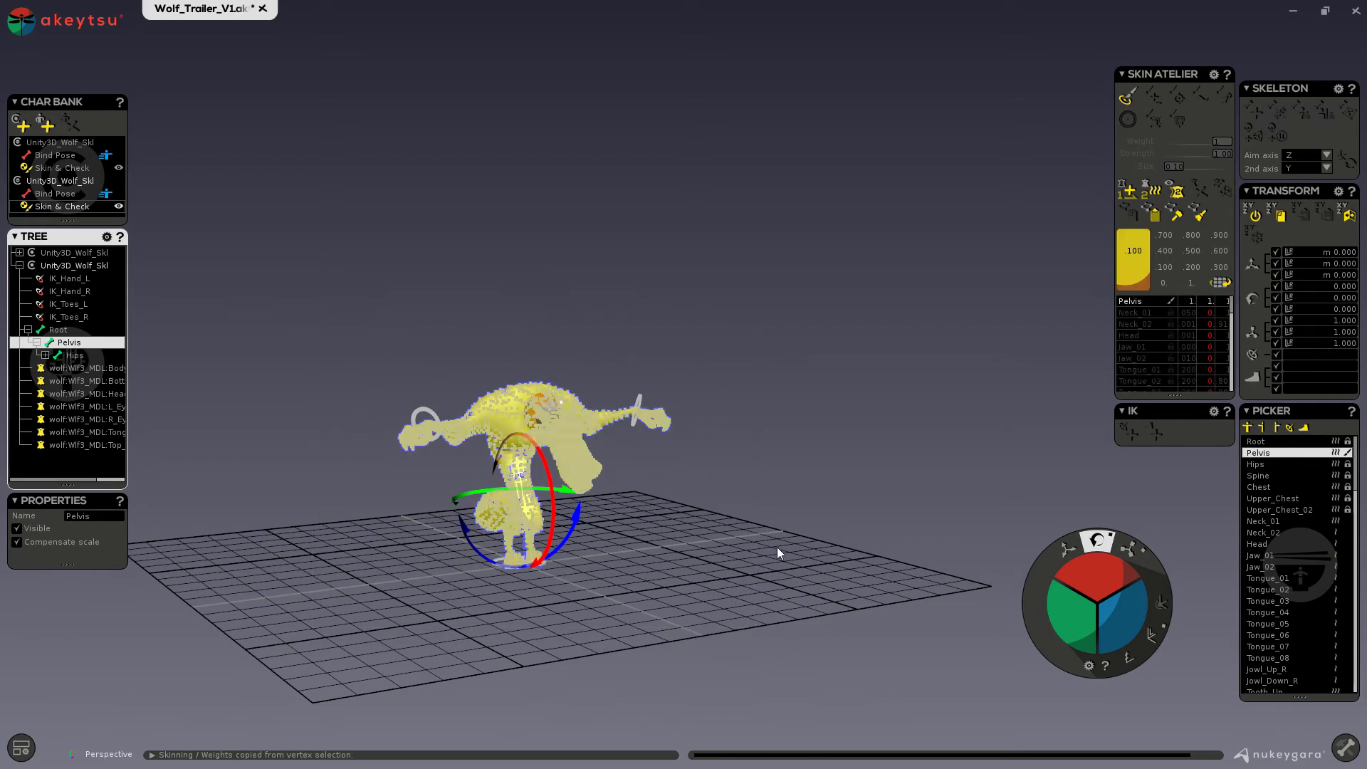
Remove the head vertices from the duplicated wolf's selection, keeping only the body vertices.
middle_click_drag(776, 546, 613, 534)
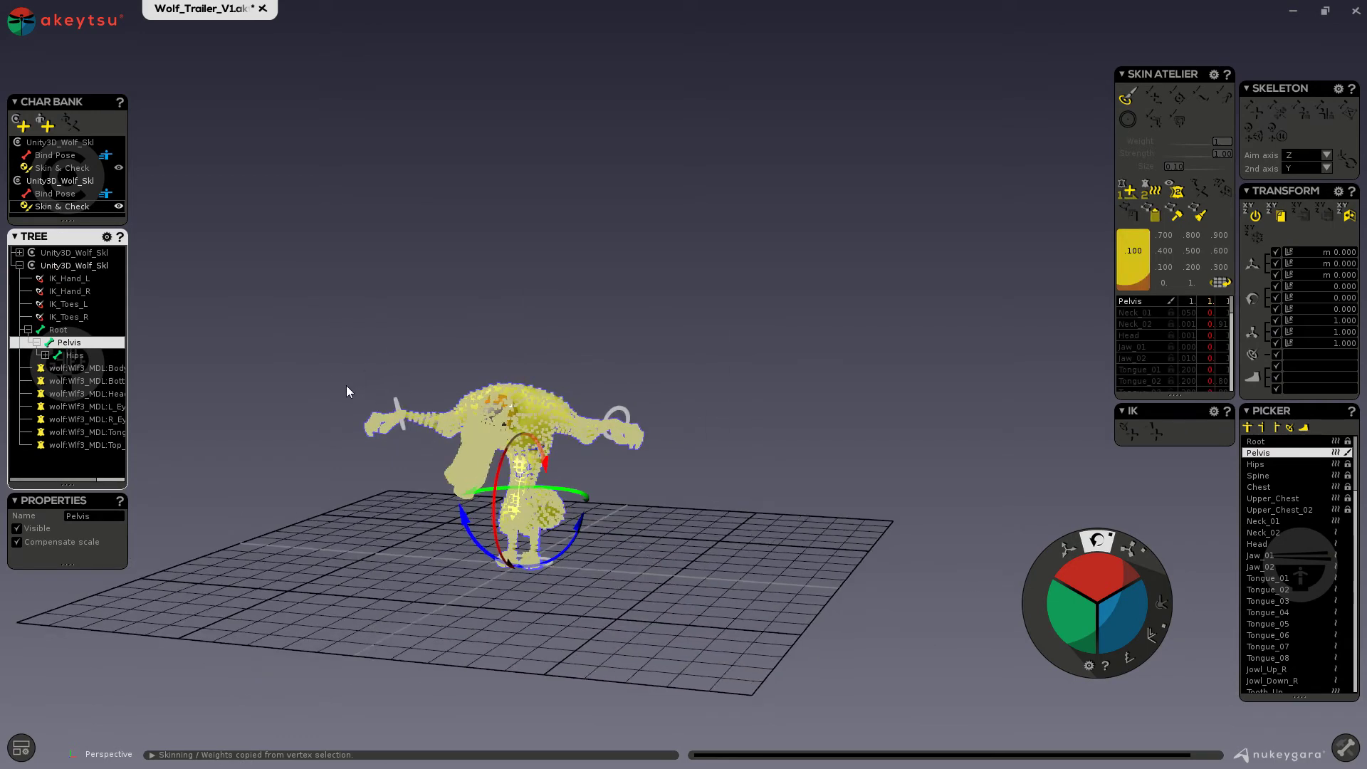
middle_click_drag(348, 388, 586, 468)
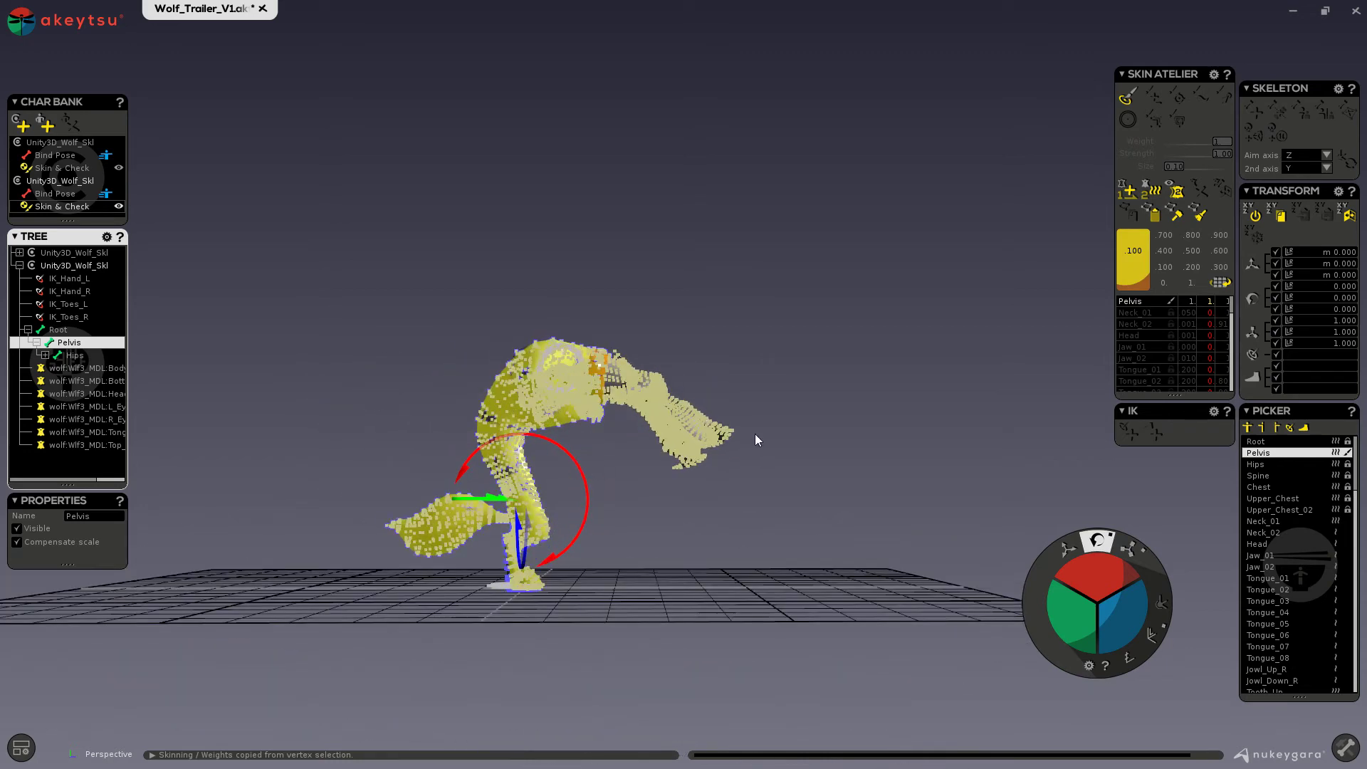
scroll(755, 433, "up", 1)
middle_click_drag(804, 393, 814, 412)
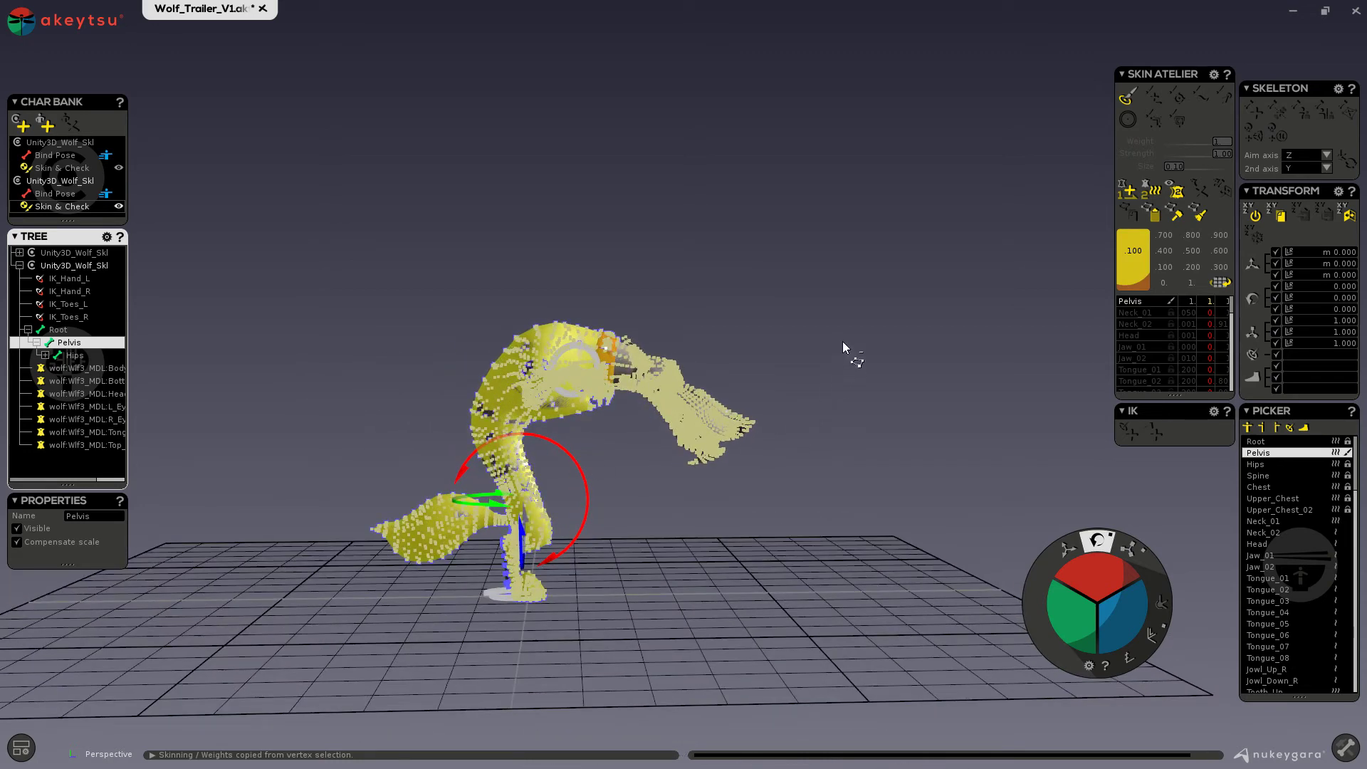
left_click_drag(845, 345, 673, 580)
middle_click_drag(673, 580, 687, 616)
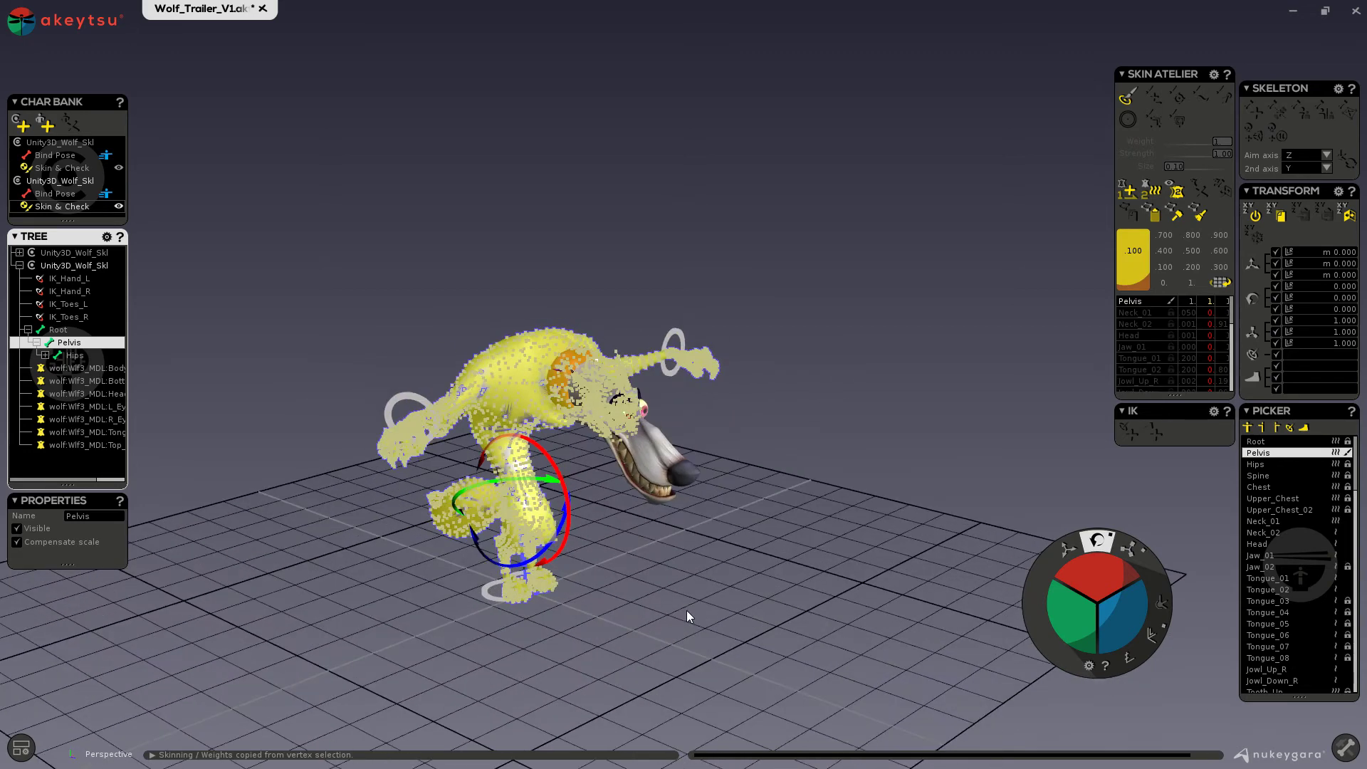
key("minus")
key("minus")
key("minus")
key("minus")
key("minus")
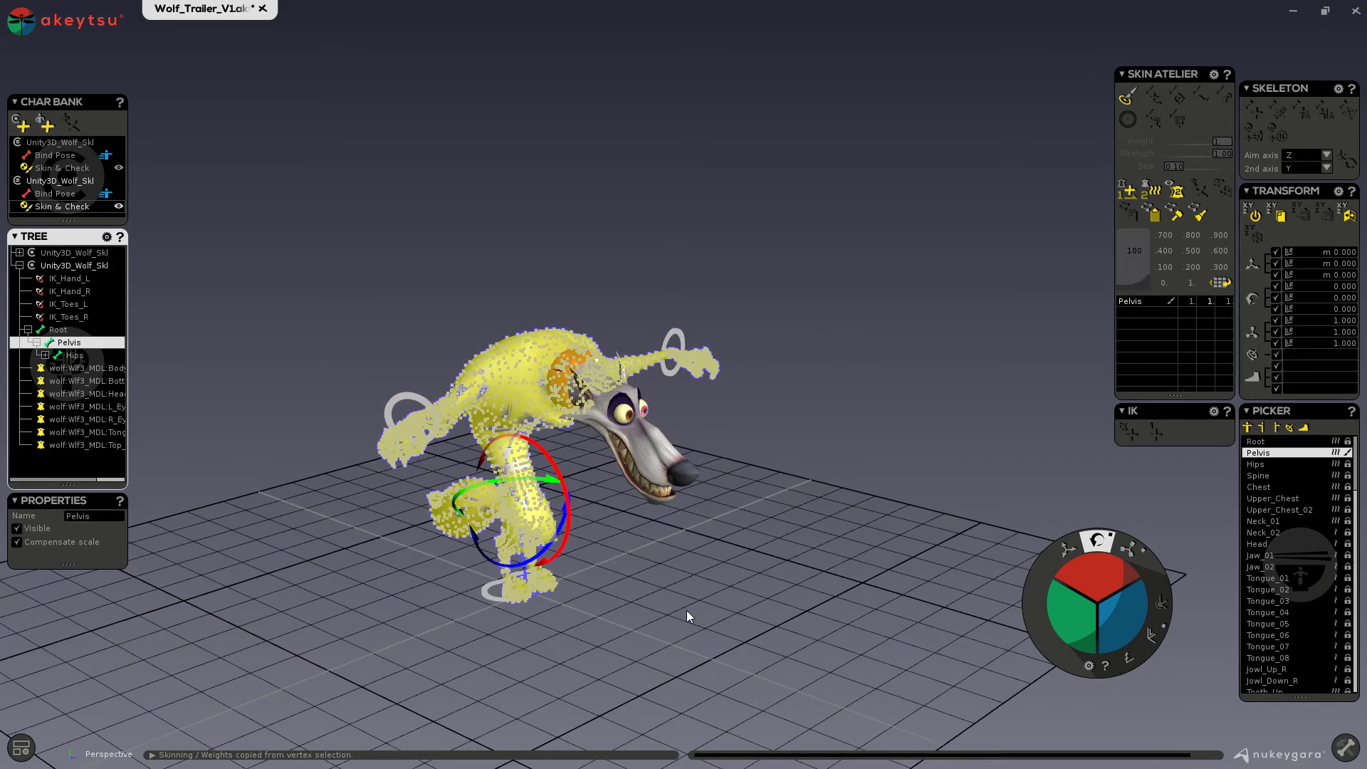
Paste the copied skin weights onto the selected body vertices of the duplicated wolf.
middle_click_drag(724, 620, 664, 578)
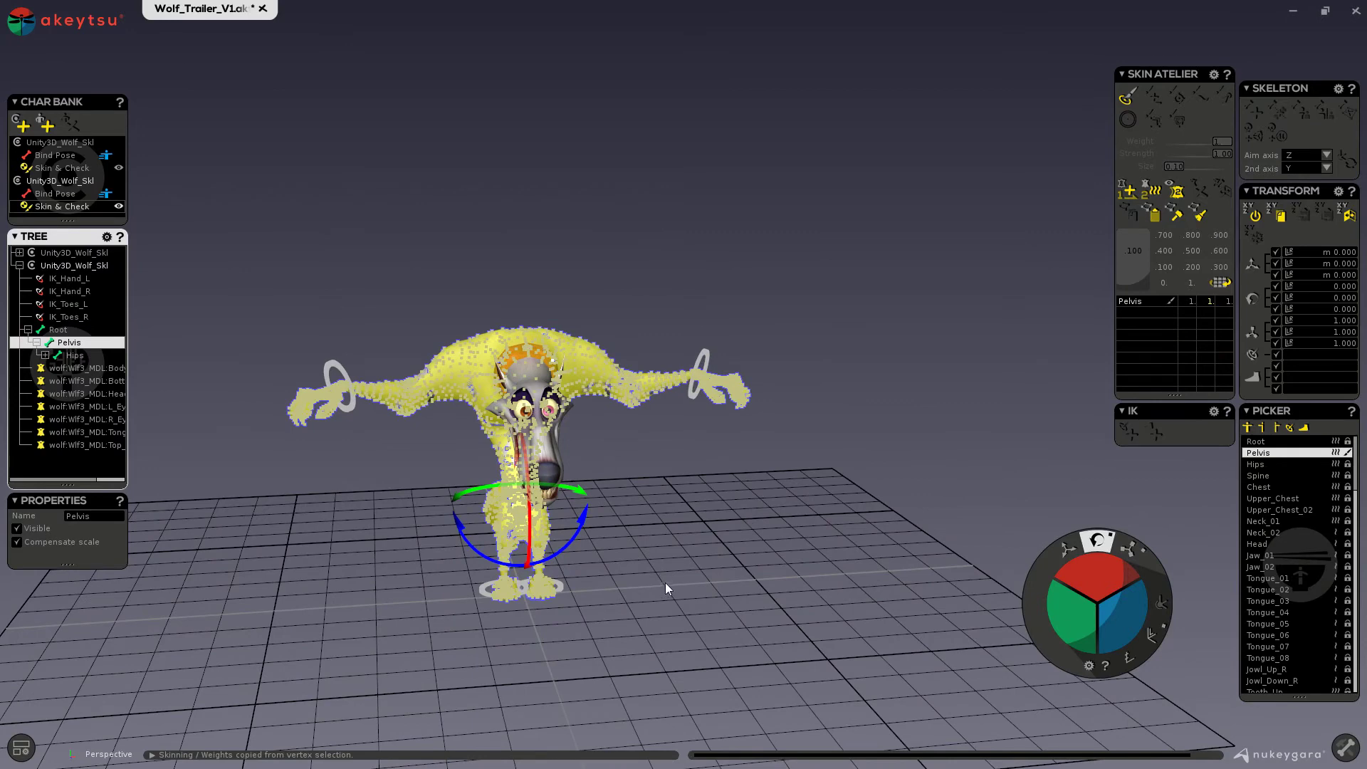
middle_click_drag(753, 617, 639, 566)
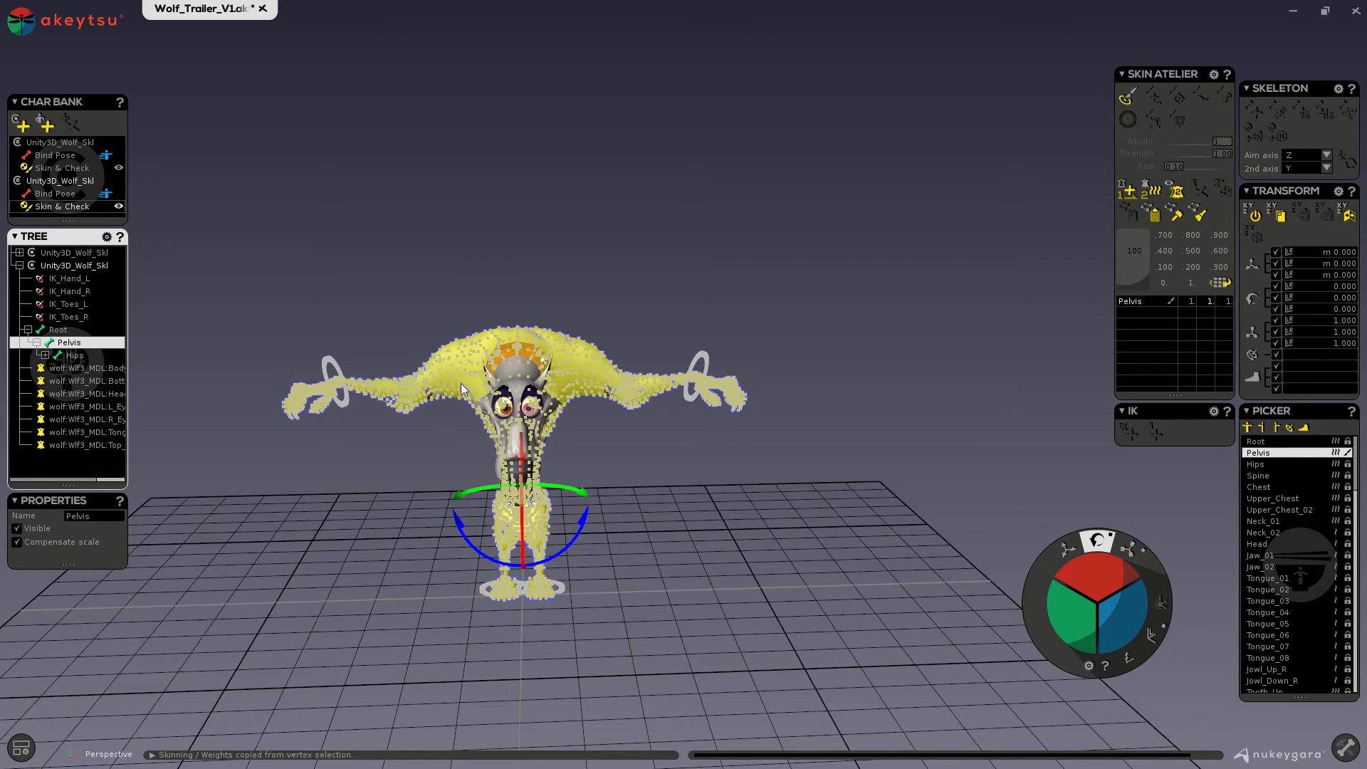
left_click(1150, 212)
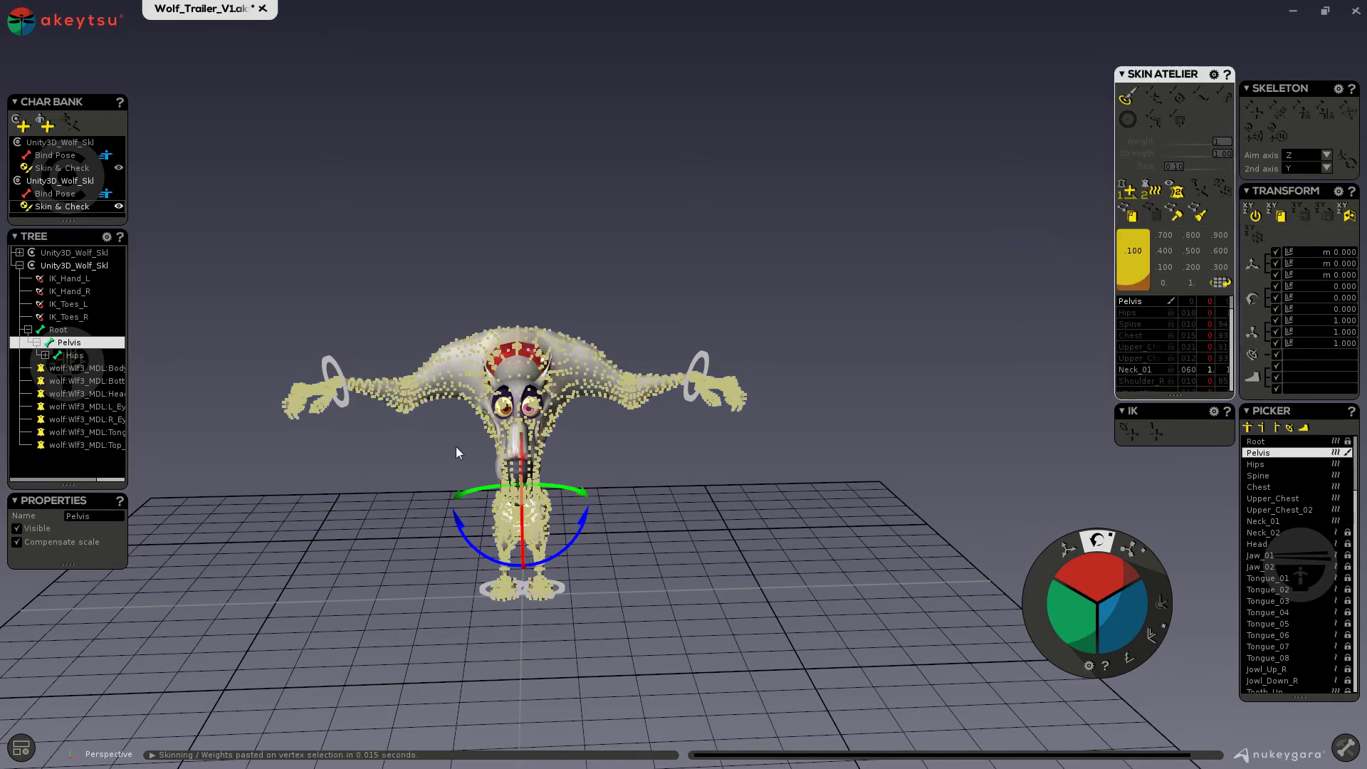
middle_click_drag(327, 530, 358, 532)
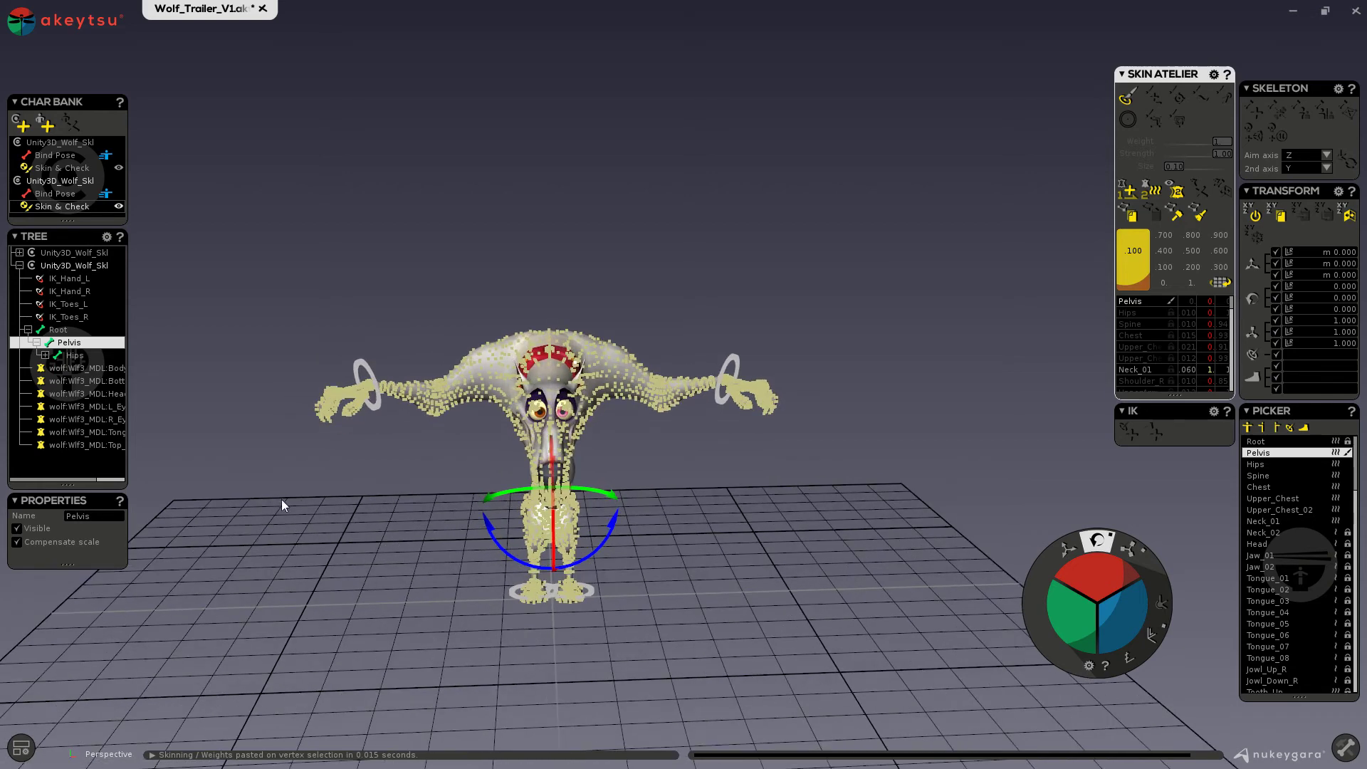
Hide the whole hierarchy of the original Unity3D_Wolf_Skl character.
mouse_move(31, 286)
left_click(54, 254)
right_click(54, 252)
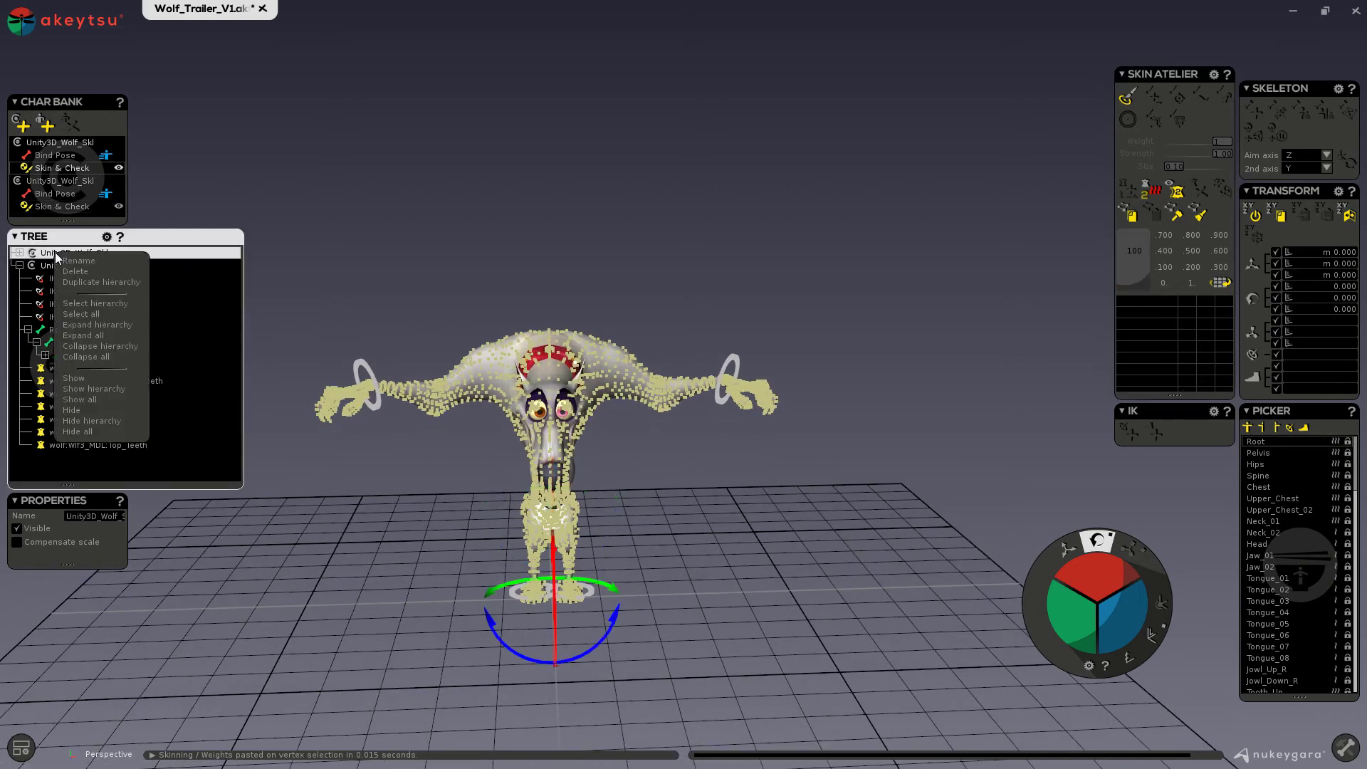
left_click(84, 421)
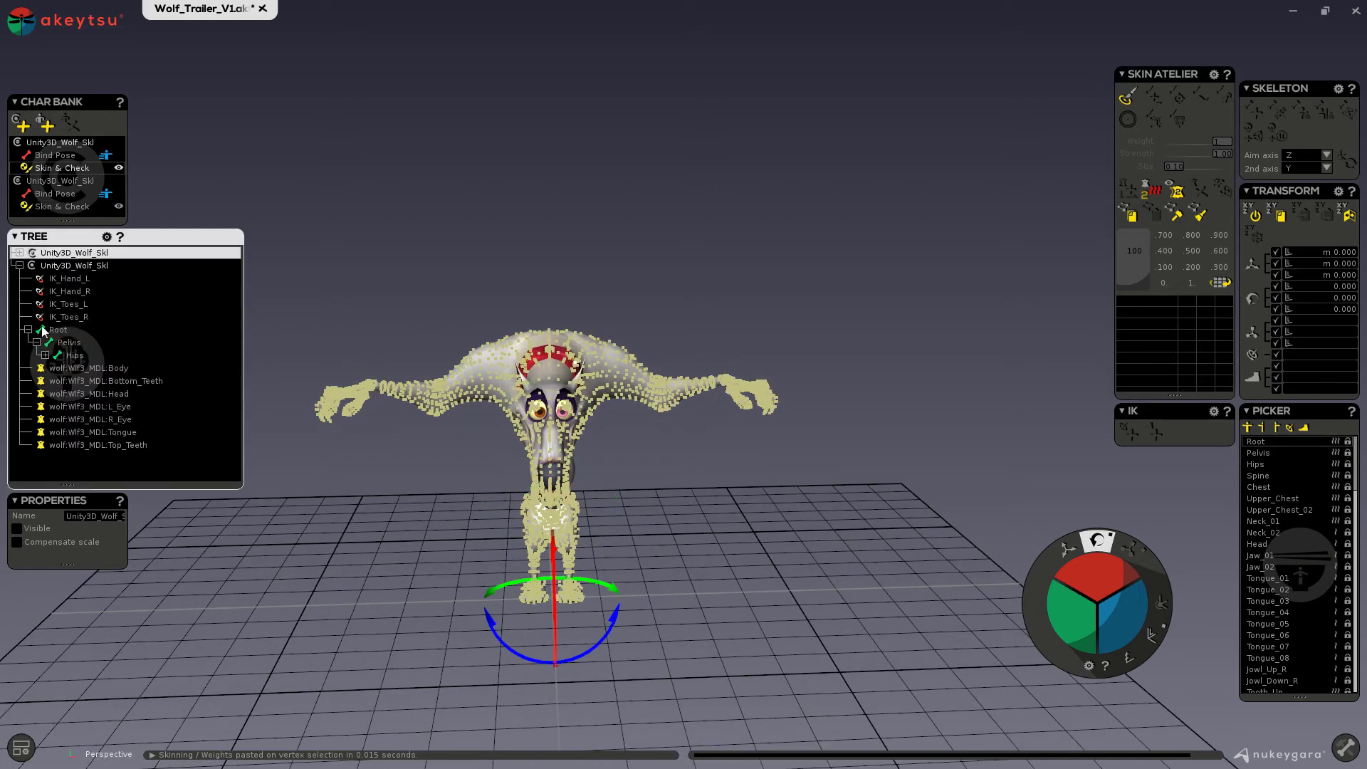
Check the pasted skin weights on the duplicated wolf's joints, including UpperArm_R, LowerArm_L and Shoulder_L, from several angles.
left_click(57, 266)
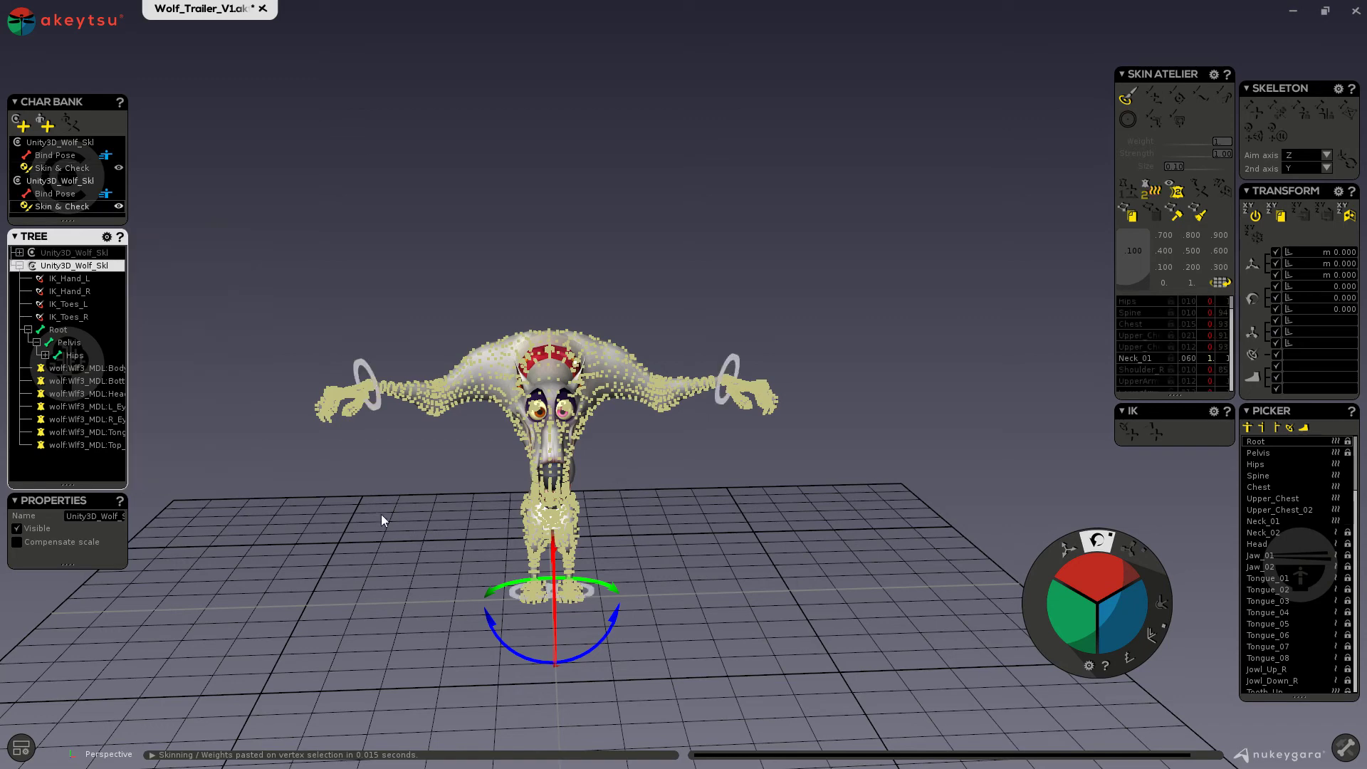
left_click(472, 368)
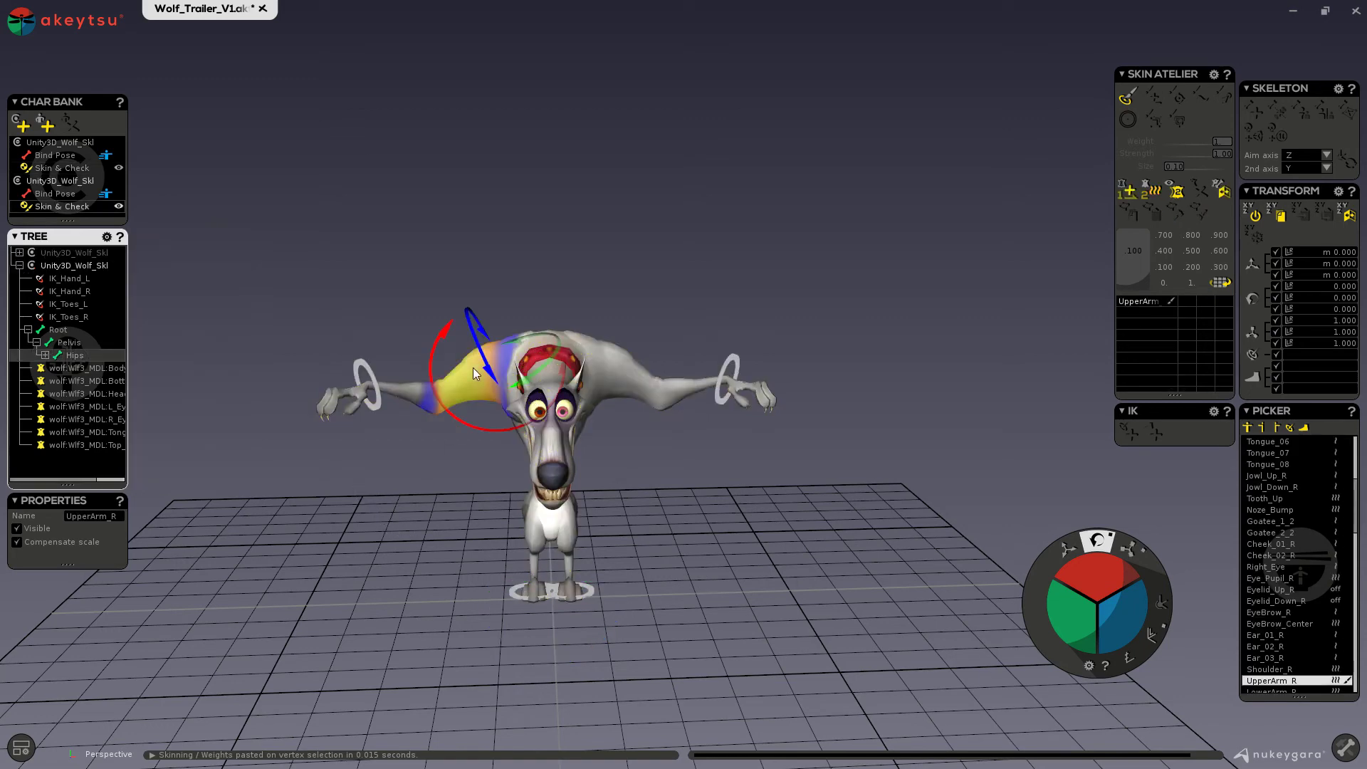
left_click(661, 399)
left_click_drag(661, 399, 626, 555, "alt")
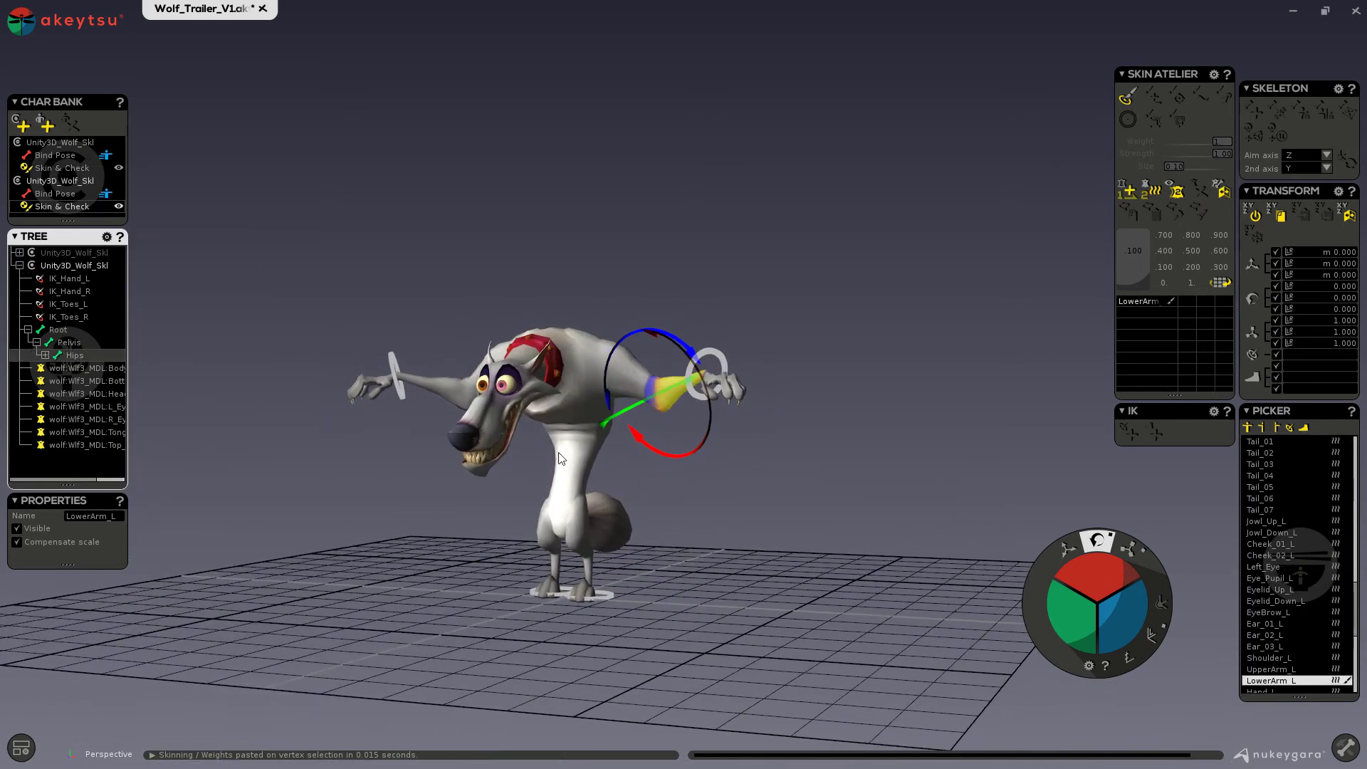
left_click(582, 449)
scroll(582, 448, "up", 3)
left_click(607, 379)
left_click_drag(754, 490, 605, 475, "alt")
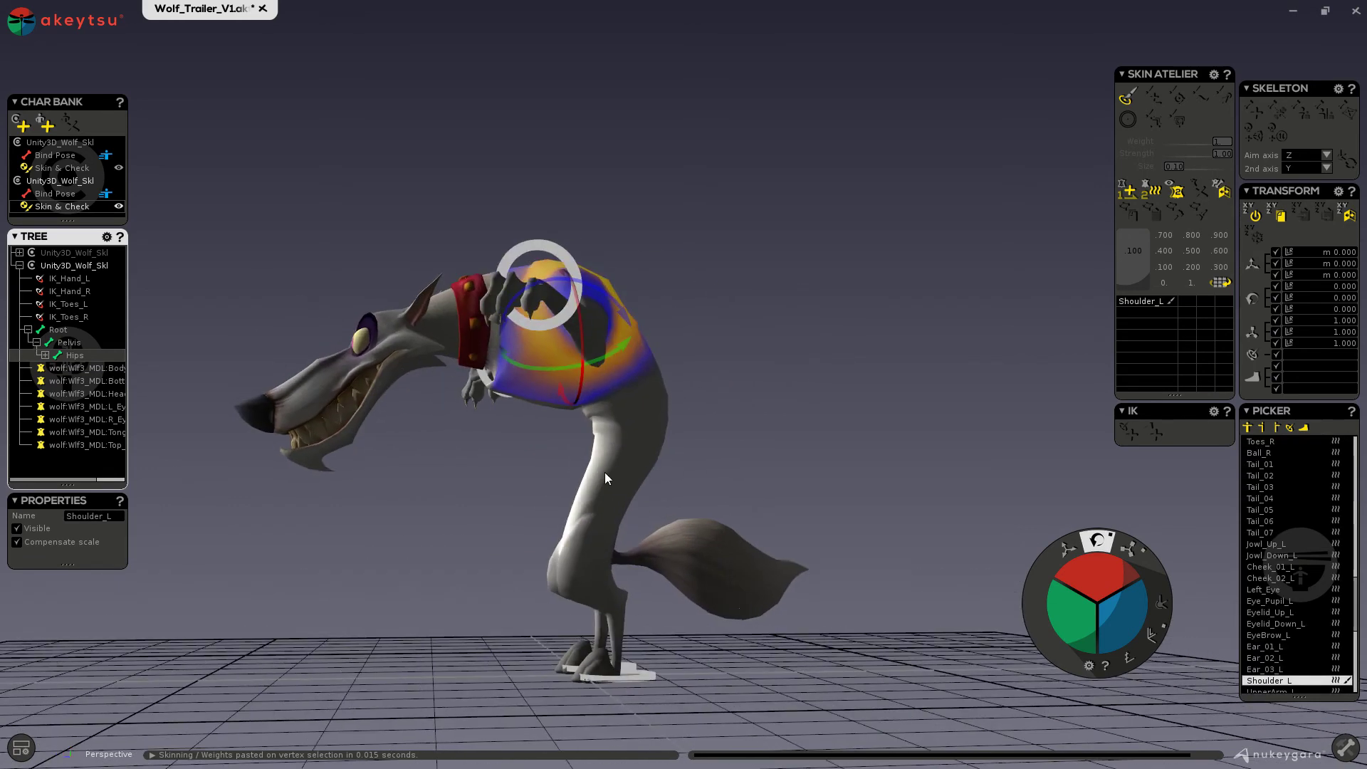
left_click(631, 459)
left_click(595, 552)
left_click_drag(676, 429, 787, 460, "alt")
left_click(573, 447)
left_click(616, 377)
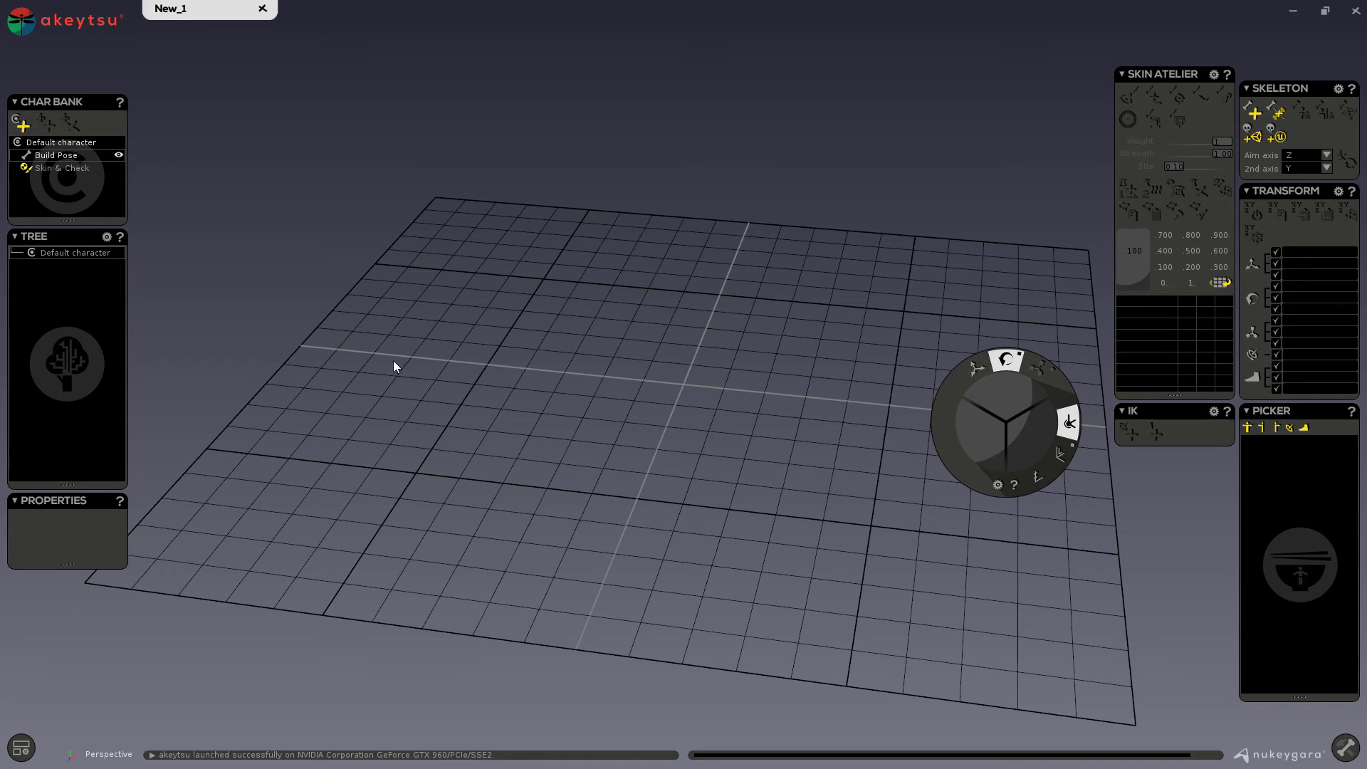
Open the scene CopyPasteGaby.akt from the akeytsu folder.
left_click(29, 40)
left_click(37, 64)
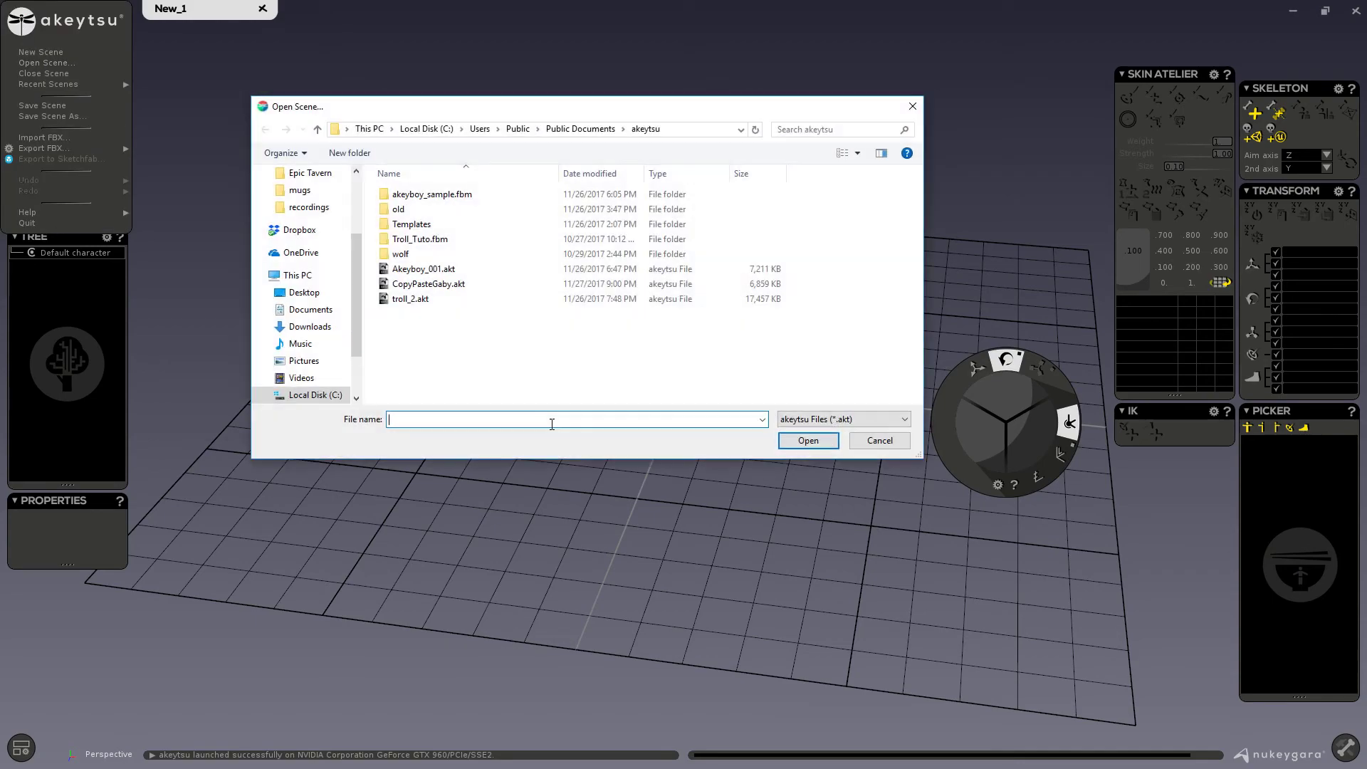
left_click(415, 284)
left_click(808, 441)
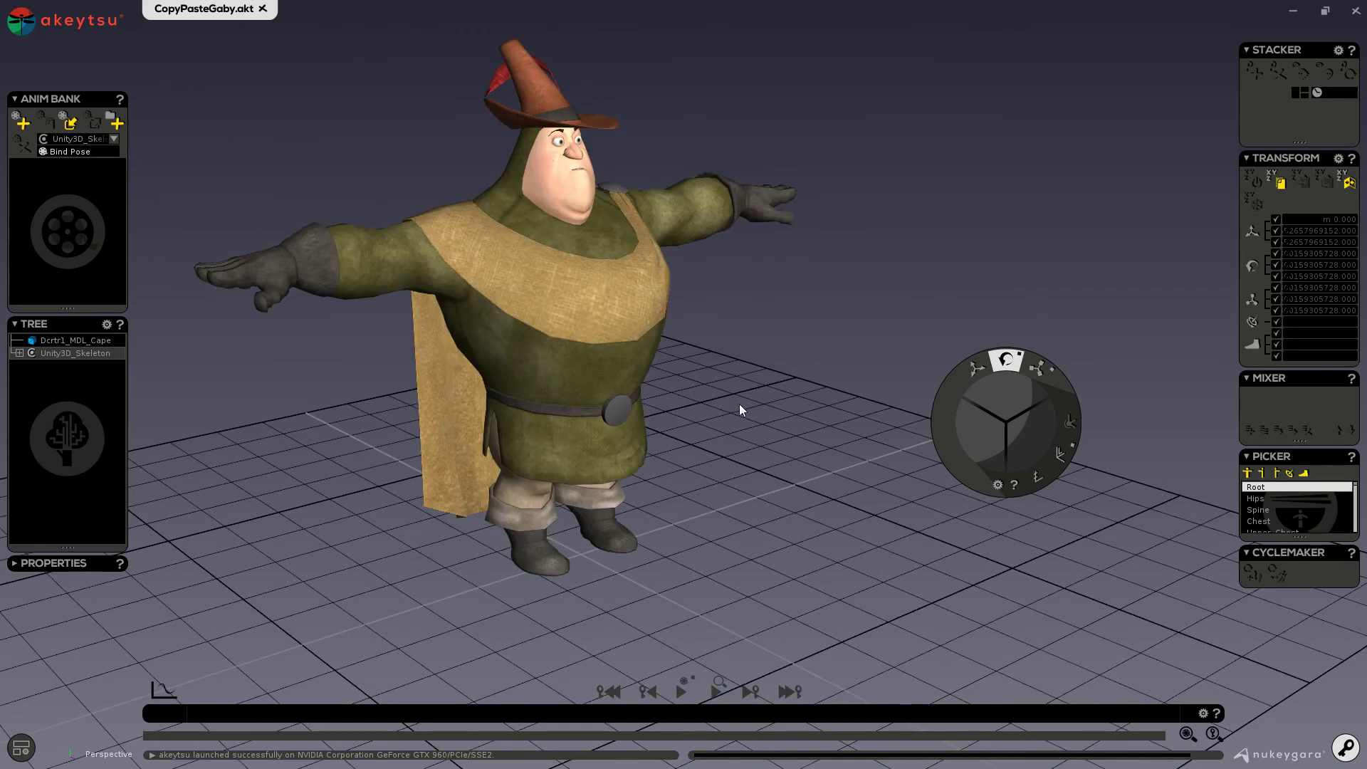
Select the Dcrtr1_MDL_Cape mesh and examine how it sits on the character from the front and side.
left_click(98, 340)
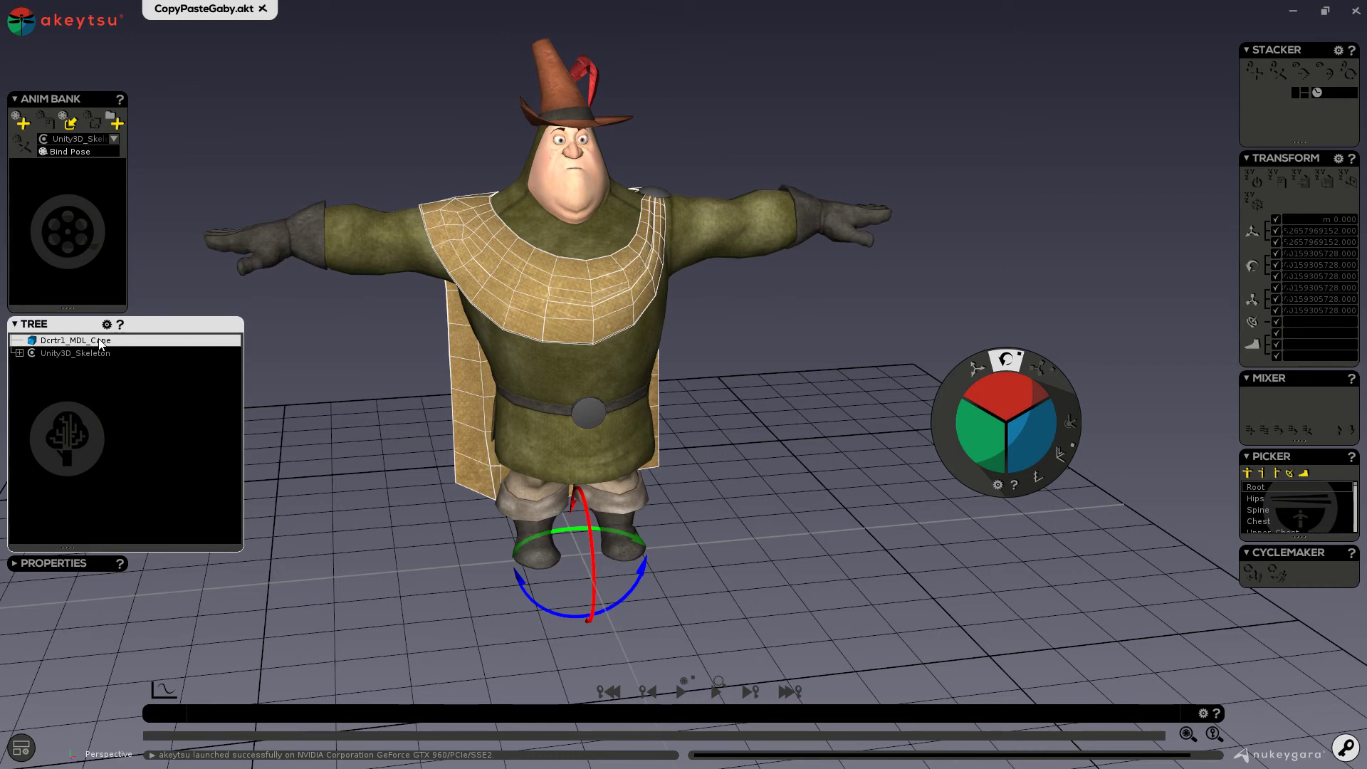
left_click_drag(764, 329, 676, 316, "alt")
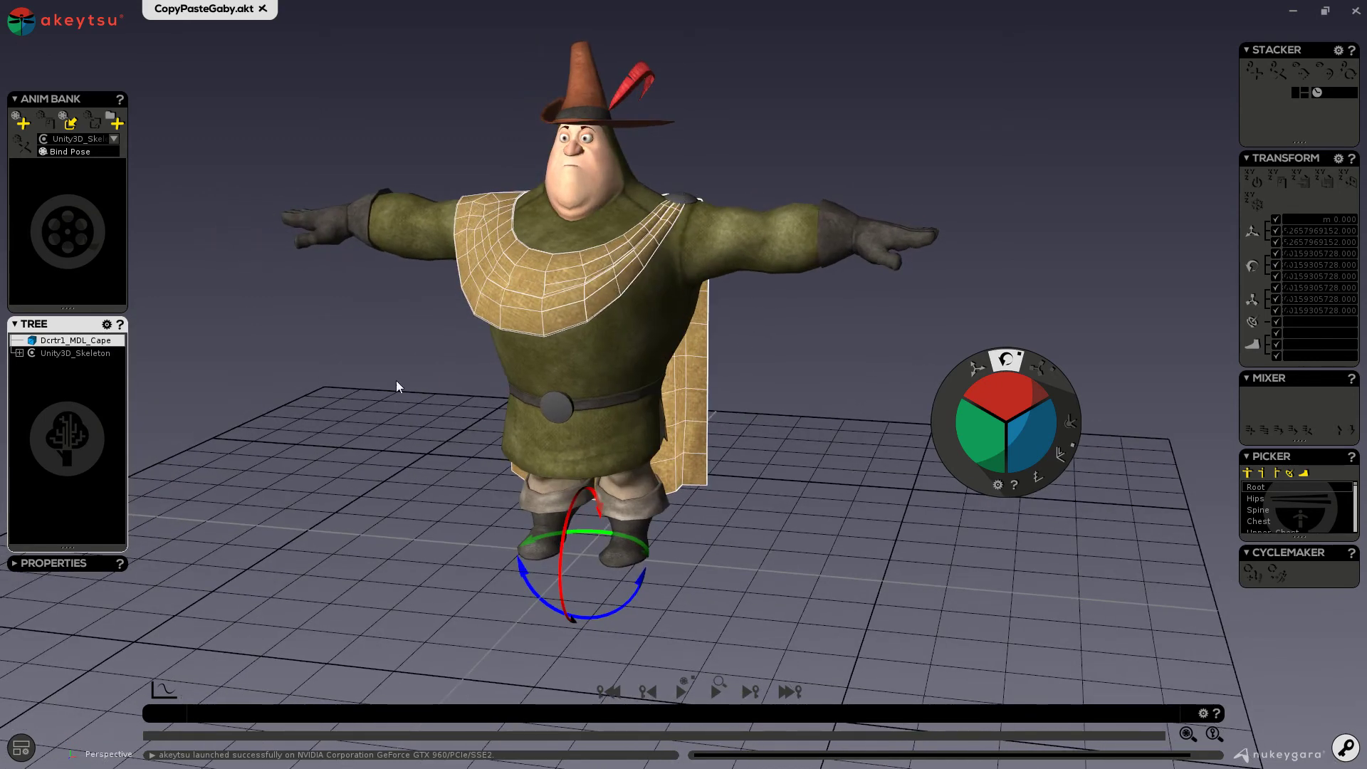
left_click_drag(397, 387, 450, 314, "alt")
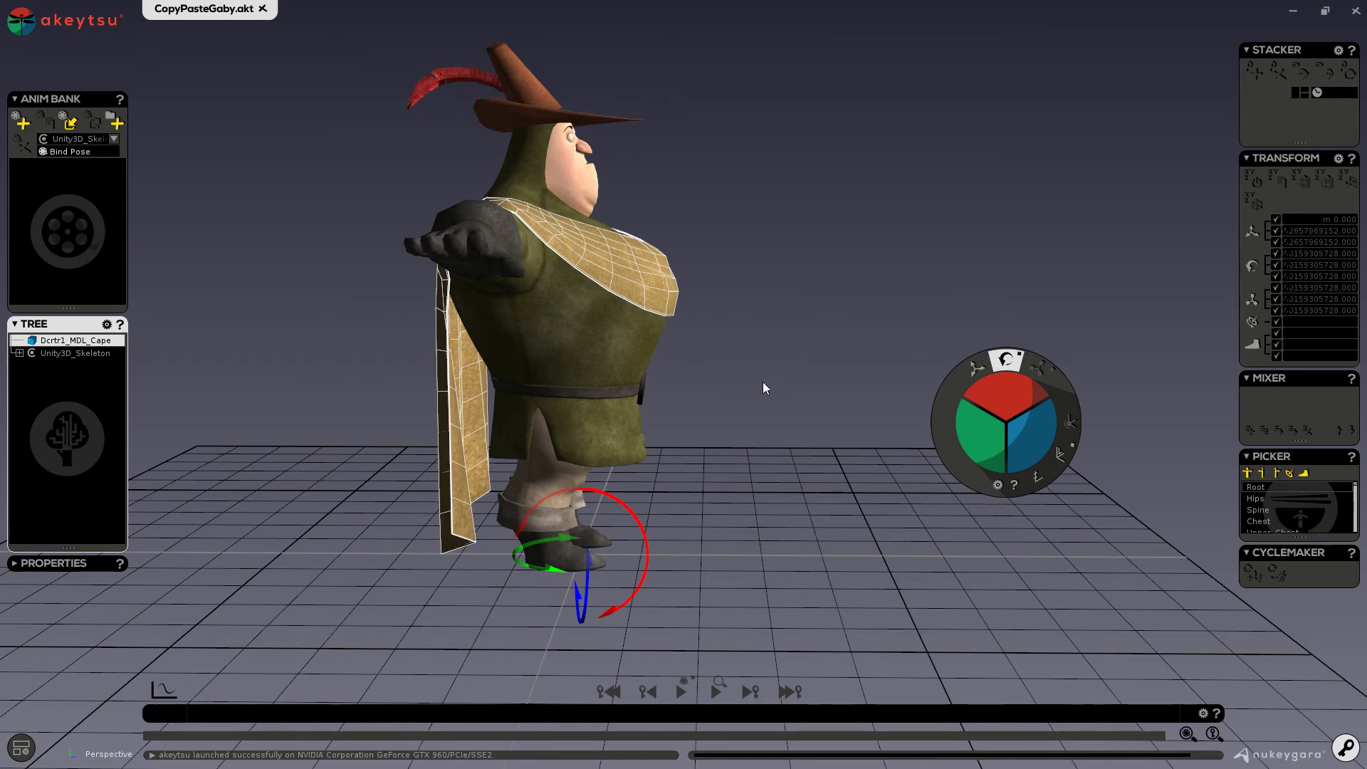
left_click_drag(763, 385, 577, 383, "alt")
middle_click_drag(681, 332, 639, 385, "alt")
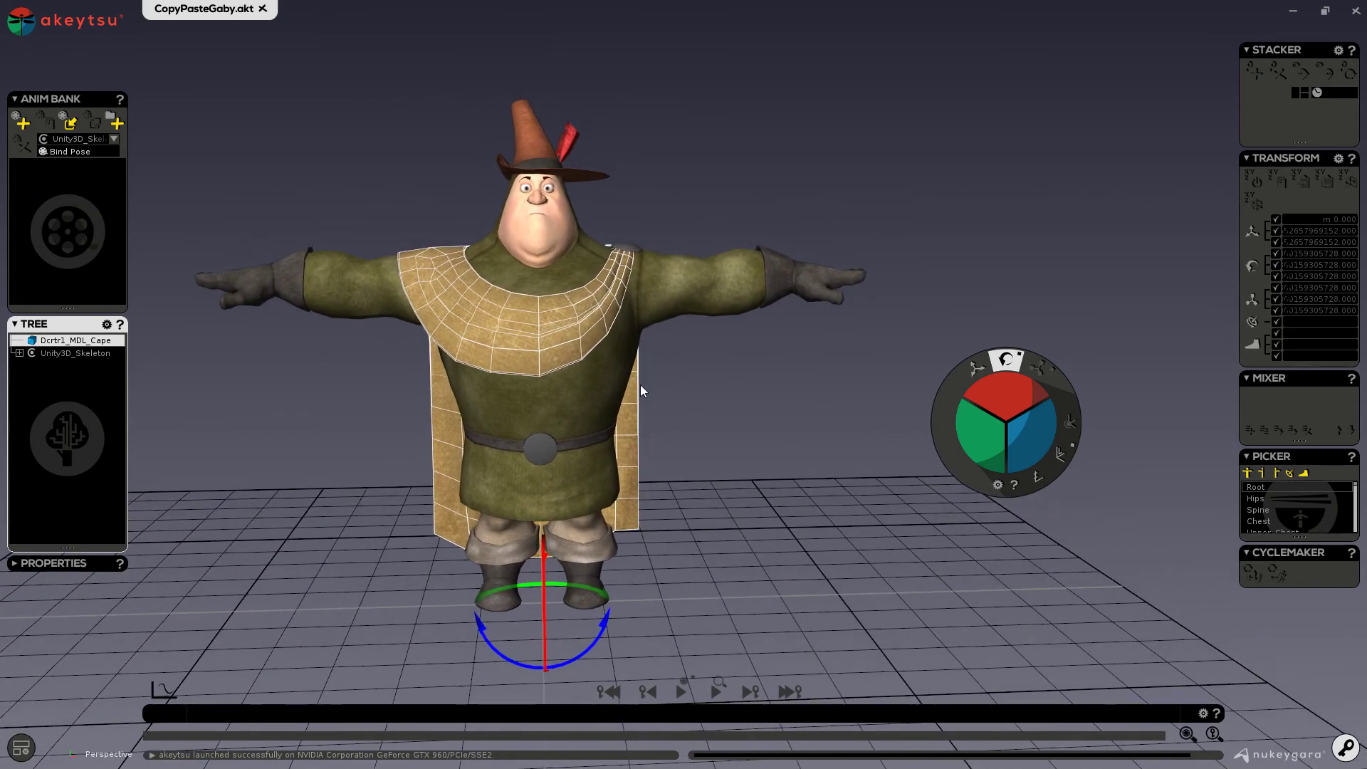
scroll(638, 383, "up", 1)
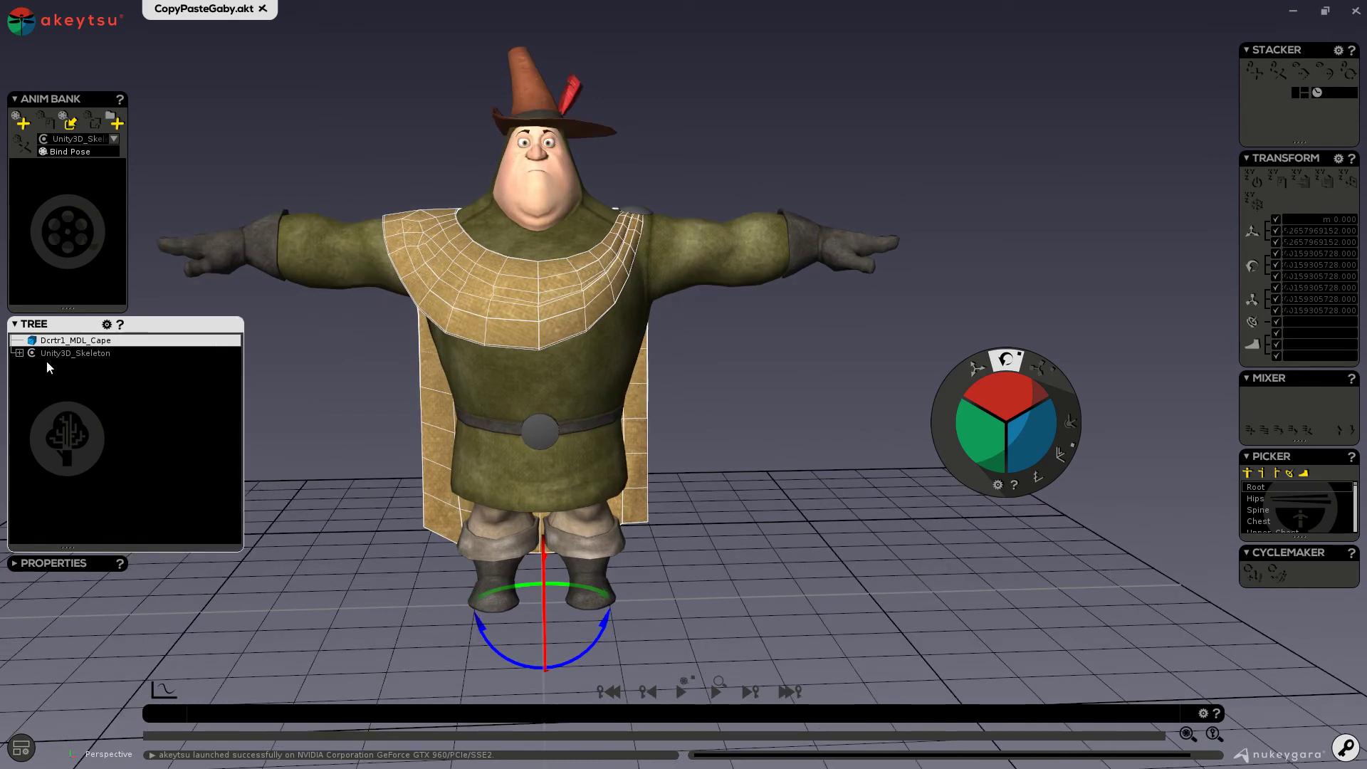
Expand the Unity3D_Skeleton hierarchy down to Root and display the skin weights of the Hips joint.
left_click(19, 353)
scroll(111, 422, "down", 1)
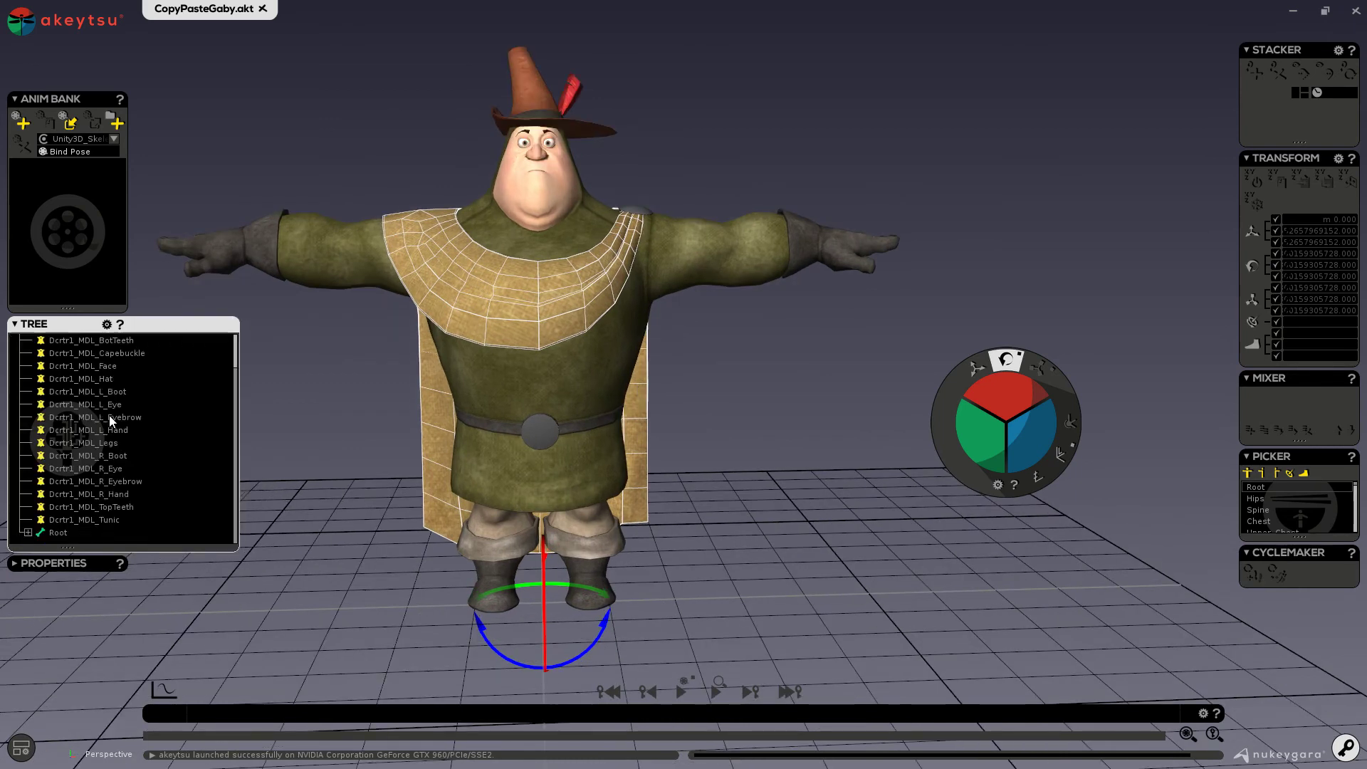
left_click(27, 532)
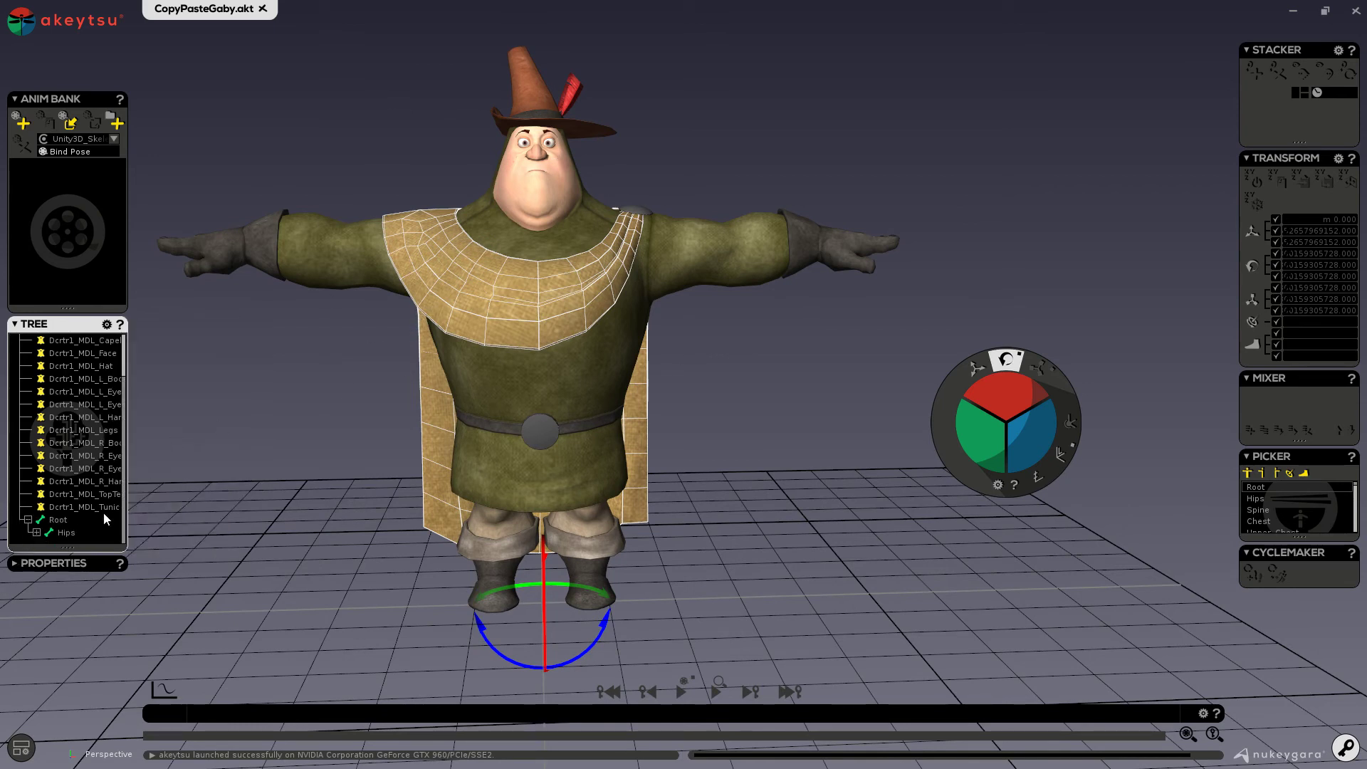
left_click(72, 534)
scroll(97, 467, "up", 2)
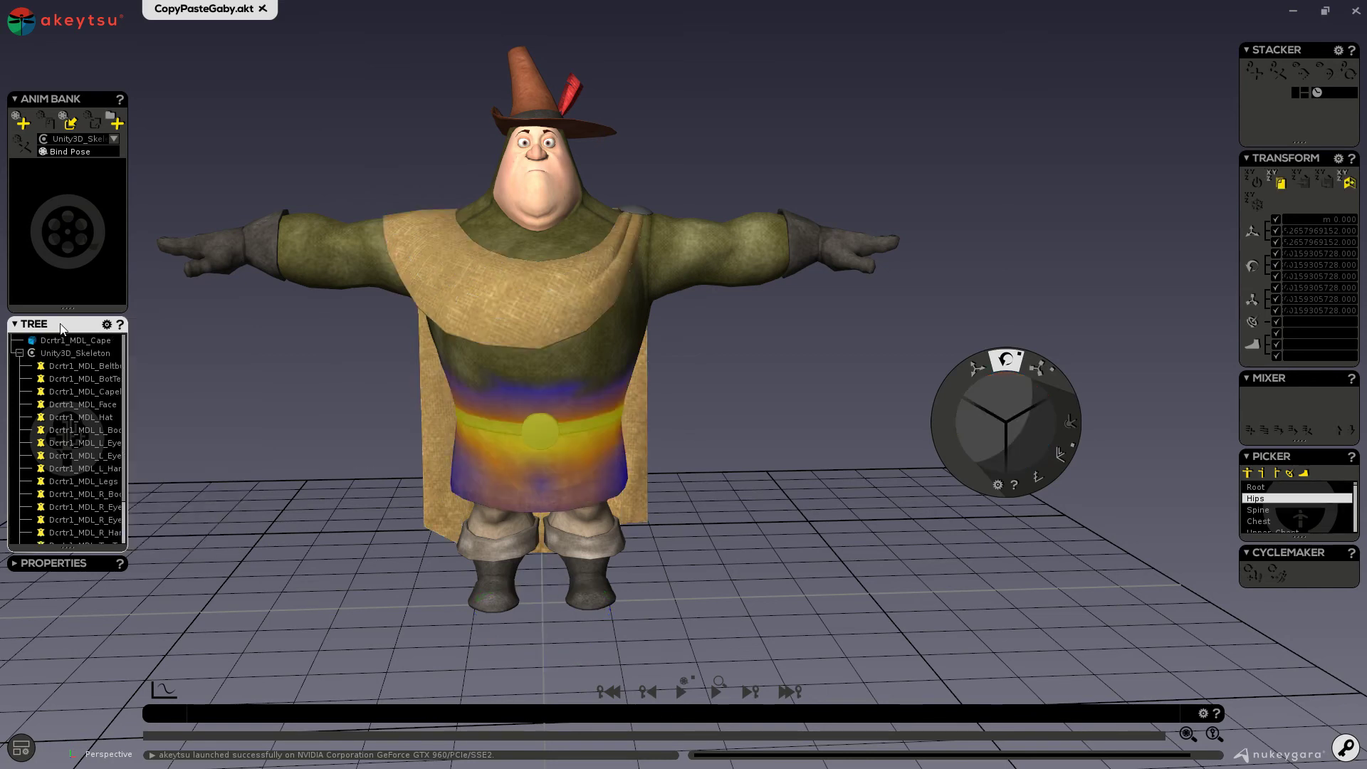
Switch to the rigging workspace and bind the Dcrtr1_MDL_Cape mesh to the Unity3D_Skeleton character.
left_click(75, 341)
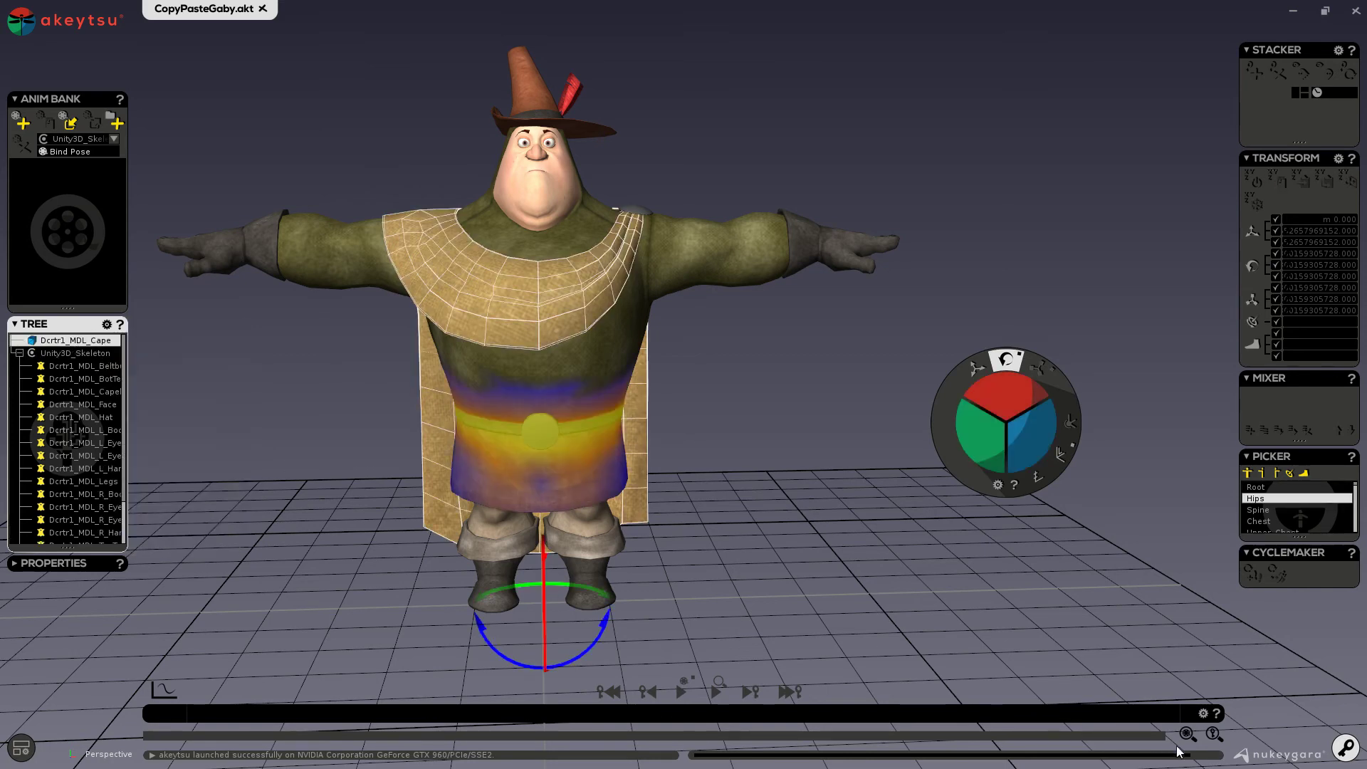
left_click(1346, 748)
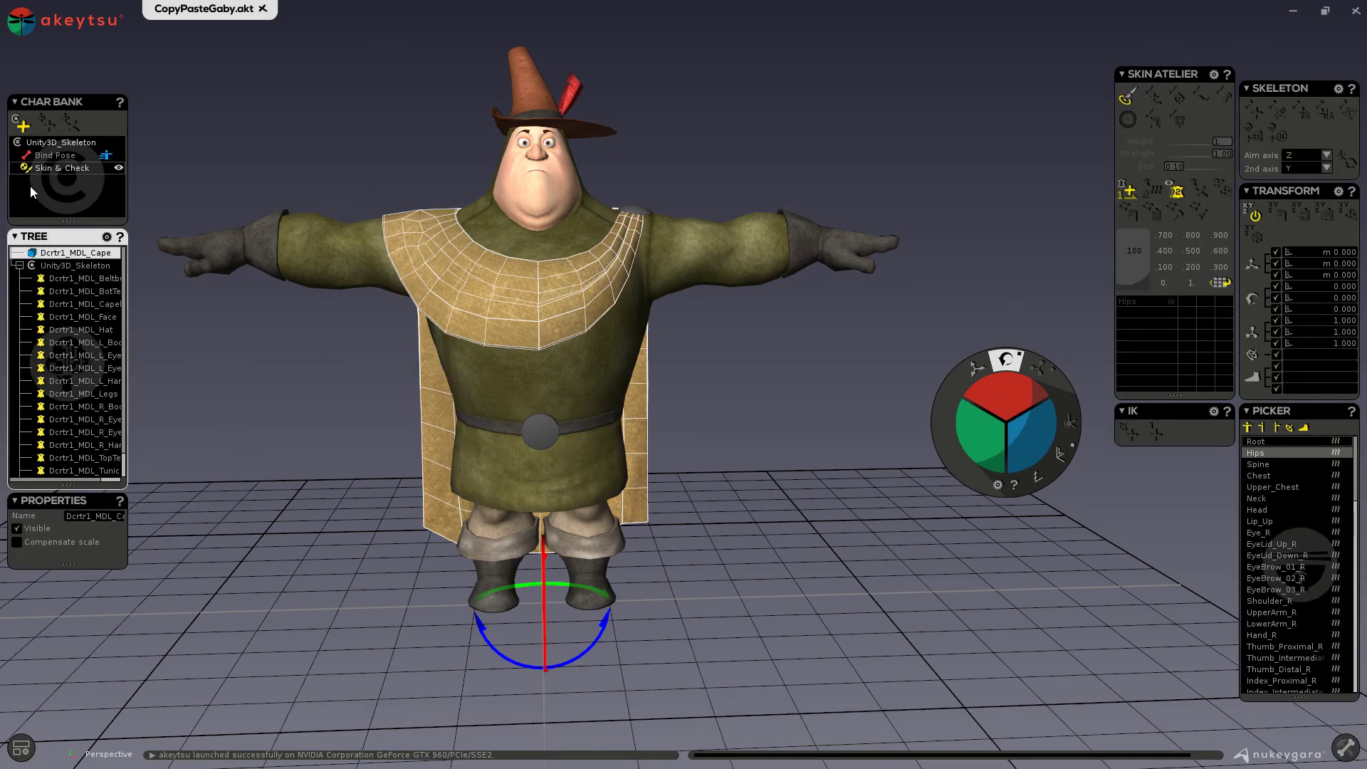
mouse_move(91, 327)
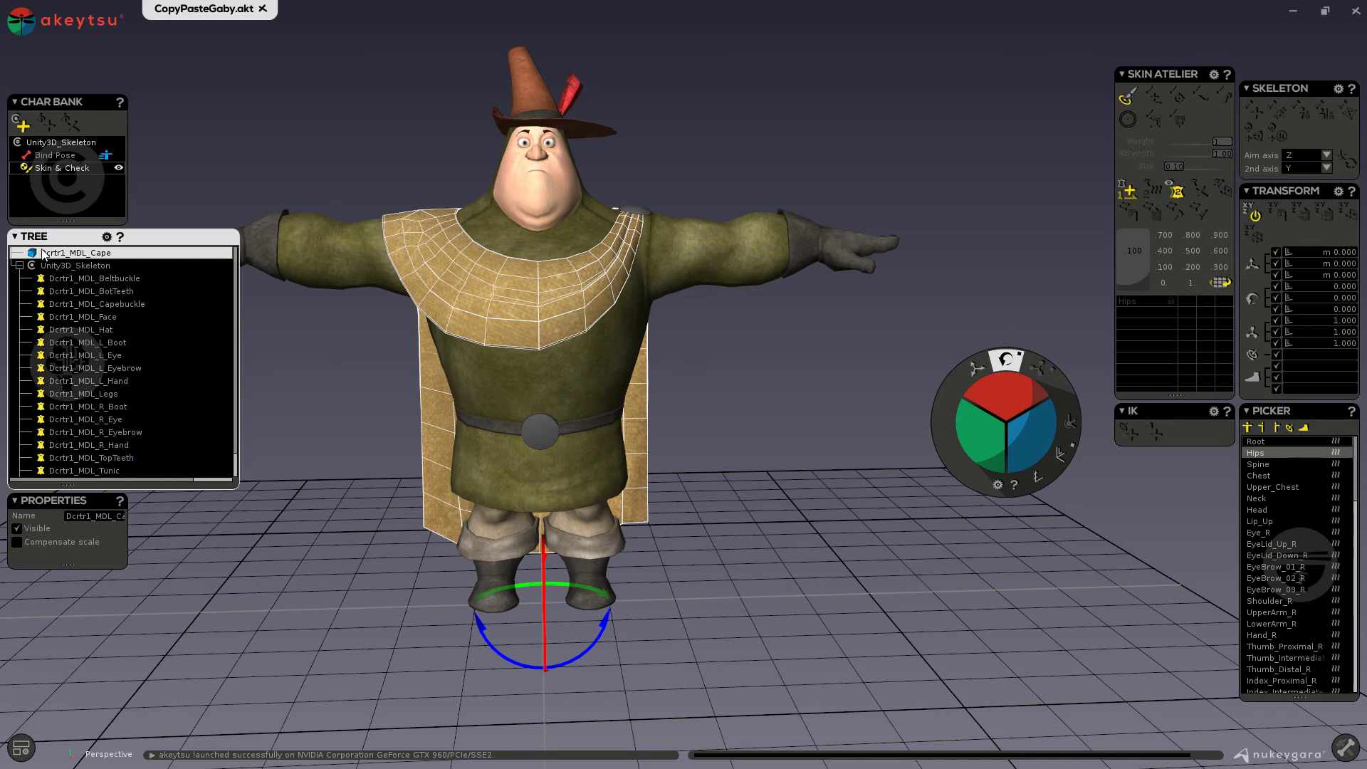
scroll(78, 346, "down", 1)
scroll(78, 346, "up", 1)
left_click(1126, 188)
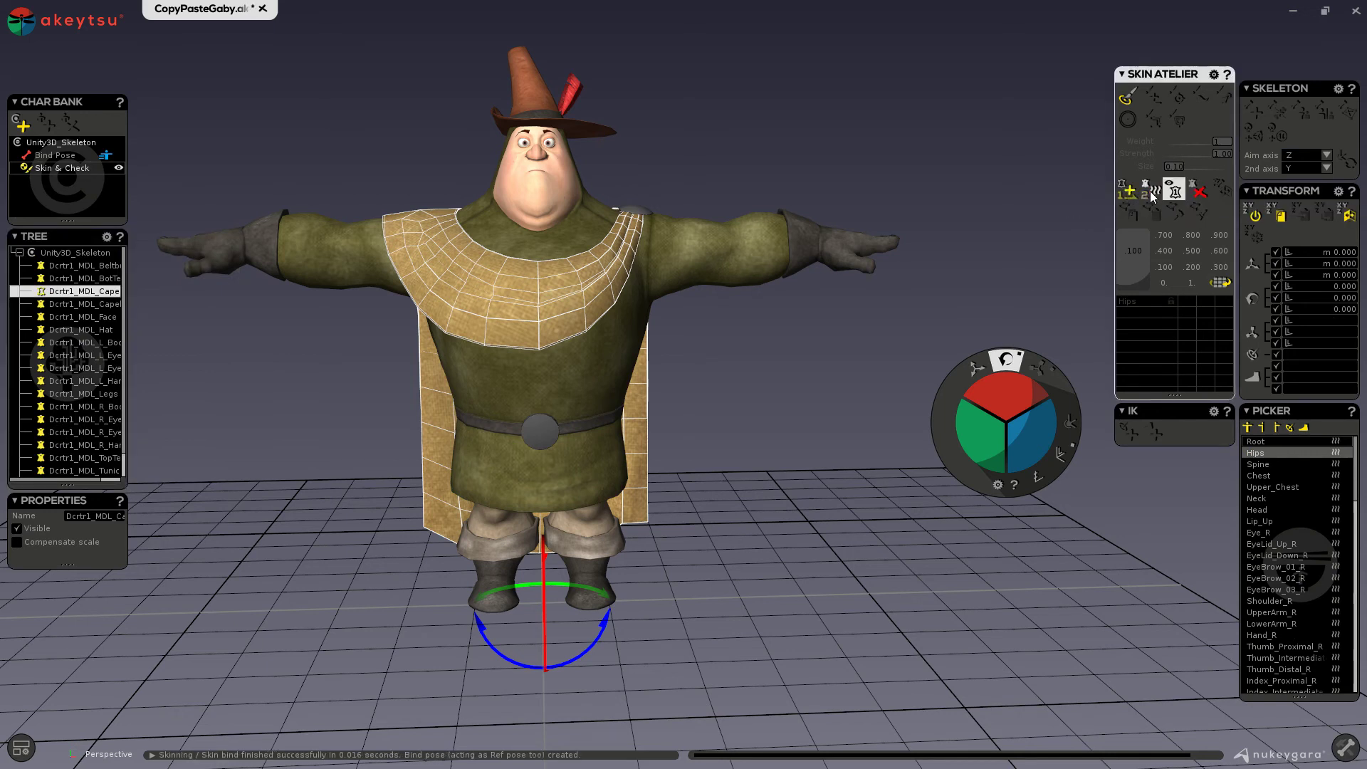
Smooth the skin weights of the newly bound cape mesh and display the influence of the Hips joint on the character.
left_click(1151, 191)
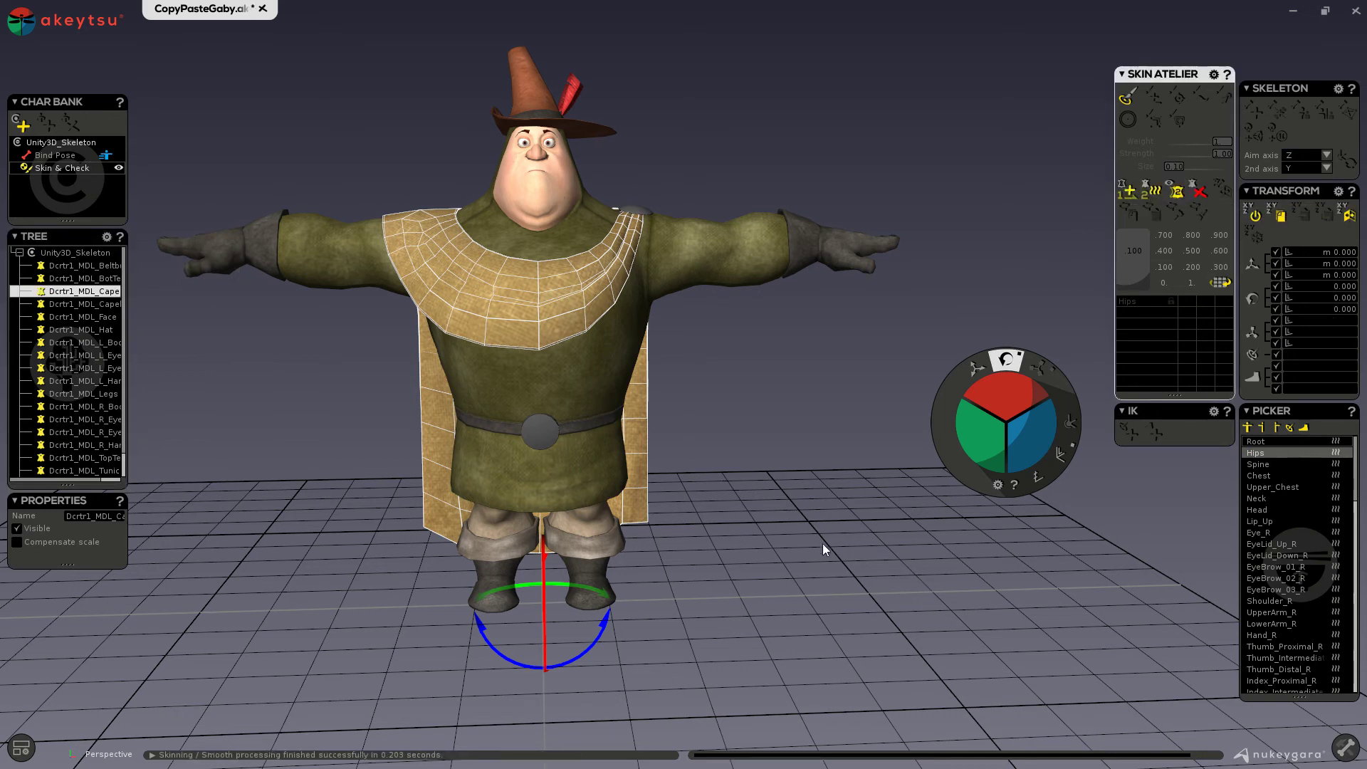
left_click(558, 298)
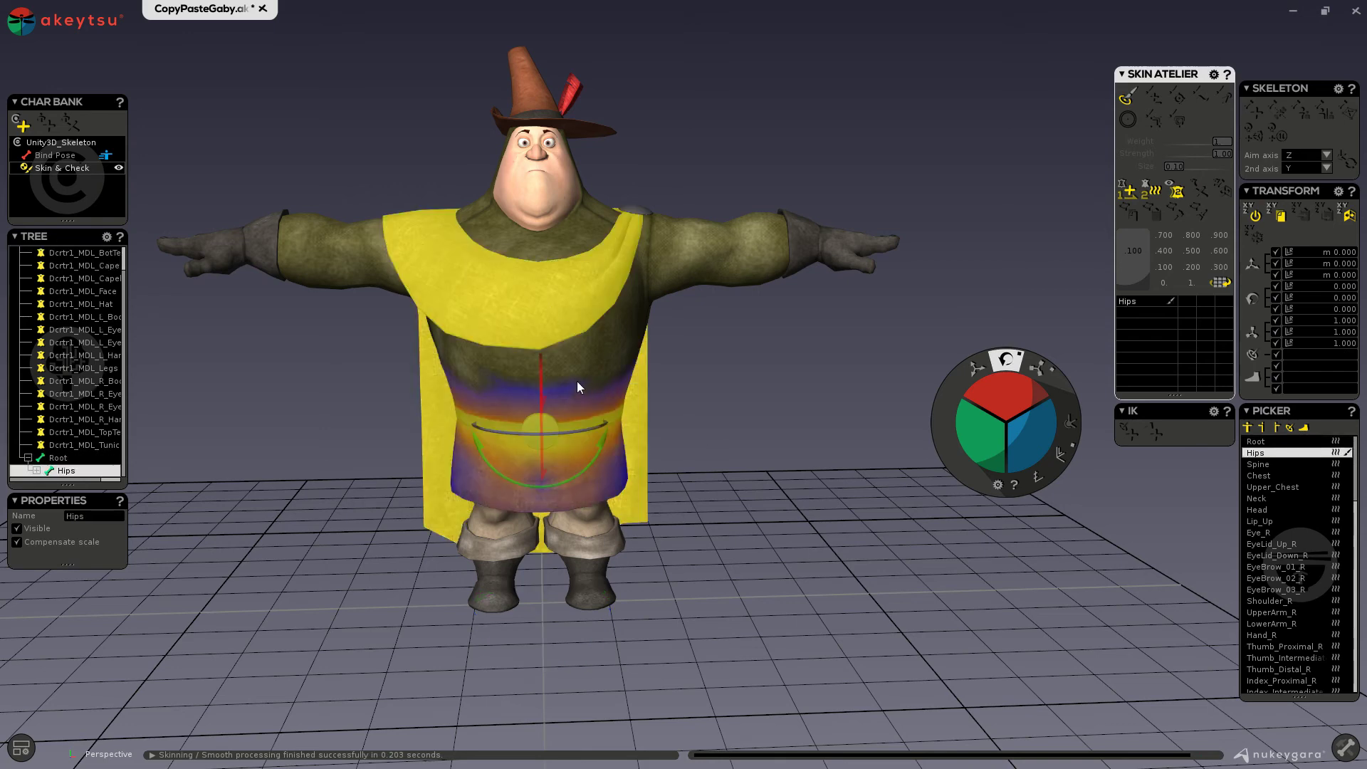
left_click(604, 334)
Test-rotate the Shoulder_L joint and a lower torso joint to check how the cape deforms, undoing each rotation.
left_click(649, 233)
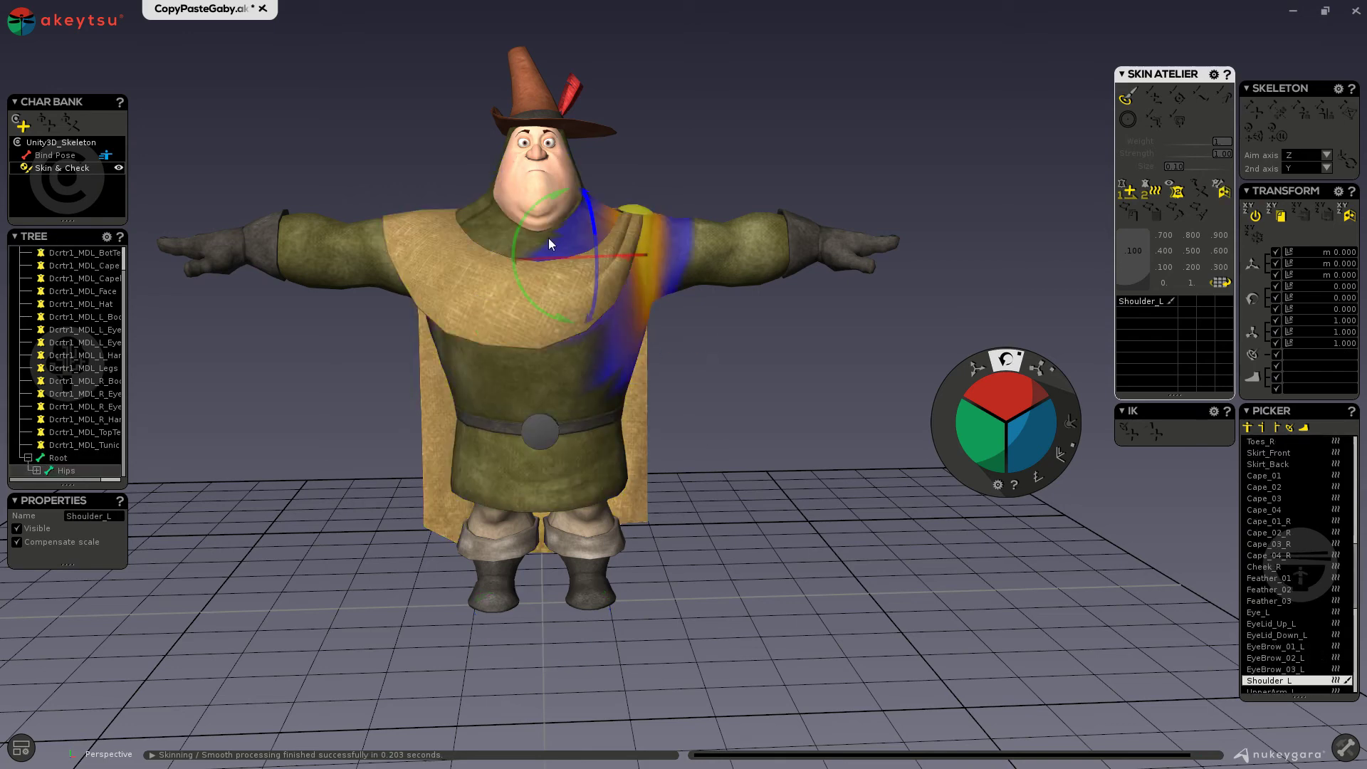
left_click_drag(548, 238, 606, 298)
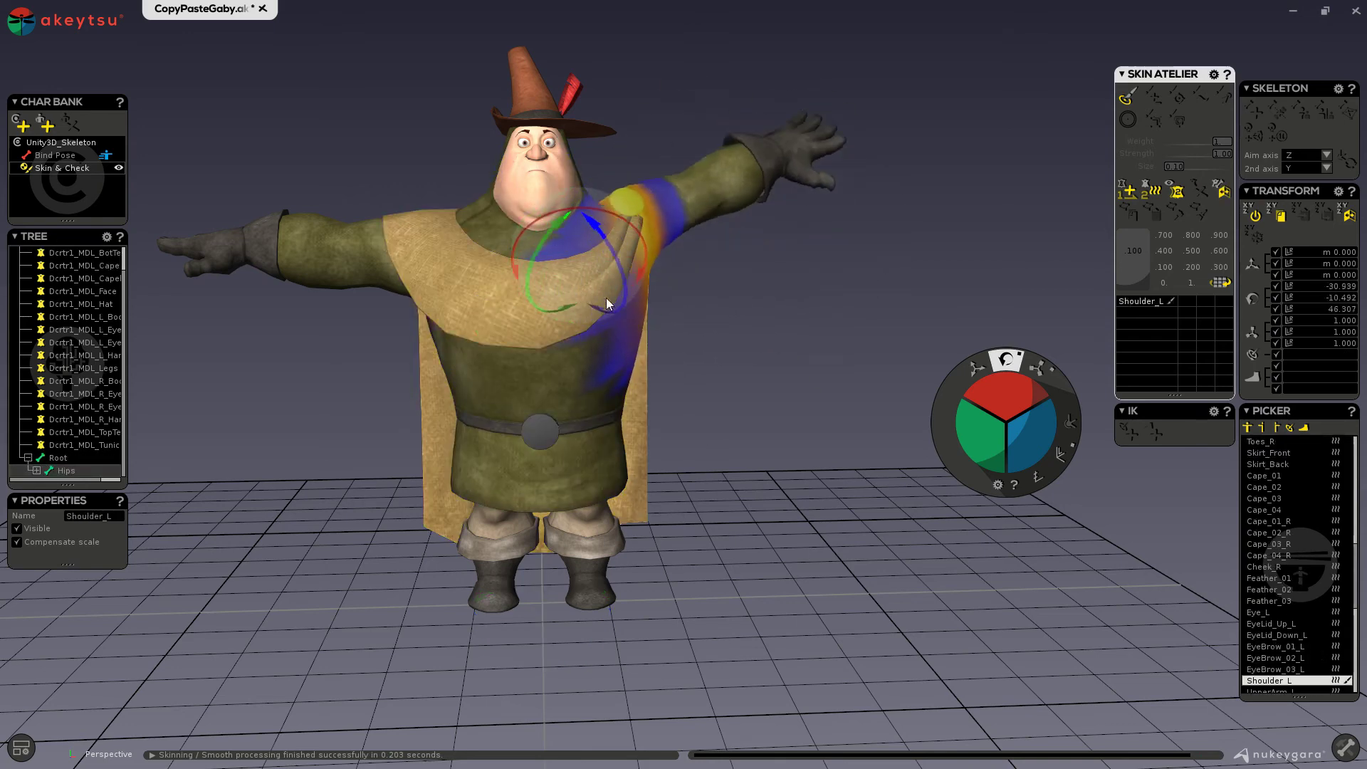
key("ctrl+z")
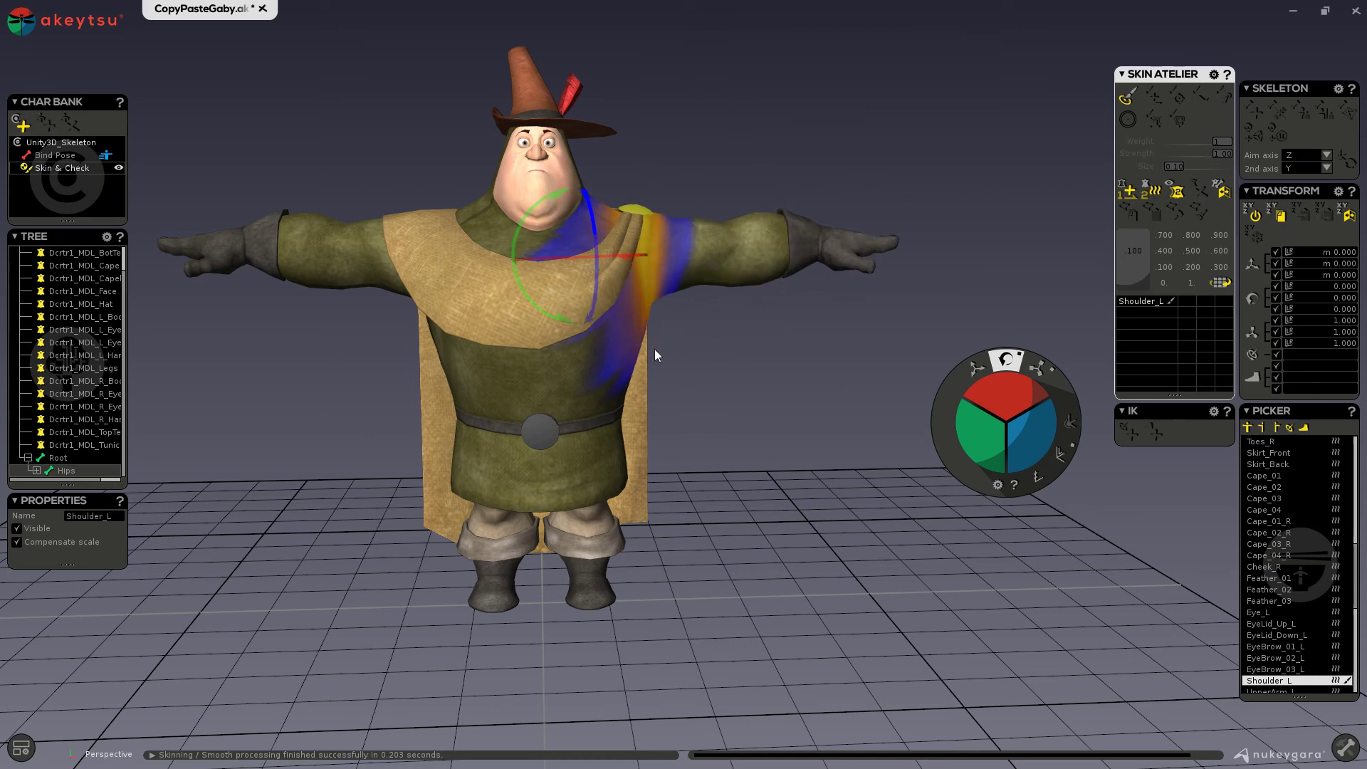
left_click(569, 432)
left_click_drag(570, 451, 621, 421)
key("ctrl+z")
Display the skin weights of the Upper_Chest and Chest joints and examine them on the tunic from the side and front.
left_click(544, 270)
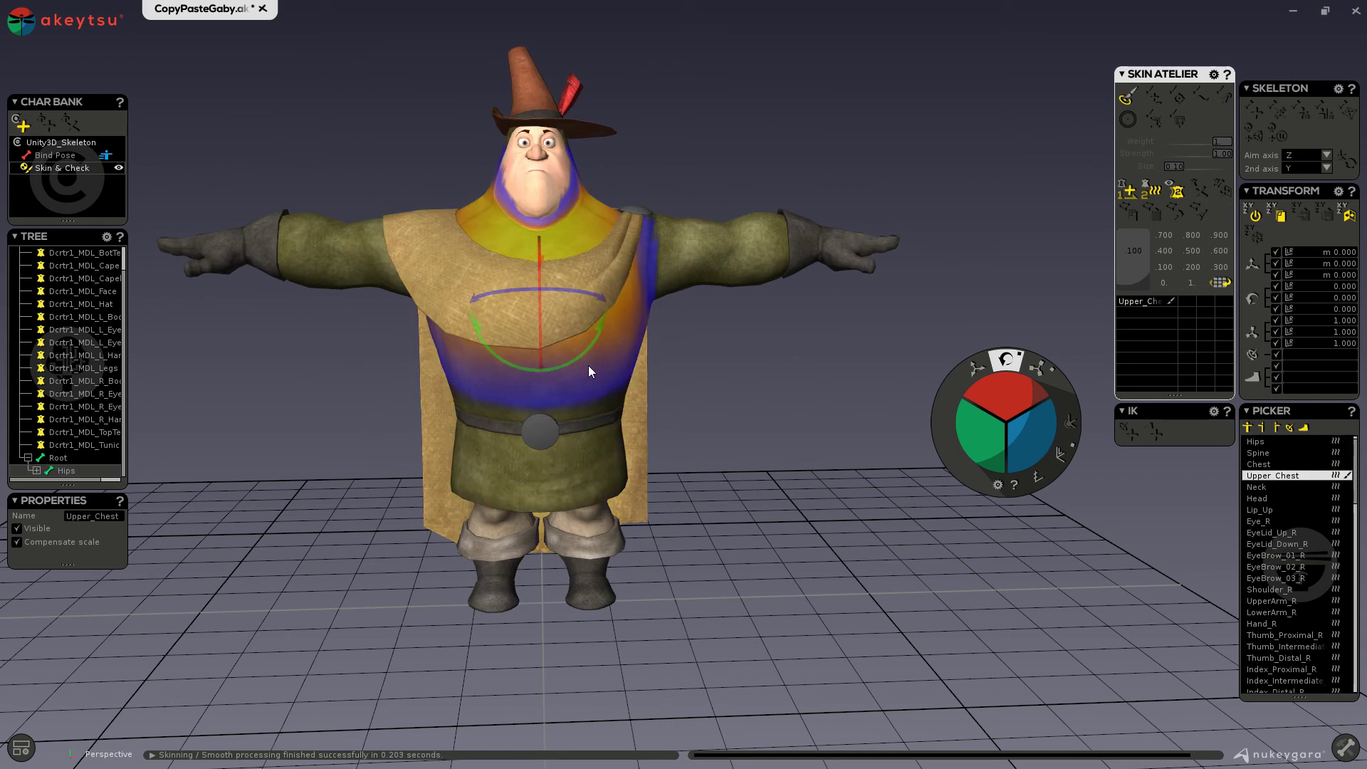
left_click_drag(716, 497, 906, 502, "alt")
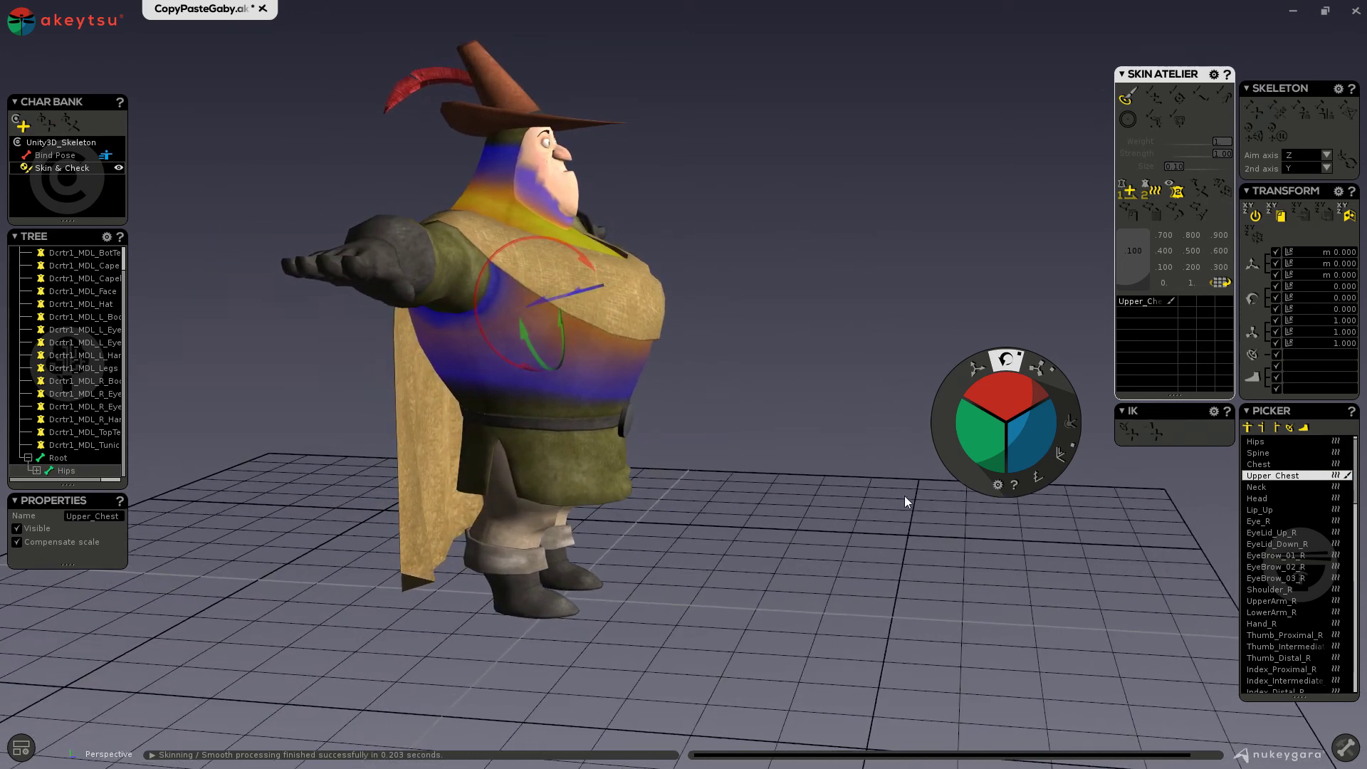
left_click_drag(688, 454, 659, 425, "alt")
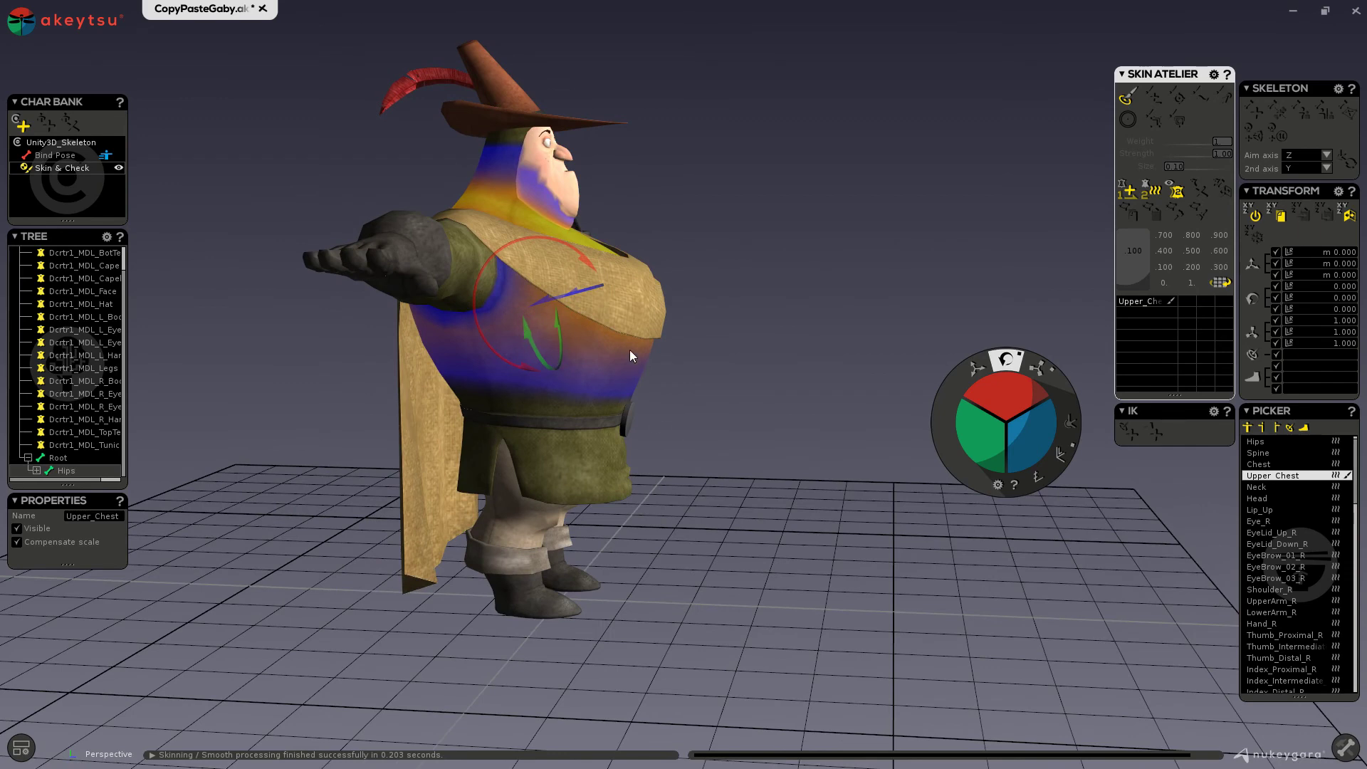
left_click(638, 402)
left_click_drag(662, 374, 515, 420, "alt")
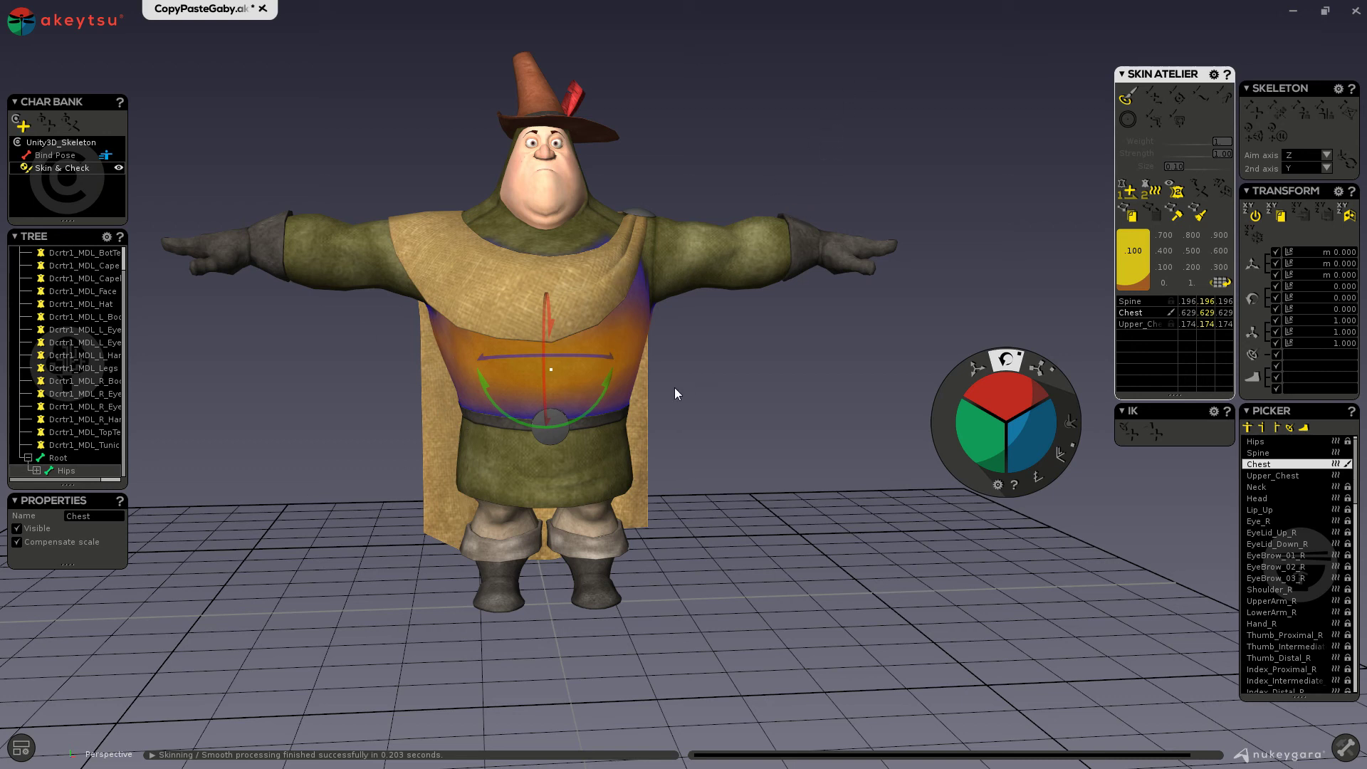
Select all vertices of the tunic mesh and copy their skin weights.
middle_click_drag(676, 394, 687, 437)
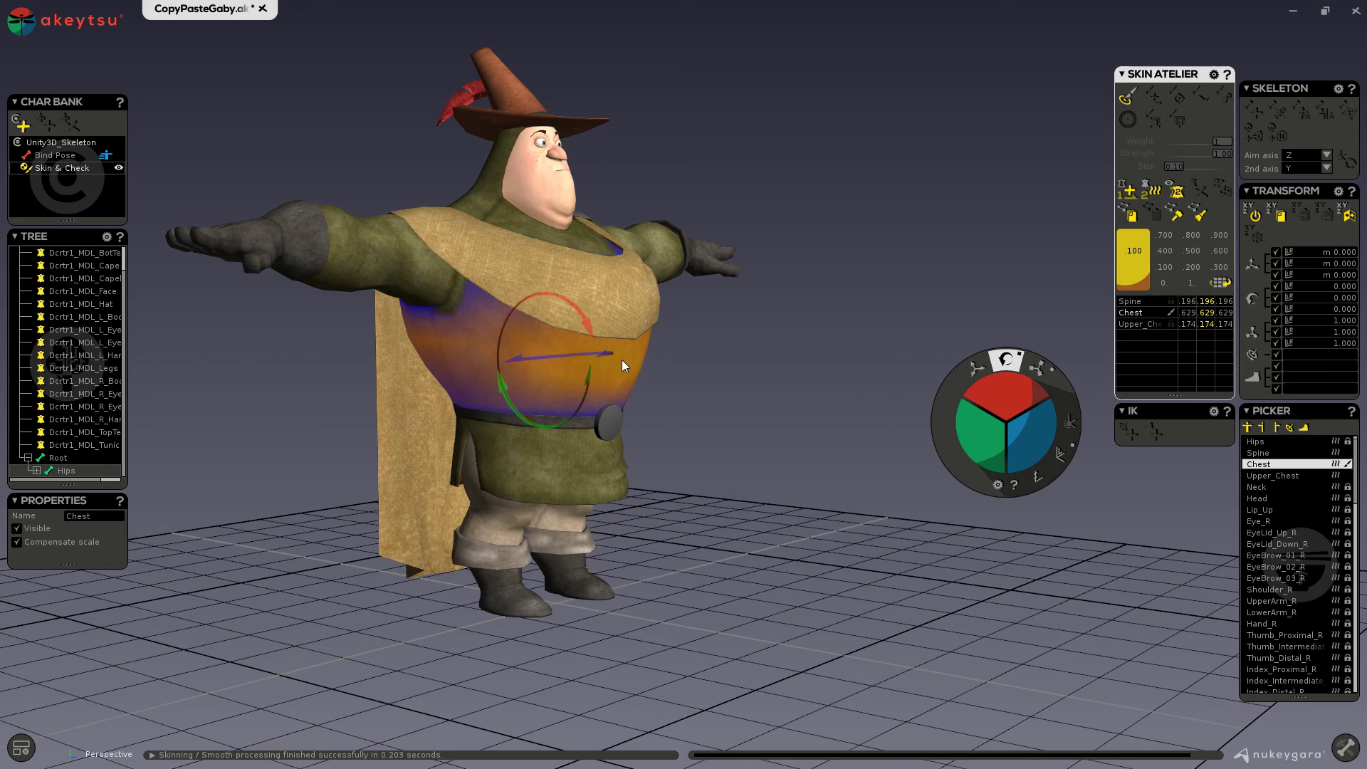
key("ctrl+a")
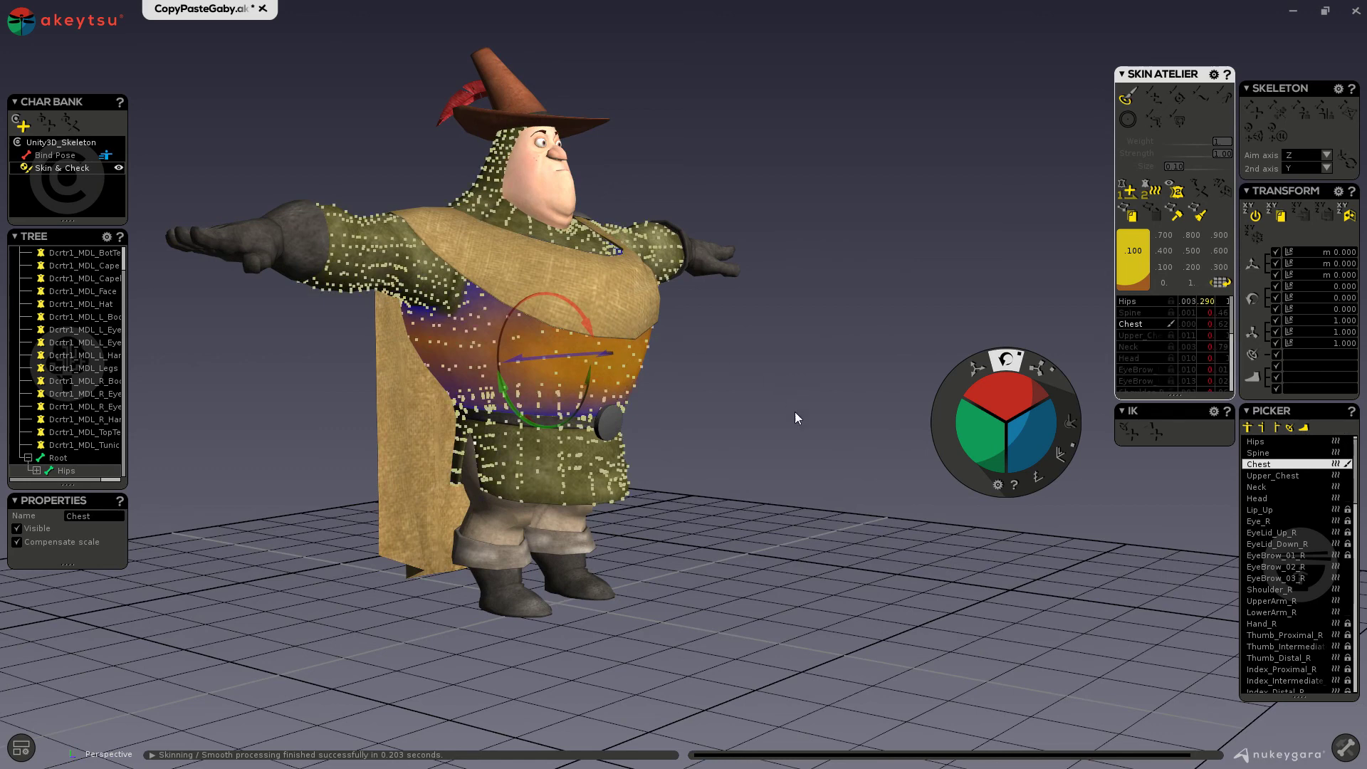
left_click_drag(796, 412, 655, 412, "alt")
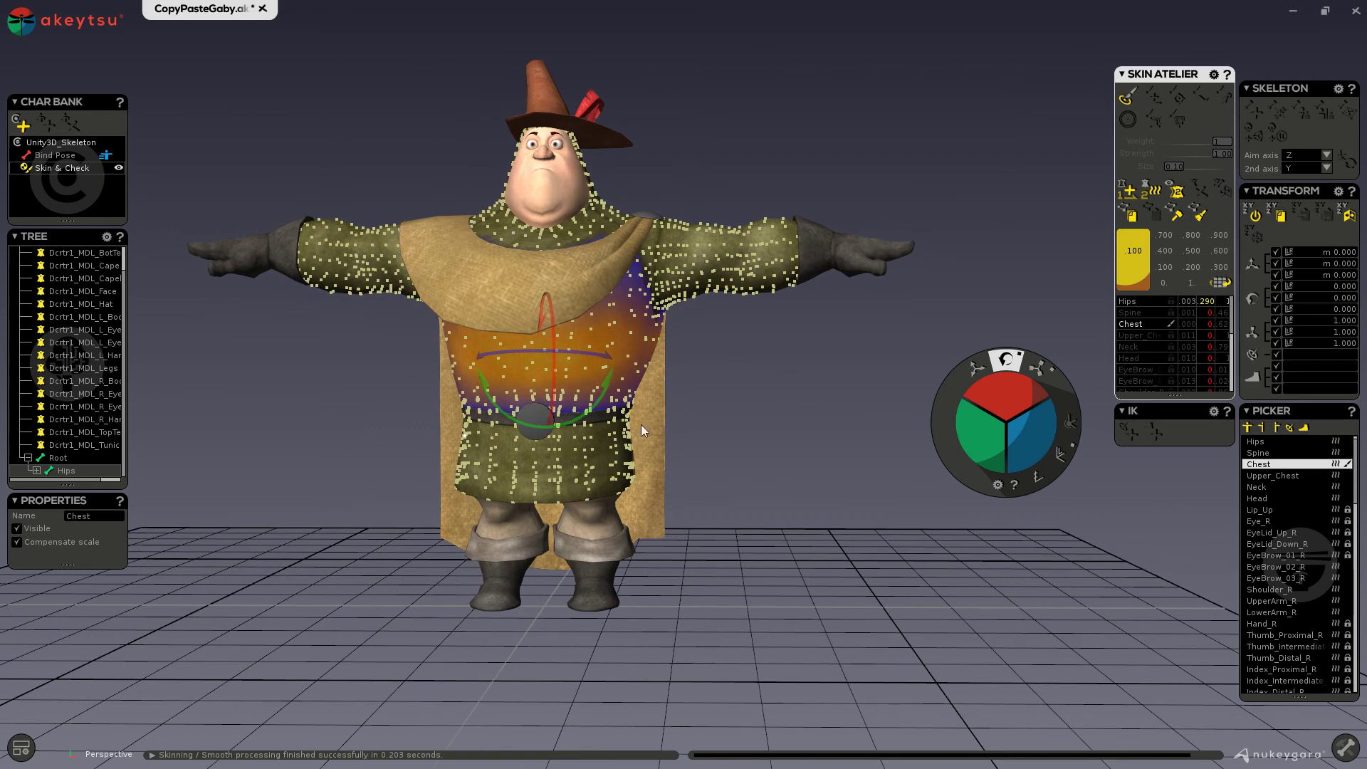
left_click_drag(776, 525, 843, 531, "alt")
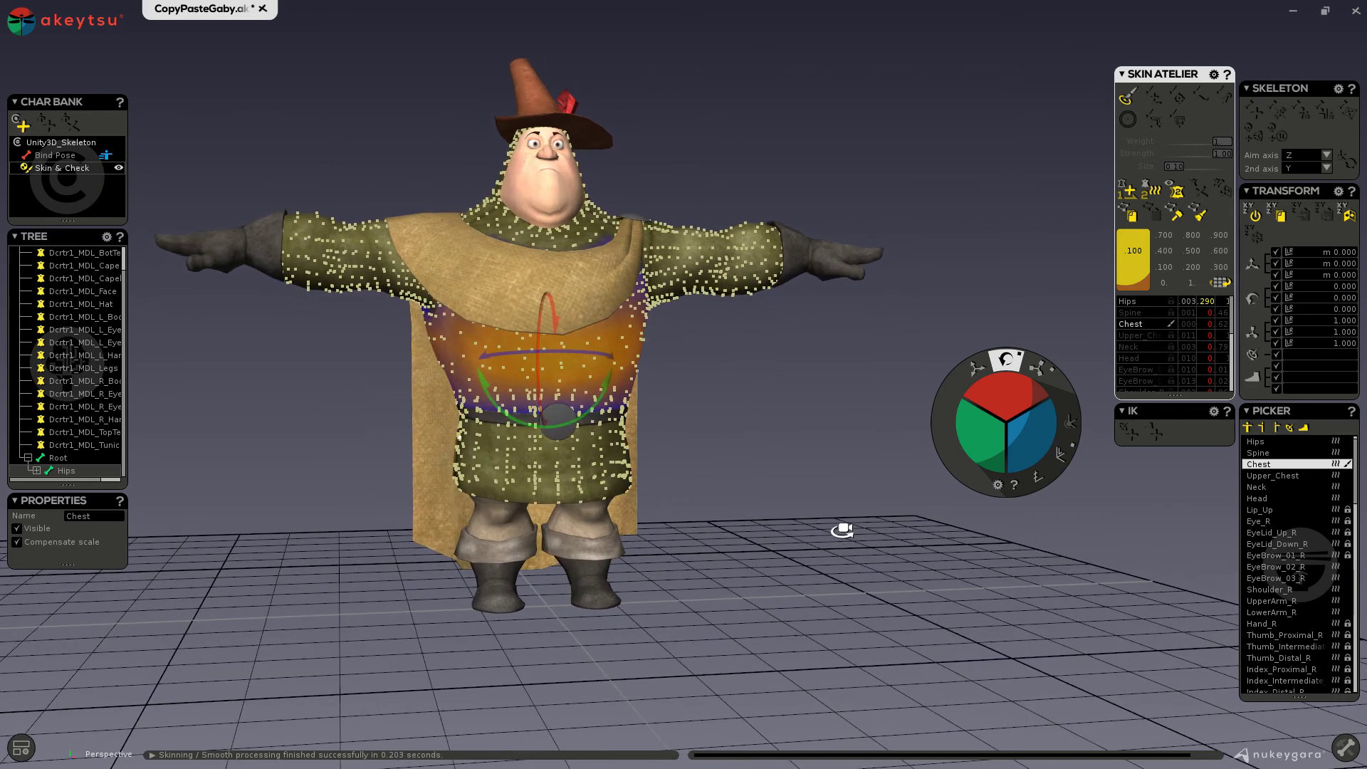
left_click(1131, 216)
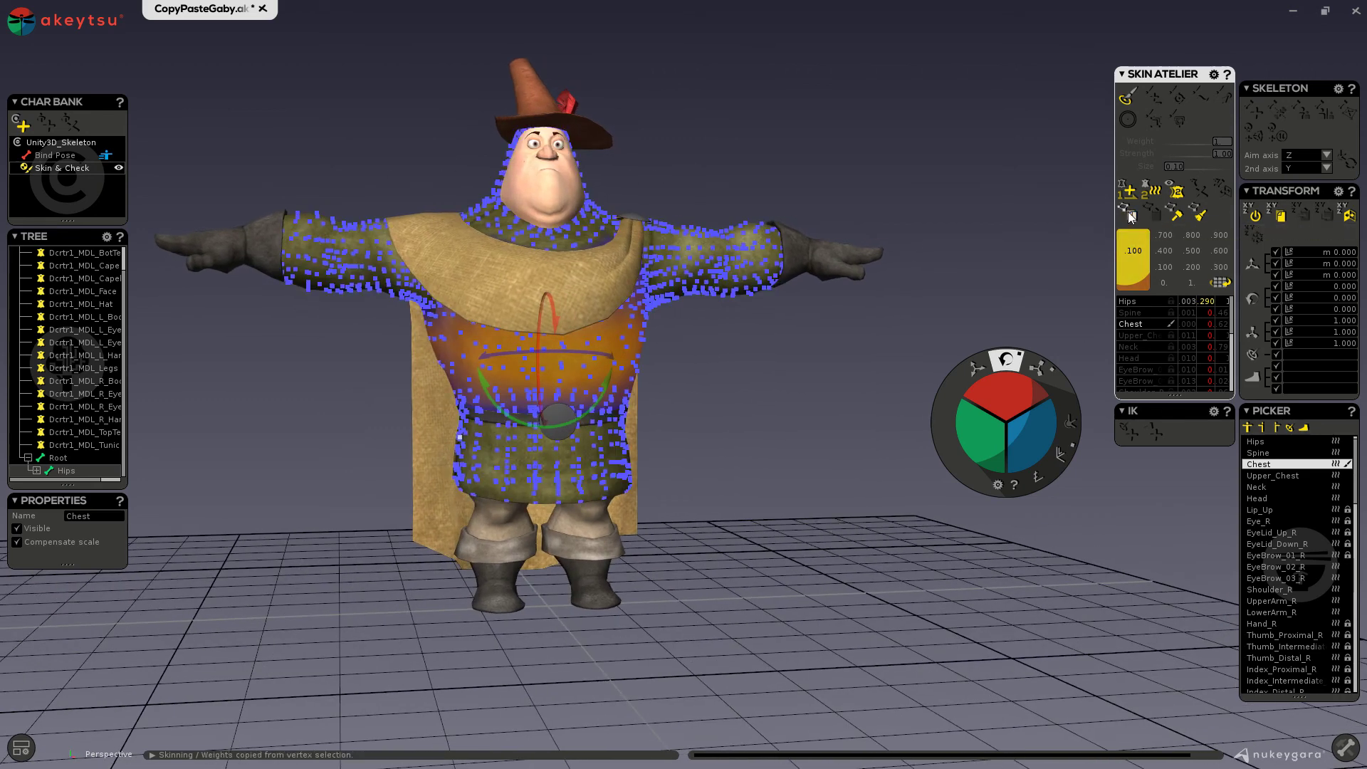
Select all vertices of the cape mesh and paste the copied tunic weights onto them.
right_click_drag(764, 435, 711, 567, "alt")
left_click_drag(710, 566, 399, 498, "alt")
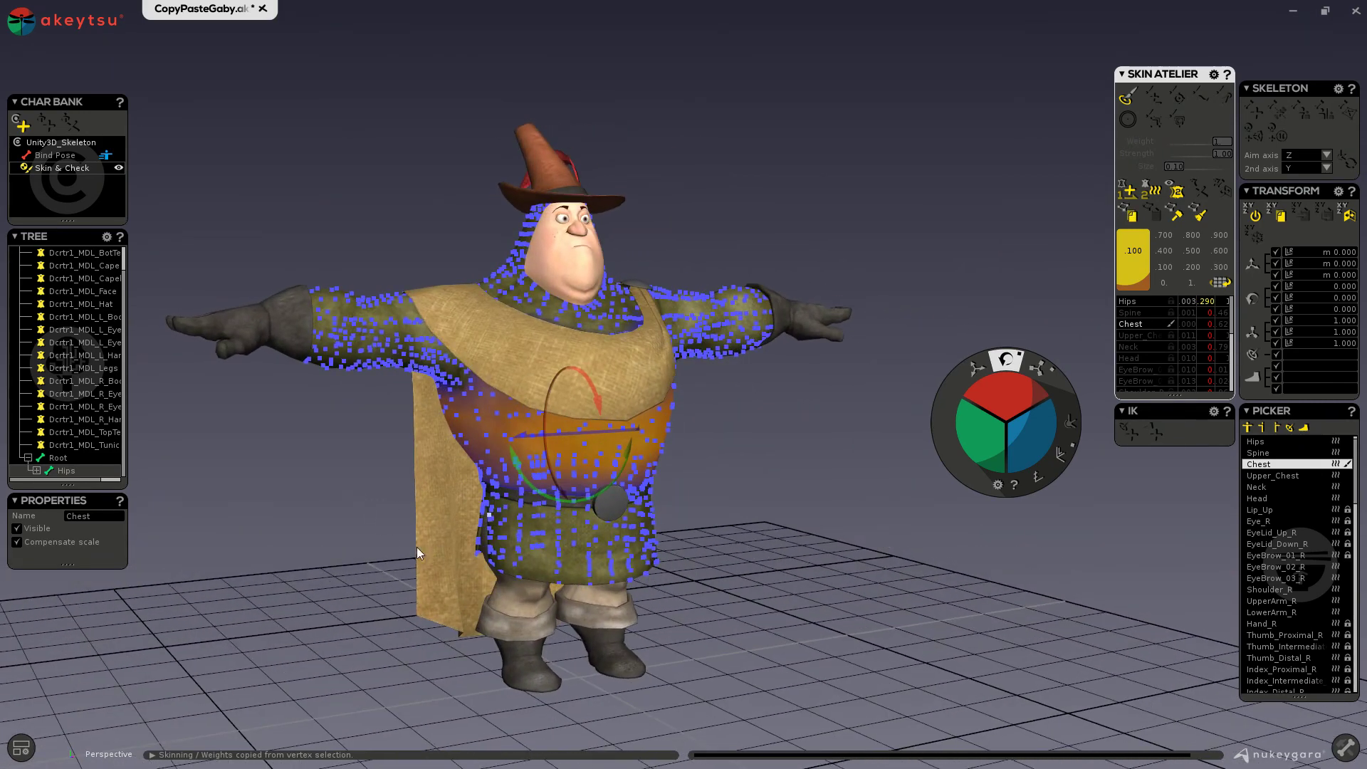
left_click_drag(418, 552, 397, 544, "alt")
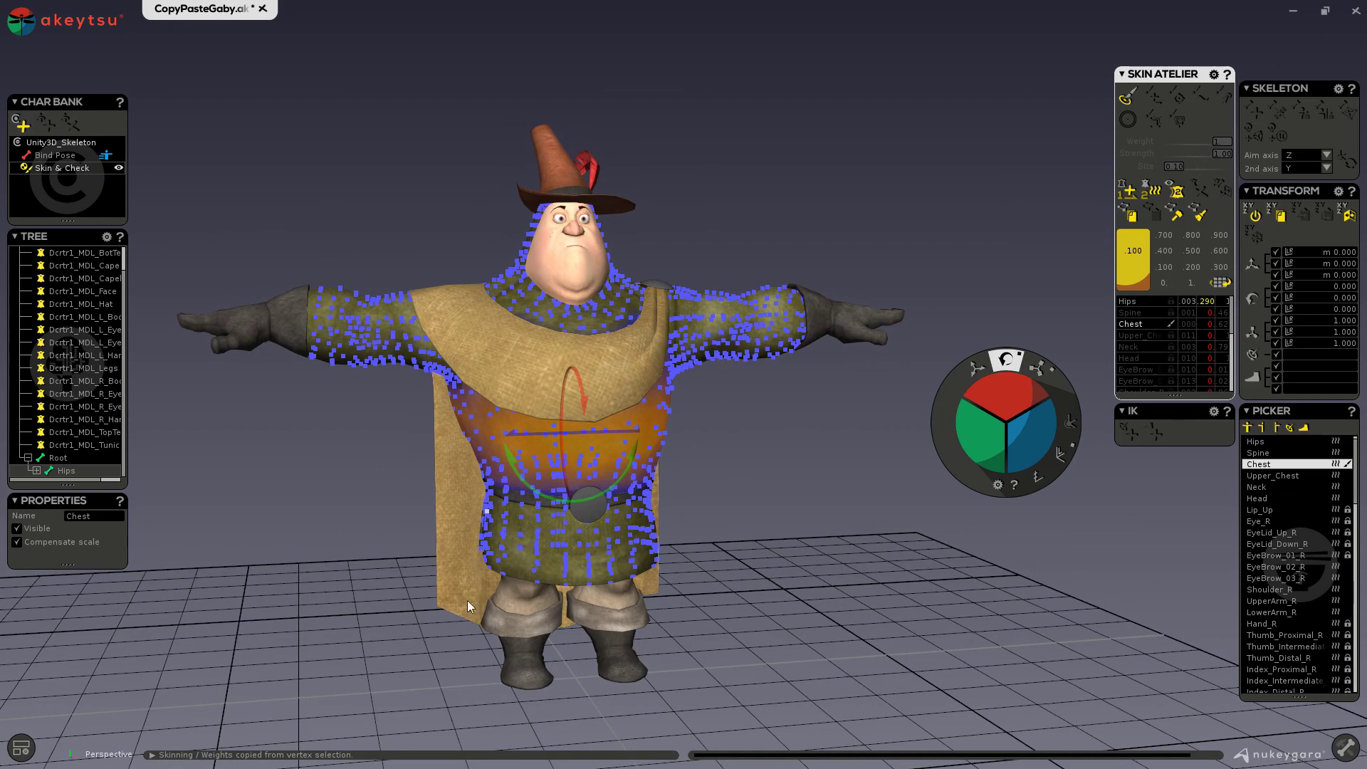
left_click_drag(457, 520, 455, 519)
mouse_move(333, 548)
left_mouse_down("alt")
mouse_move(483, 550)
mouse_move(332, 543)
left_mouse_up("alt")
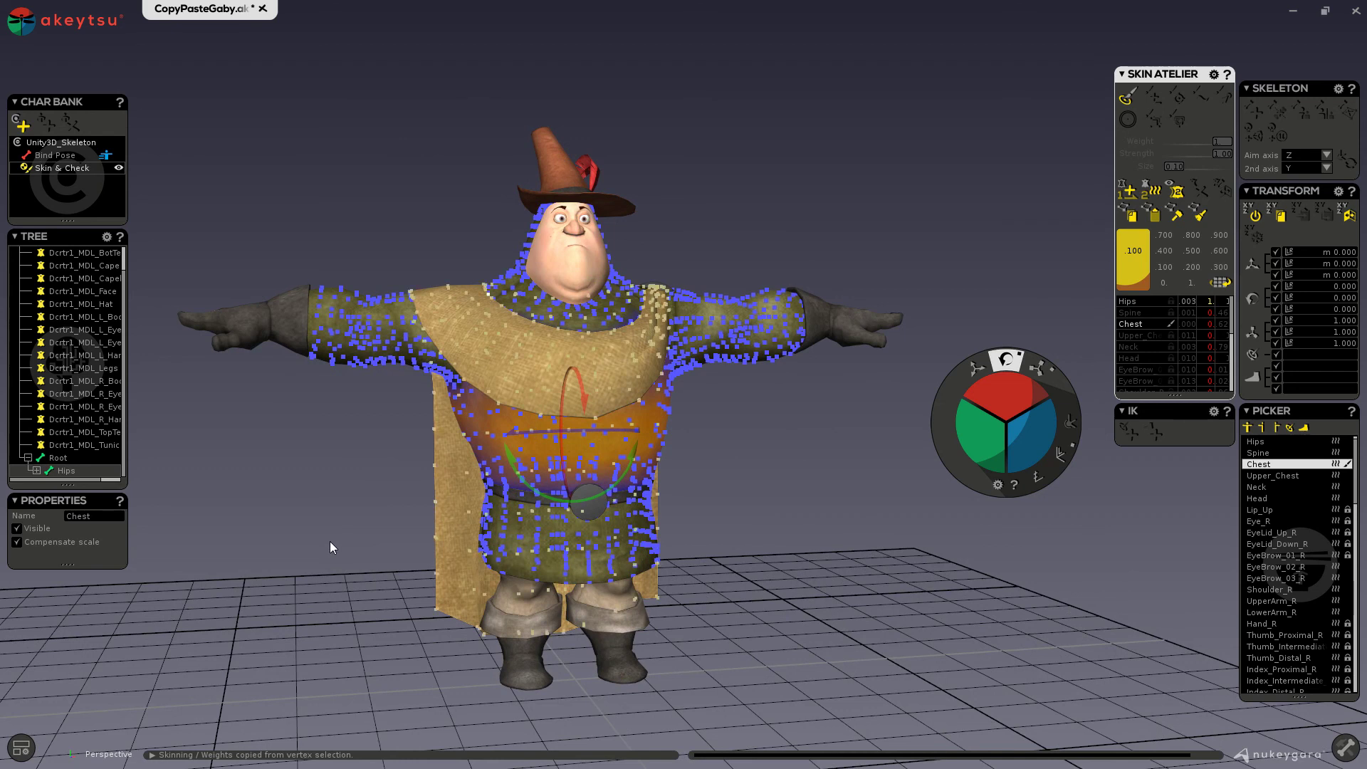
left_click_drag(330, 542, 277, 491, "alt")
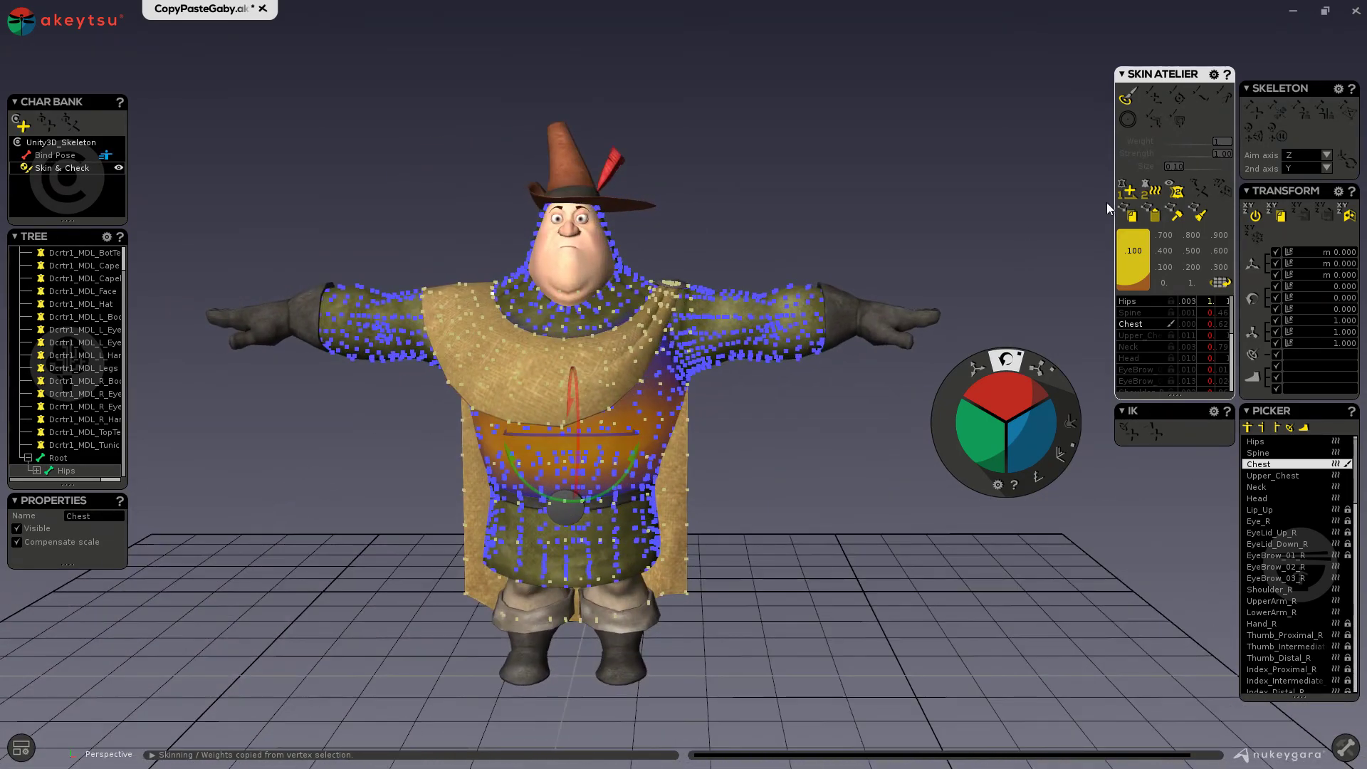
left_click(1152, 211)
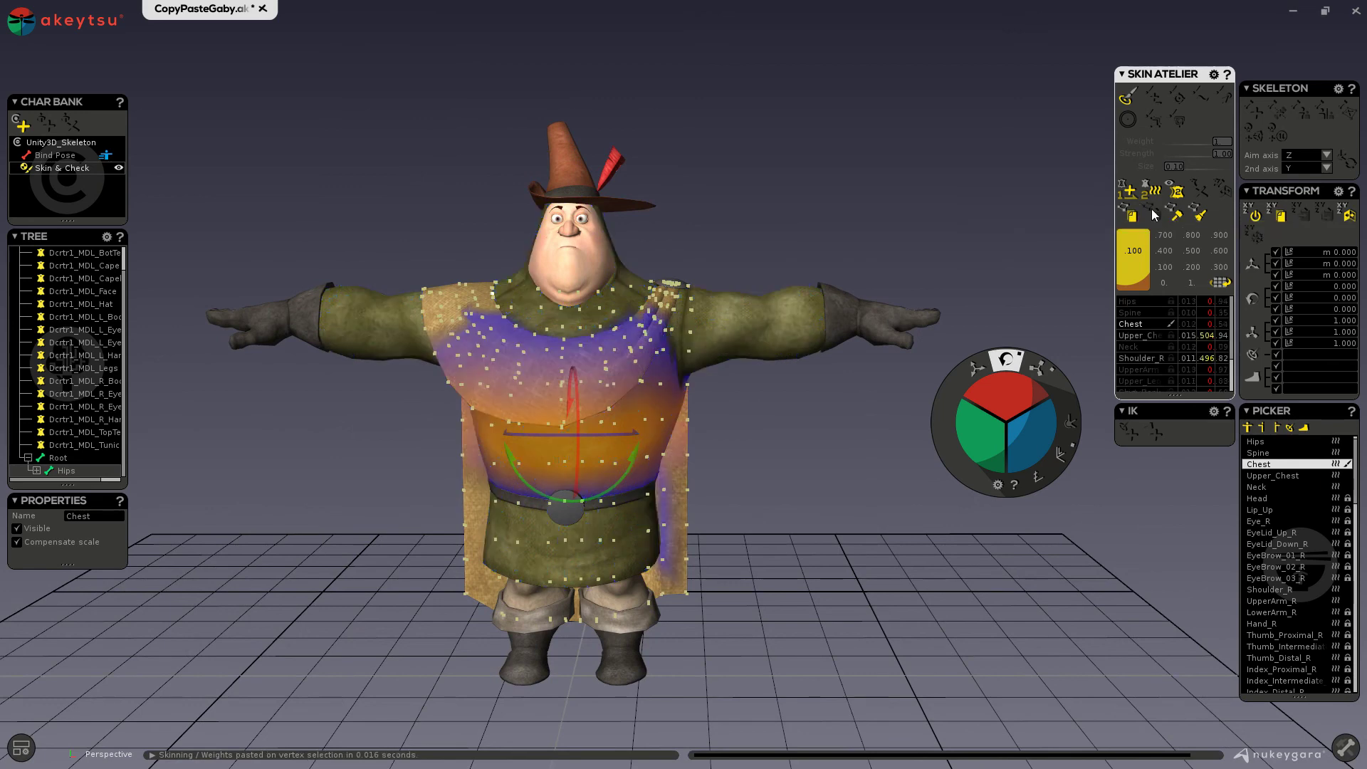
Test-rotate the Shoulder_L joint to check the cape's pasted weights, and undo the rotation.
left_click(690, 343)
left_click_drag(779, 536, 809, 534, "alt")
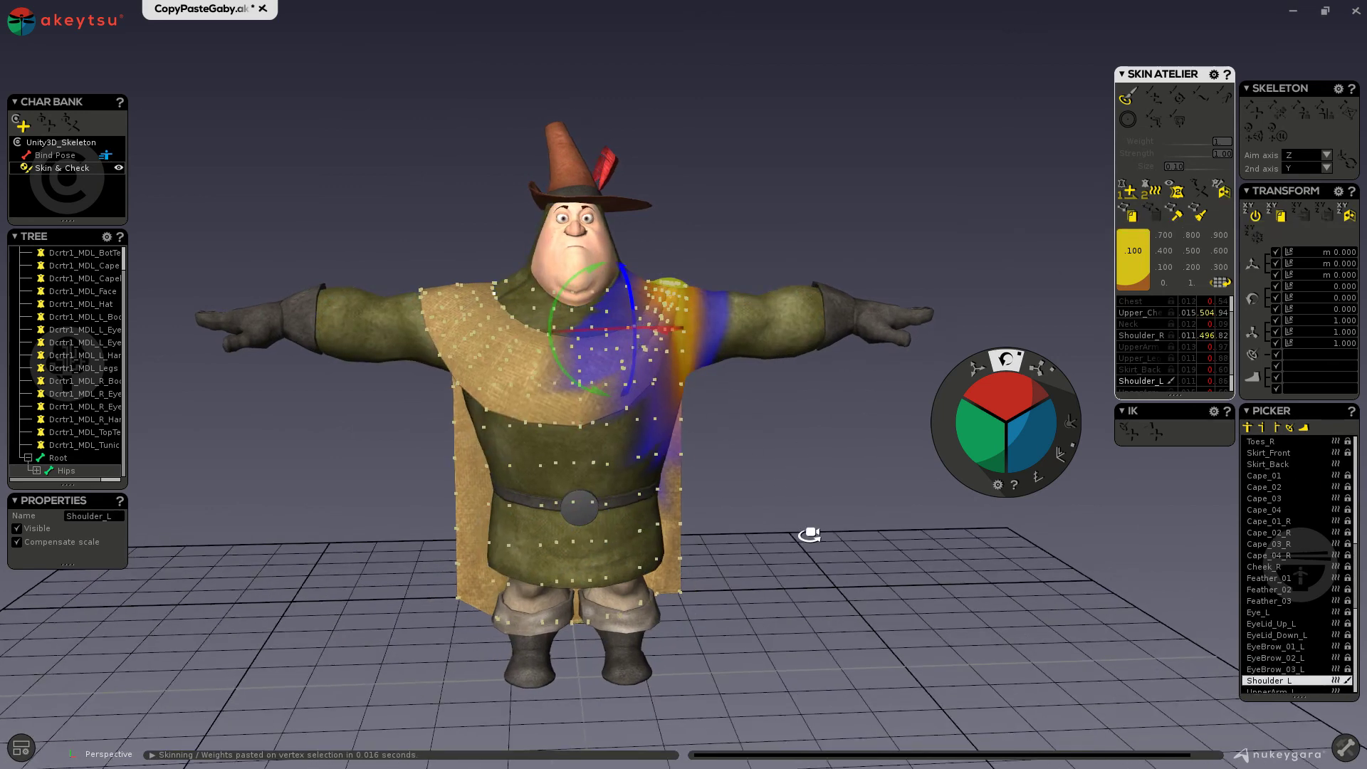
left_click_drag(609, 307, 570, 259)
key("ctrl+z")
Display the cape's skin weights for the UpperArm_R joint and an upper torso joint to check the pasted result.
left_click(467, 295)
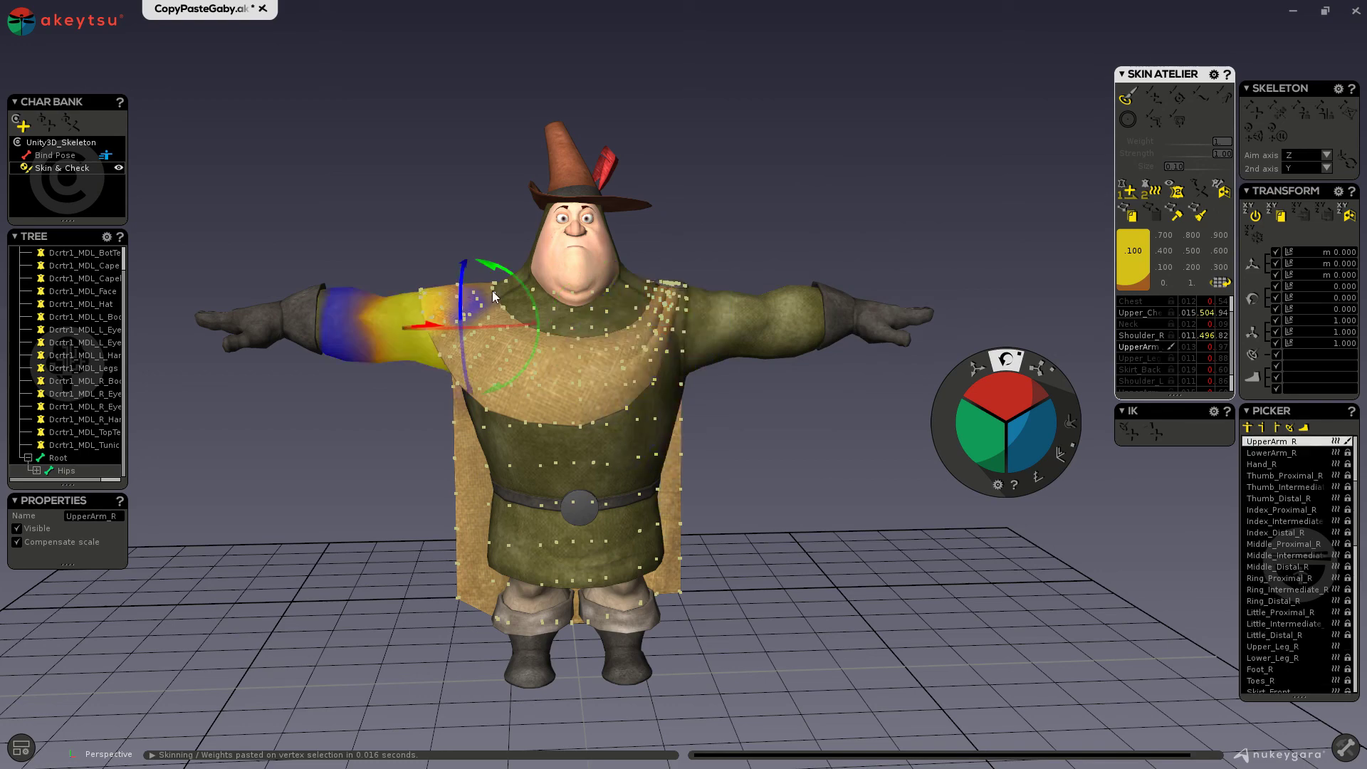
left_click(499, 306)
mouse_move(558, 356)
left_mouse_down()
mouse_move(558, 387)
mouse_move(543, 377)
mouse_move(564, 345)
mouse_move(569, 373)
left_mouse_up()
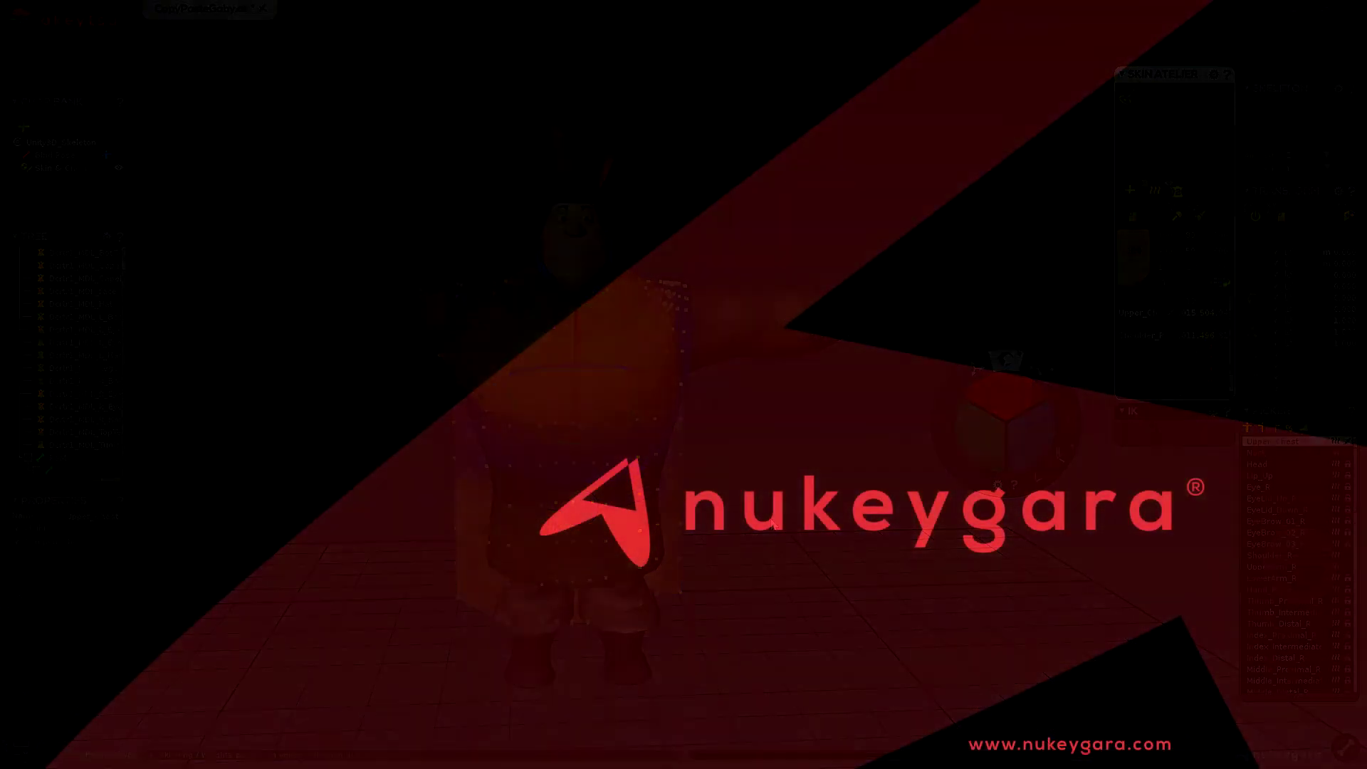